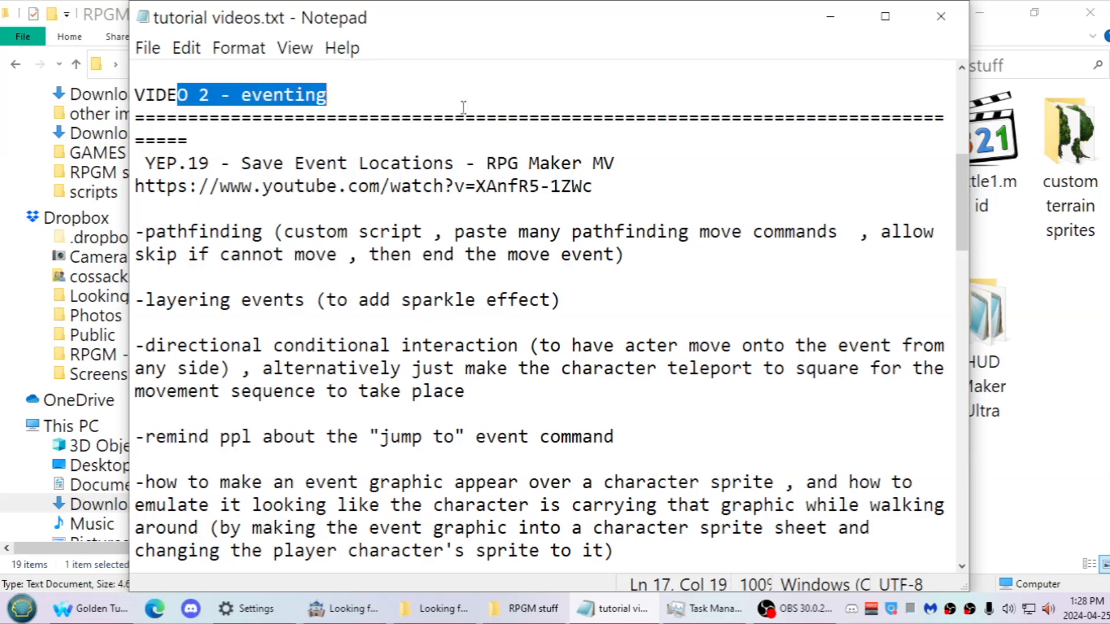
Look over the VIDEO 2 eventing notes in tutorial videos.txt, then switch to the Looking for dolly project in RPG Maker MZ
scroll(471, 170, down, 8)
scroll(480, 184, up, 13)
scroll(489, 198, up, 4)
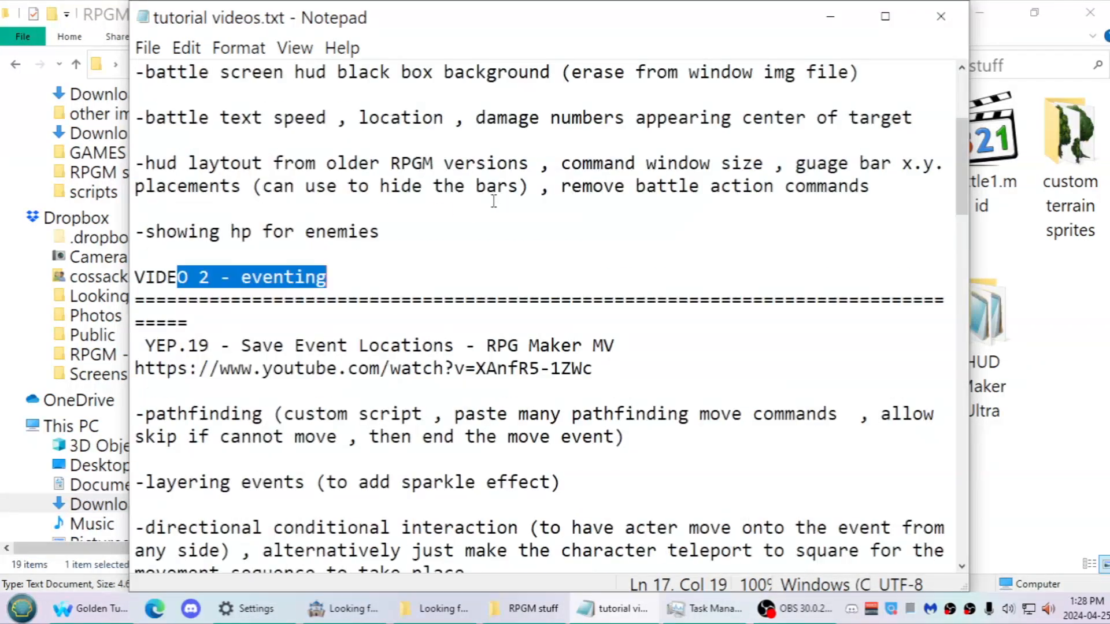
scroll(490, 198, down, 2)
click(820, 24)
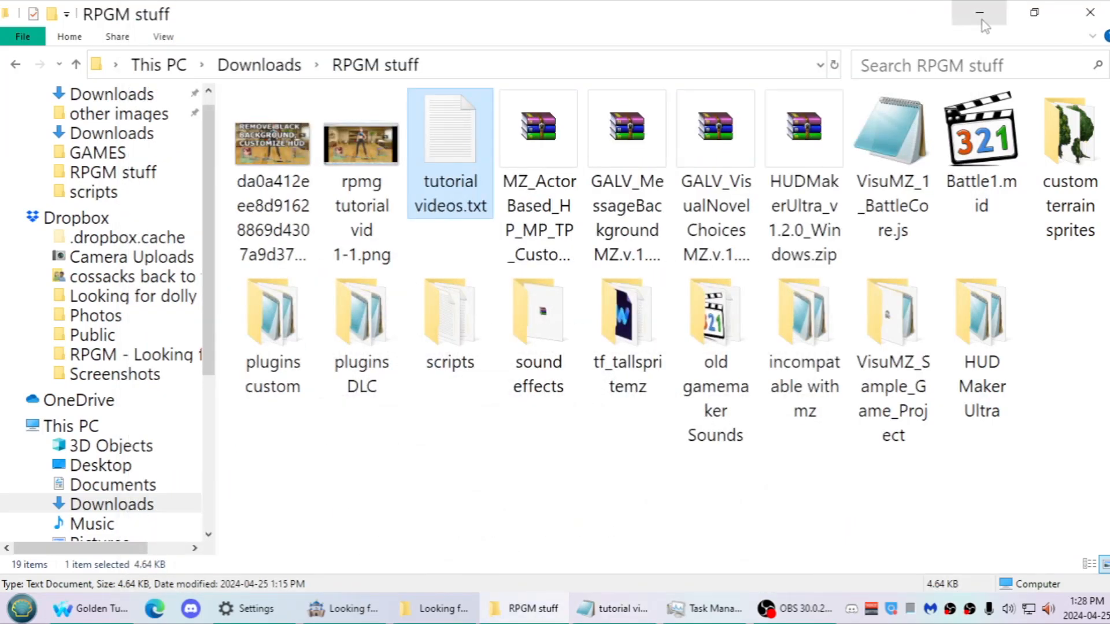
click(979, 12)
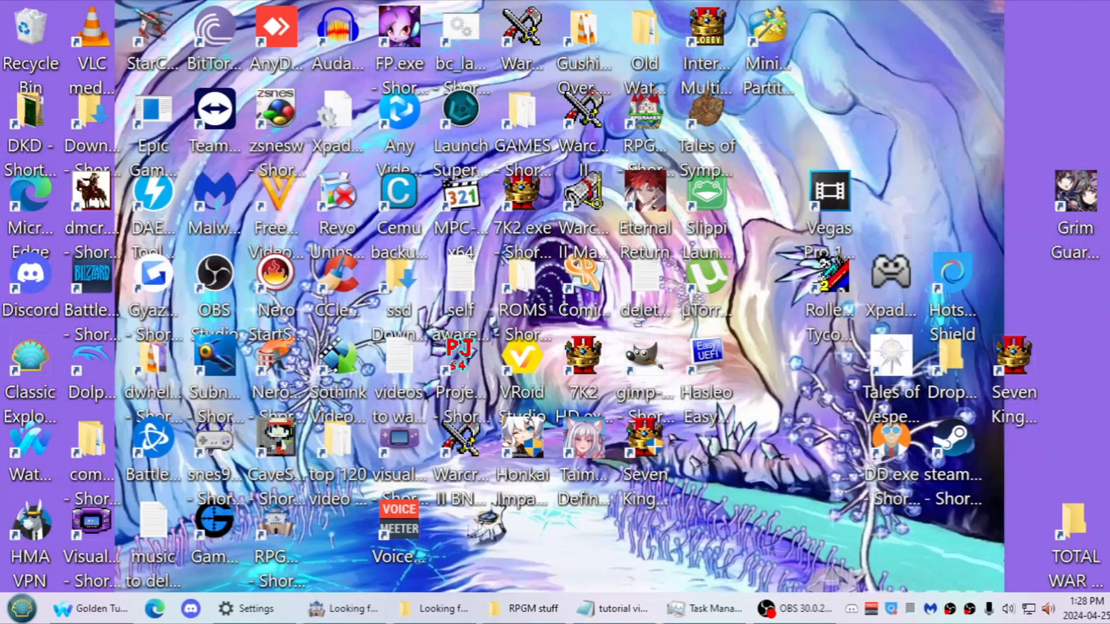
click(343, 608)
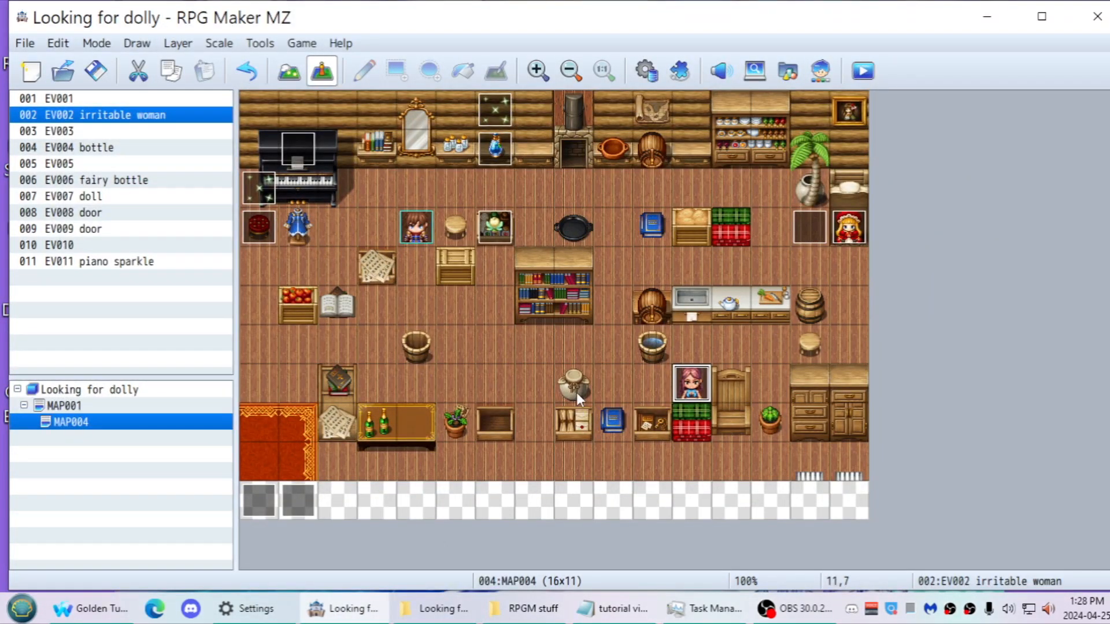
Return to the tutorial notes and read the Save Event Locations and pathfinding entries under VIDEO 2
click(623, 610)
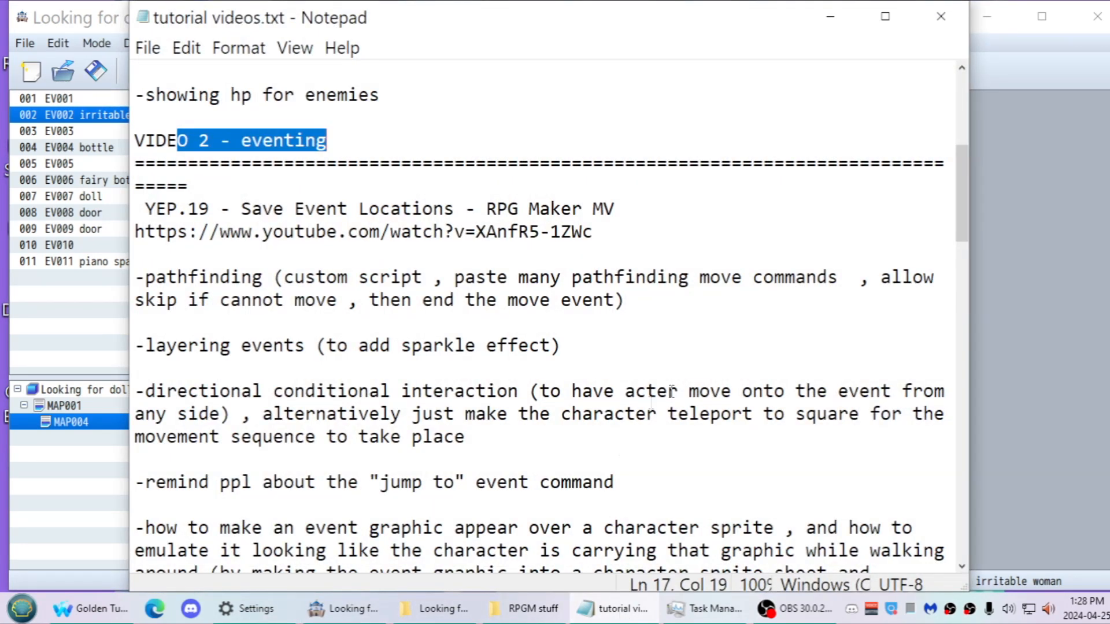
drag(959, 196, 957, 221)
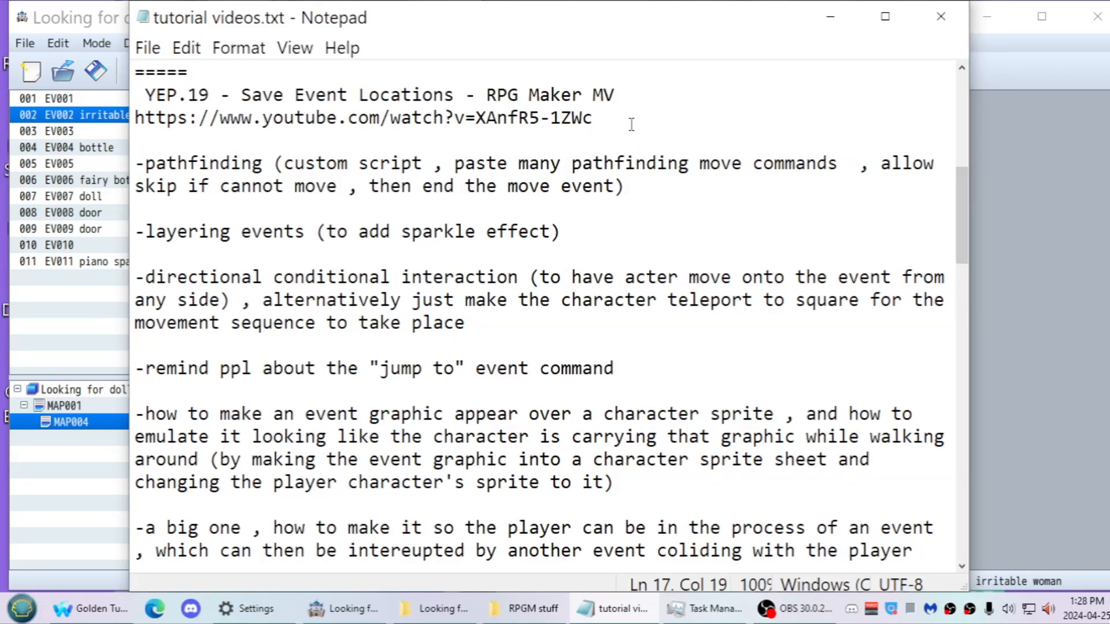
drag(631, 125, 146, 94)
click(369, 118)
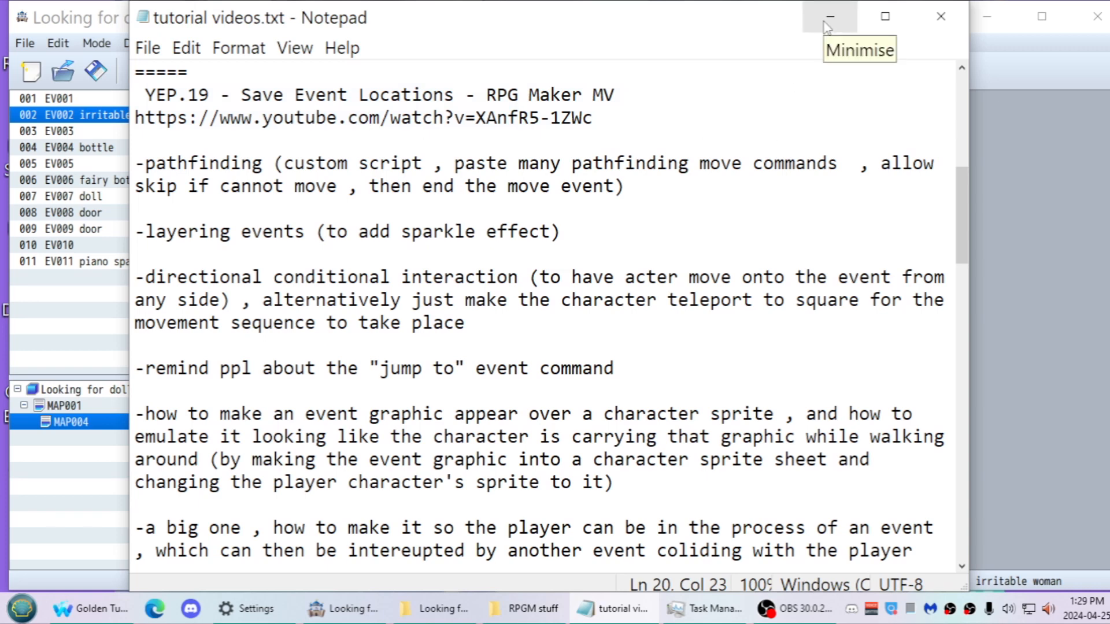
key(shift+ctrl+Left)
key(shift+Right)
key(shift+Right)
key(shift+Right)
key(shift+Right)
key(shift+Right)
key(shift+Right)
key(shift+Right)
key(shift+Right)
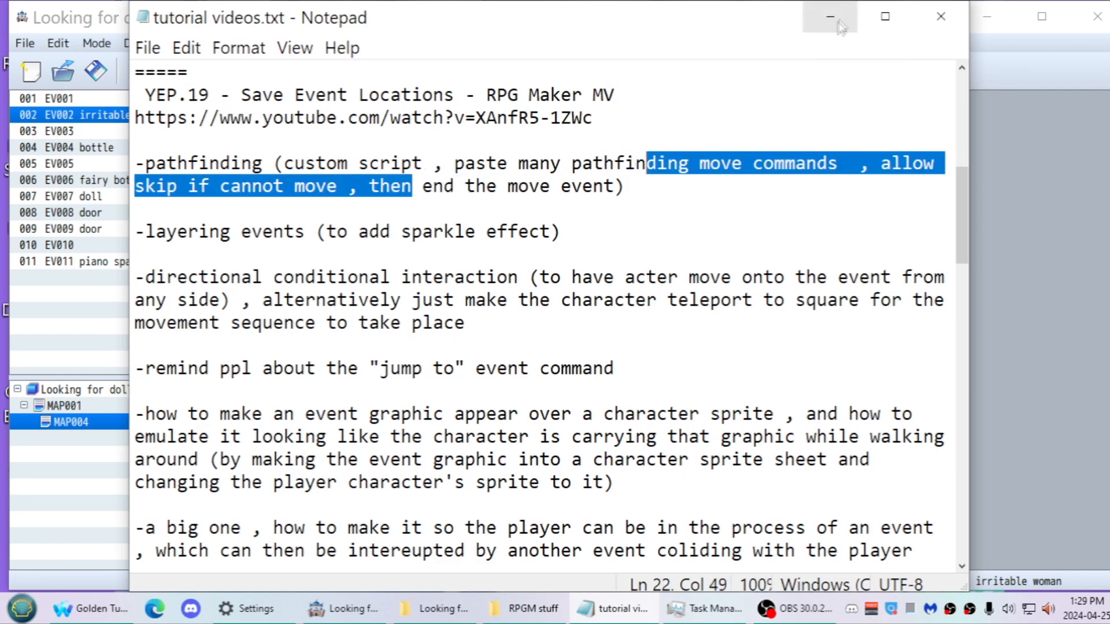
click(830, 18)
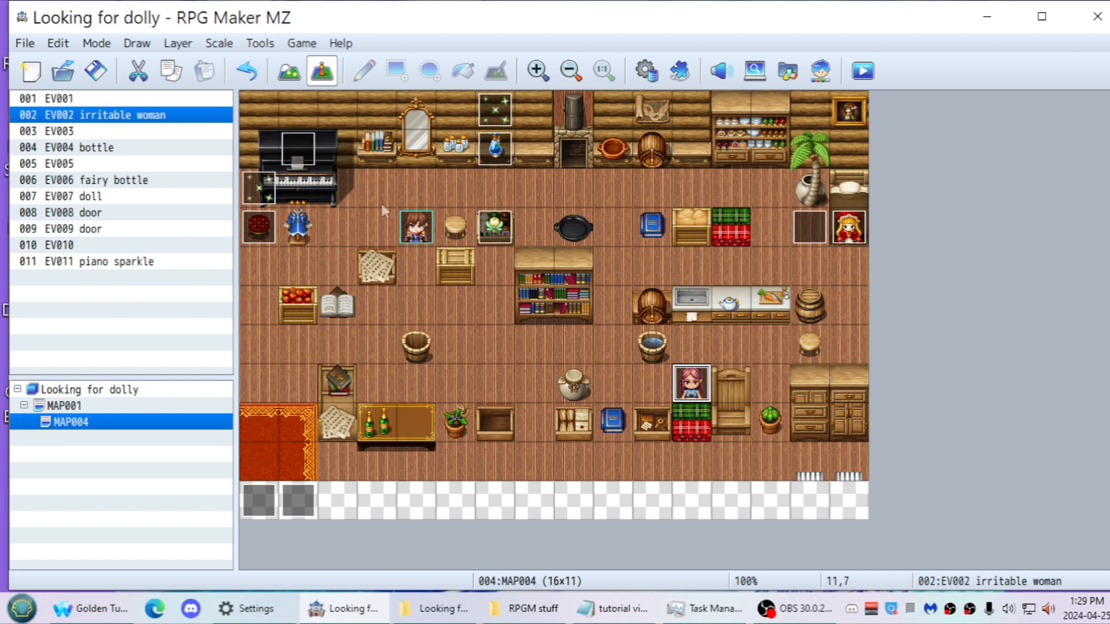
In RPG Maker MZ, move the player's starting position on MAP004 to the floor tile directly east of the bookshelf
drag(416, 227, 260, 265)
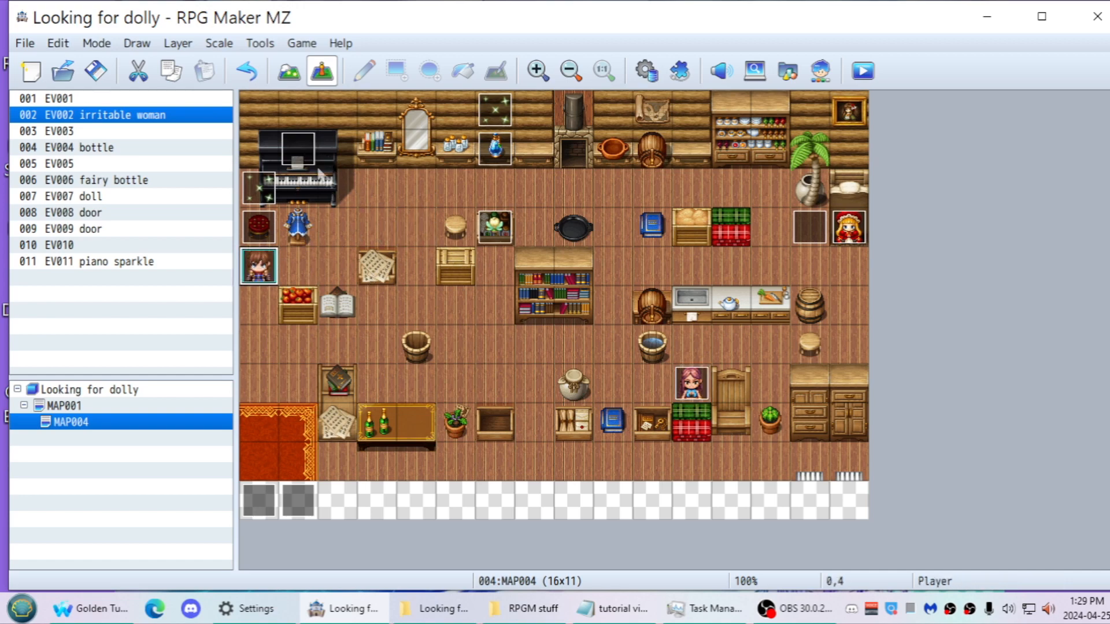
click(439, 608)
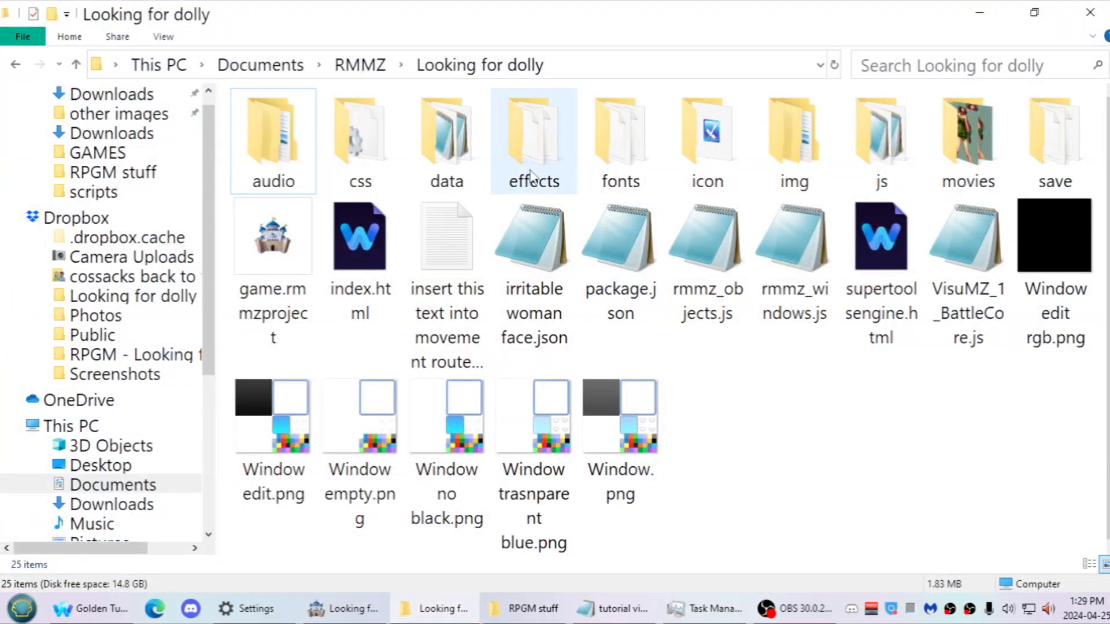
click(978, 12)
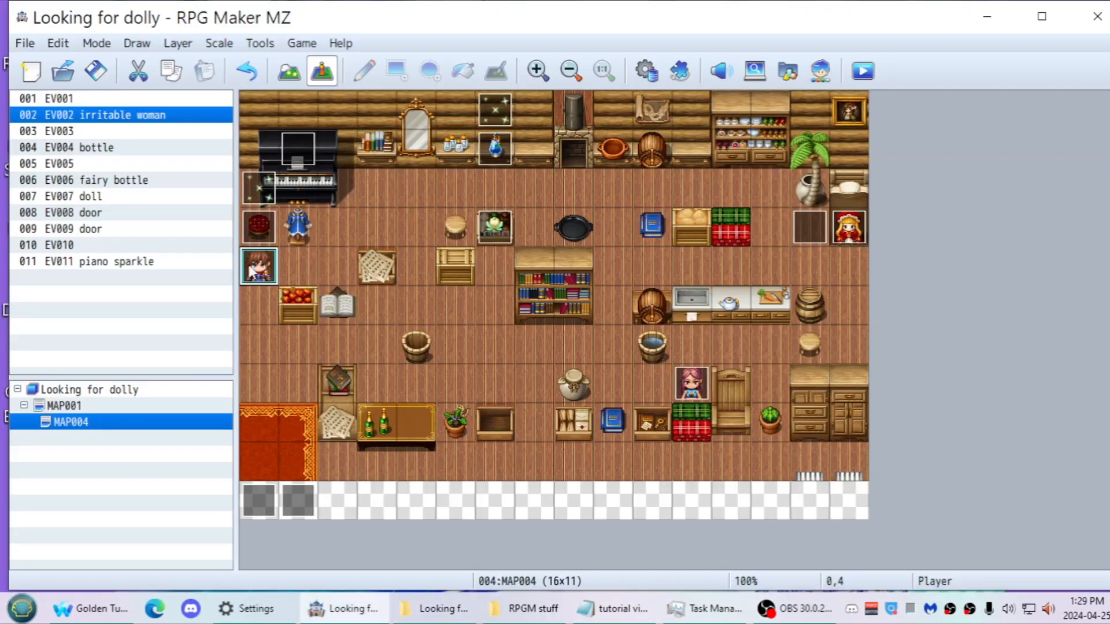
drag(259, 266, 614, 267)
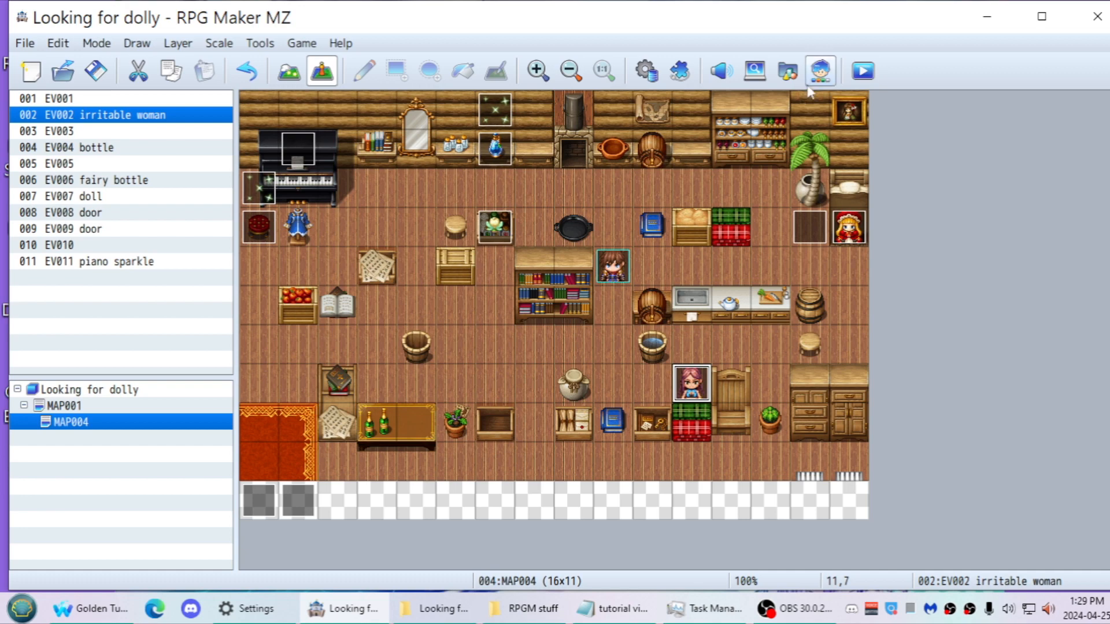
Playtest the game, walk the player past the frying pan to the gap between the sheet music and the crate, then close the test
click(862, 71)
click(530, 330)
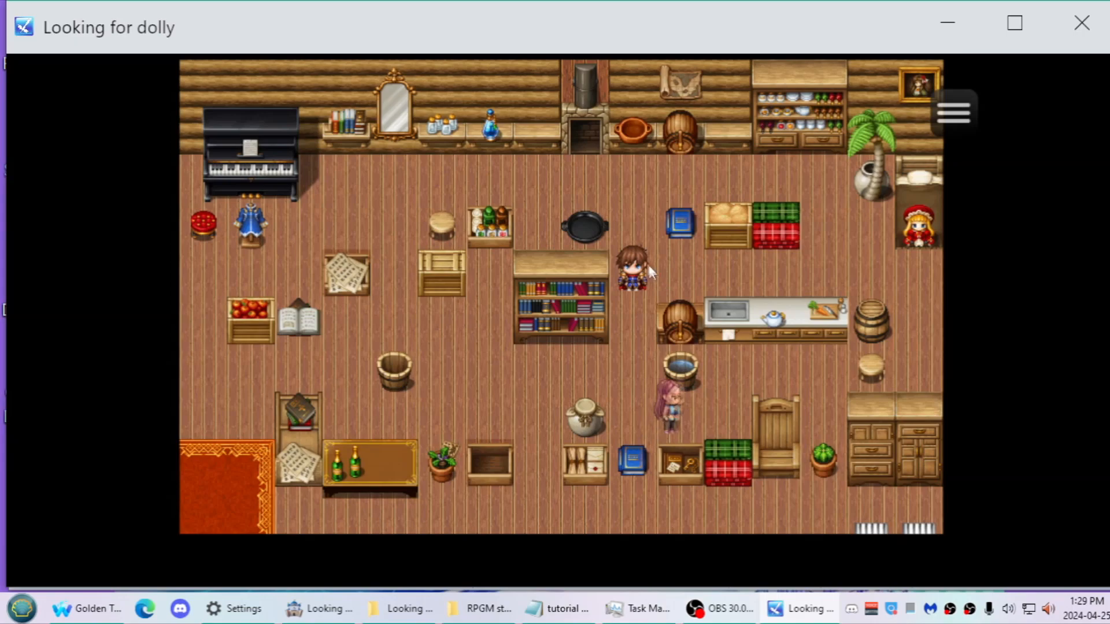
click(628, 224)
click(536, 197)
click(415, 201)
click(394, 271)
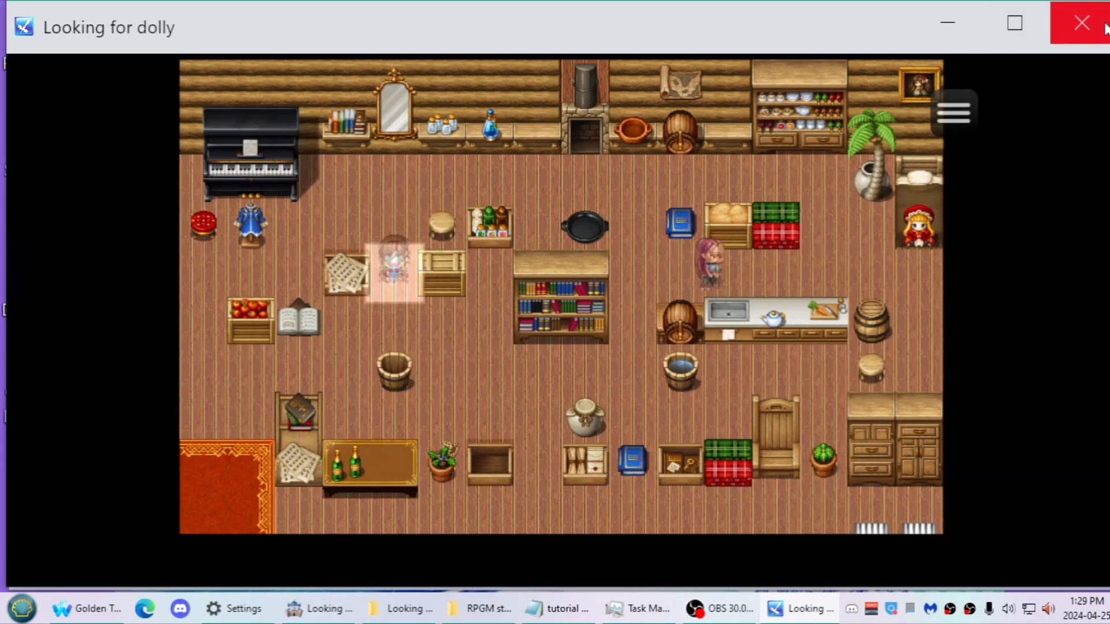
click(1101, 26)
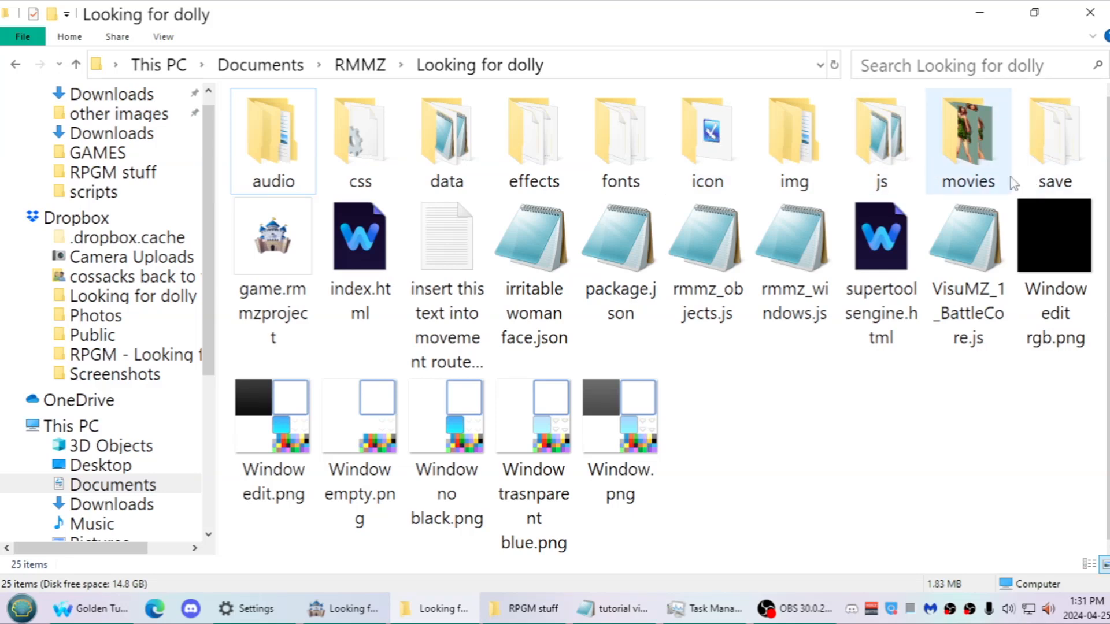
Open the pathfinding movement-route text file from the scripts folder in RPGM stuff and select its whole script line for copying
double_click(881, 138)
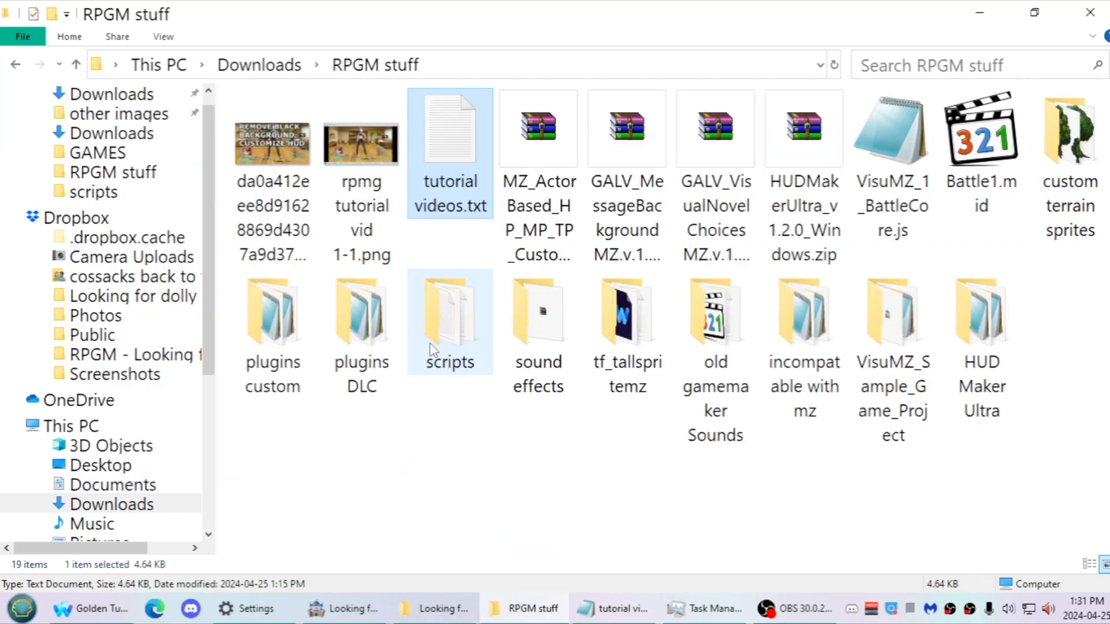
double_click(433, 350)
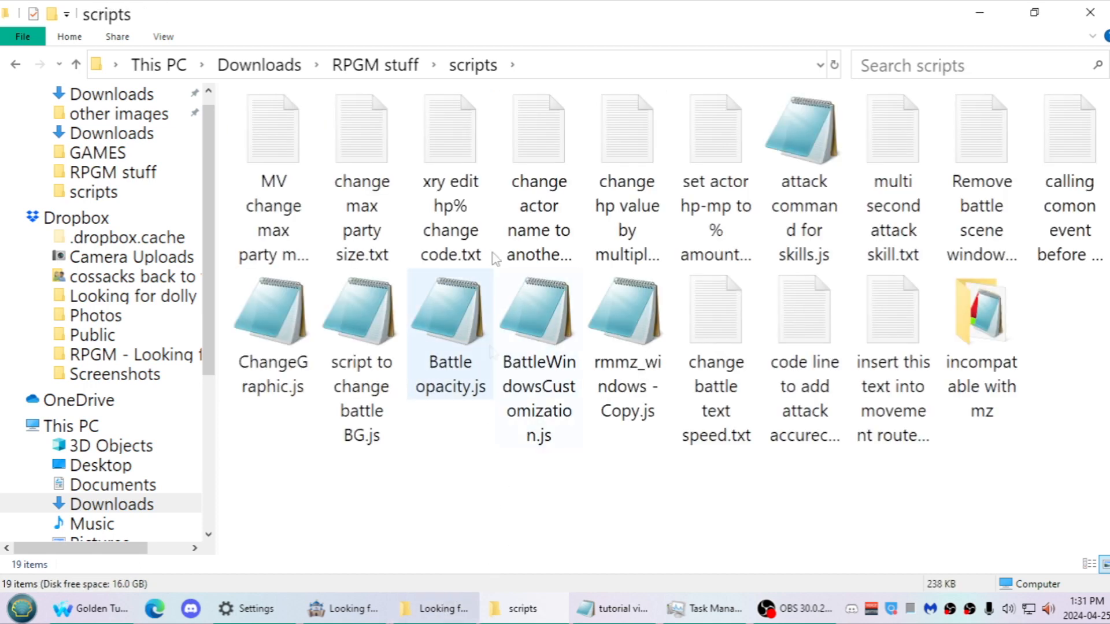
click(547, 173)
click(635, 162)
click(712, 161)
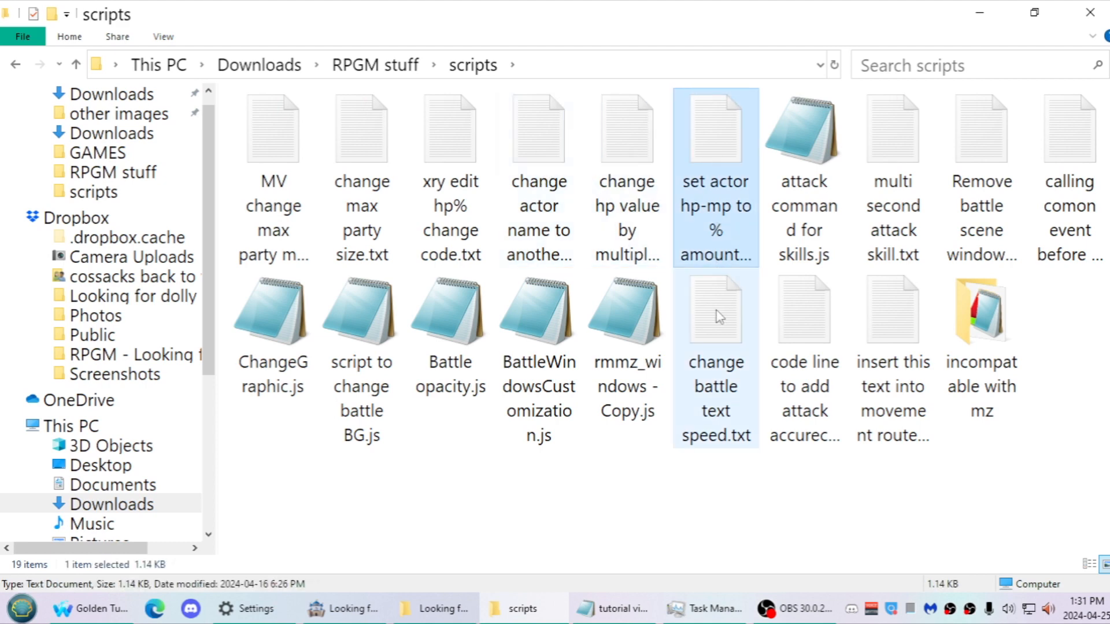
double_click(890, 322)
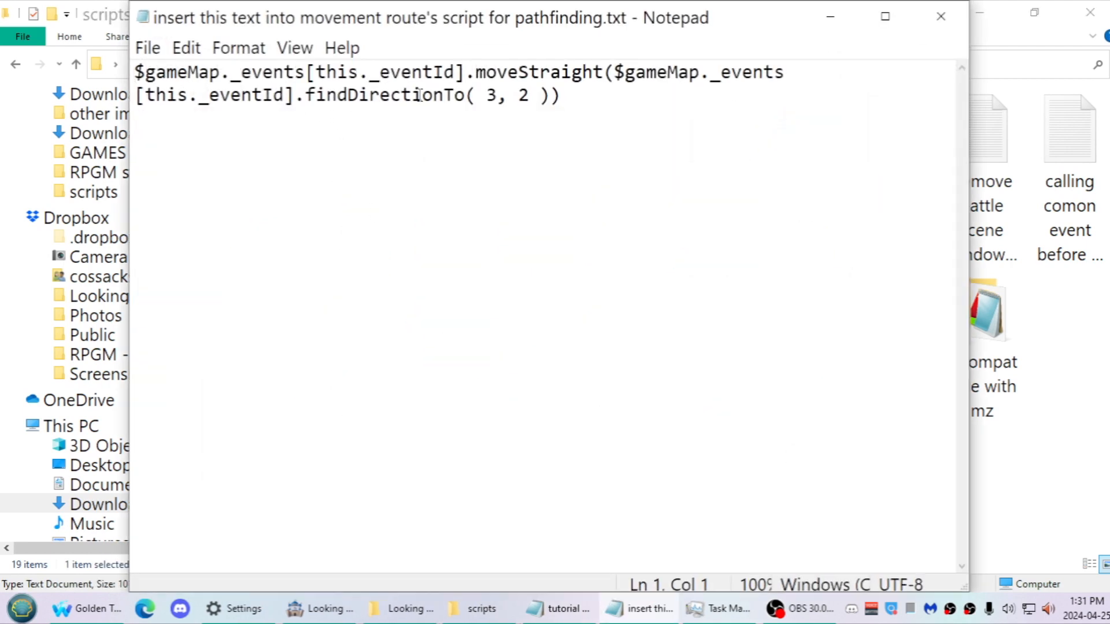
drag(581, 109, 122, 47)
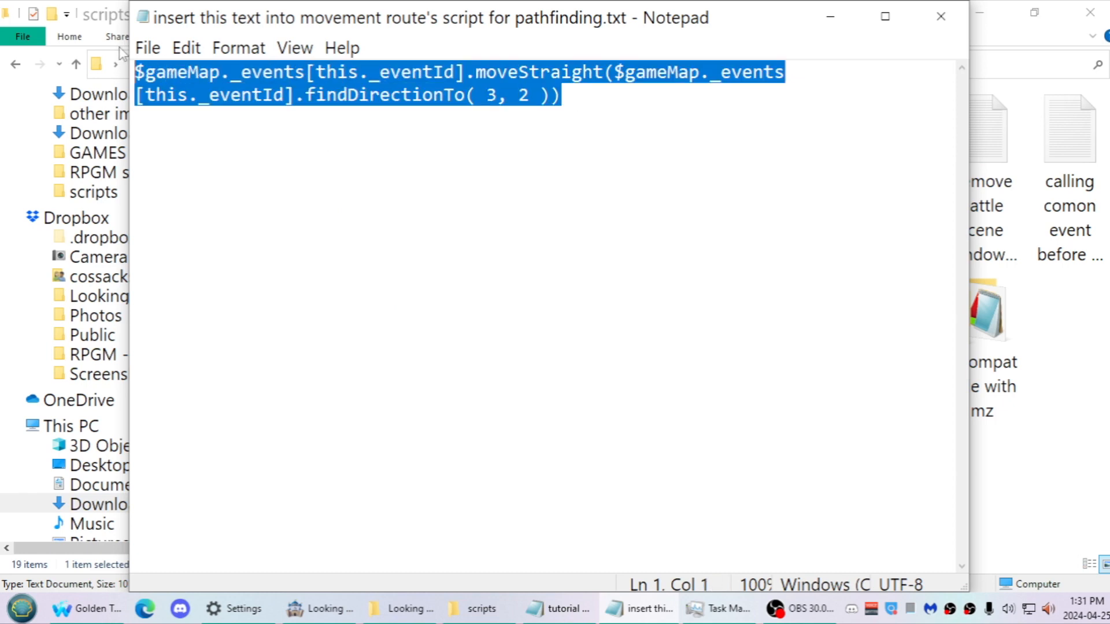
In RPG Maker MZ, open event EV005 on the piano and examine its movement route for the irritable woman
key(alt+Tab)
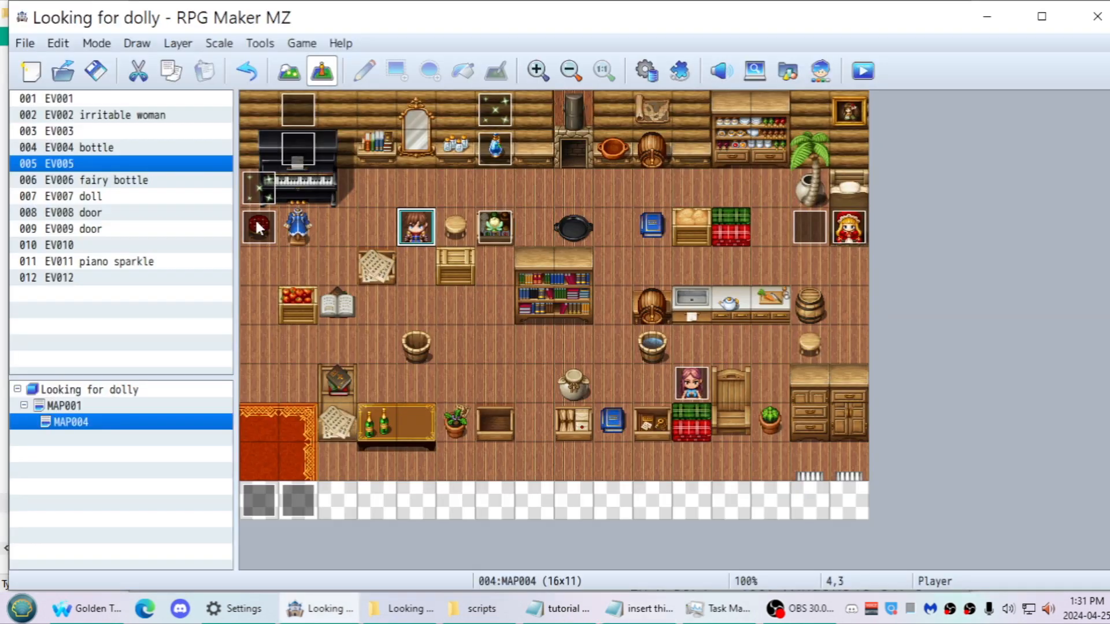
click(259, 229)
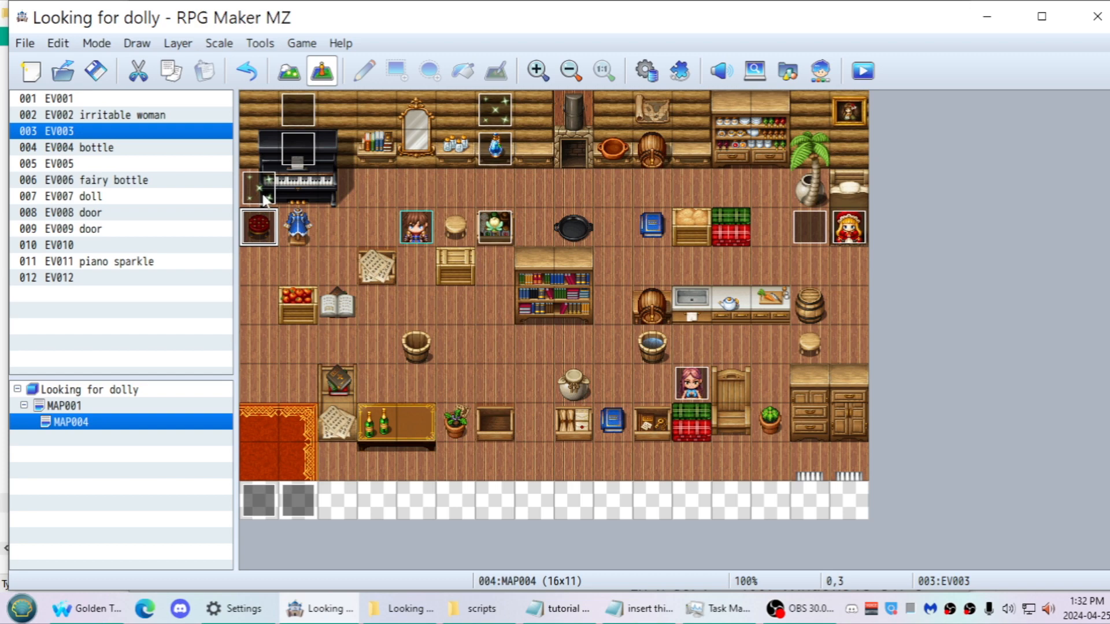
double_click(297, 149)
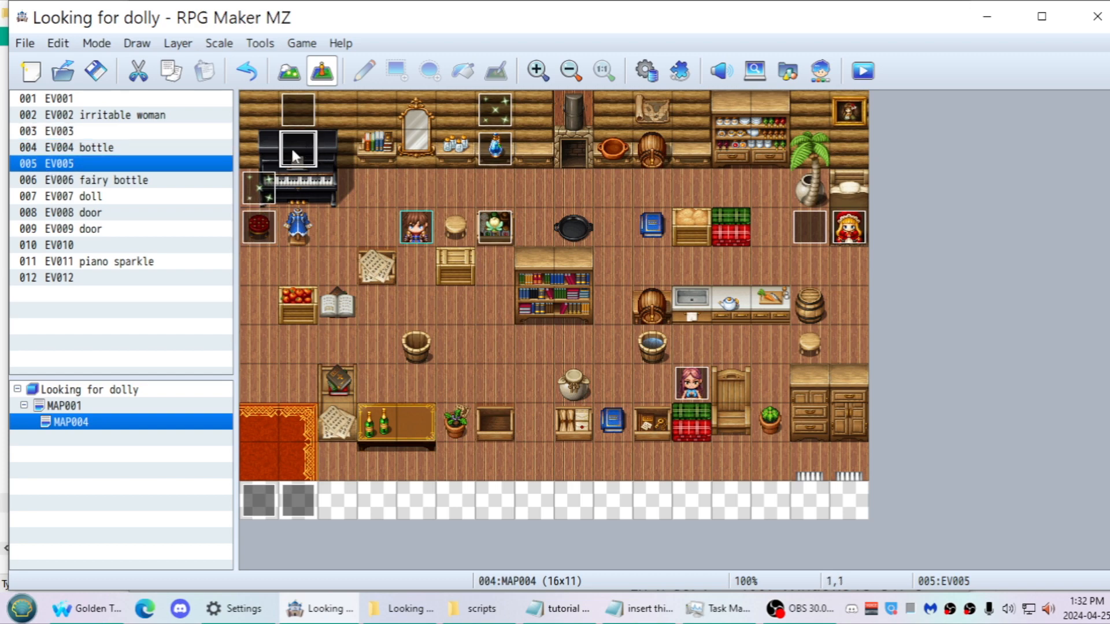
scroll(588, 174, down, 10)
scroll(588, 173, up, 10)
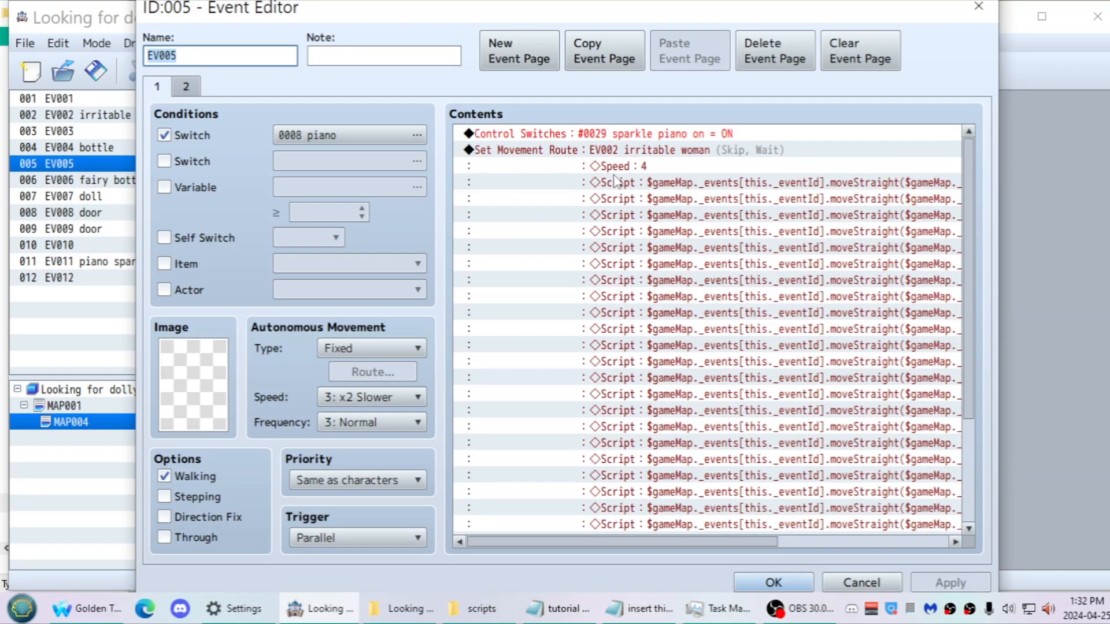
click(468, 152)
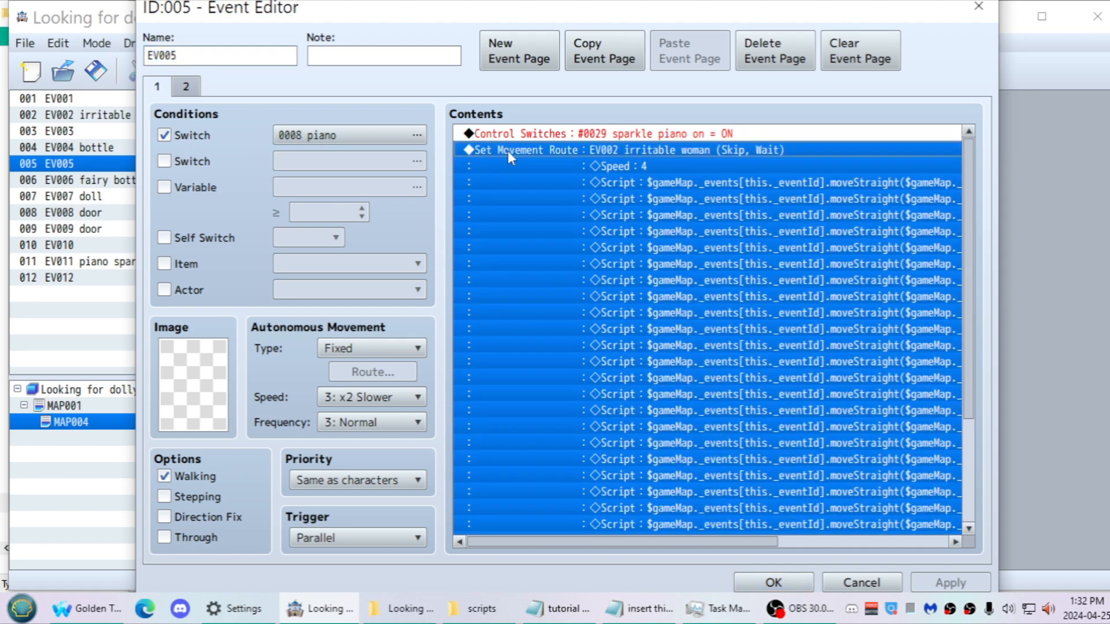
double_click(595, 150)
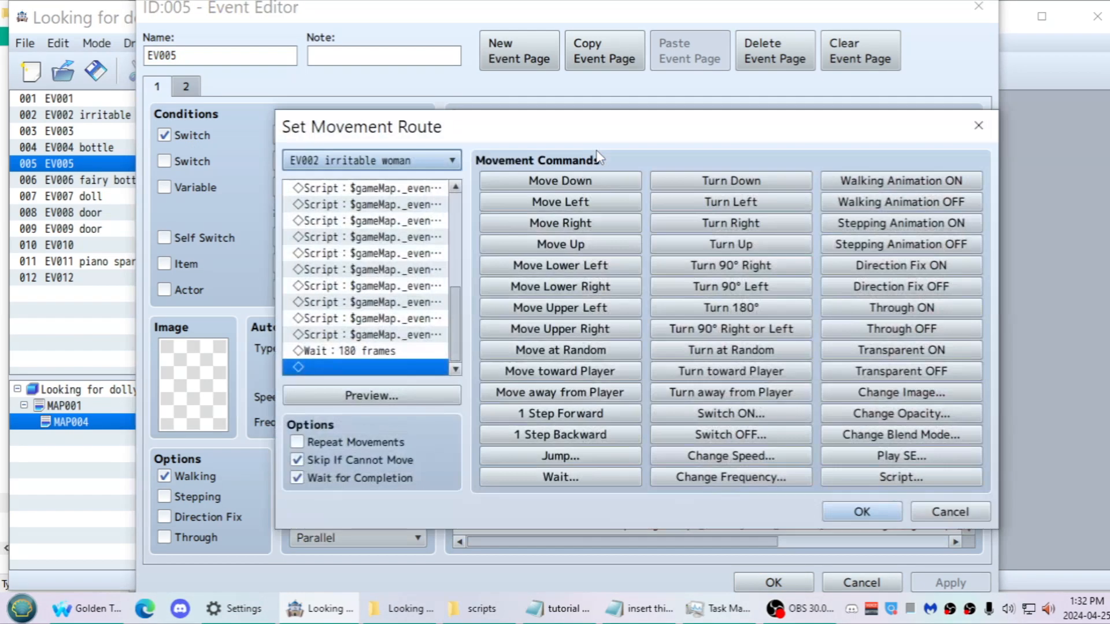
click(947, 517)
scroll(578, 463, down, 5)
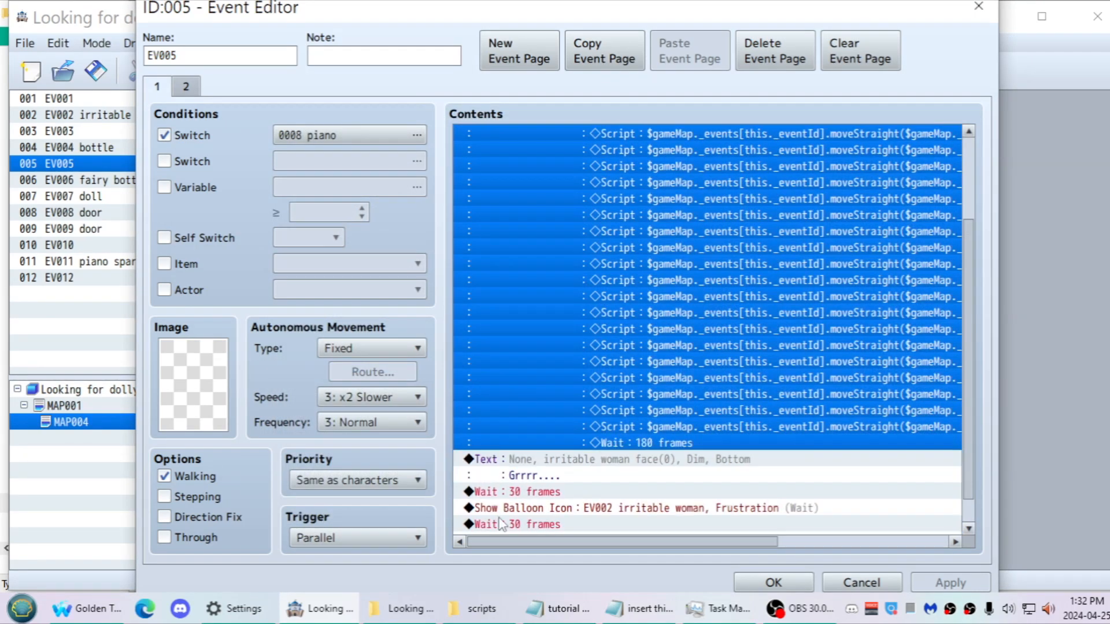
double_click(475, 463)
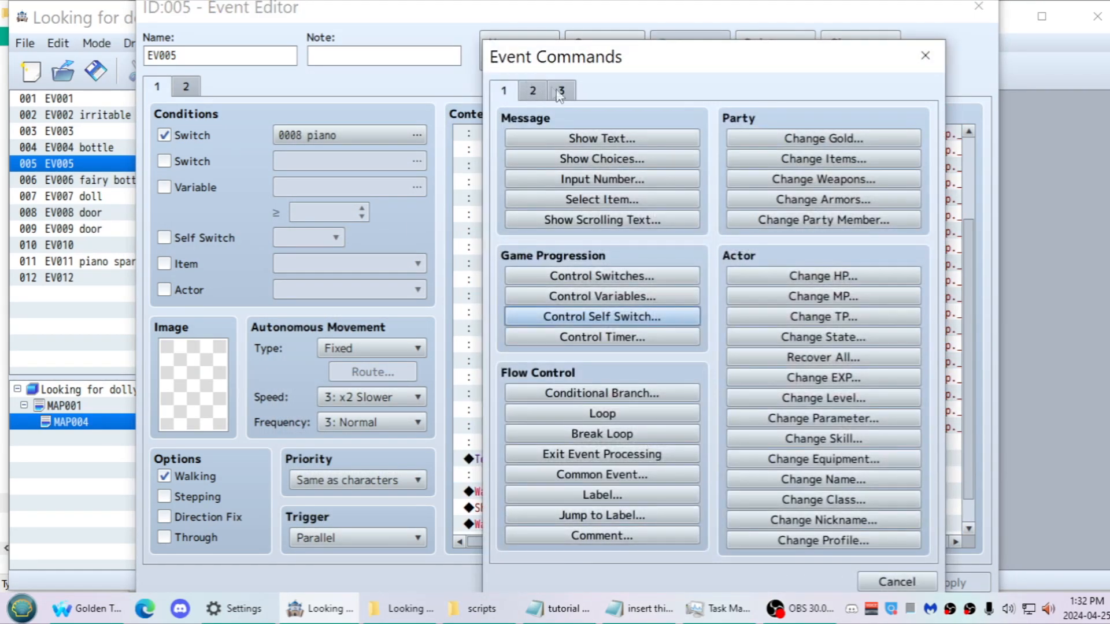
click(561, 91)
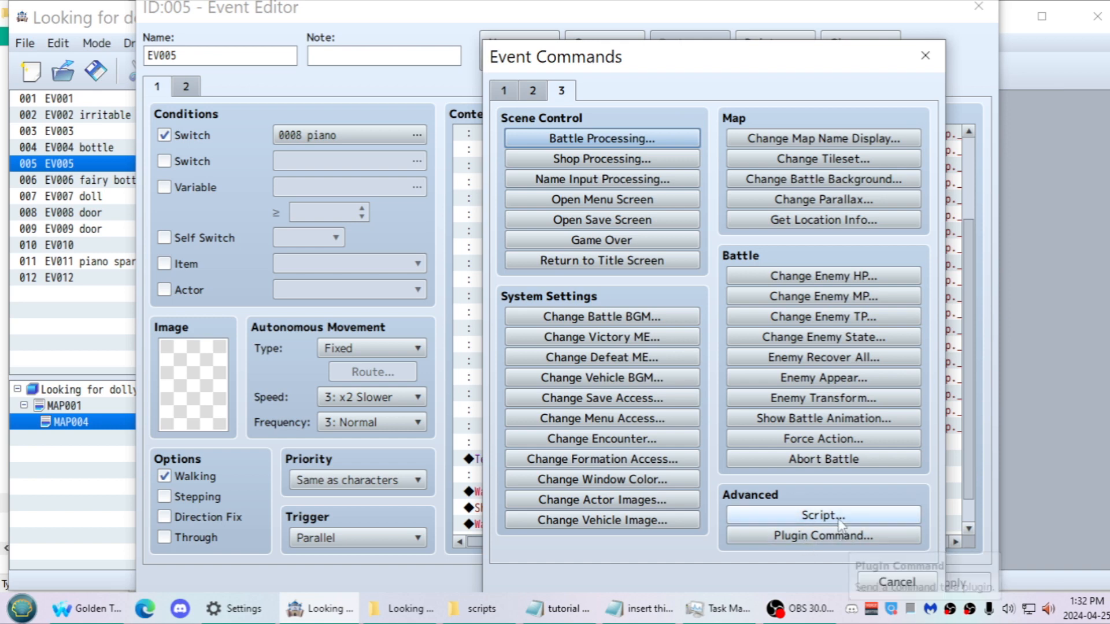
click(864, 516)
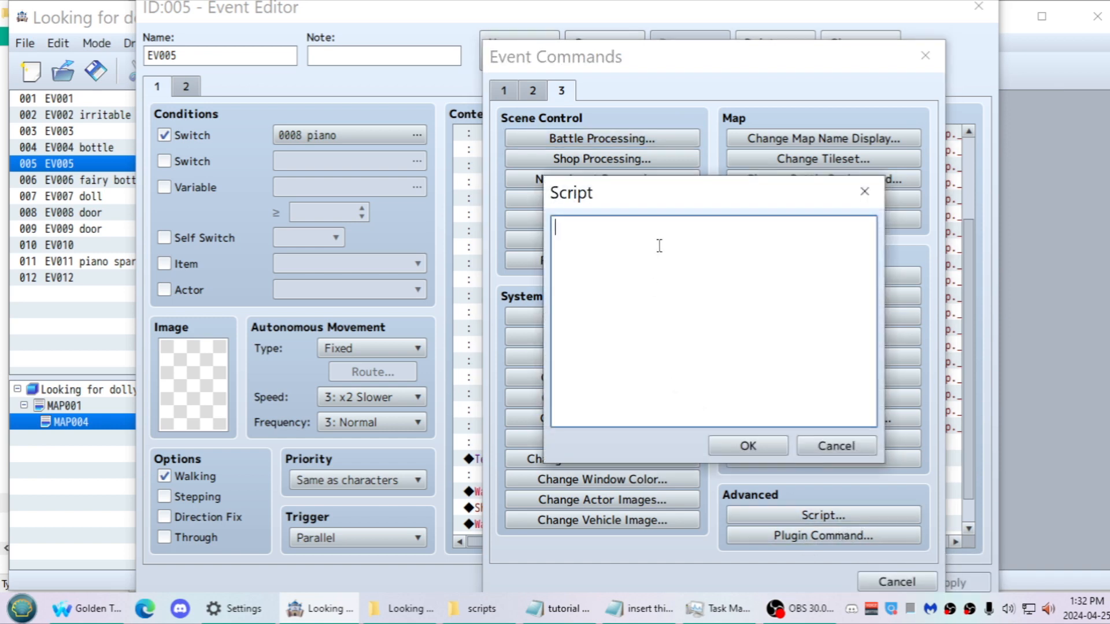
text(gameMap._events[this._eventId].findDirectionTo( 3, 2 )))
drag(607, 226, 1011, 227)
key(ctrl+v)
key(ctrl+z)
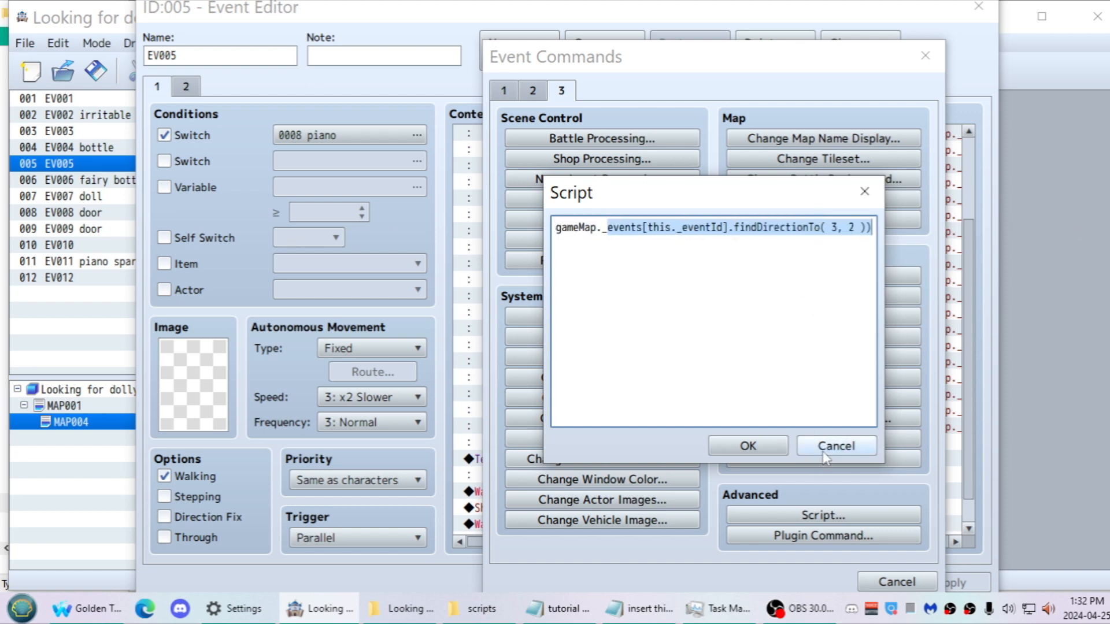
click(805, 268)
drag(832, 229, 846, 229)
click(856, 227)
click(836, 445)
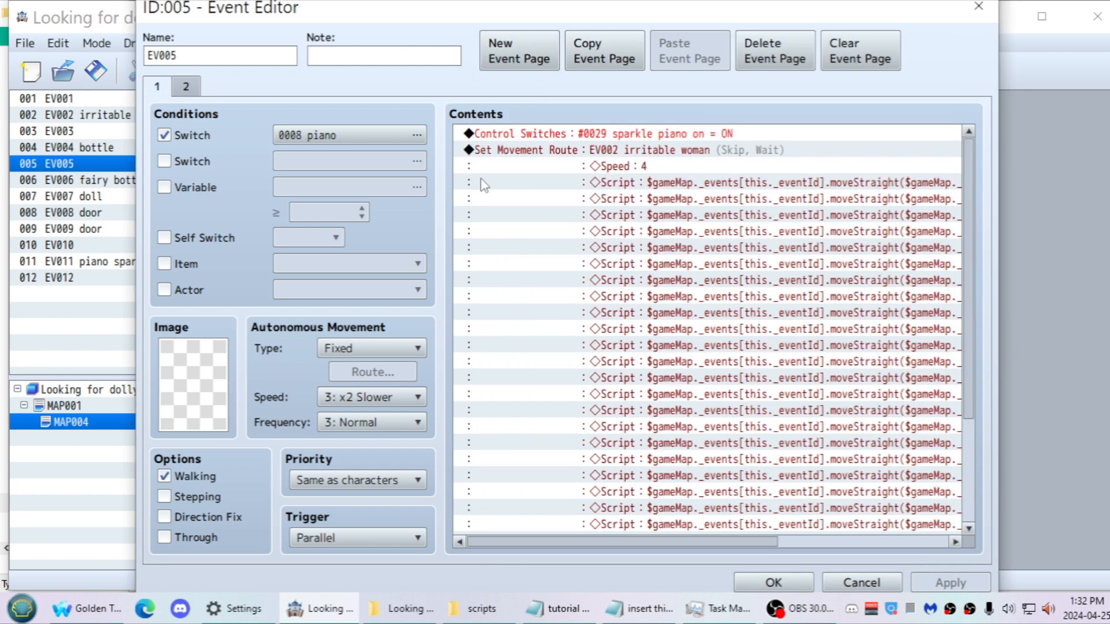
Open the irritable woman's movement route and try to add a script command containing the copied findDirectionTo pathfinding line
click(552, 151)
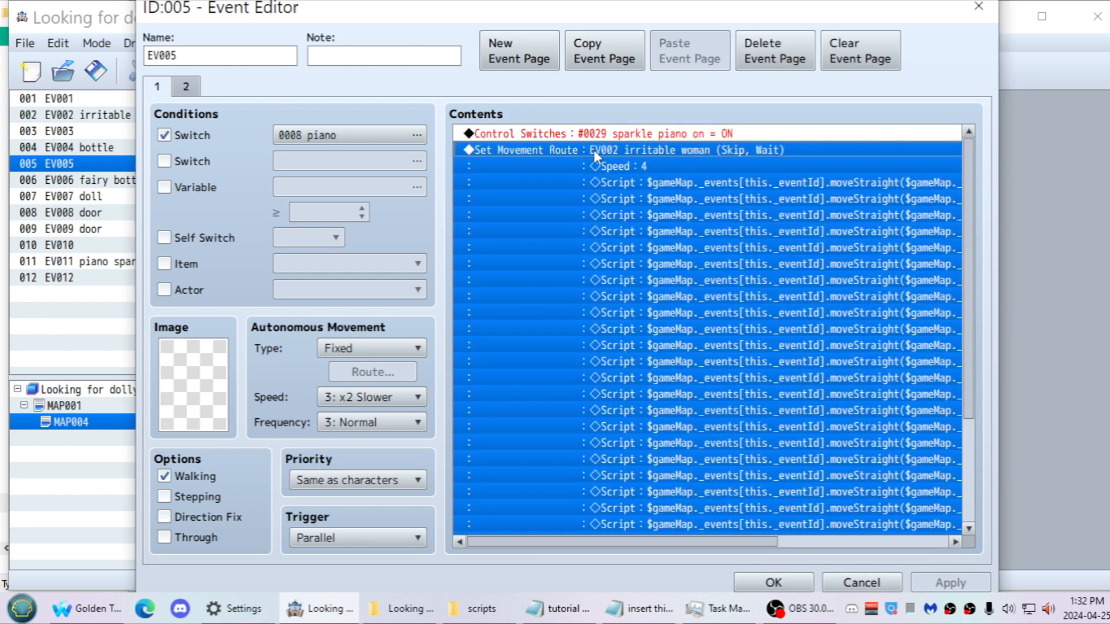
double_click(537, 371)
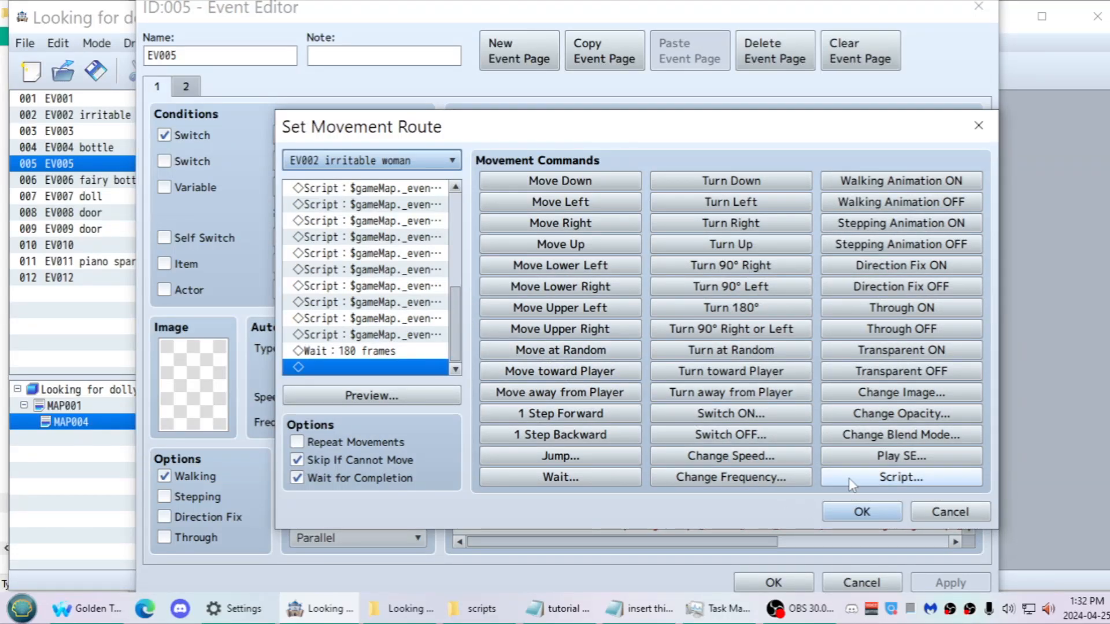
drag(445, 124, 398, 72)
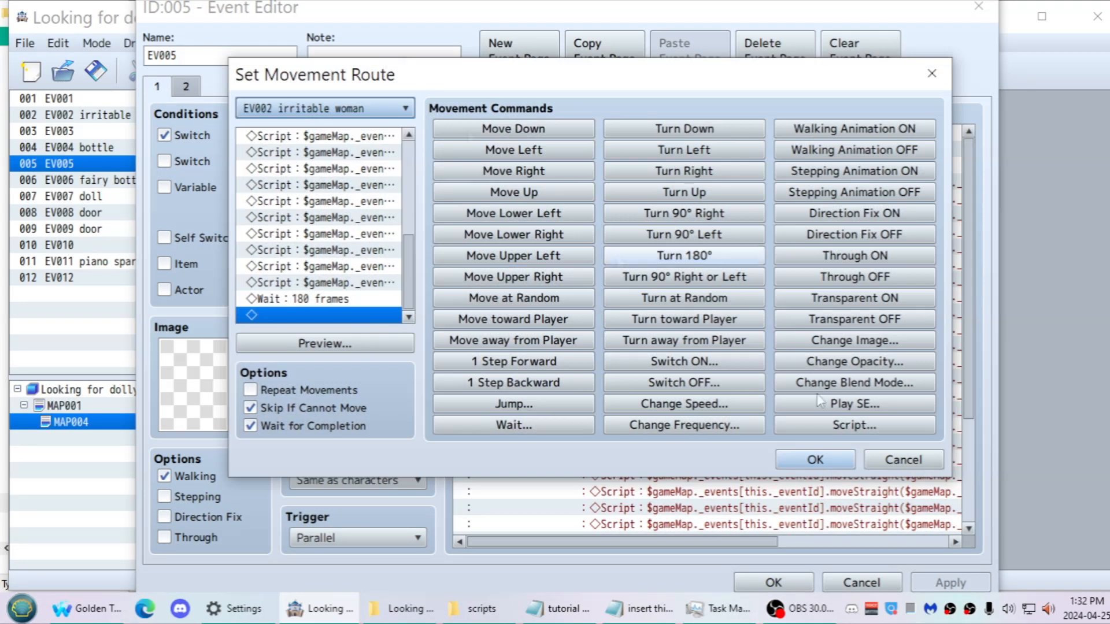
click(820, 428)
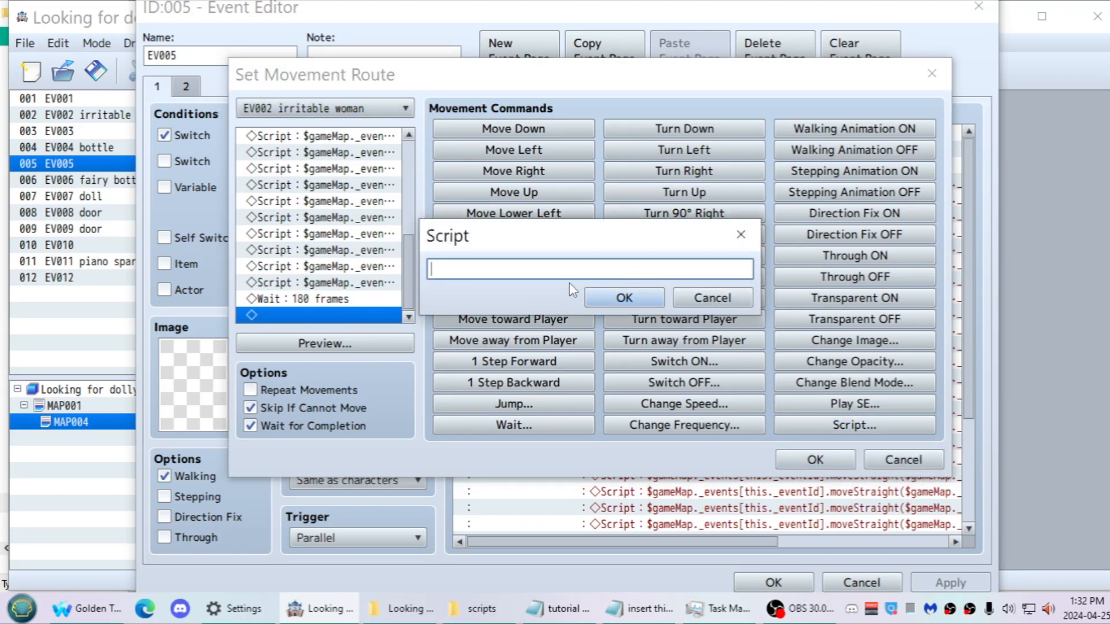
text($gameMap._events[this._eventId].moveStraight($gameMap._events[this._eventId].findDirectionTo(5, 2)))
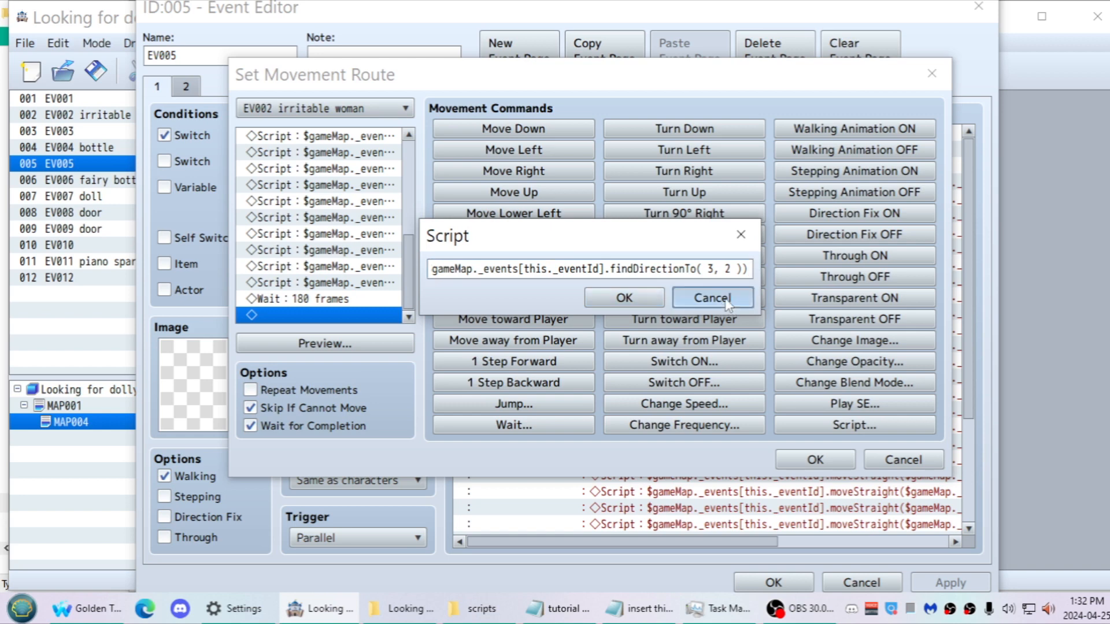
click(712, 298)
Inspect the first script command in the movement route, checking the coordinates passed to findDirectionTo
scroll(286, 277, up, 5)
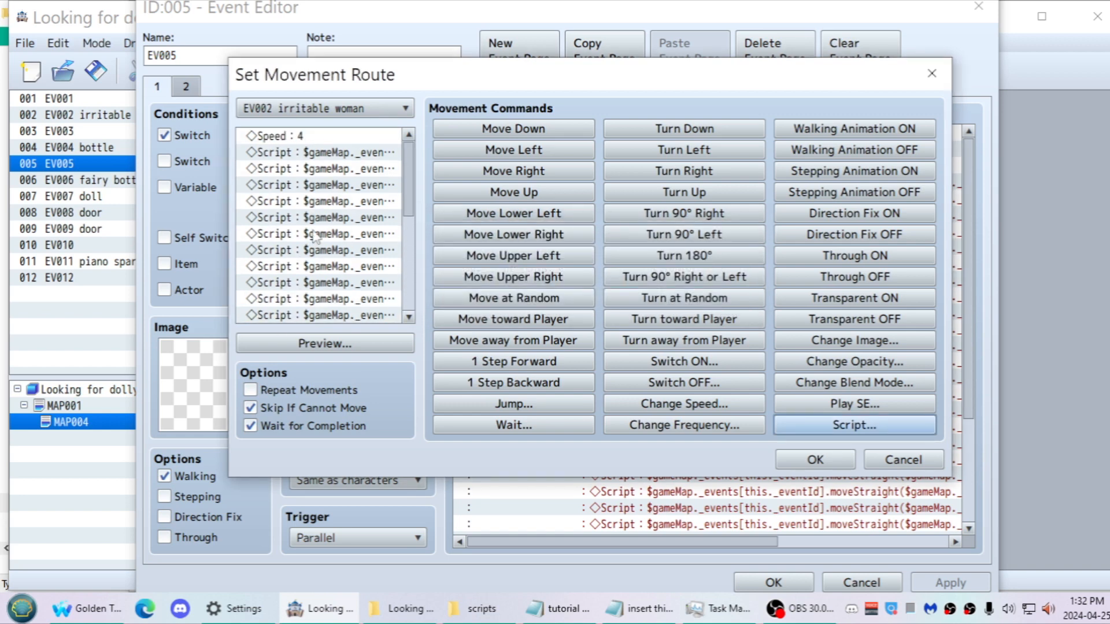
click(295, 154)
double_click(295, 153)
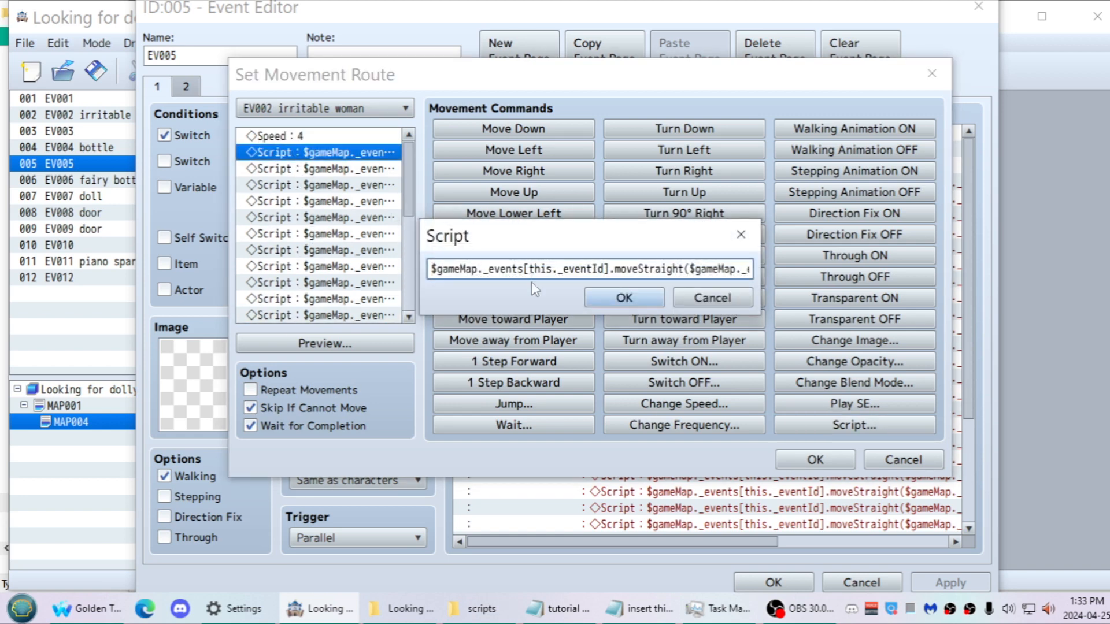
drag(522, 269, 781, 283)
click(747, 270)
drag(708, 267, 731, 268)
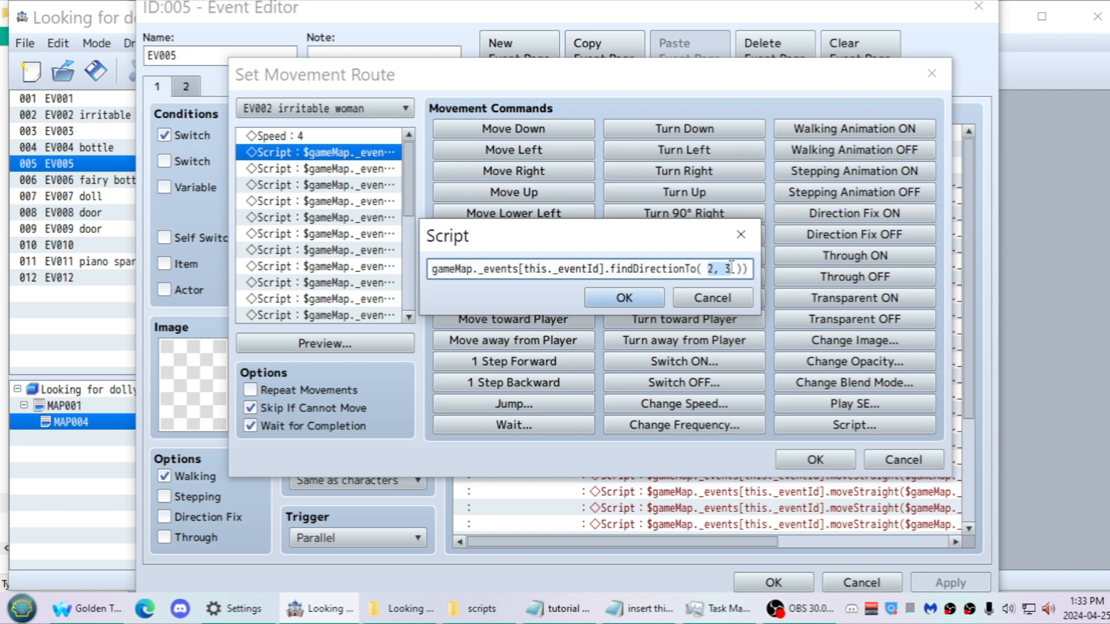
click(705, 296)
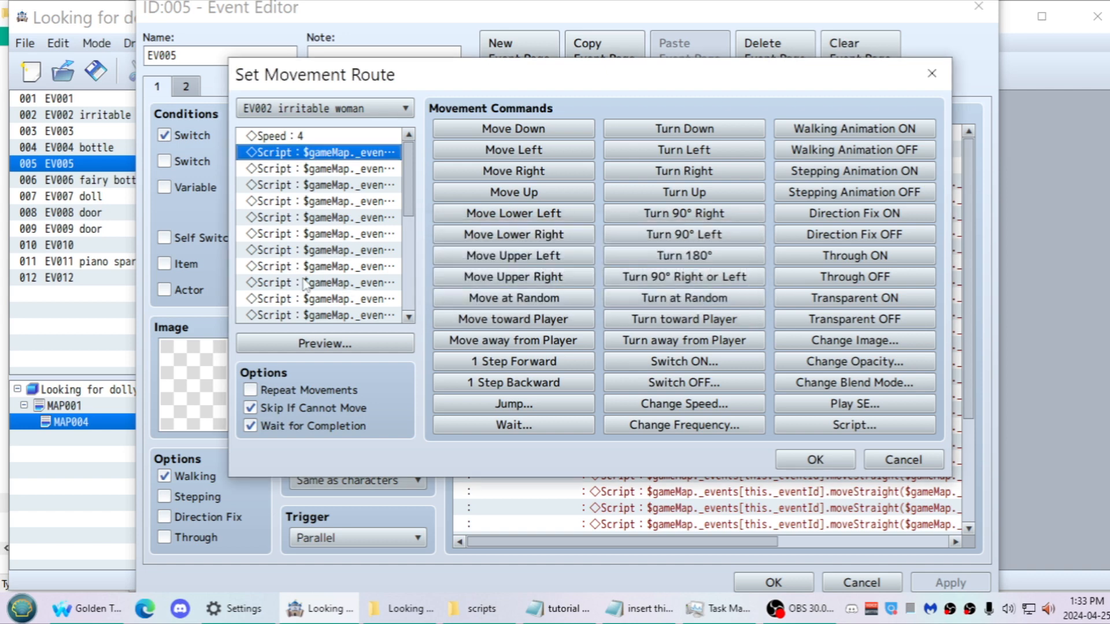
Keep EV002 irritable woman as the movement route's target and confirm both the route and event EV005
click(284, 113)
click(310, 185)
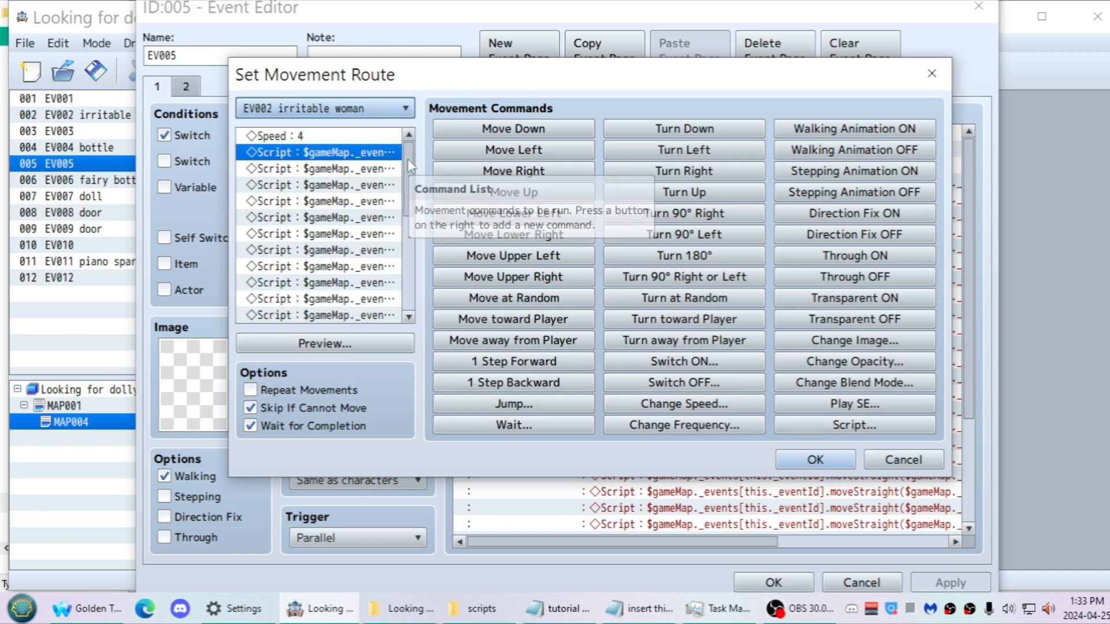
scroll(405, 164, down, 1)
scroll(404, 162, down, 2)
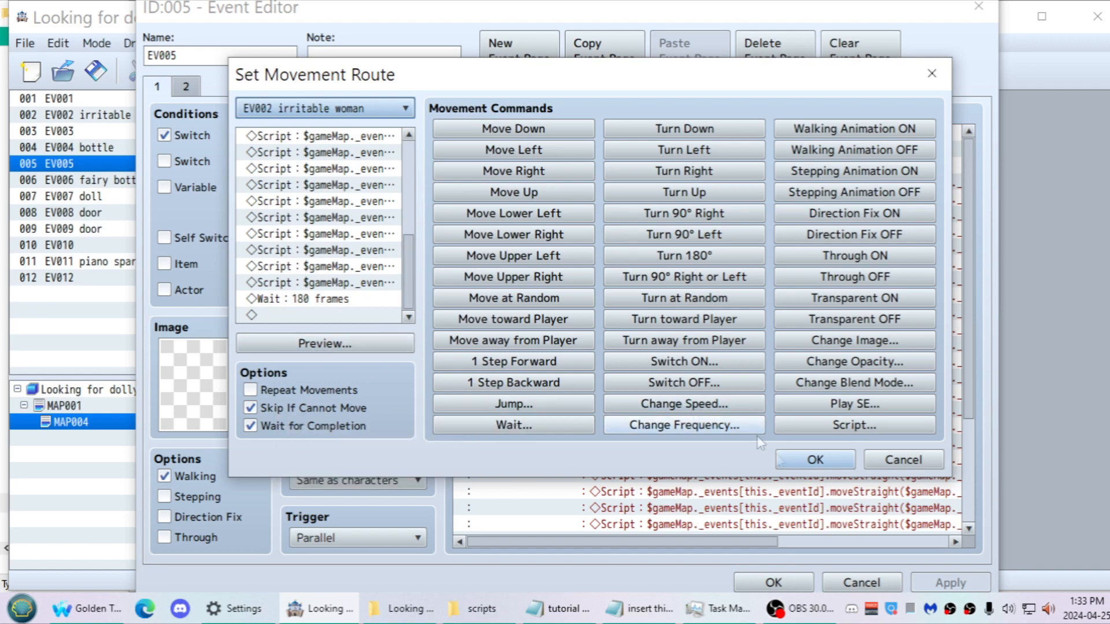
click(815, 460)
click(941, 582)
click(773, 583)
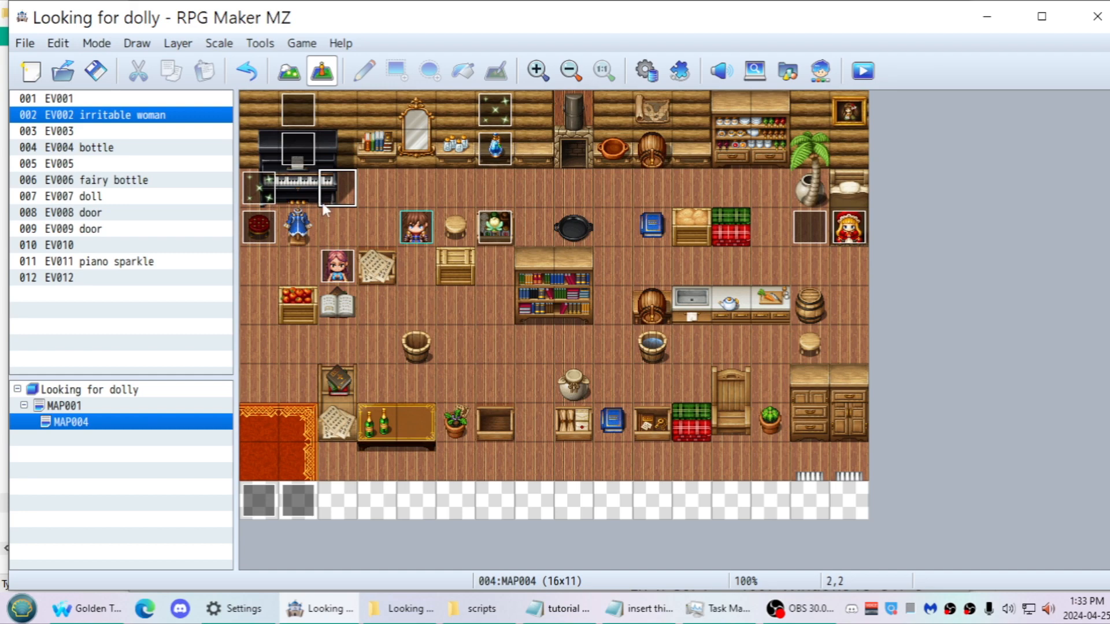
Reopen the piano event EV005 and review its movement-route scripts and the commands that follow them
double_click(331, 268)
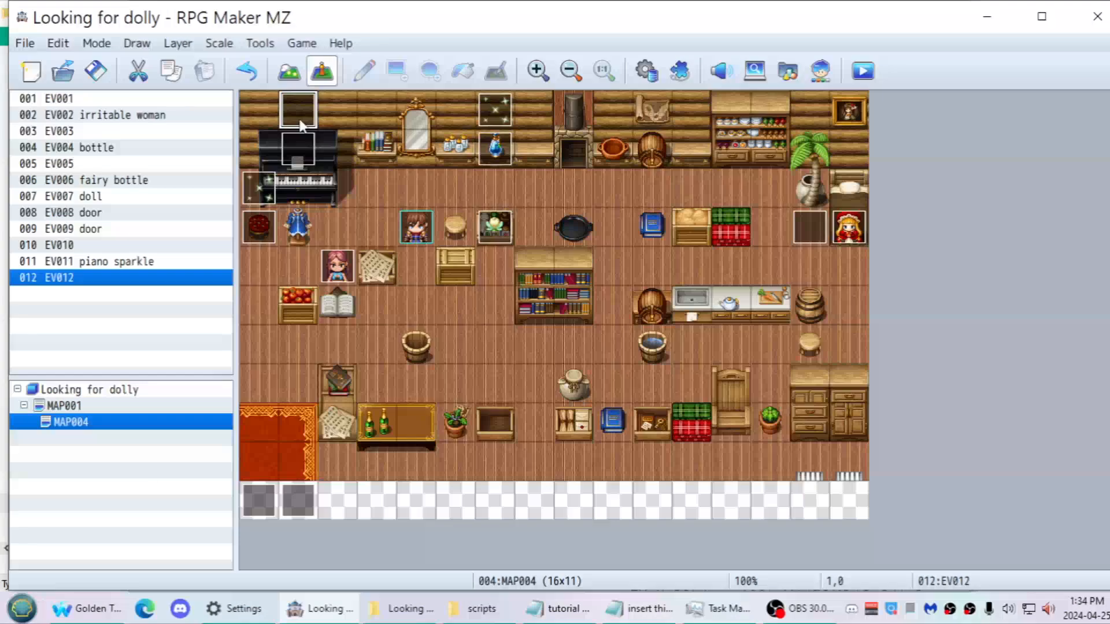
double_click(297, 155)
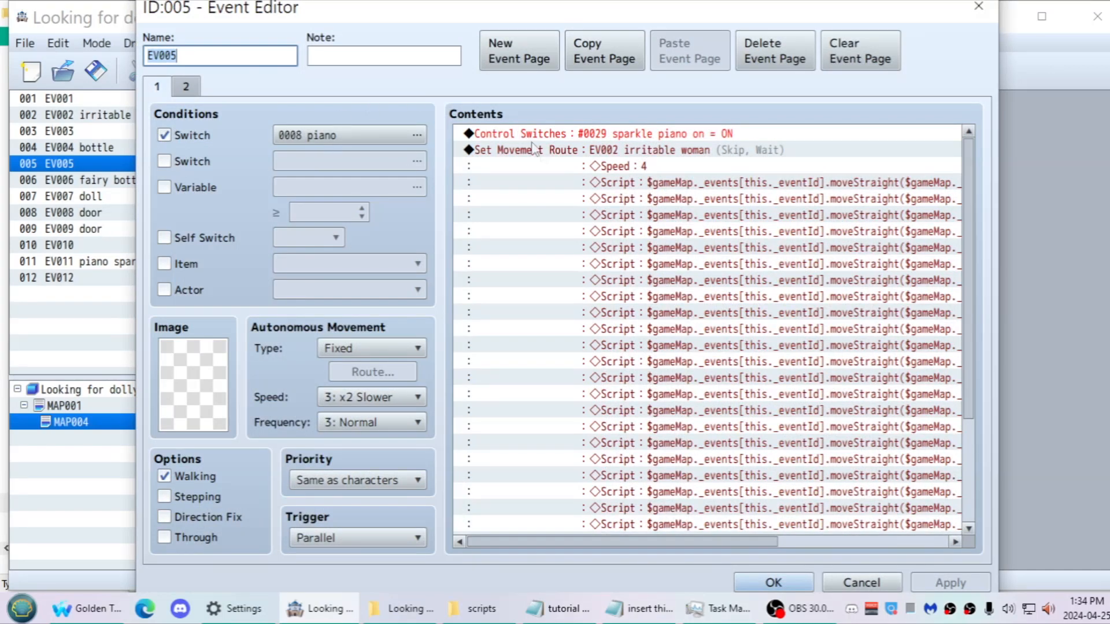
double_click(534, 152)
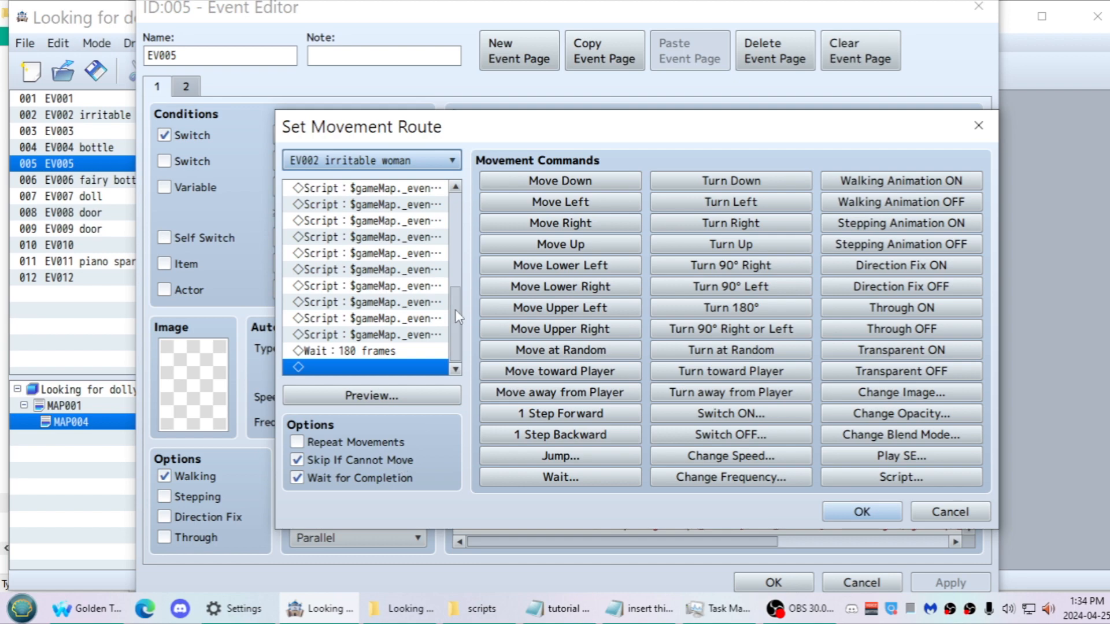
drag(455, 310, 453, 210)
click(434, 204)
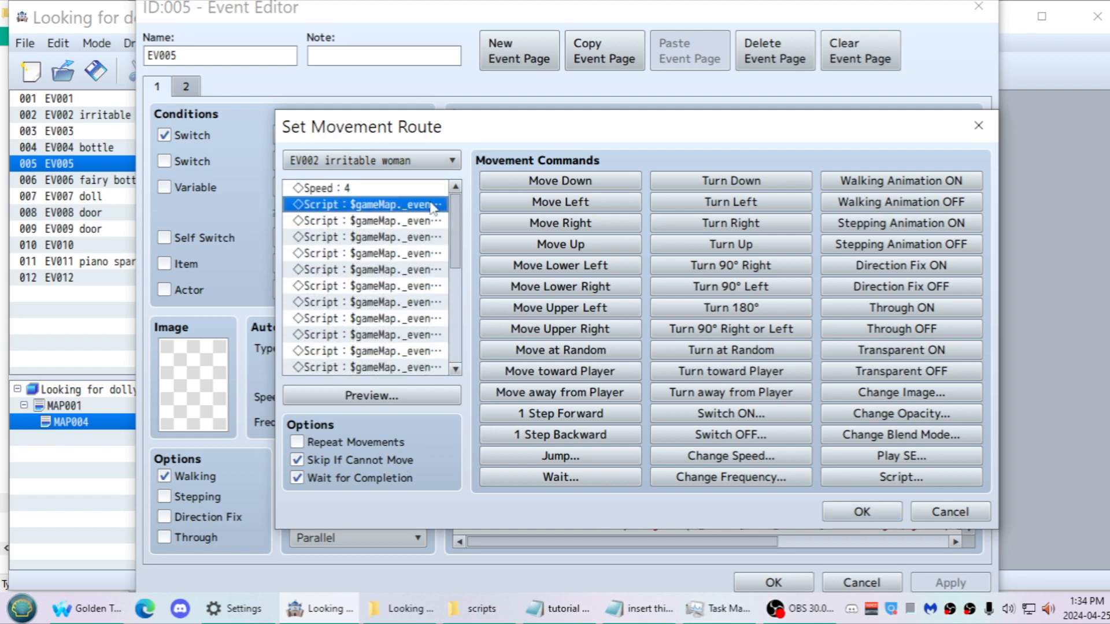
click(854, 513)
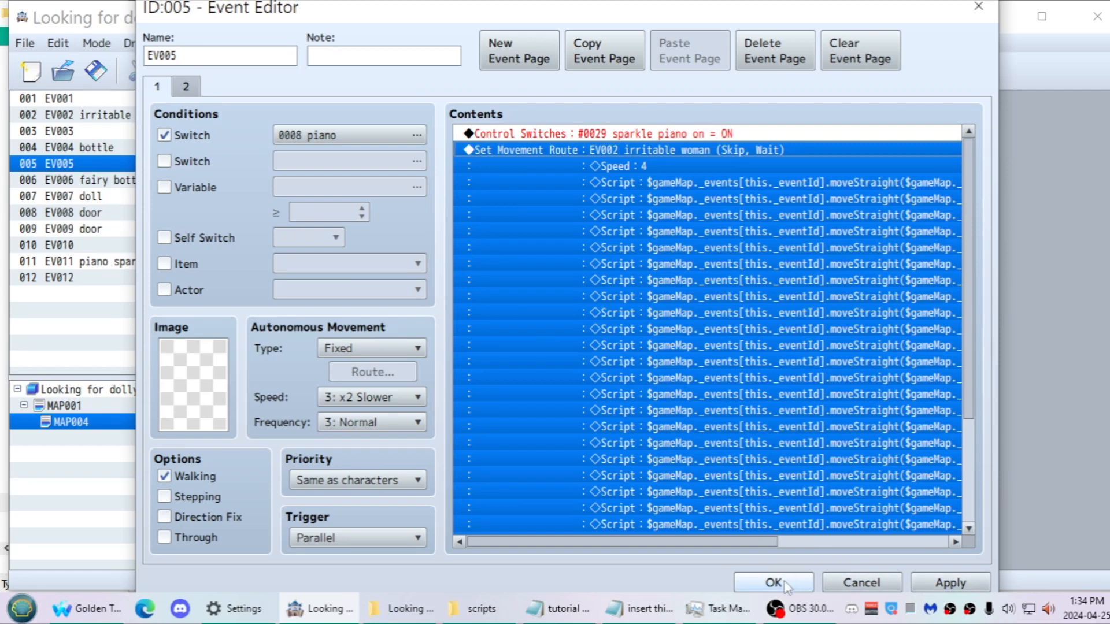
scroll(702, 372, down, 4)
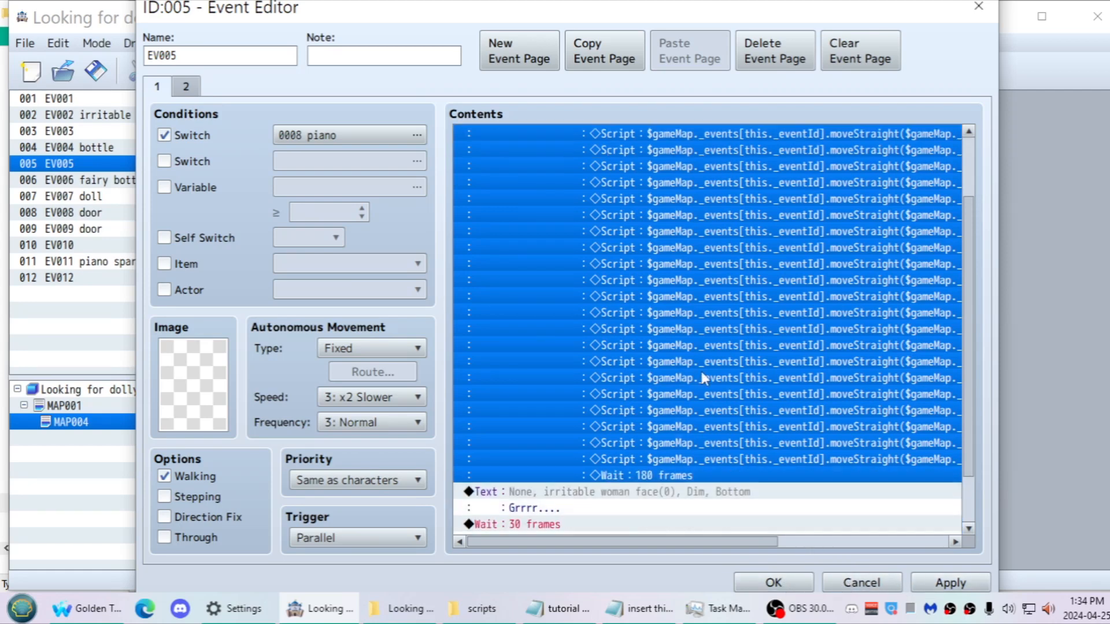
scroll(702, 376, up, 2)
scroll(702, 375, up, 3)
scroll(745, 446, down, 5)
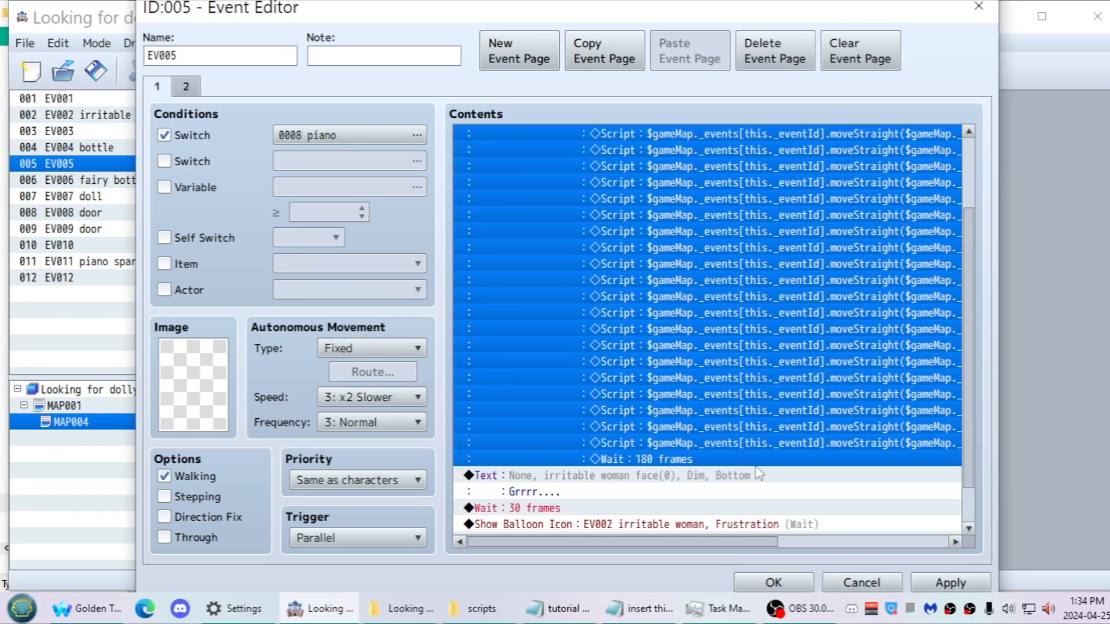
click(791, 584)
Move the irritable woman event to floor tile 13,9 below the small potted cactus
click(333, 243)
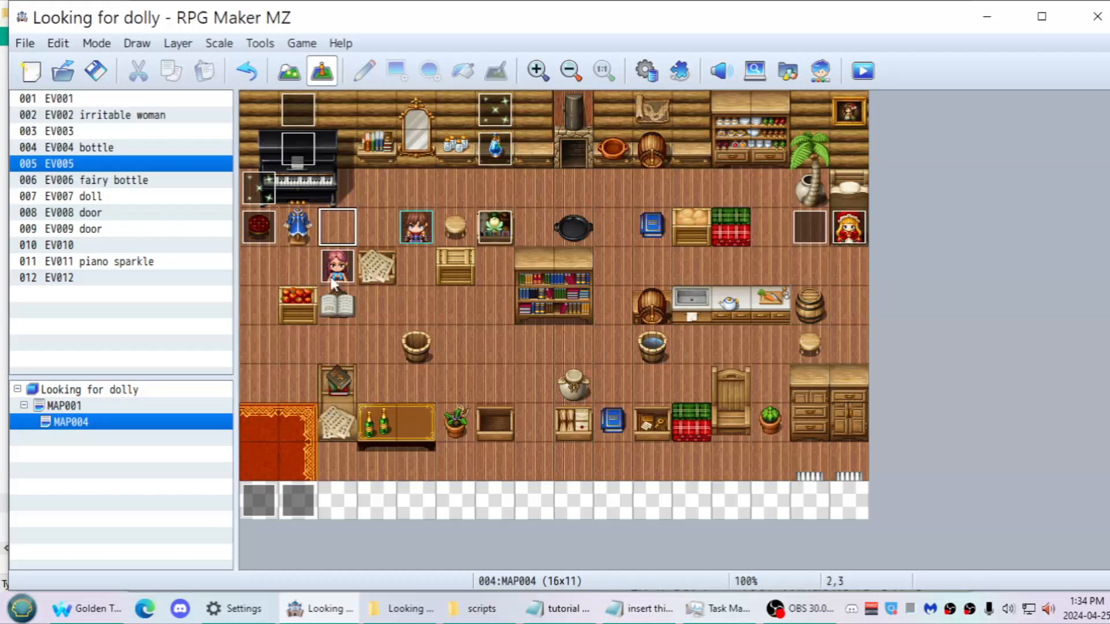
drag(334, 276, 780, 470)
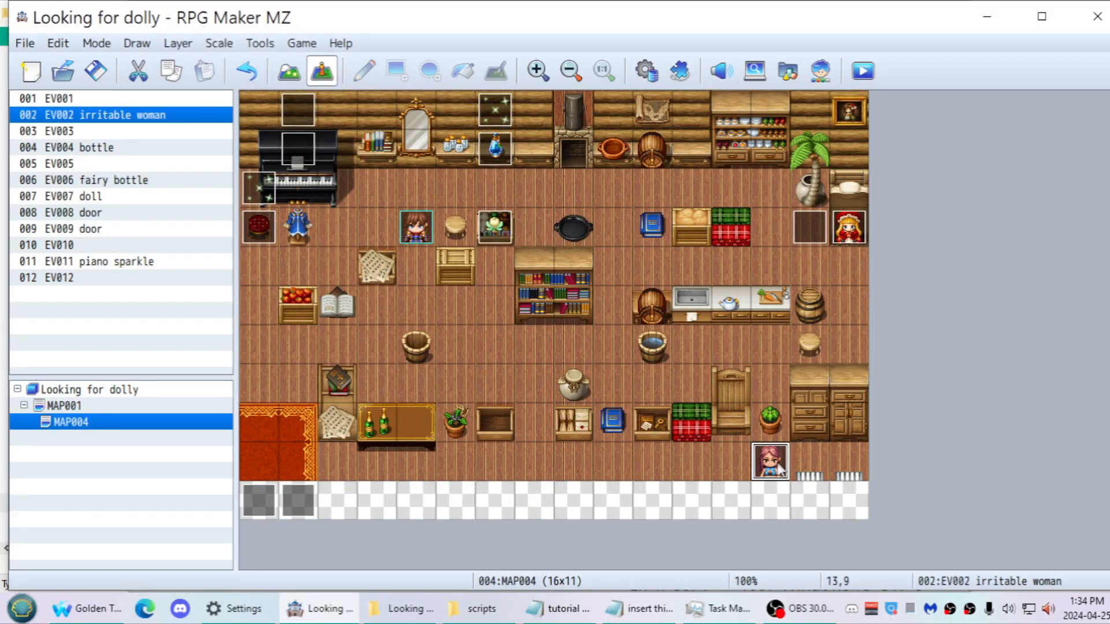
Examine EV005's movement route again, starting from the first script command after the speed setting
double_click(301, 157)
scroll(633, 252, up, 5)
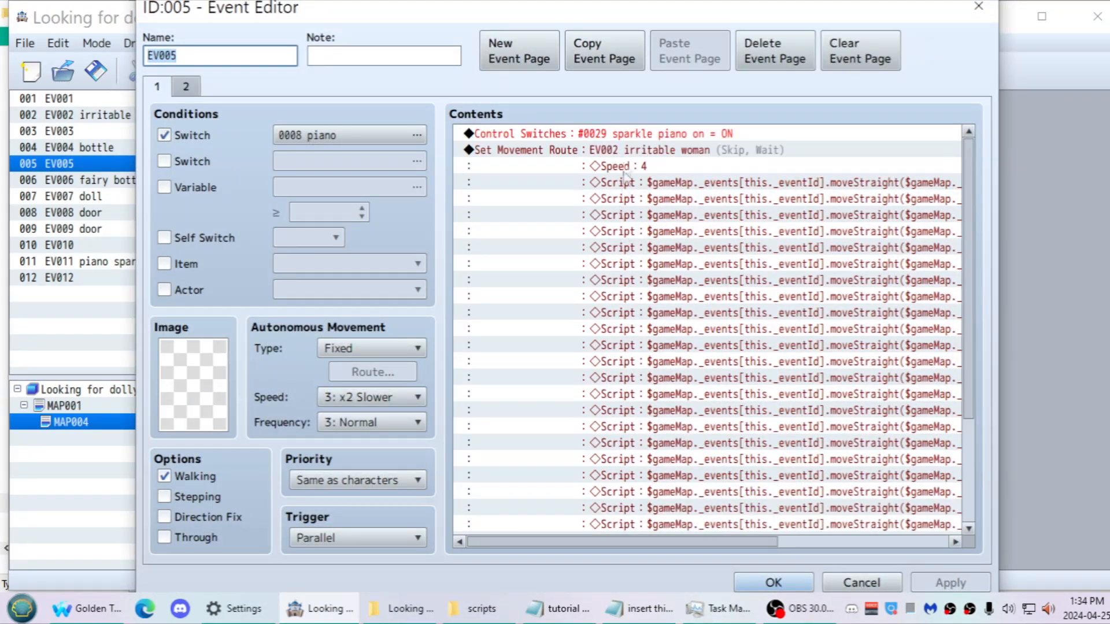
double_click(626, 152)
scroll(384, 242, up, 5)
click(381, 206)
click(862, 511)
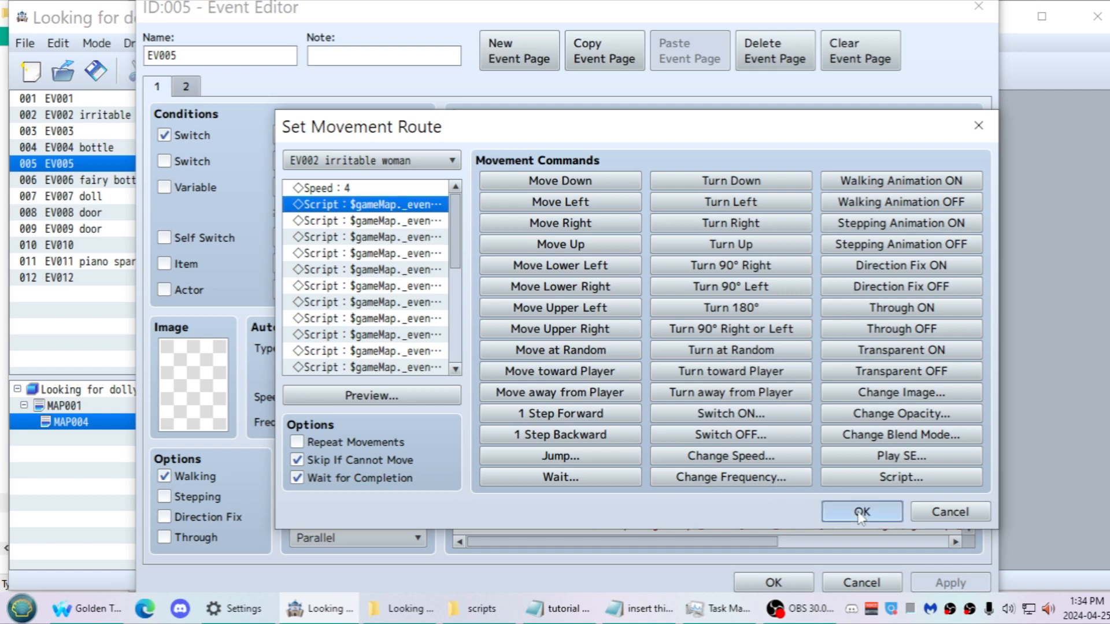
scroll(771, 388, down, 1)
click(774, 582)
Place the irritable woman event at tile 15,9, undoing a trial move to tile 4,5, and open the event
click(845, 469)
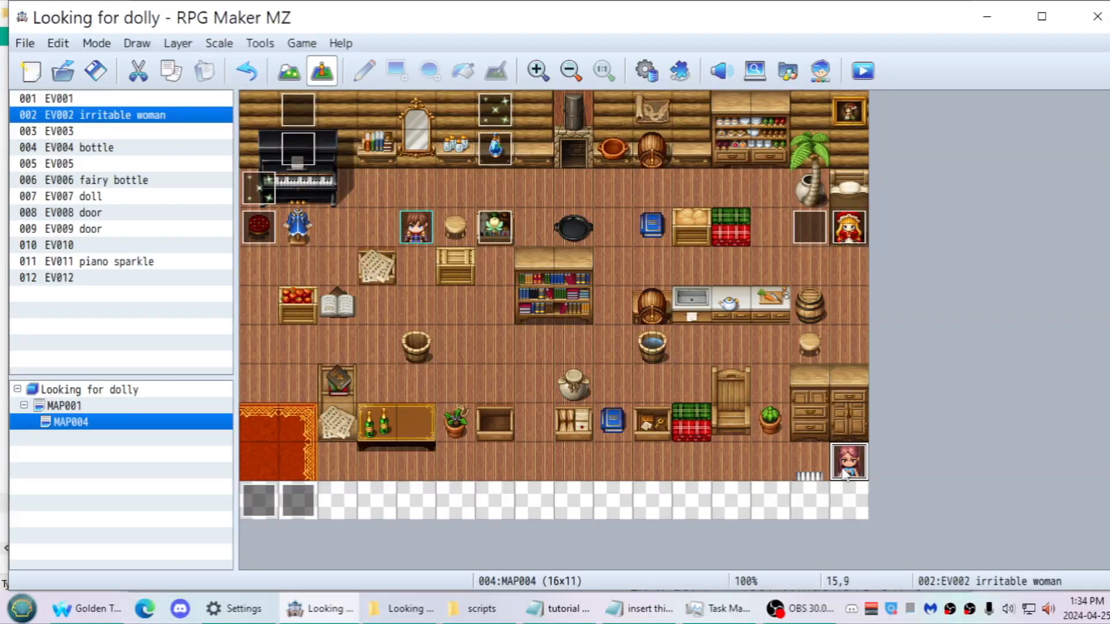
drag(648, 474, 456, 344)
click(439, 328)
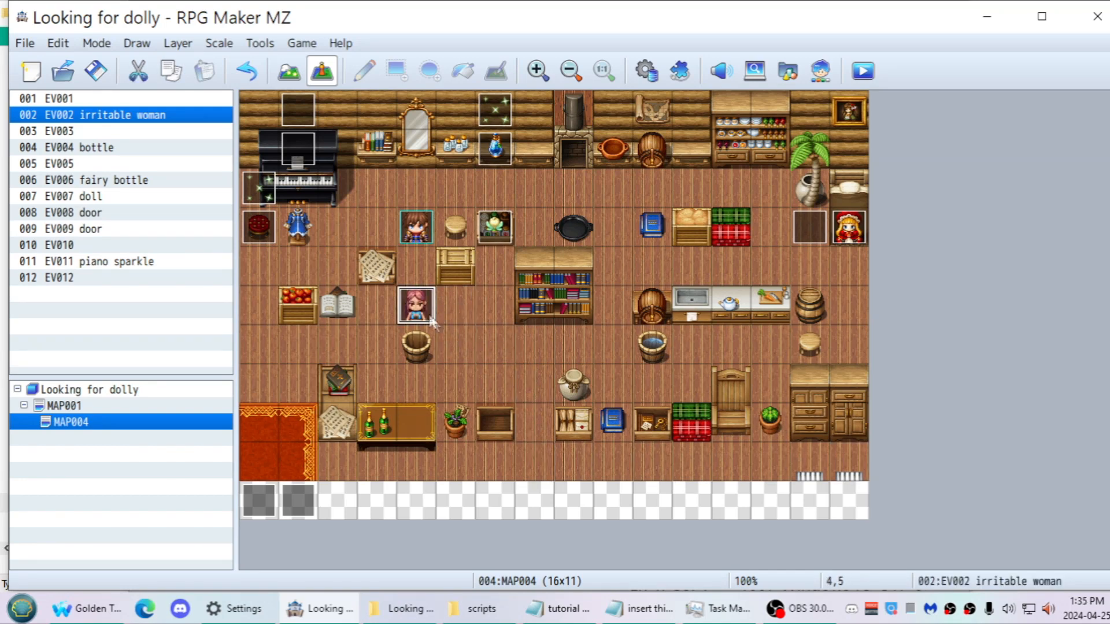
key(ctrl+z)
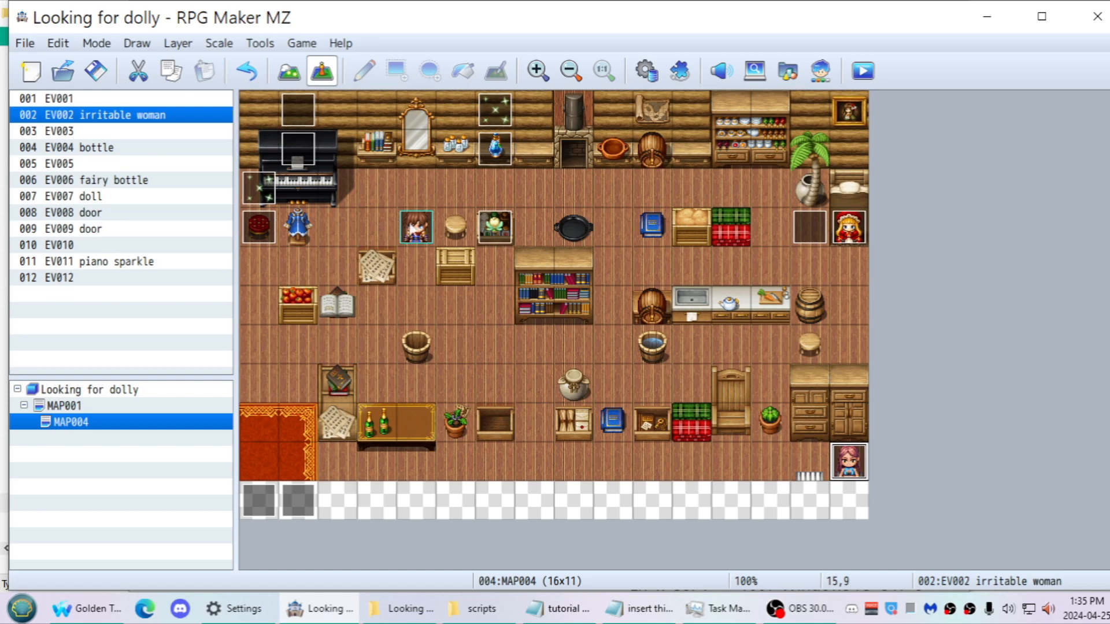
double_click(848, 460)
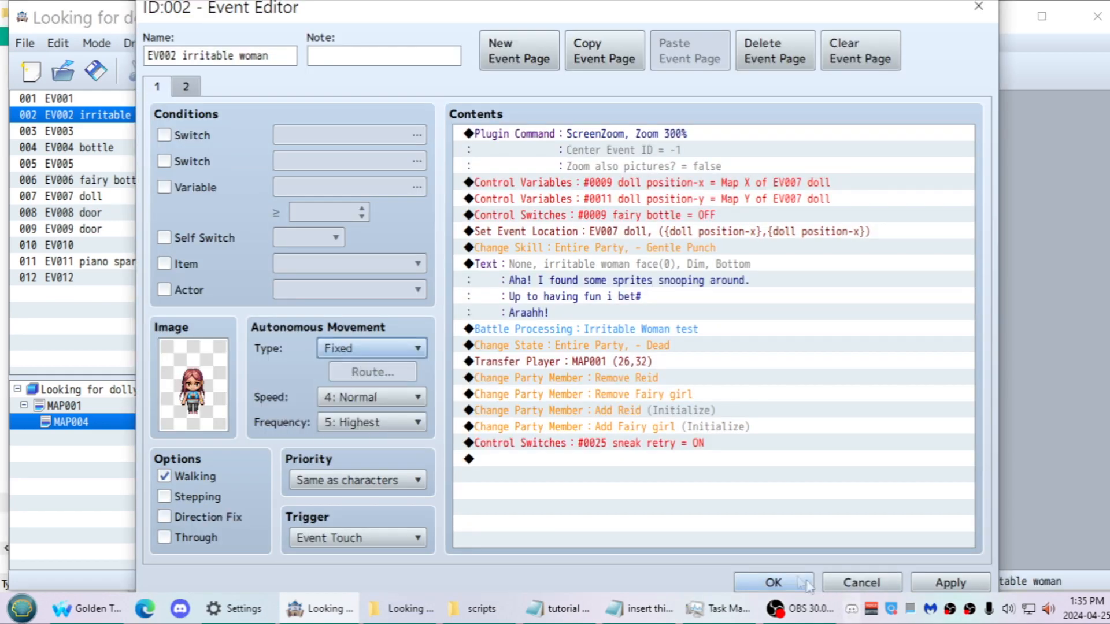
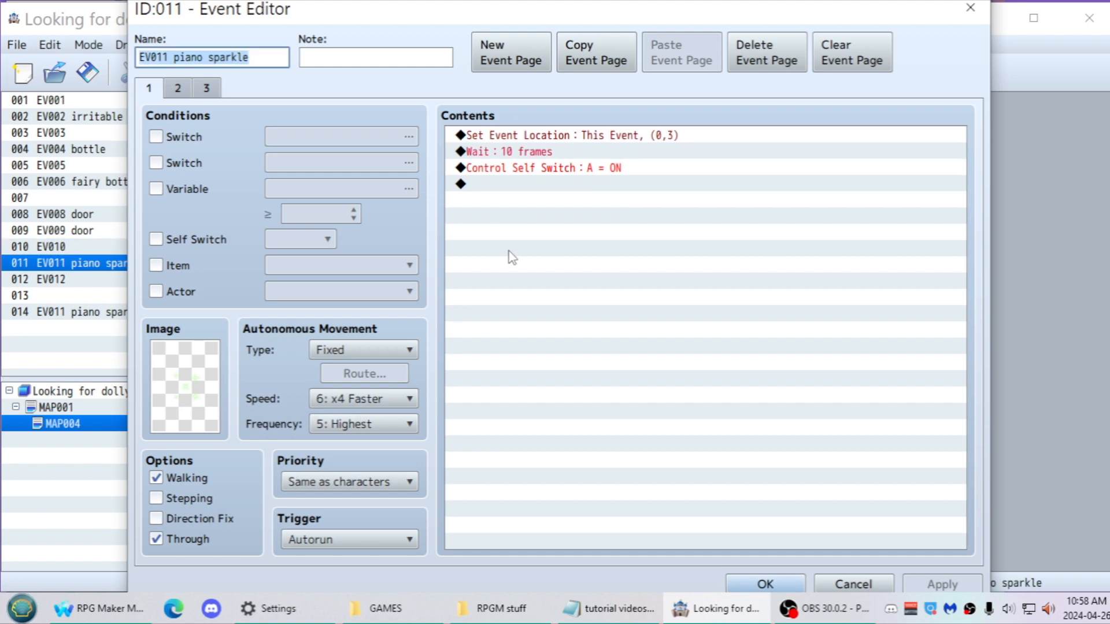
Inspect the Set Event Location command at the start of the piano sparkle event's first page
click(481, 142)
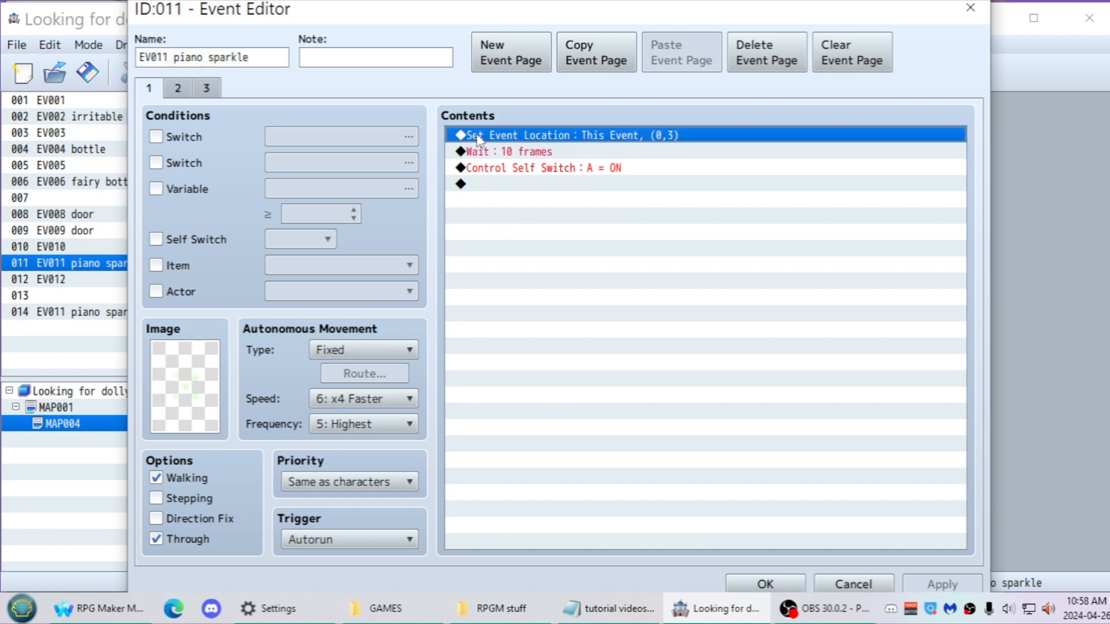
double_click(481, 142)
click(752, 487)
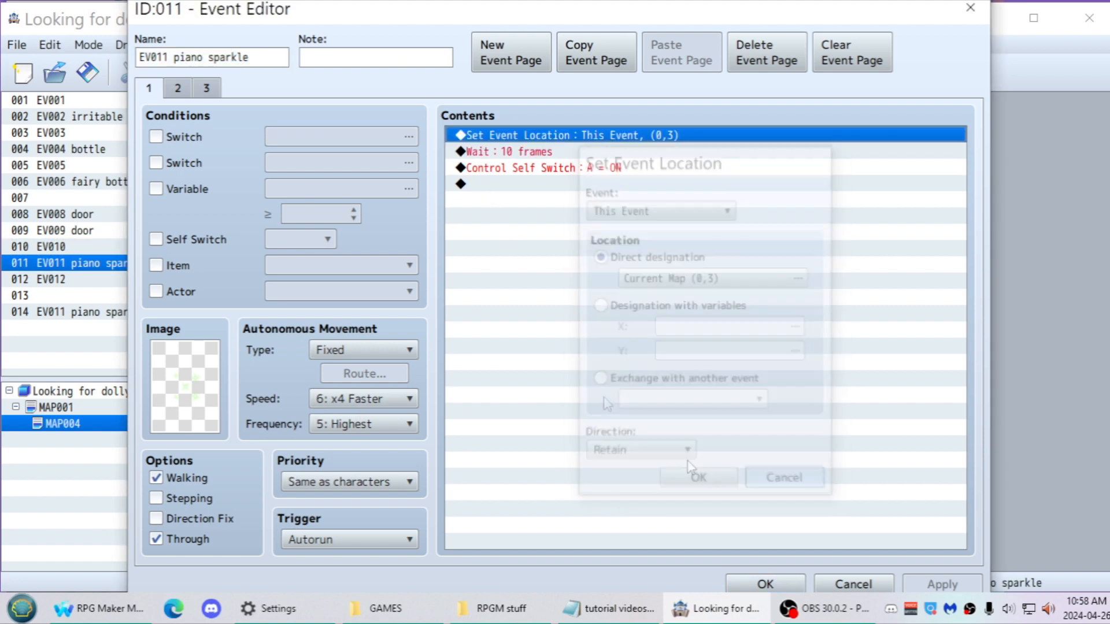
Append a Set Event Location command placing This Event at (0,3) to the piano sparkle event's contents, and delete it again
double_click(471, 185)
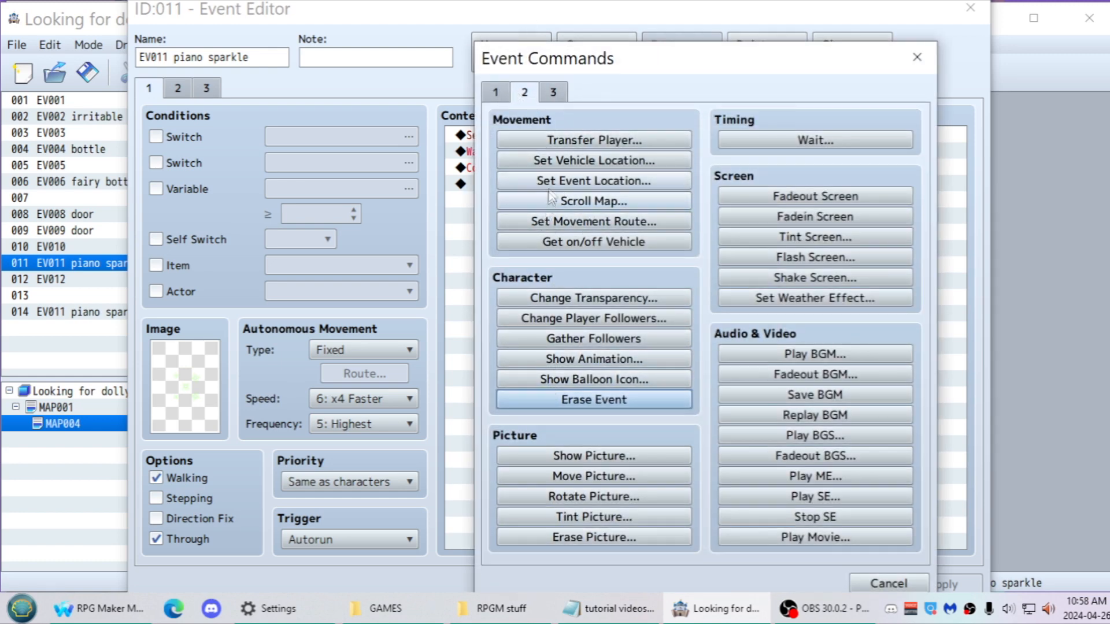
click(593, 180)
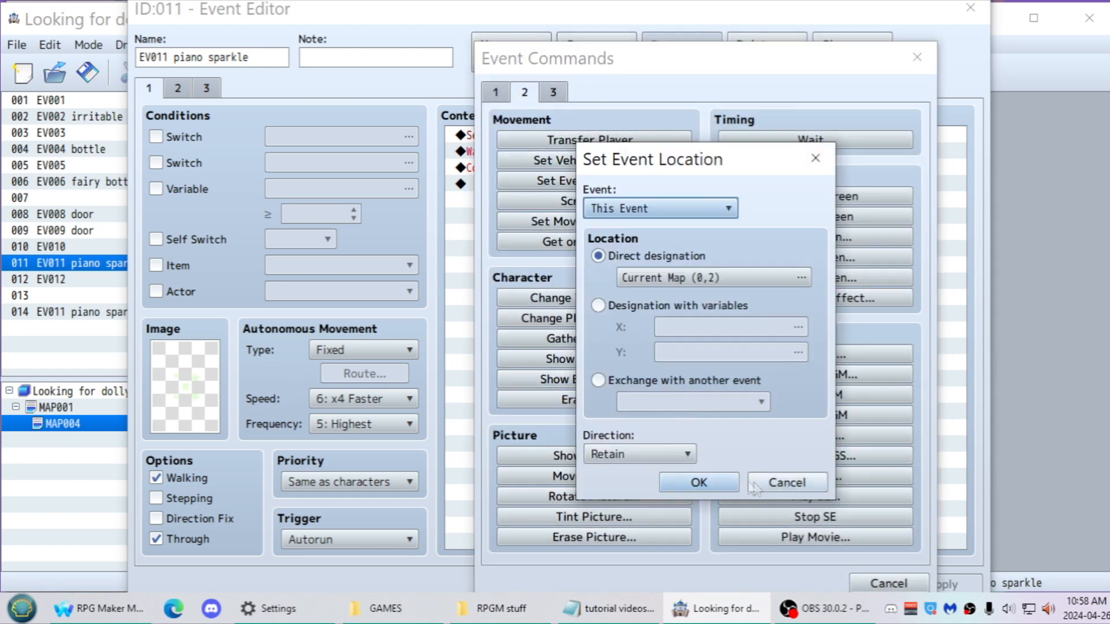
click(670, 276)
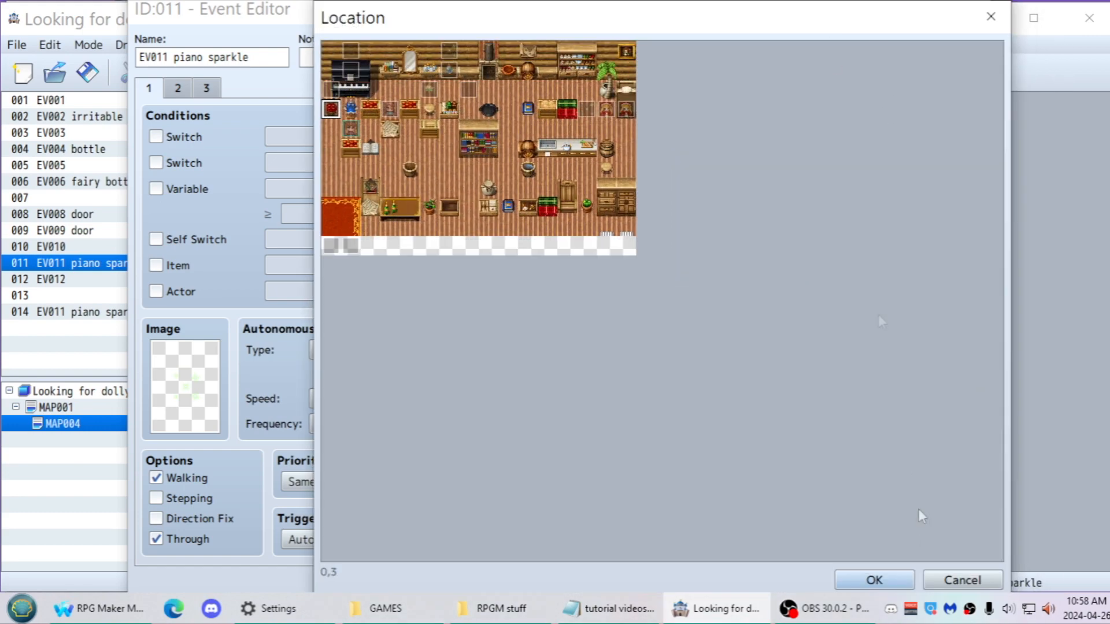
click(876, 580)
click(698, 482)
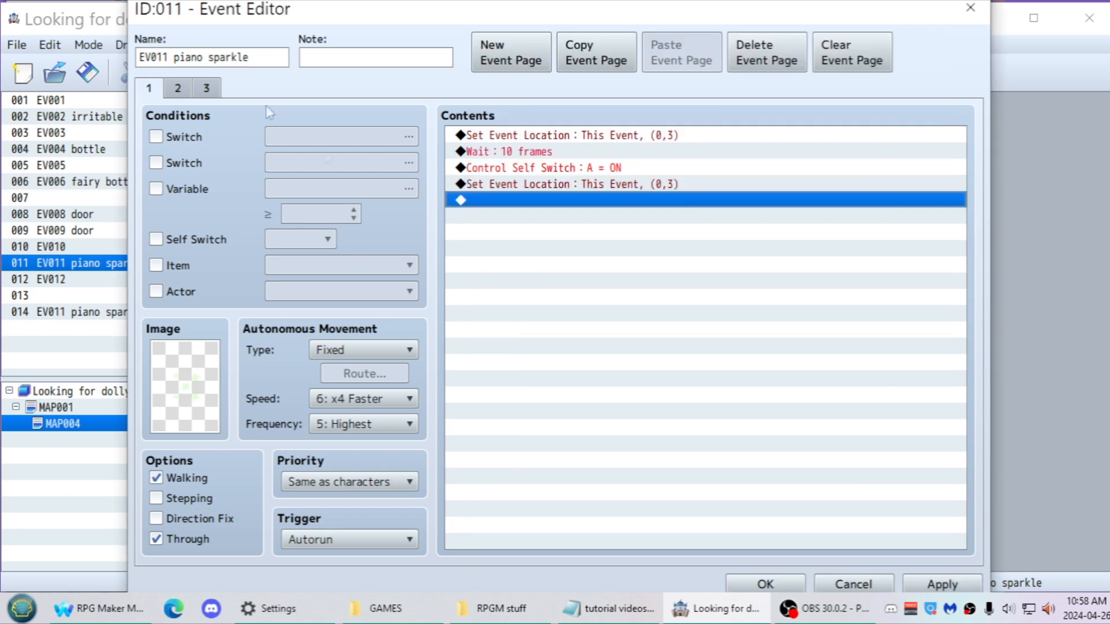
key(Up)
key(Delete)
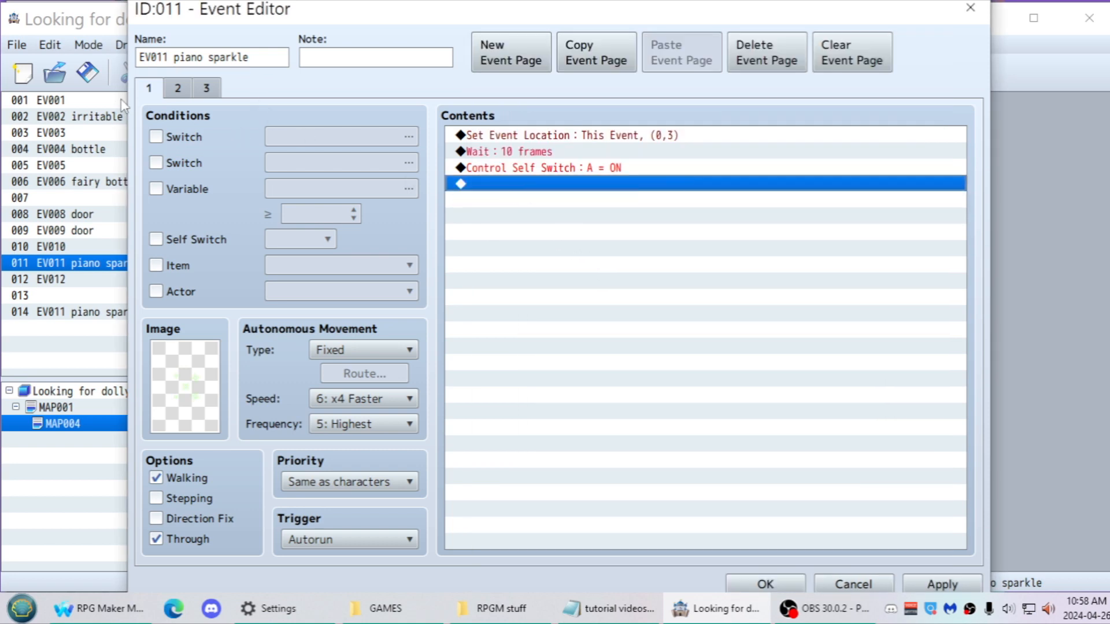
Check the piano sparkle event's first-page image and compare pages 1 and 2, then close it and select the event at tile 0,3
double_click(181, 382)
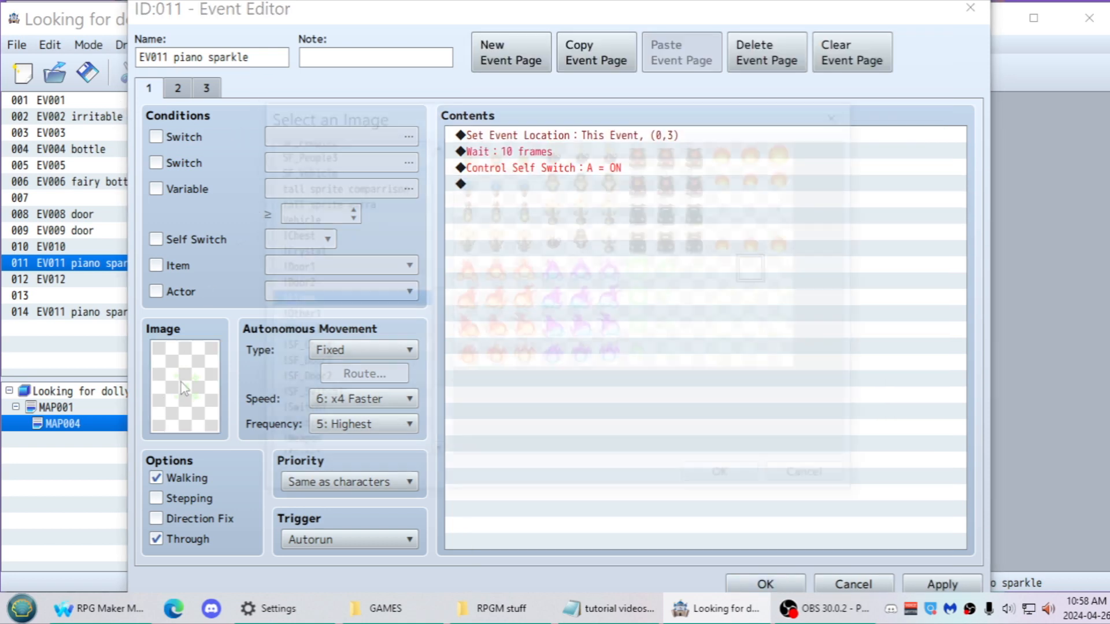
click(712, 485)
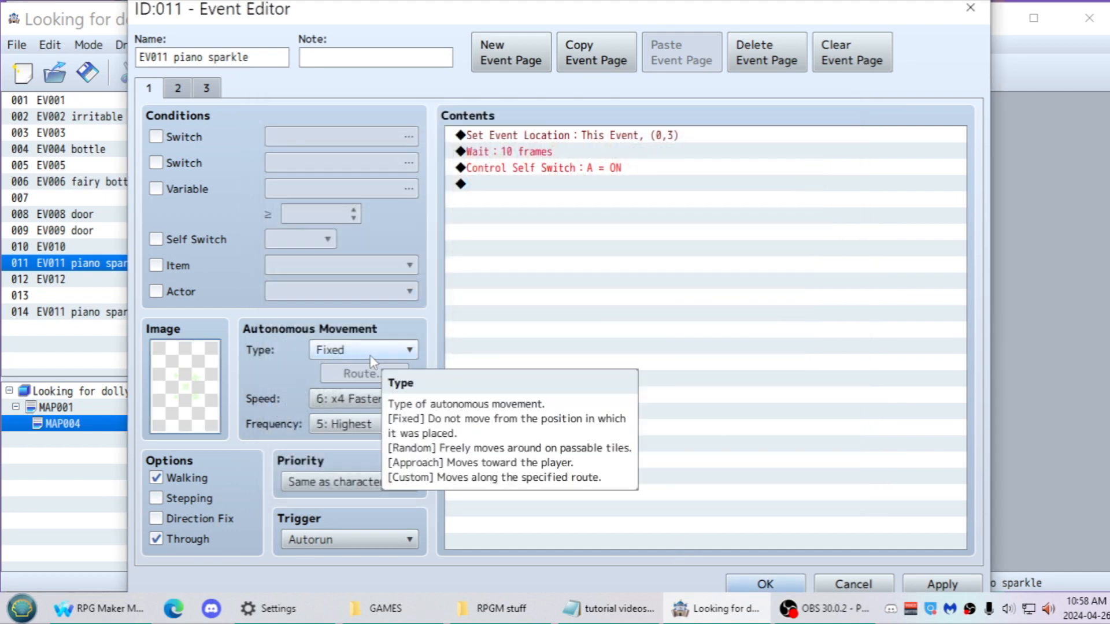
click(178, 88)
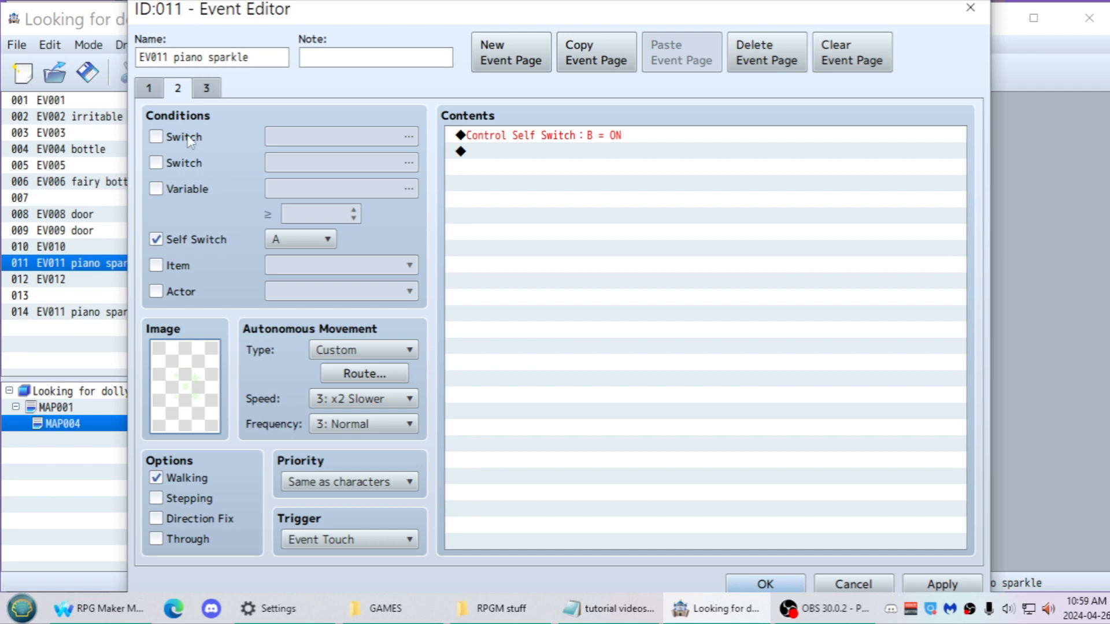
click(149, 89)
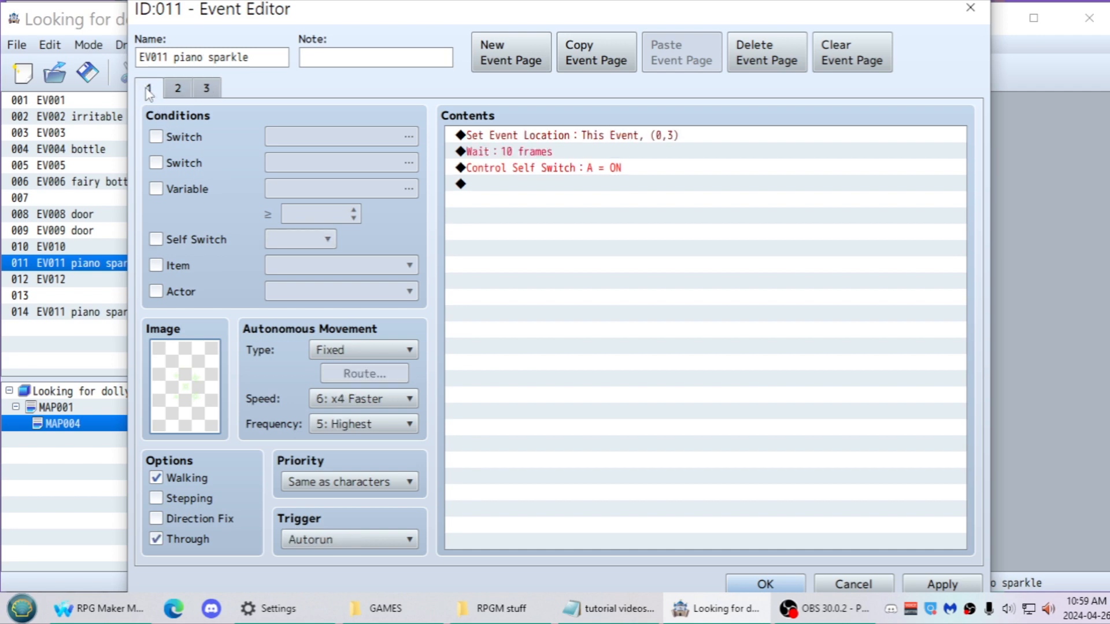
click(750, 580)
click(247, 230)
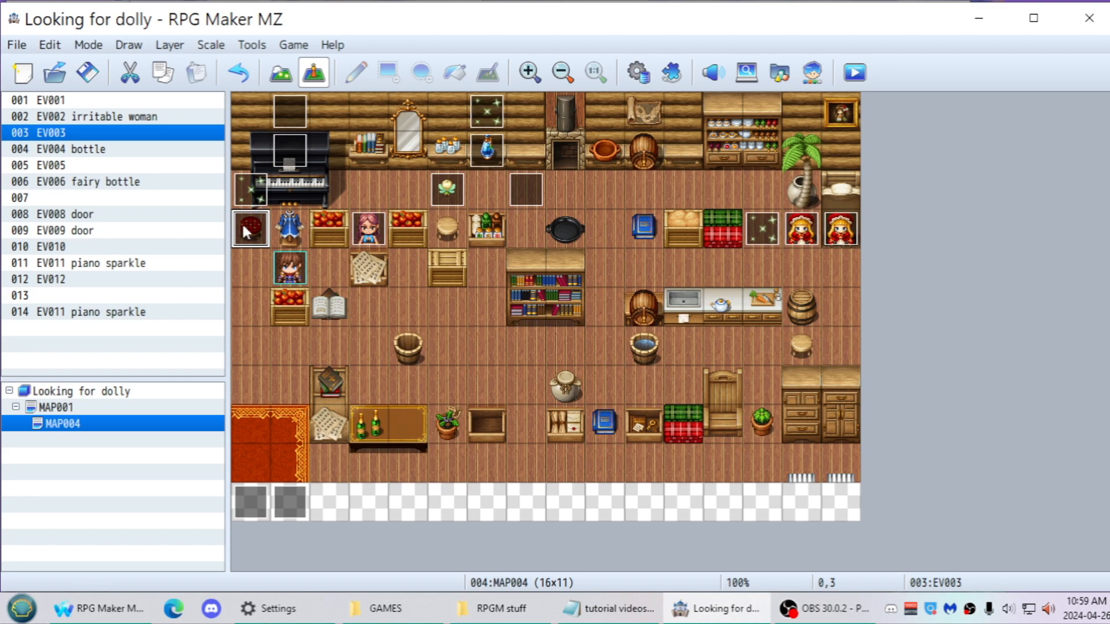
Reopen the piano sparkle event at tile 0,2 and review the first page's Set Event Location command and trigger options
double_click(252, 190)
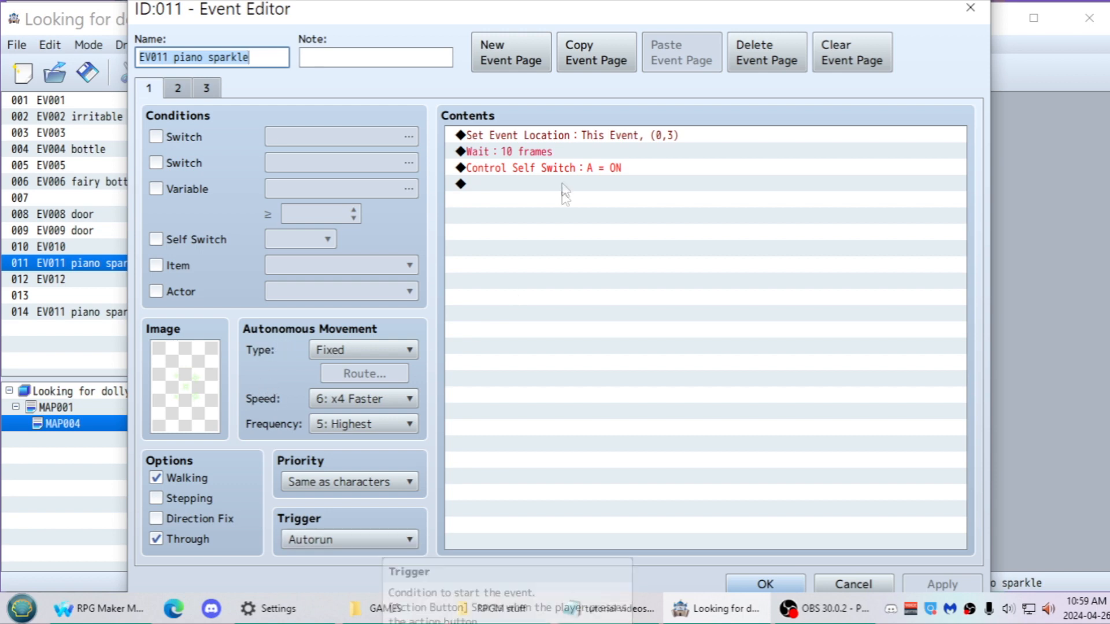
click(512, 136)
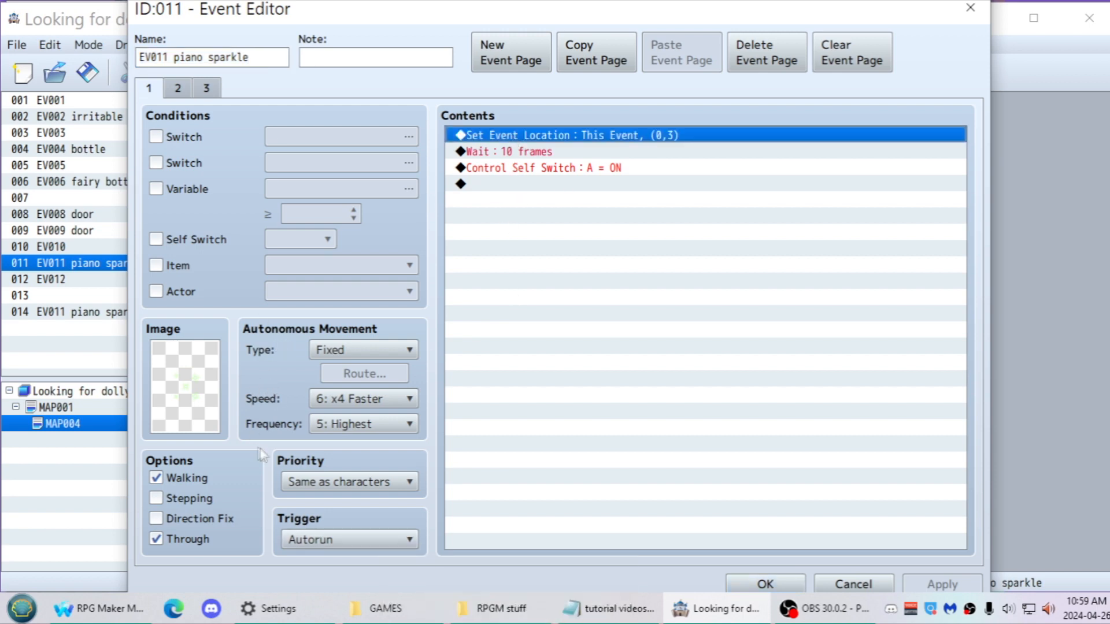
click(362, 544)
click(414, 517)
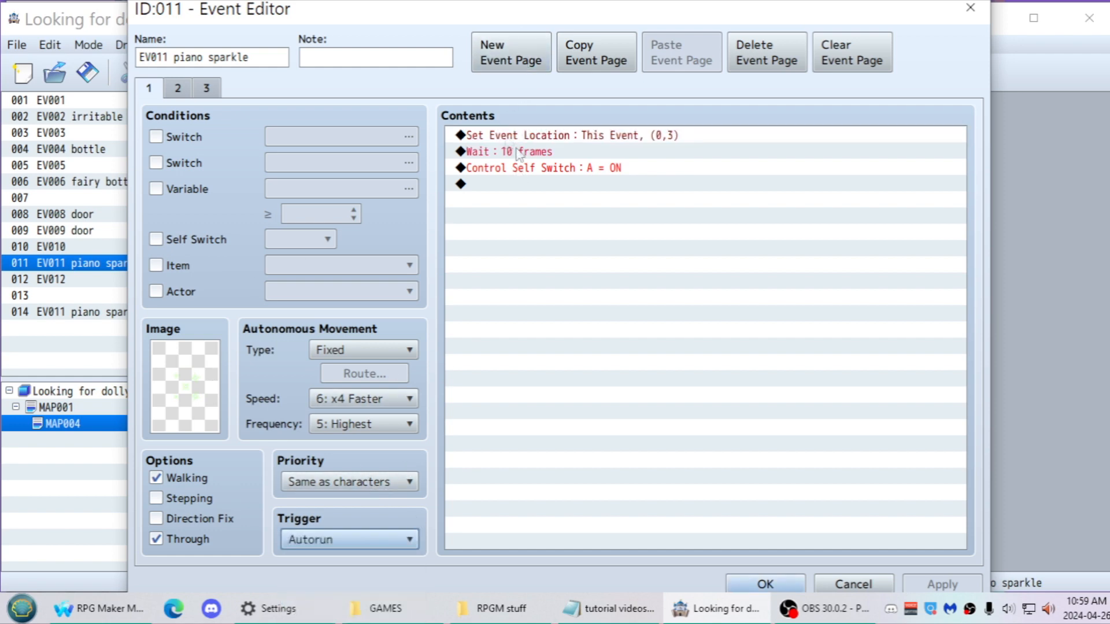
click(765, 584)
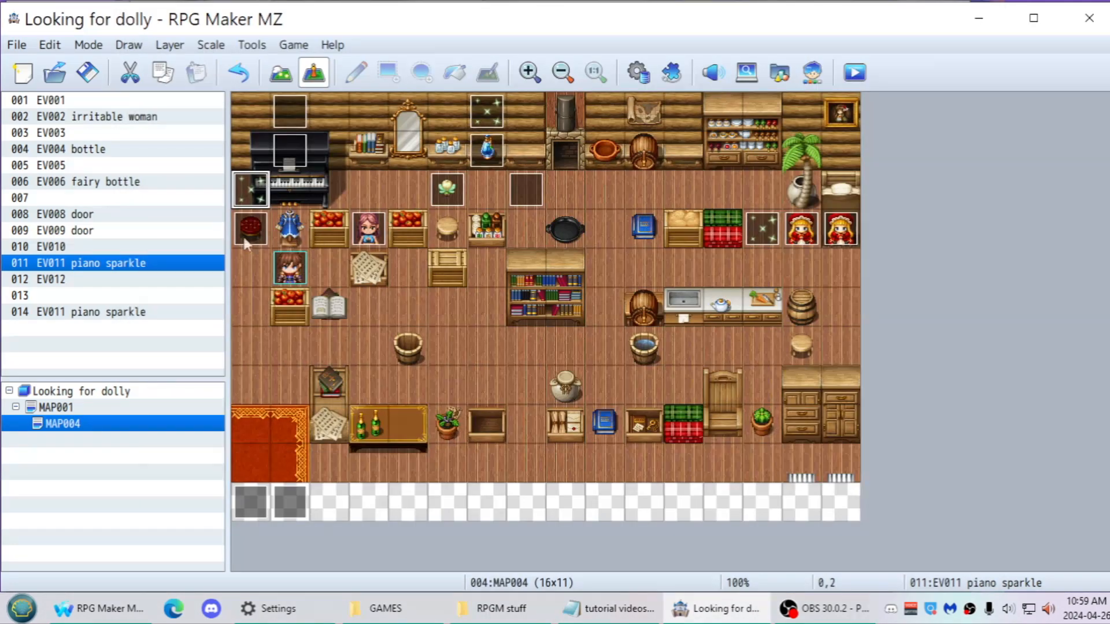
Inspect the image, autonomous movement type and custom movement route on the piano sparkle event's second page
double_click(244, 186)
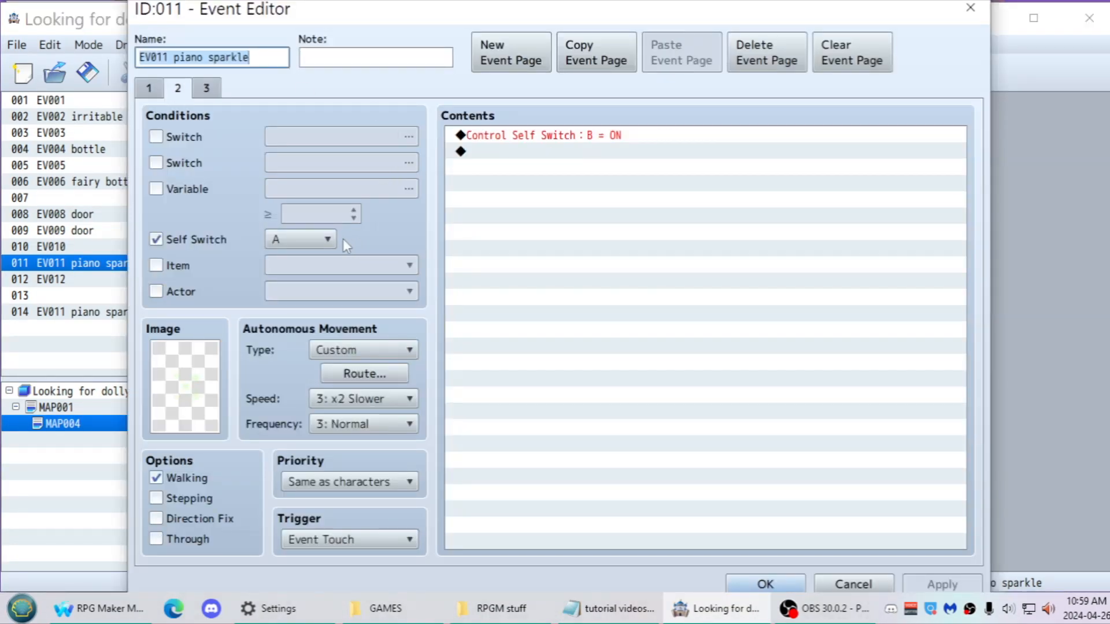
double_click(178, 383)
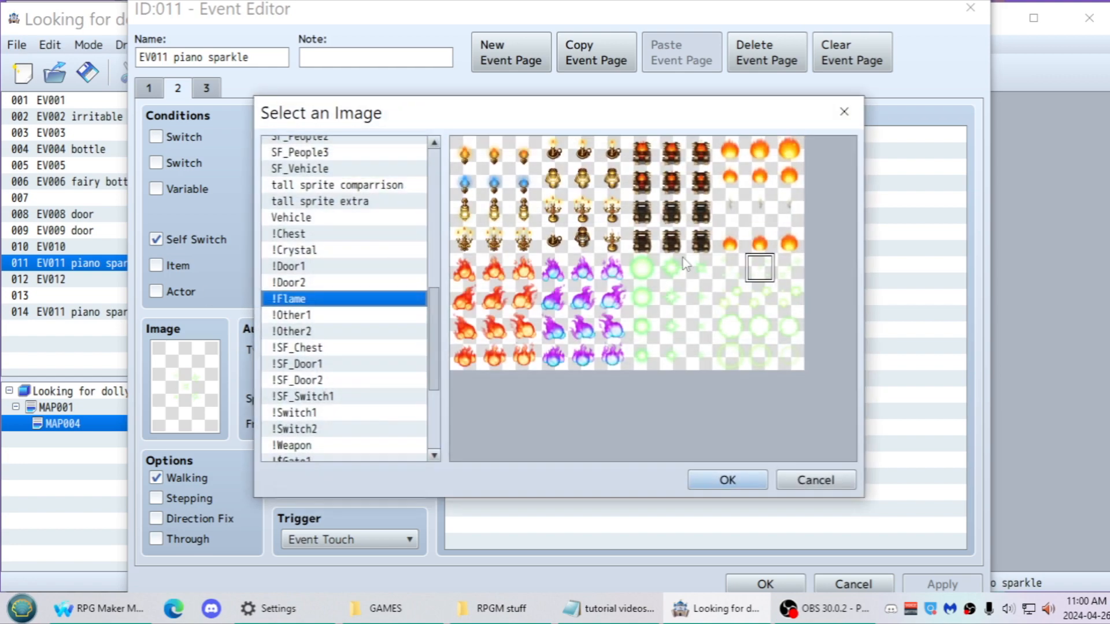
click(726, 480)
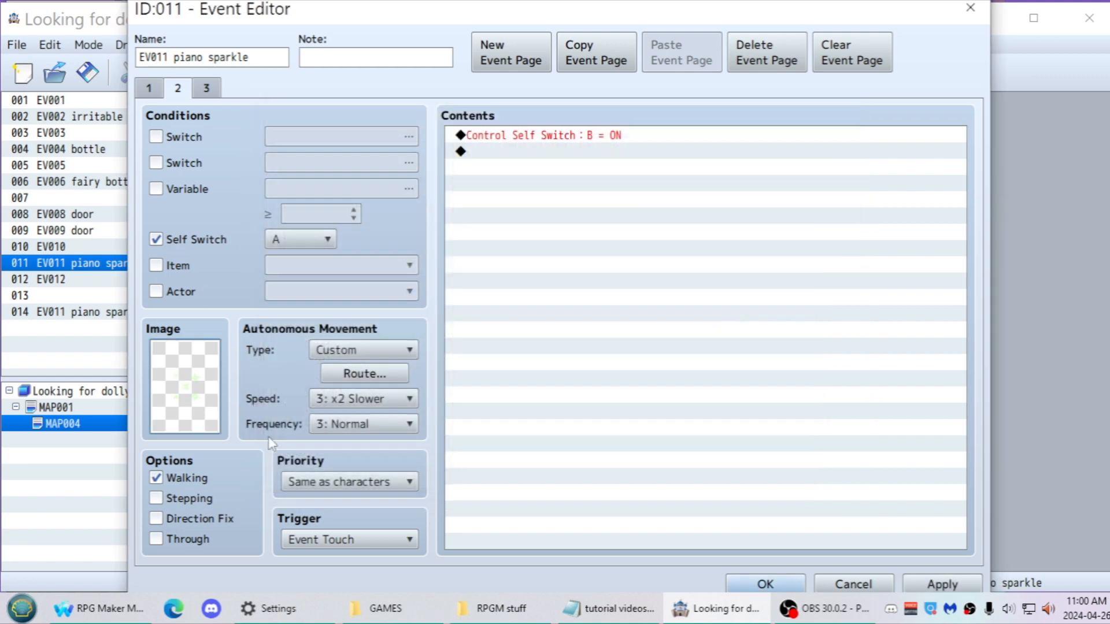
click(333, 351)
click(333, 426)
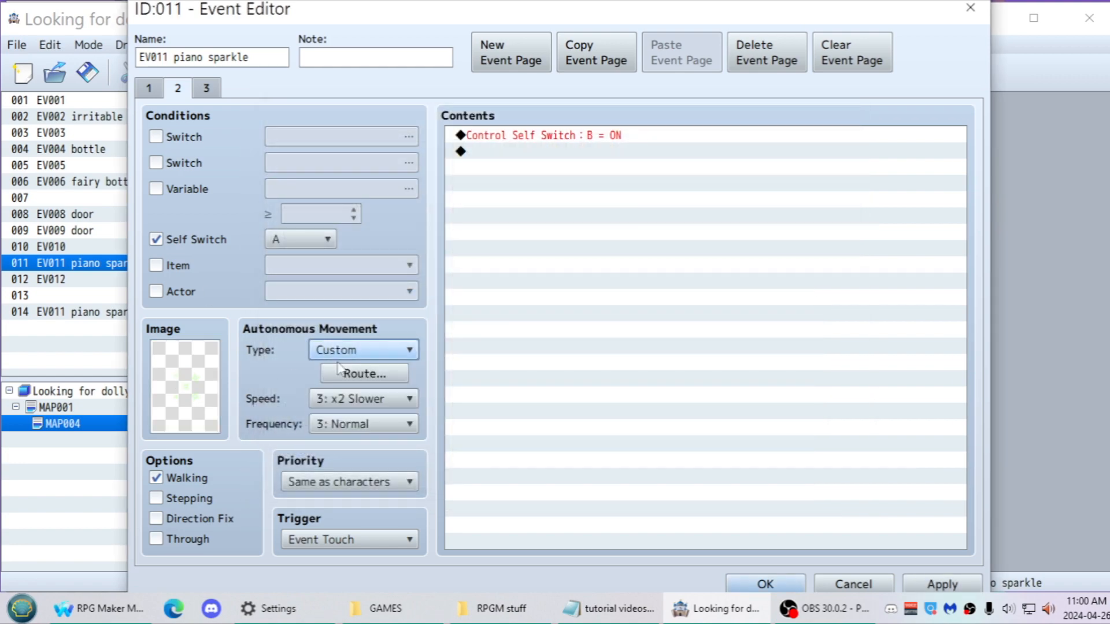
click(370, 372)
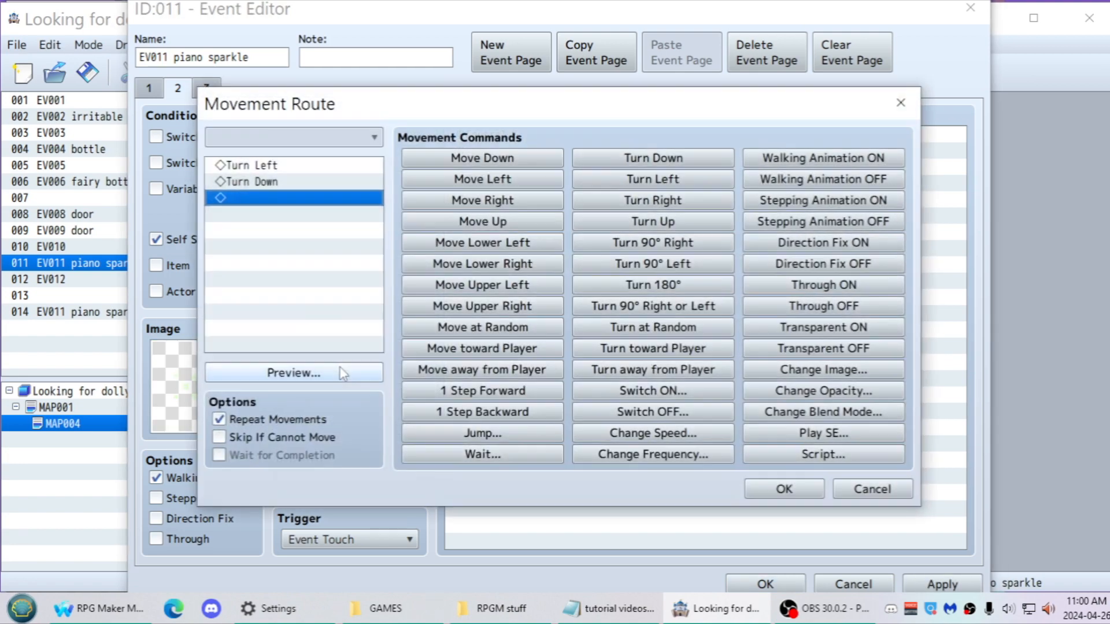
click(768, 488)
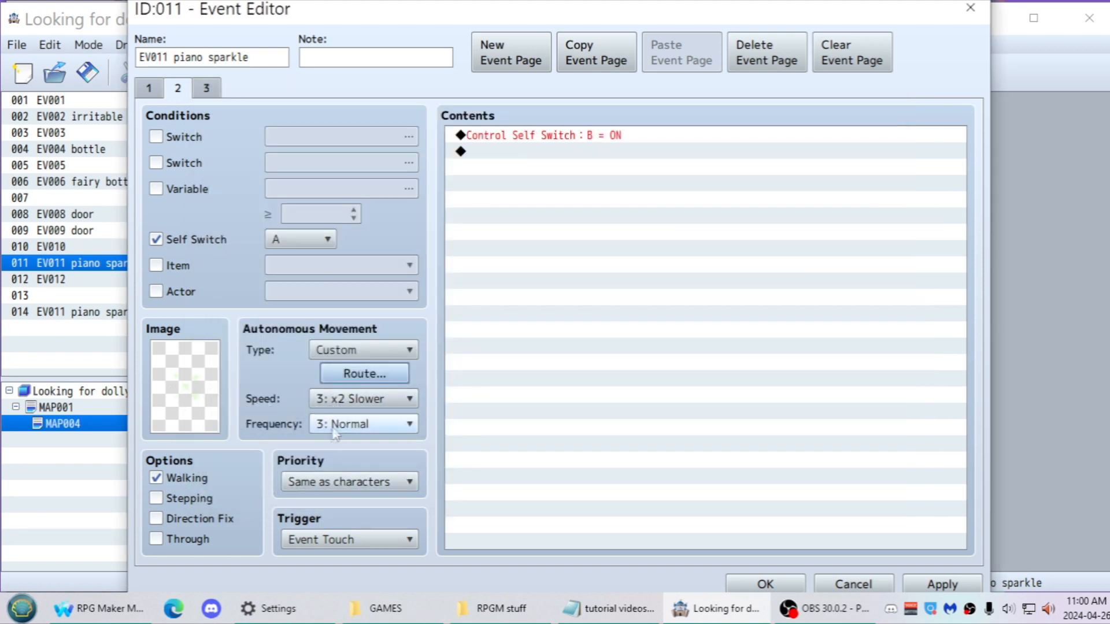
Review the second page's speed, frequency, priority, image and trigger settings, along with its self switch command
click(326, 400)
click(325, 401)
click(361, 424)
click(347, 481)
double_click(200, 401)
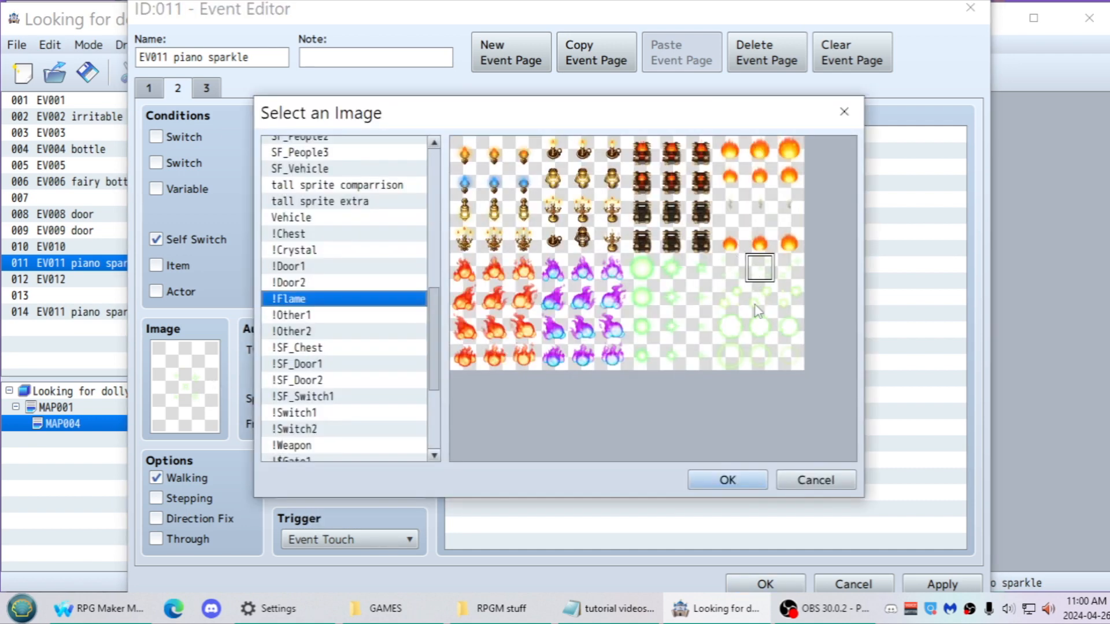
click(723, 484)
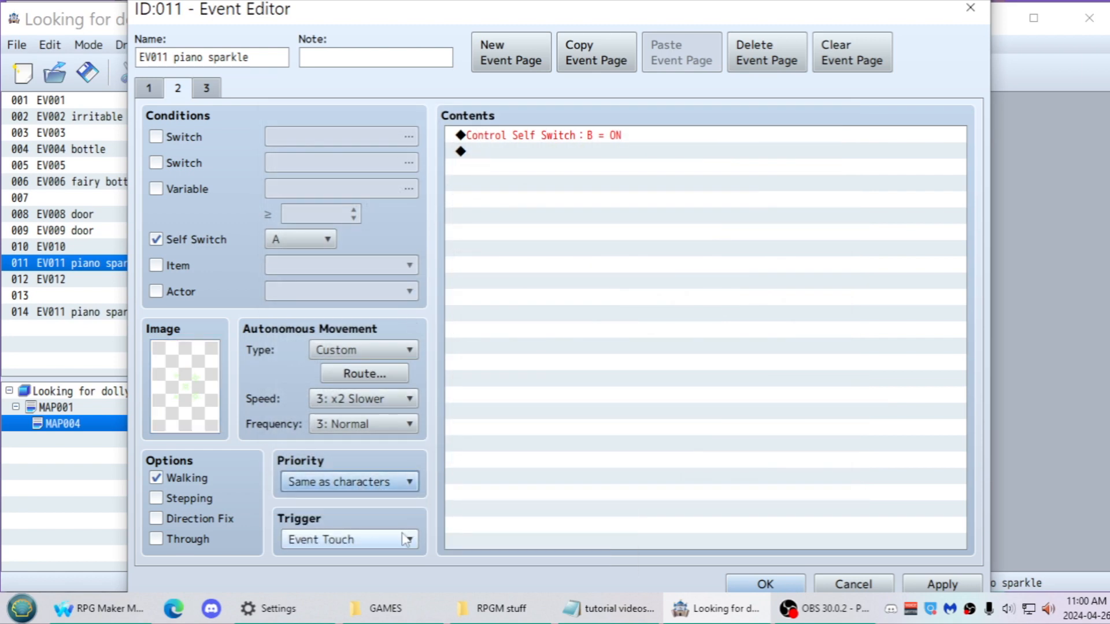
click(406, 539)
click(414, 521)
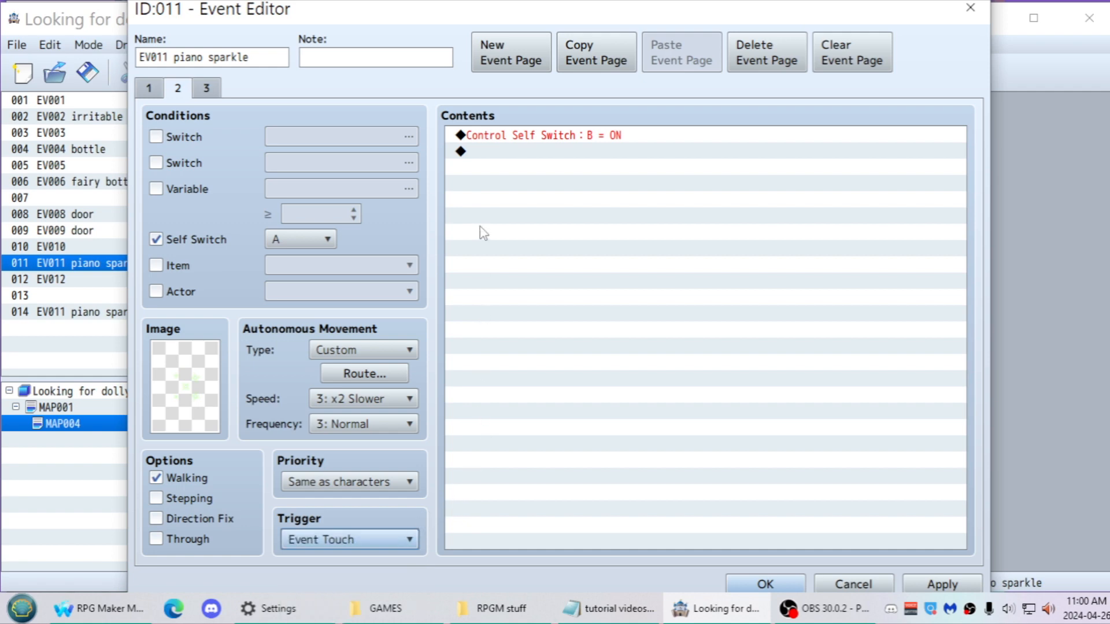
click(467, 138)
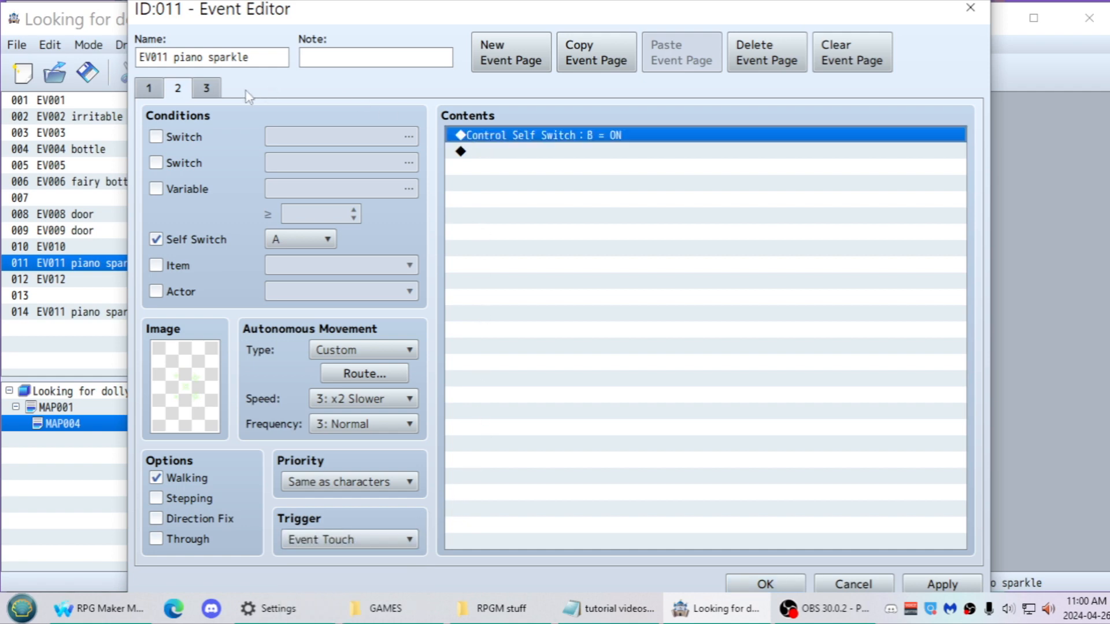
Check the piano sparkle event's third page and close the event, discarding any changes
click(207, 90)
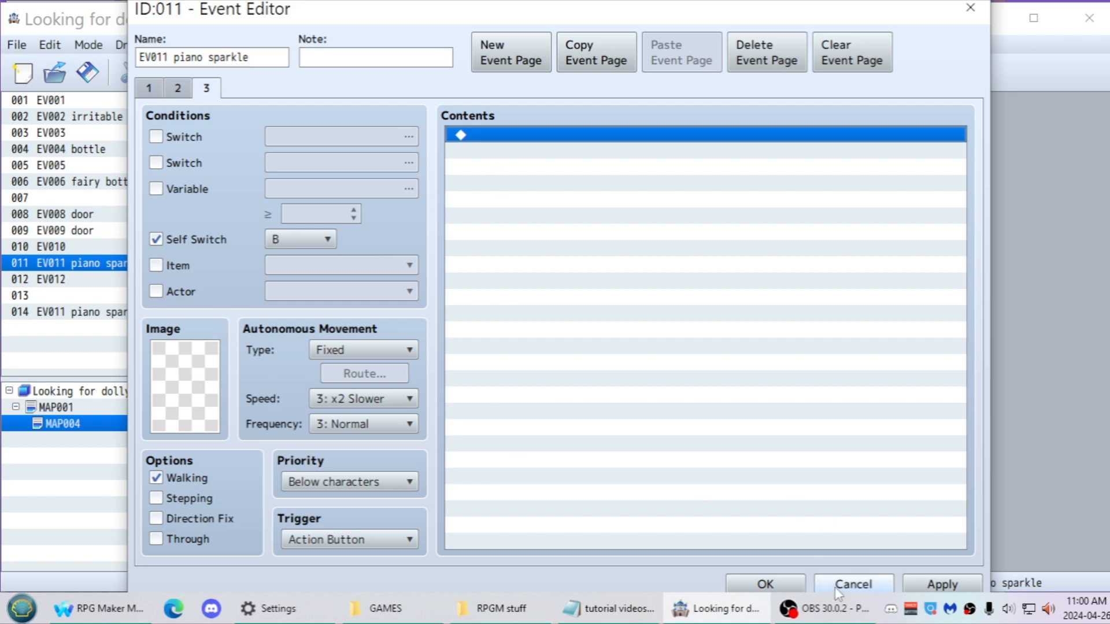
click(853, 584)
click(517, 341)
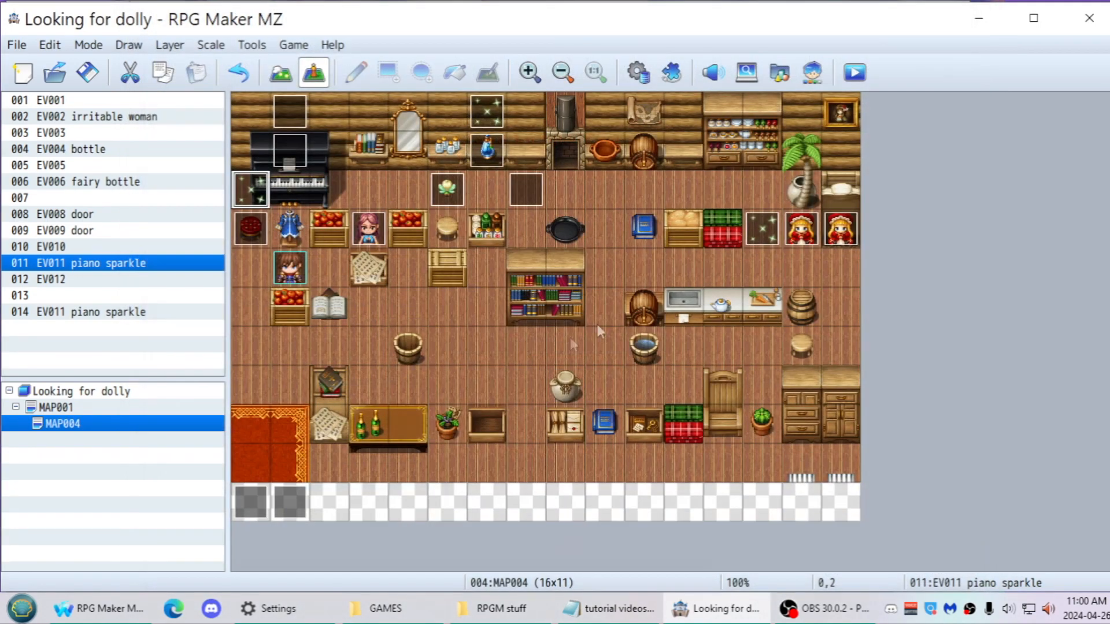
Set the trigger on the second page of event EV003 at tile 0,3 to Autorun and accept the event changes
double_click(251, 230)
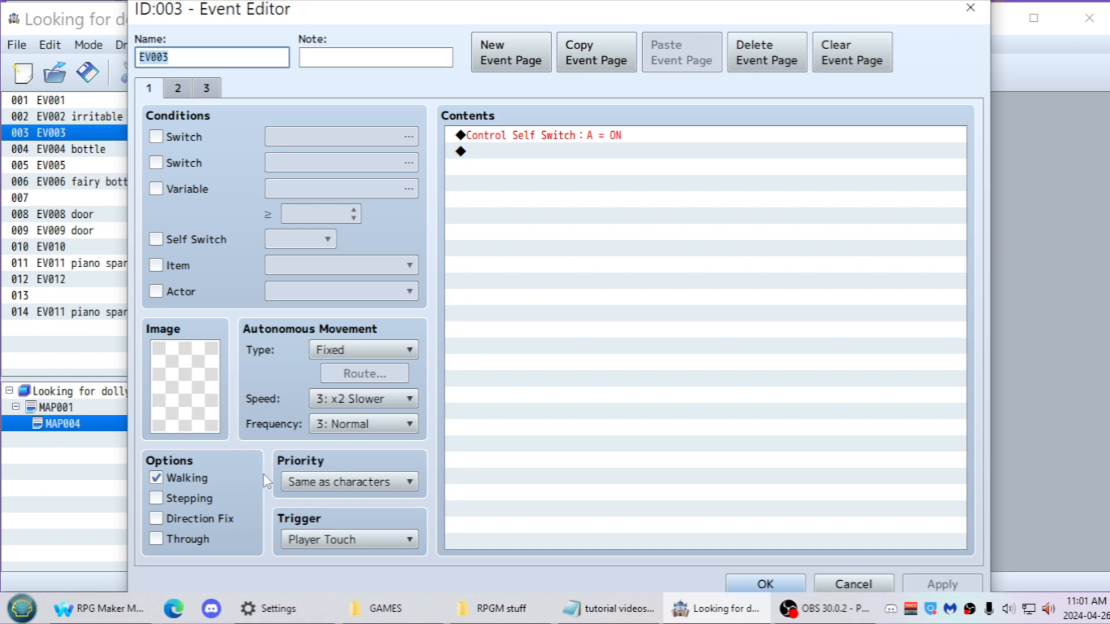
click(176, 89)
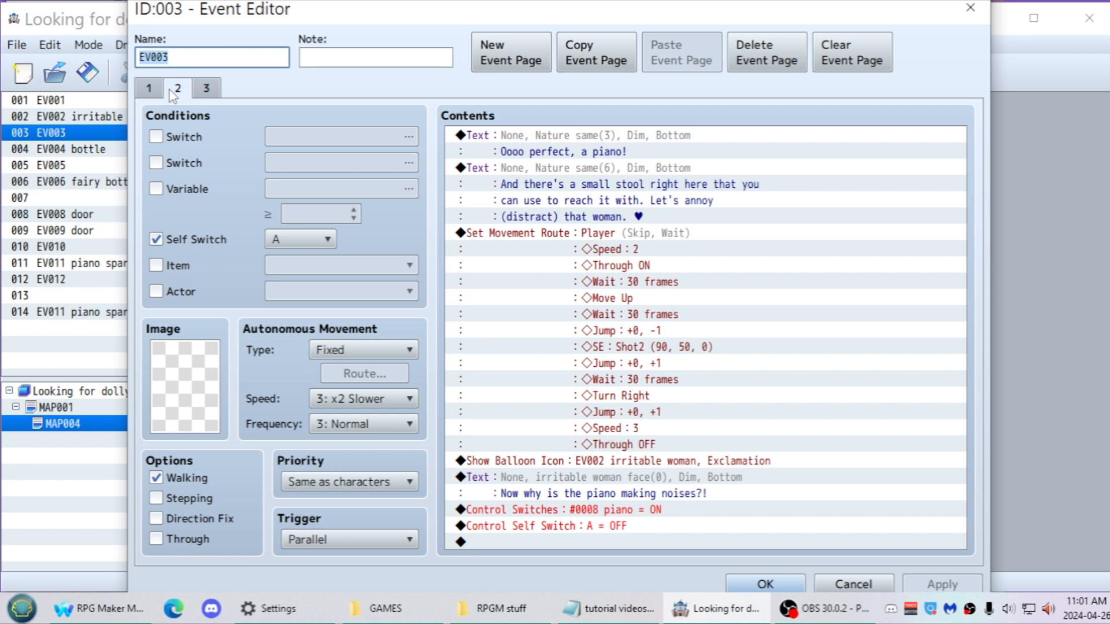
click(484, 141)
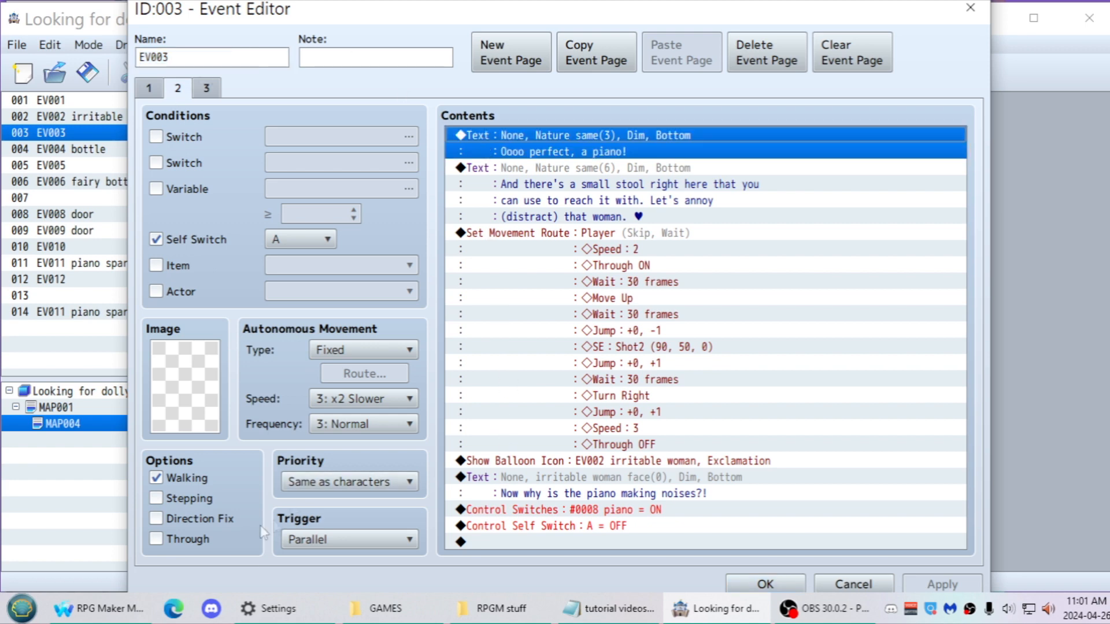
click(306, 543)
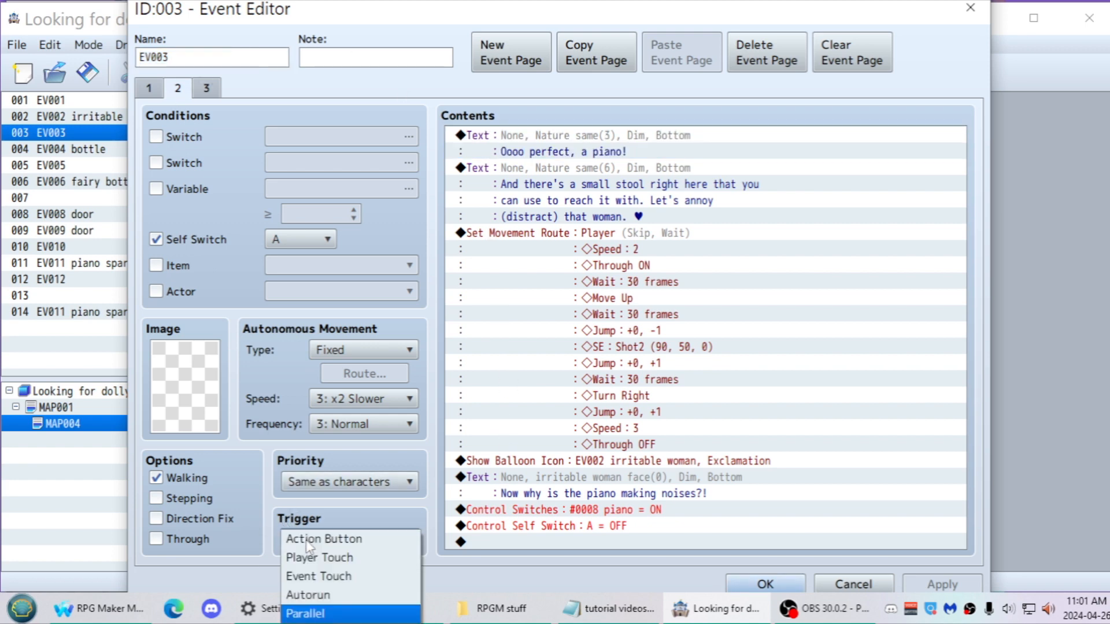
click(308, 594)
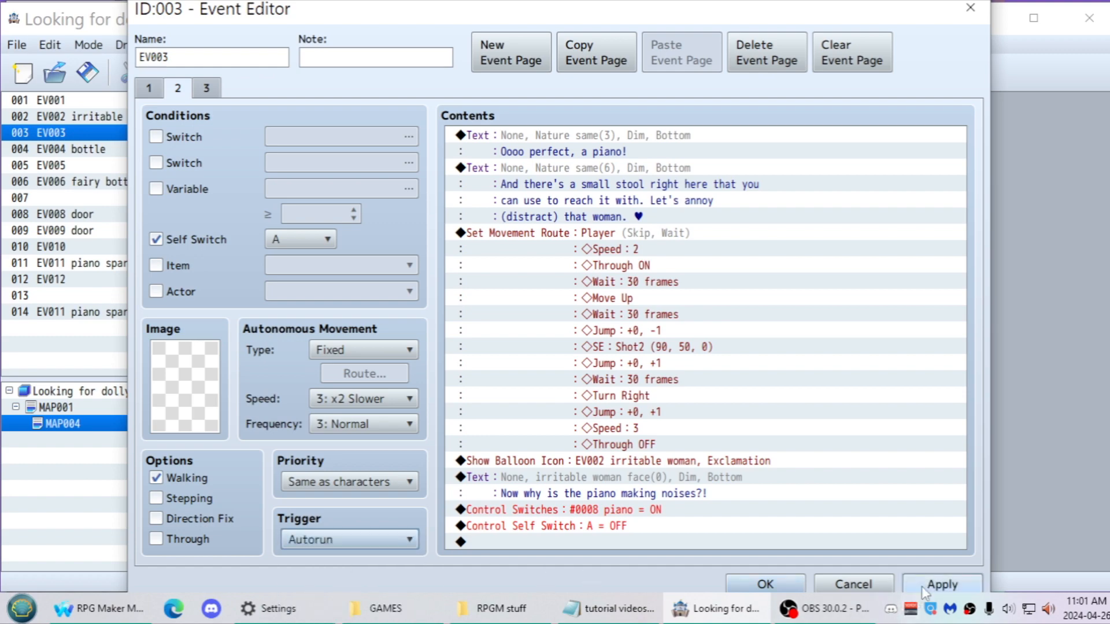
click(764, 584)
Start a playtest with a new game, walk the character to the red stool beside the piano and advance through the dialogue
click(854, 72)
key(Return)
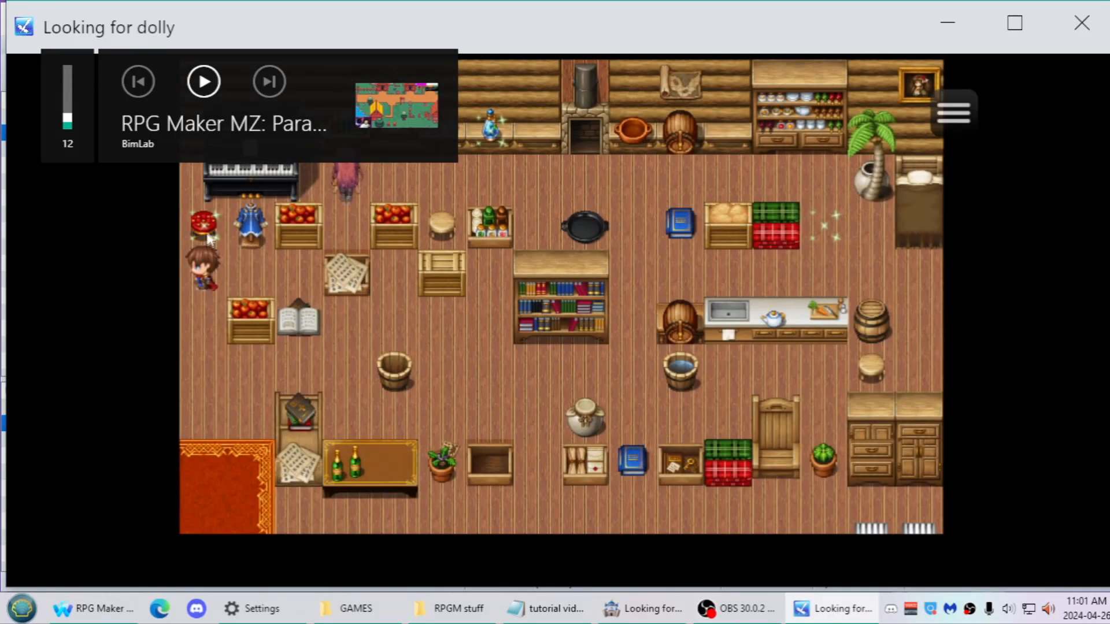
click(233, 269)
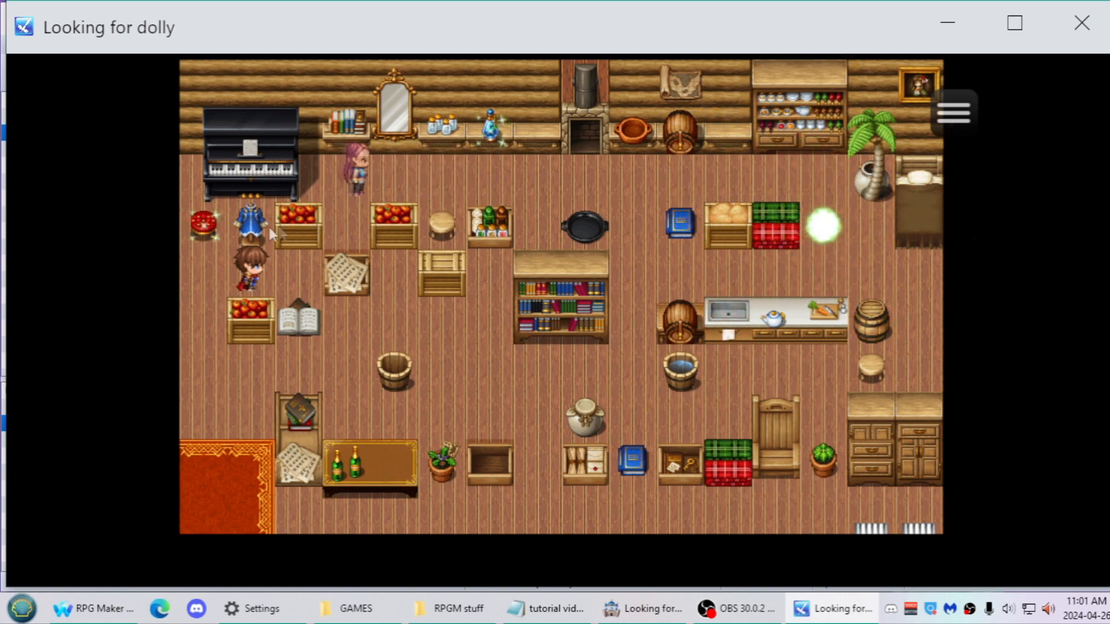
click(201, 269)
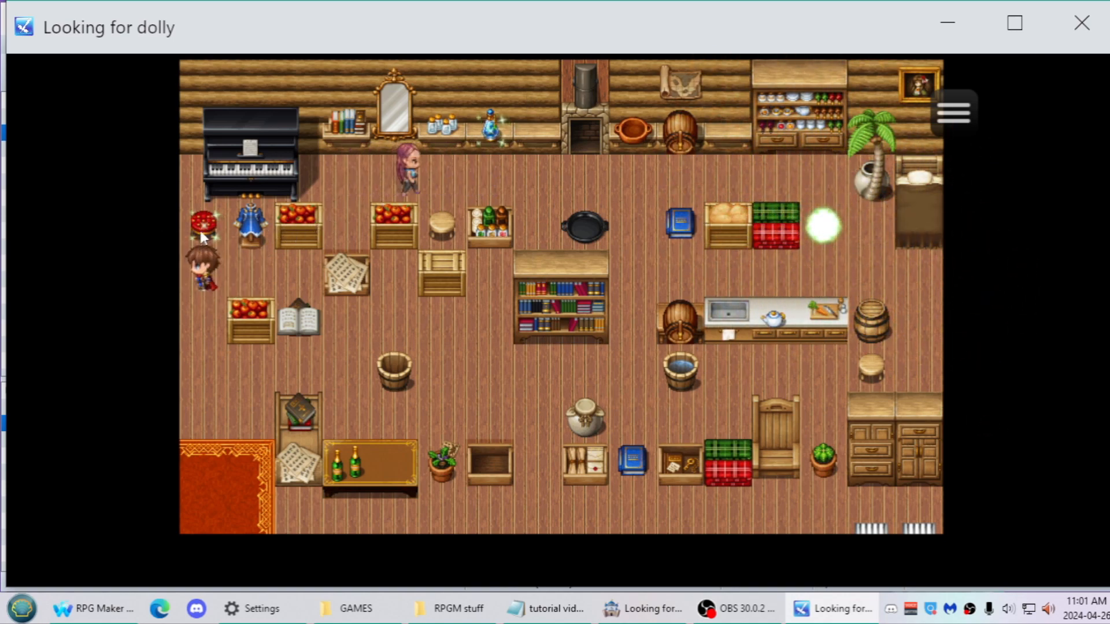
click(205, 227)
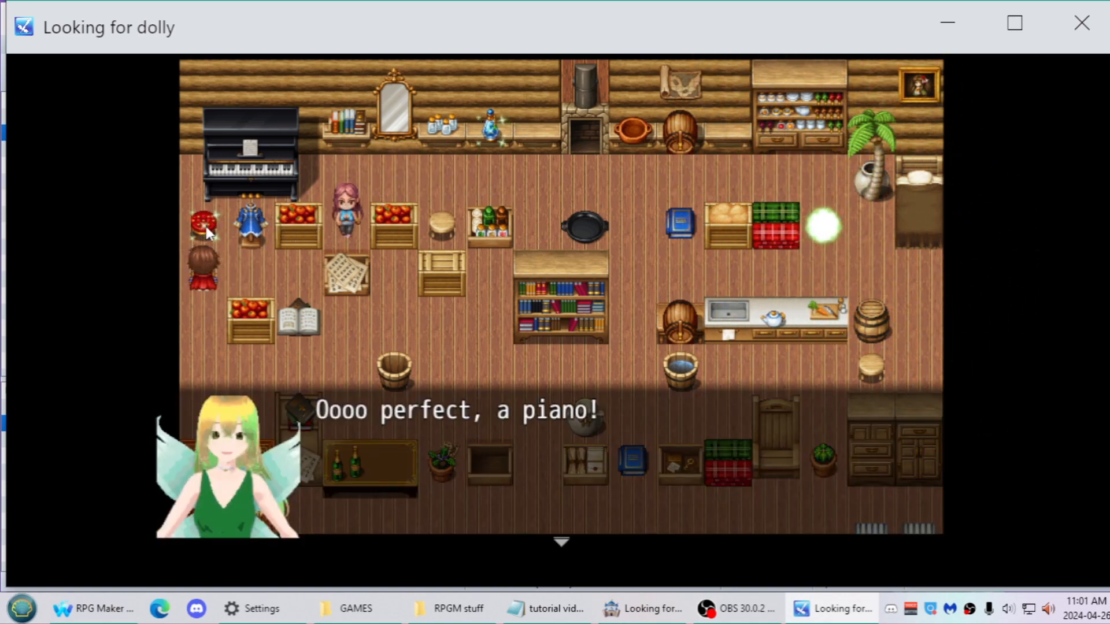
click(207, 229)
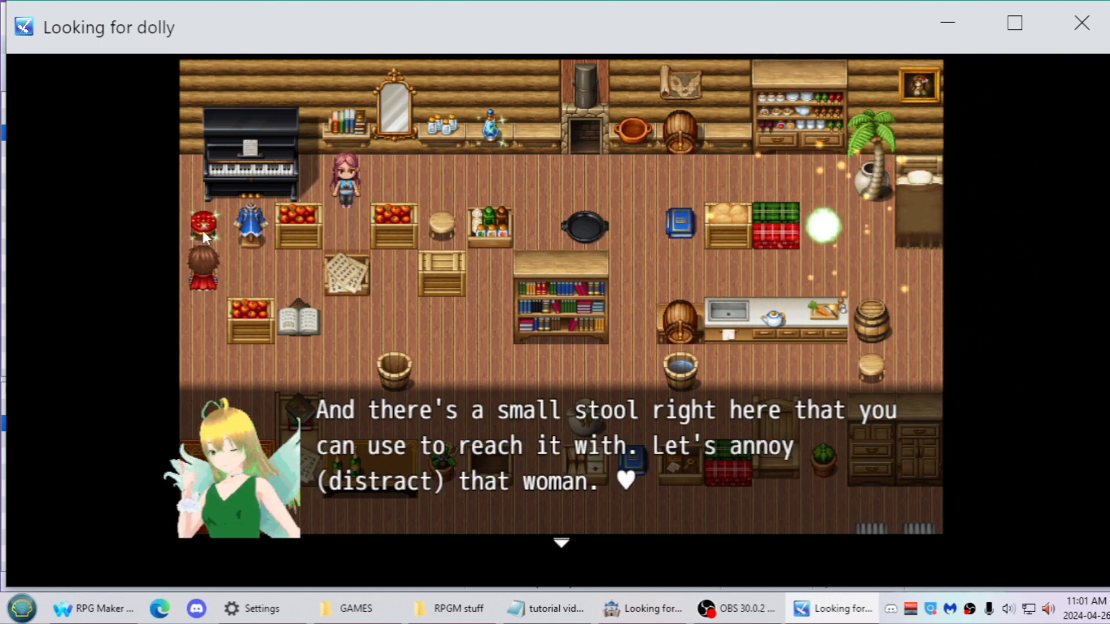
click(205, 233)
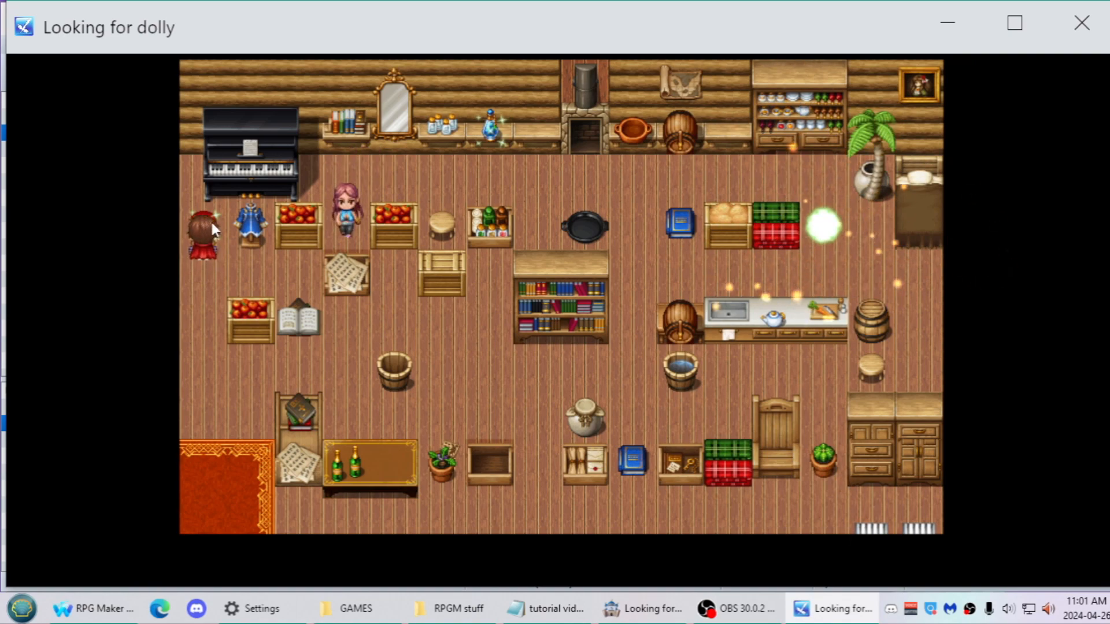
Walk the character off the stool to the tile below the blue robe and end the playtest
click(223, 258)
click(227, 265)
click(233, 266)
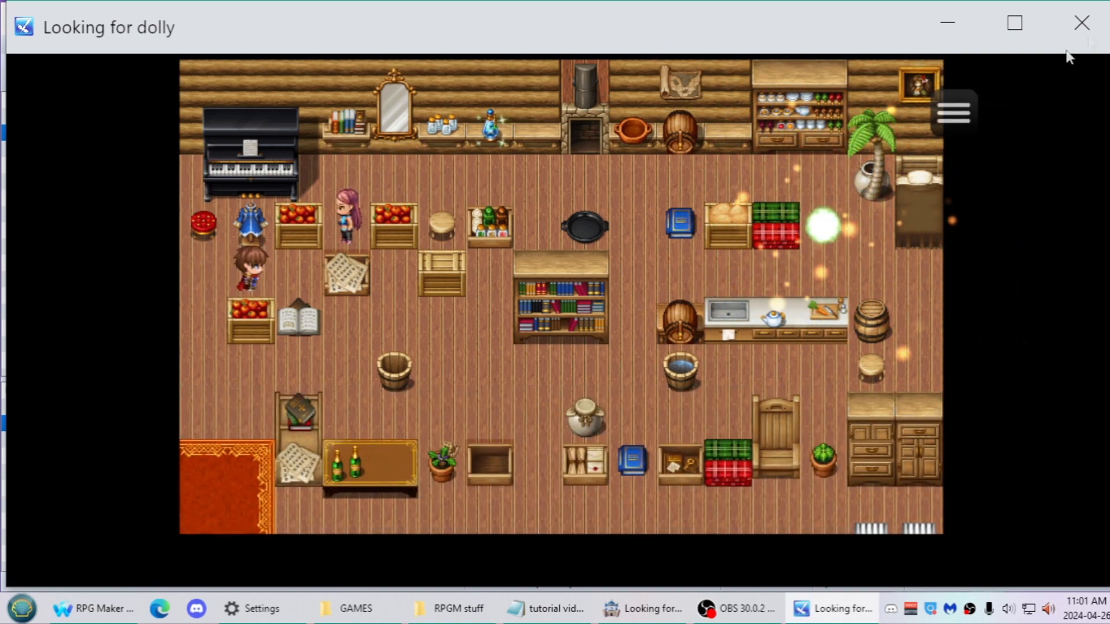
click(1082, 23)
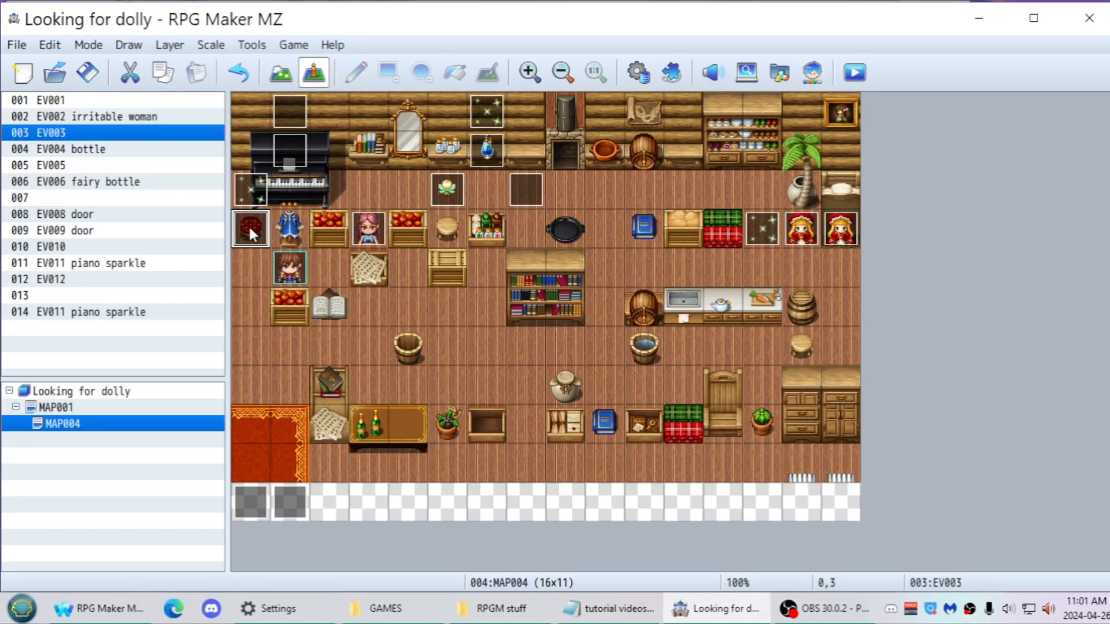
Set the trigger on the second page of event EV003 at tile 0,3 to Parallel and accept the event changes
double_click(250, 227)
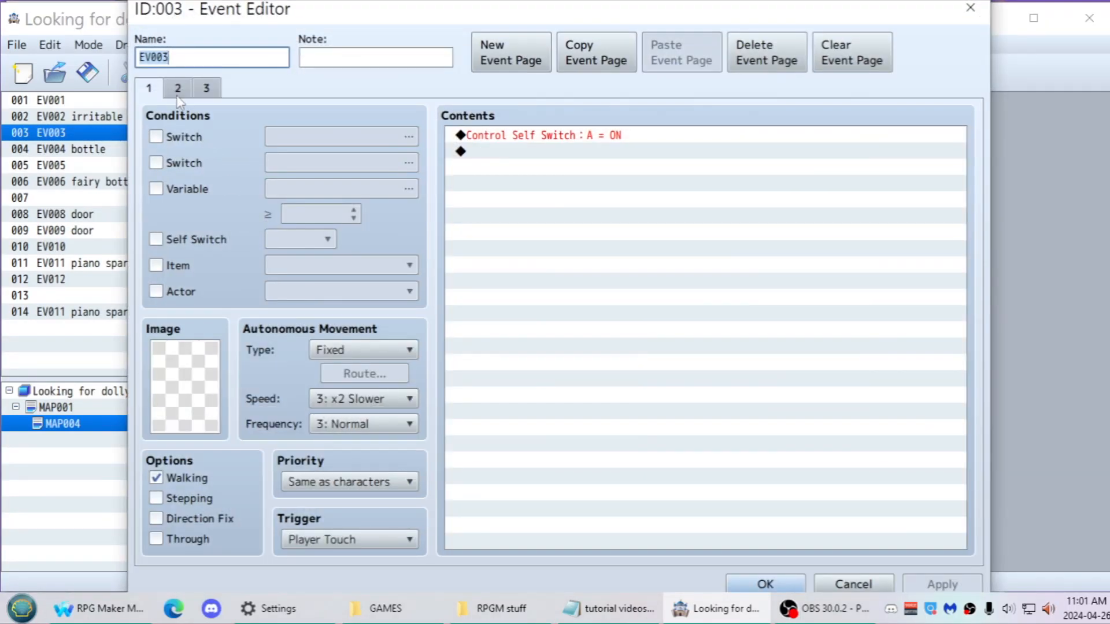
click(178, 88)
click(347, 539)
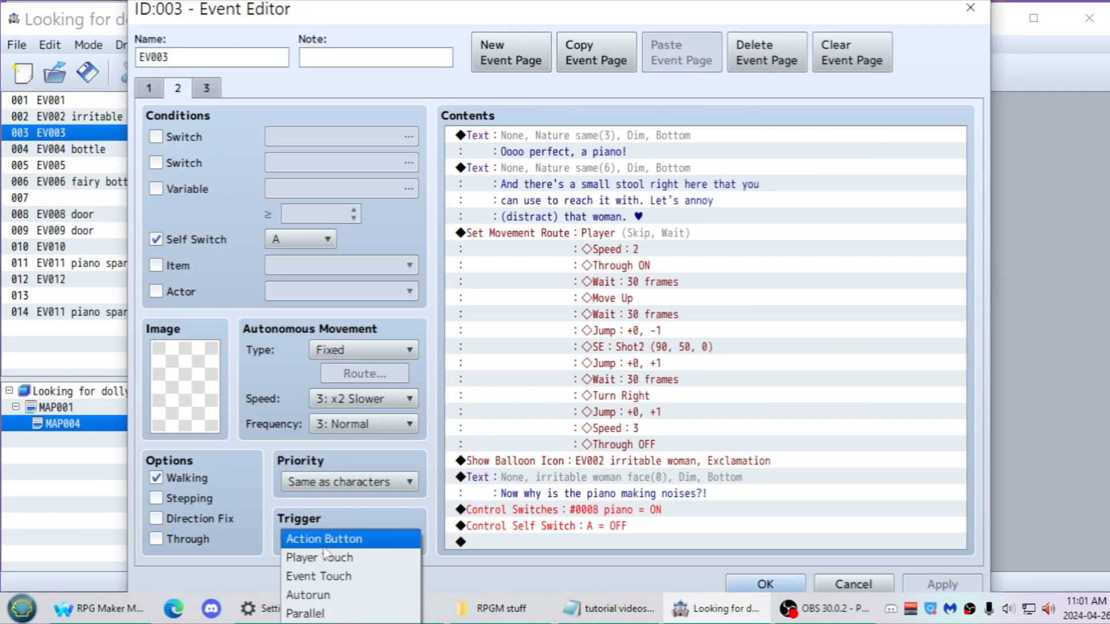
click(306, 615)
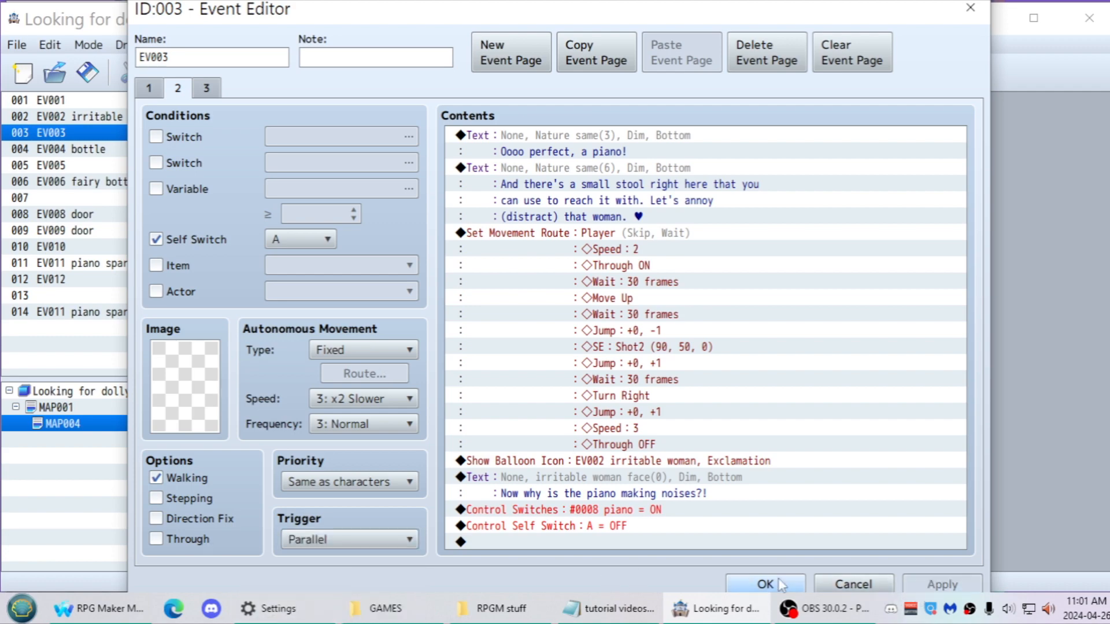
click(765, 584)
Start a new game in a playtest, walk the character to the red stool beside the piano and advance through the dialogue
click(855, 73)
click(525, 337)
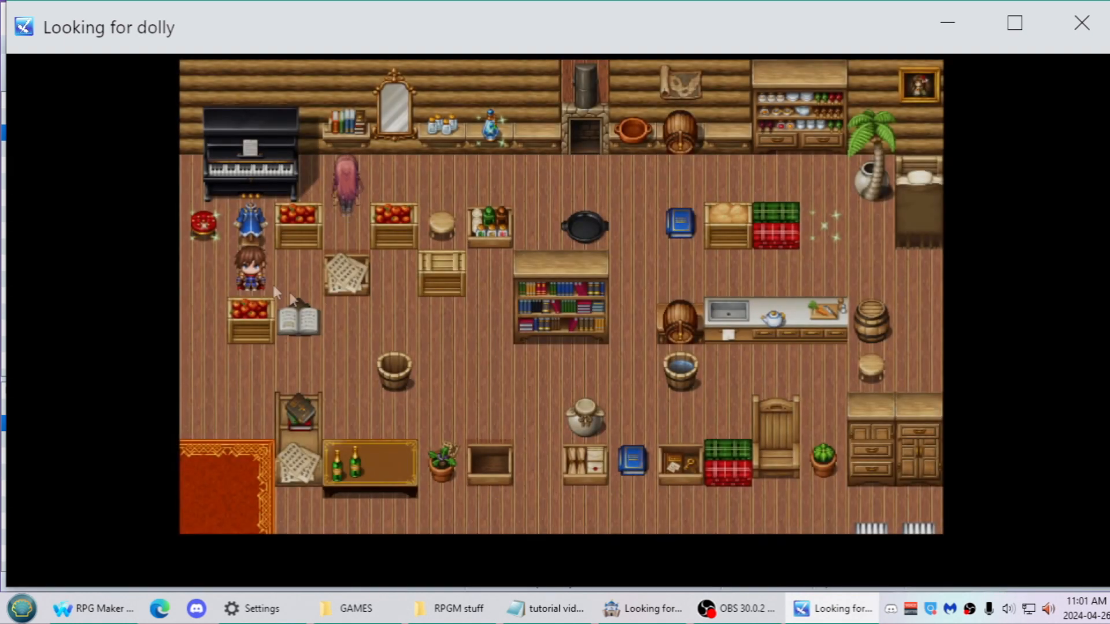
click(205, 273)
click(200, 224)
click(204, 224)
click(210, 221)
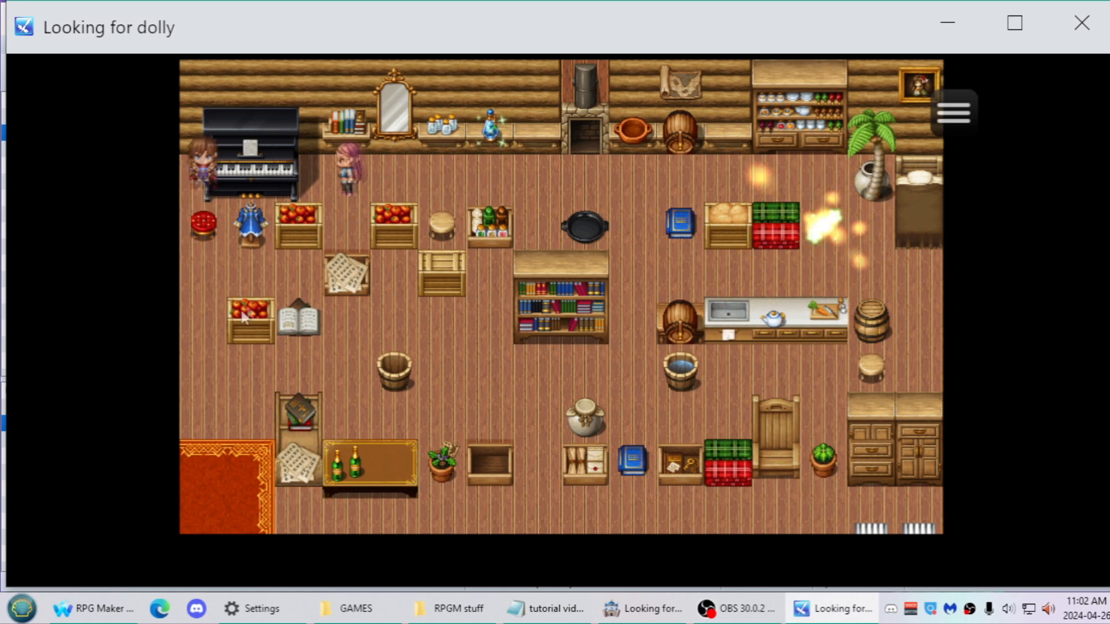
Walk the character away from the piano toward the floor below the stool and end the playtest
click(260, 269)
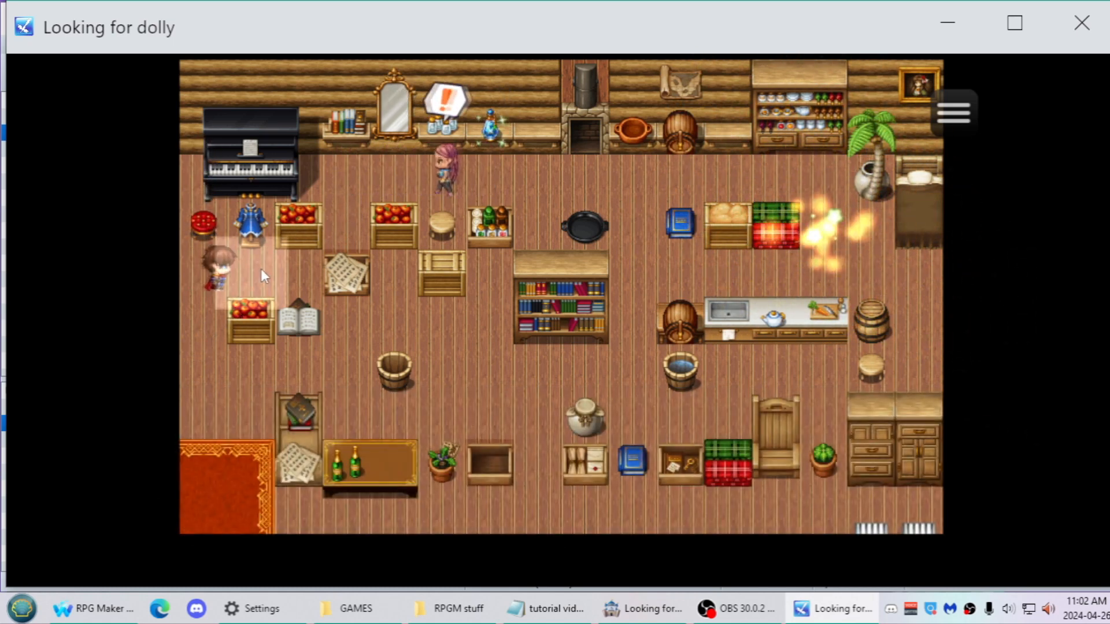
click(199, 328)
click(1081, 23)
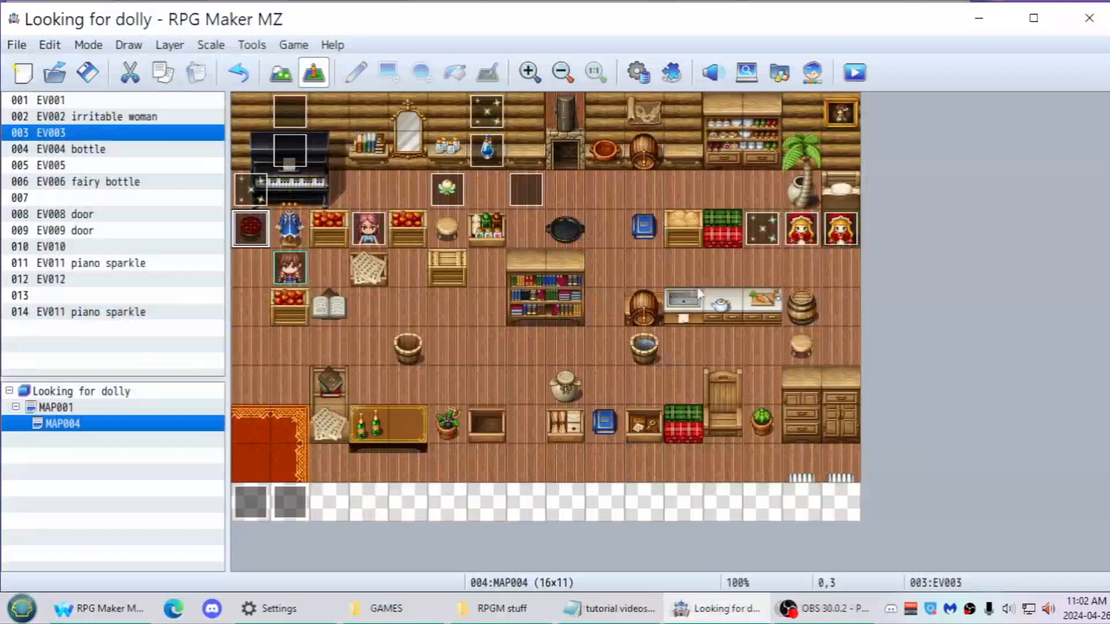
Move the player's starting position to tile 12,4, below the red and green blankets
drag(727, 230, 722, 267)
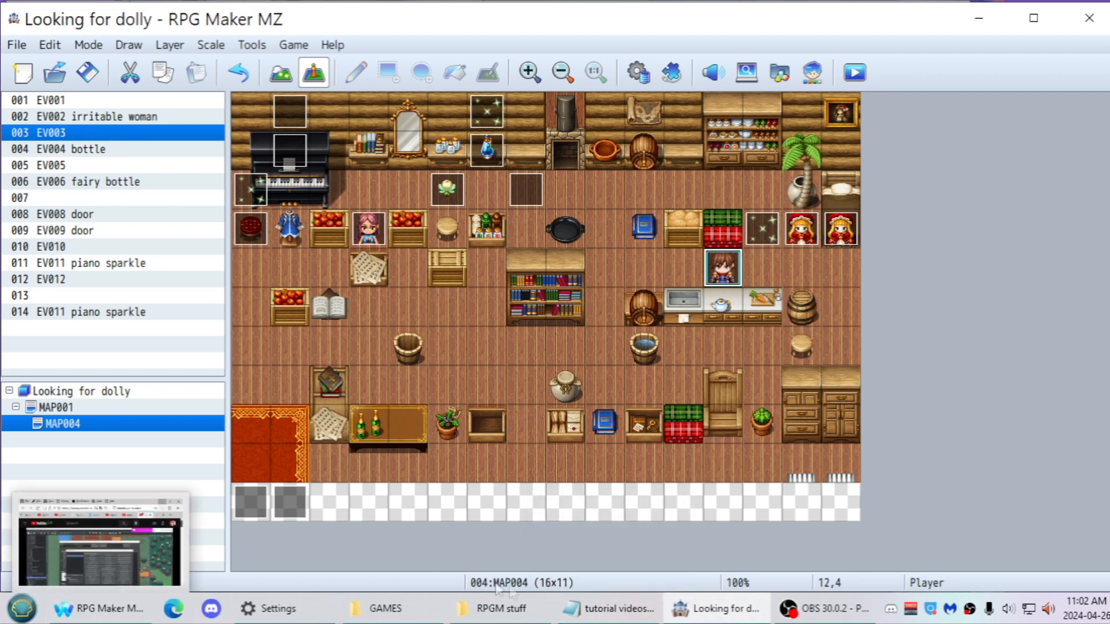
Open "Parallel event behavior w action button trigger.txt" from the scripts folder inside RPGM stuff
mouse_move(572, 613)
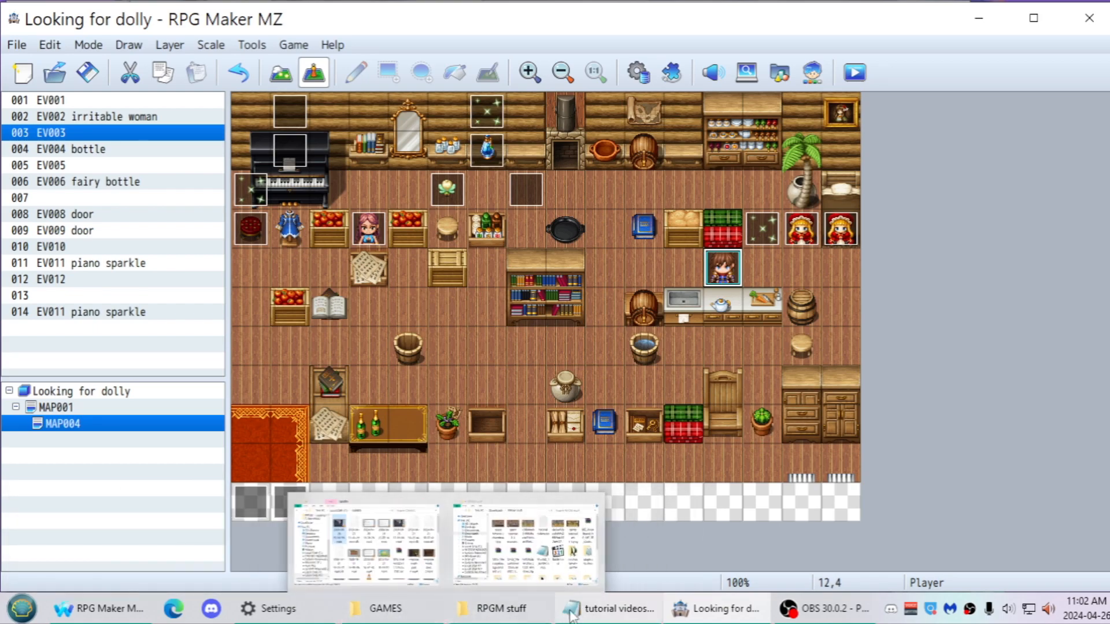
click(404, 614)
click(406, 614)
click(460, 613)
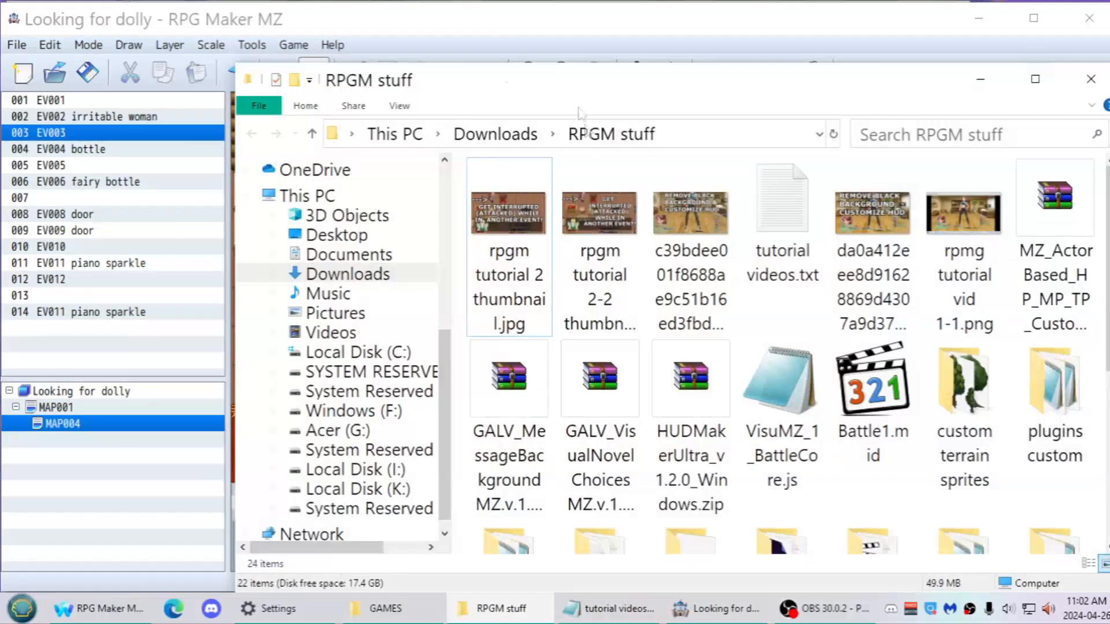
scroll(548, 405, down, 2)
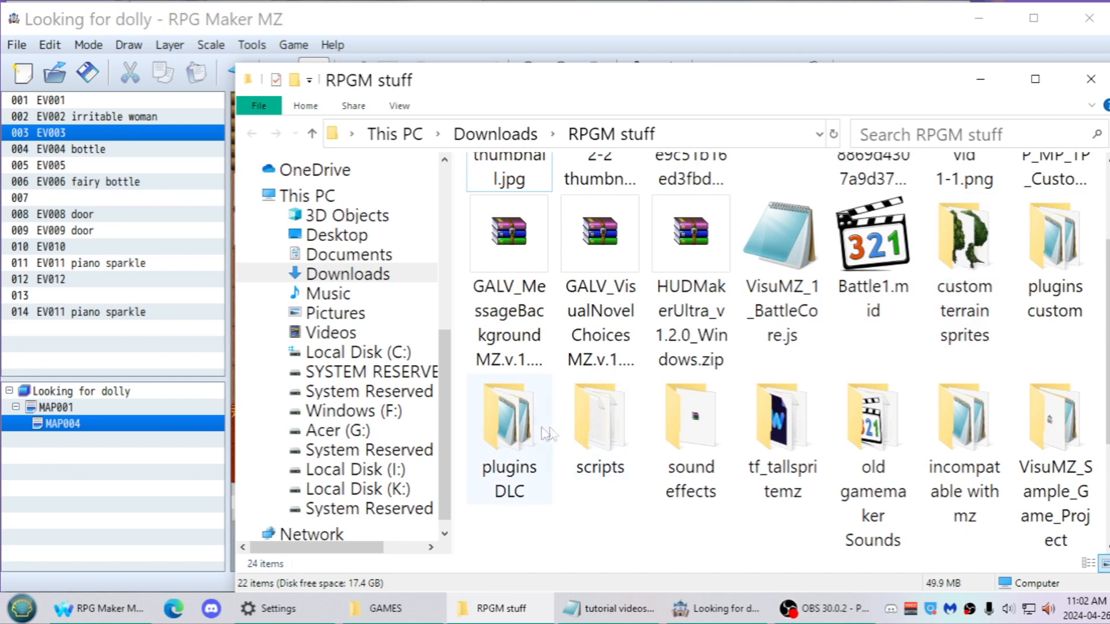
double_click(600, 419)
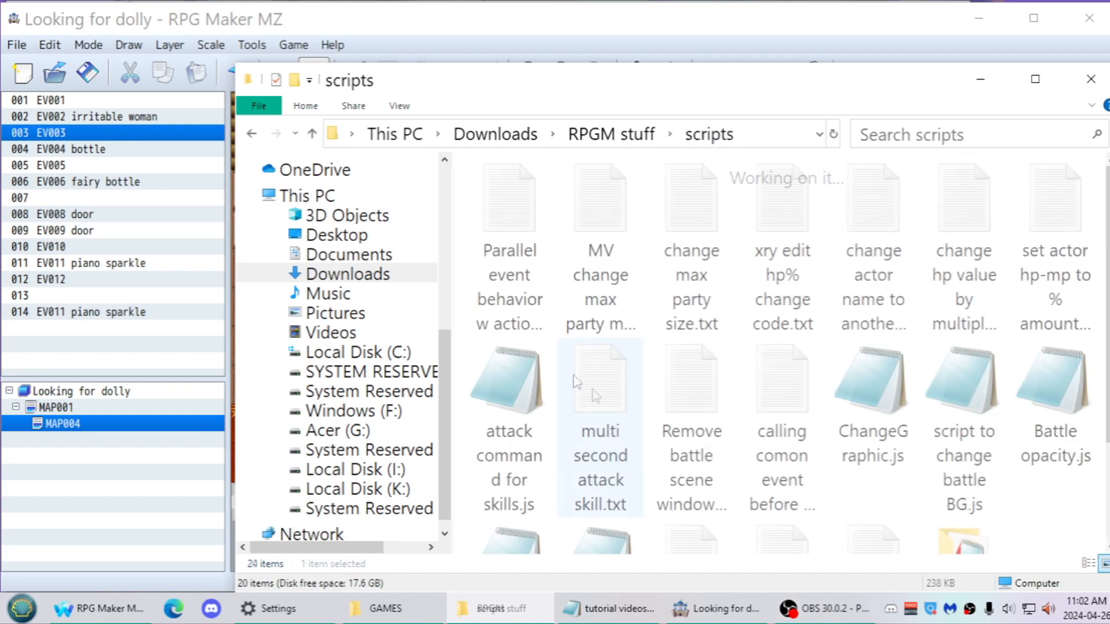
double_click(522, 218)
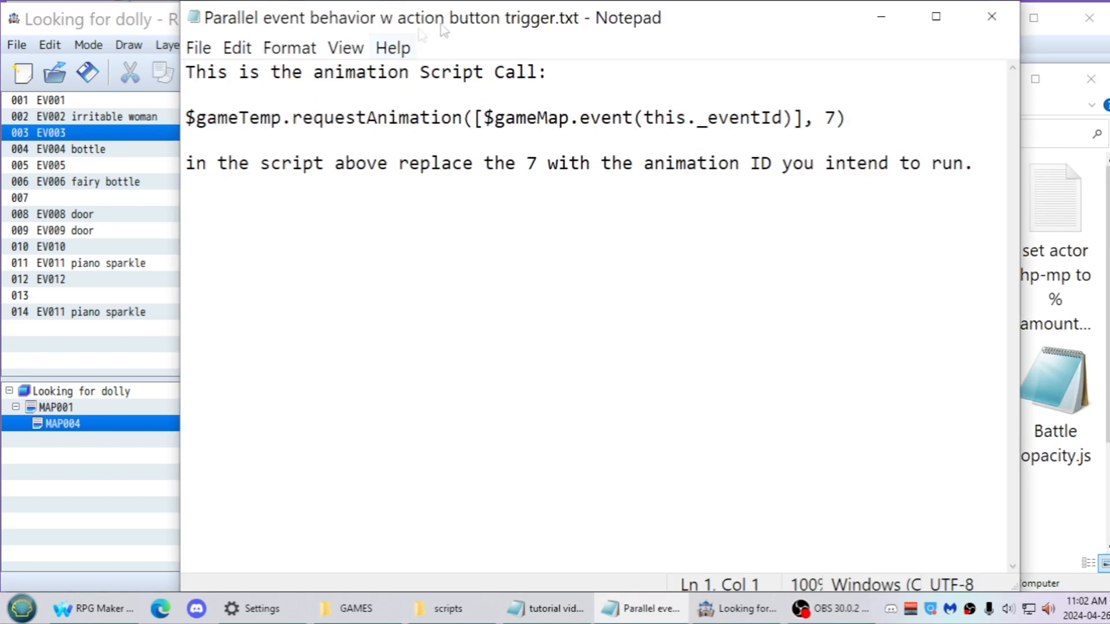
Copy the script call line $gameTemp.requestAnimation([$gameMap.event(this._eventId)], 7) from the text file
drag(635, 123, 475, 119)
click(638, 129)
double_click(638, 130)
click(818, 119)
click(199, 140)
drag(196, 138, 186, 119)
right_click(239, 122)
click(281, 195)
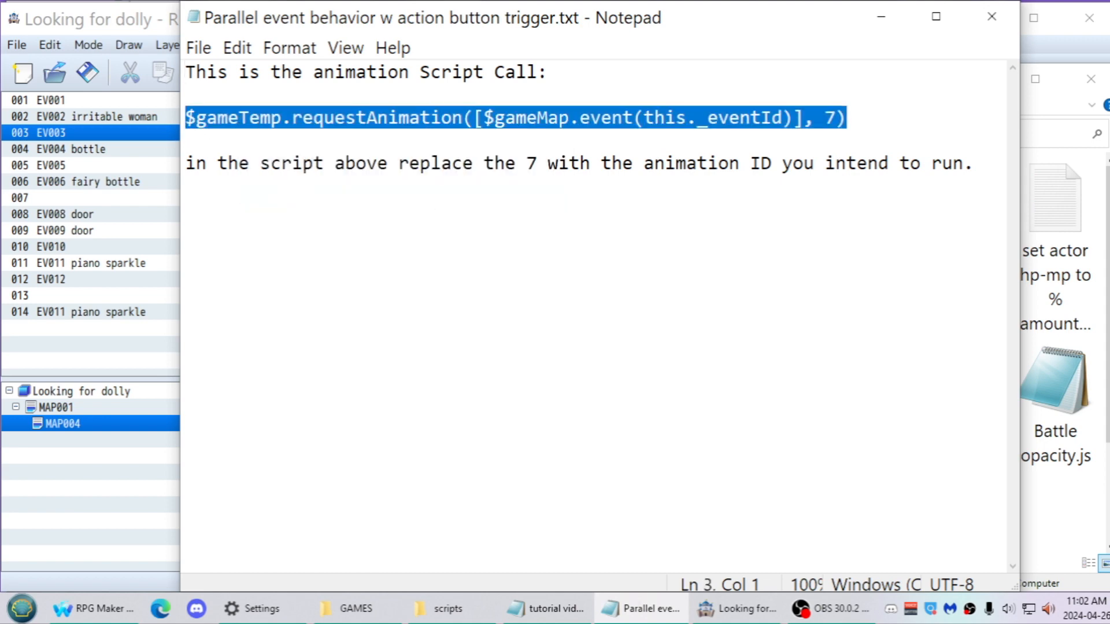
Switch back to RPG Maker MZ, set piano sparkle event 014 at tile 13,3 to Custom autonomous movement and open its movement route
click(737, 608)
click(772, 235)
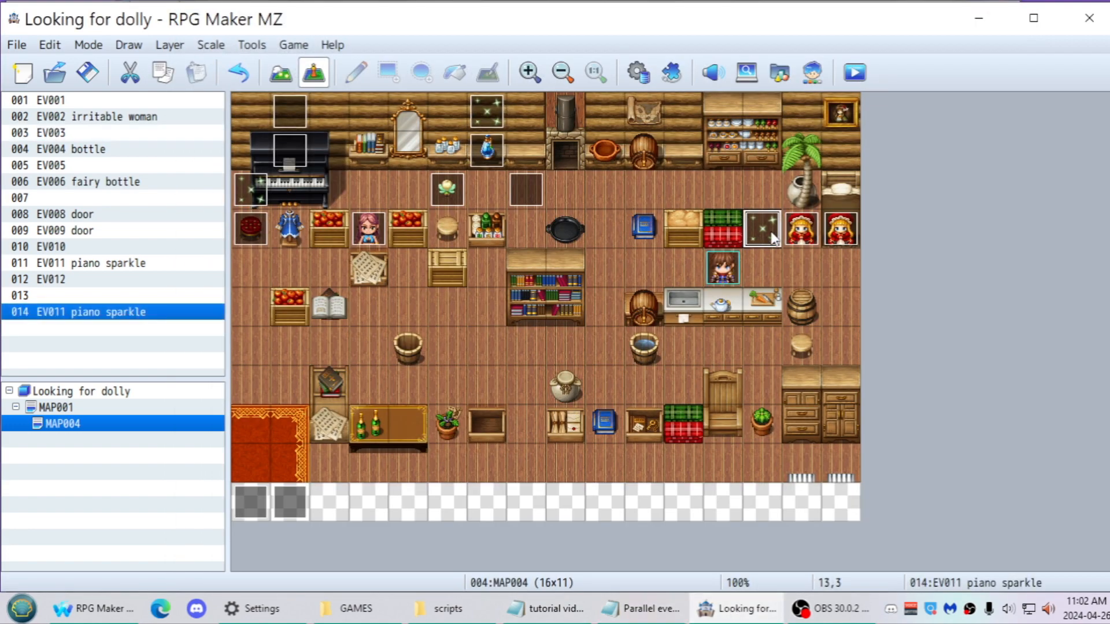
double_click(773, 236)
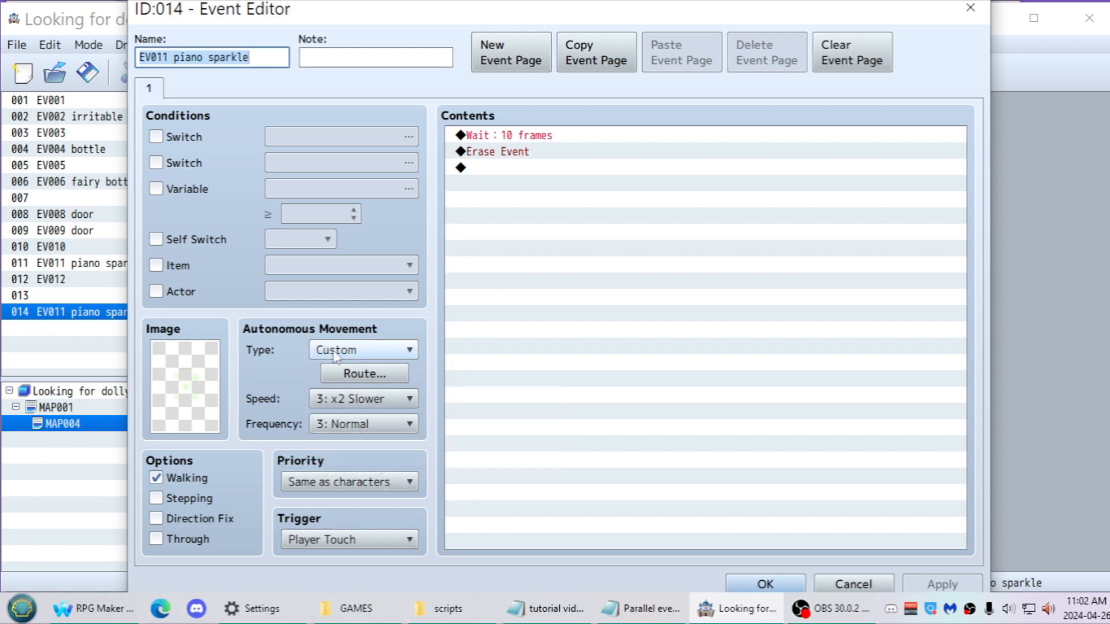
click(388, 351)
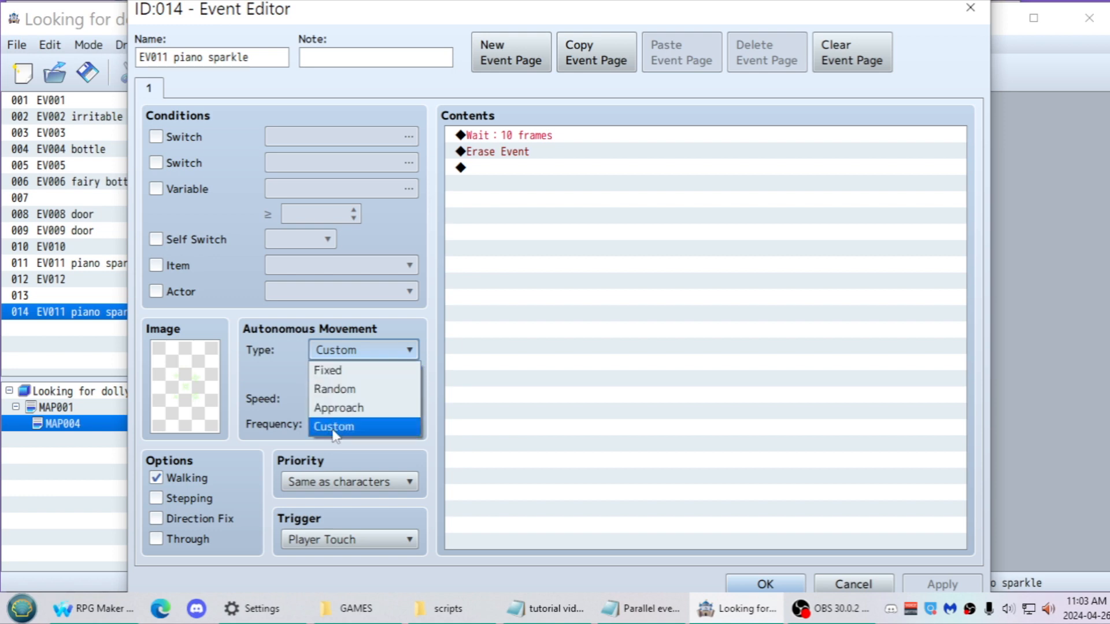
click(351, 426)
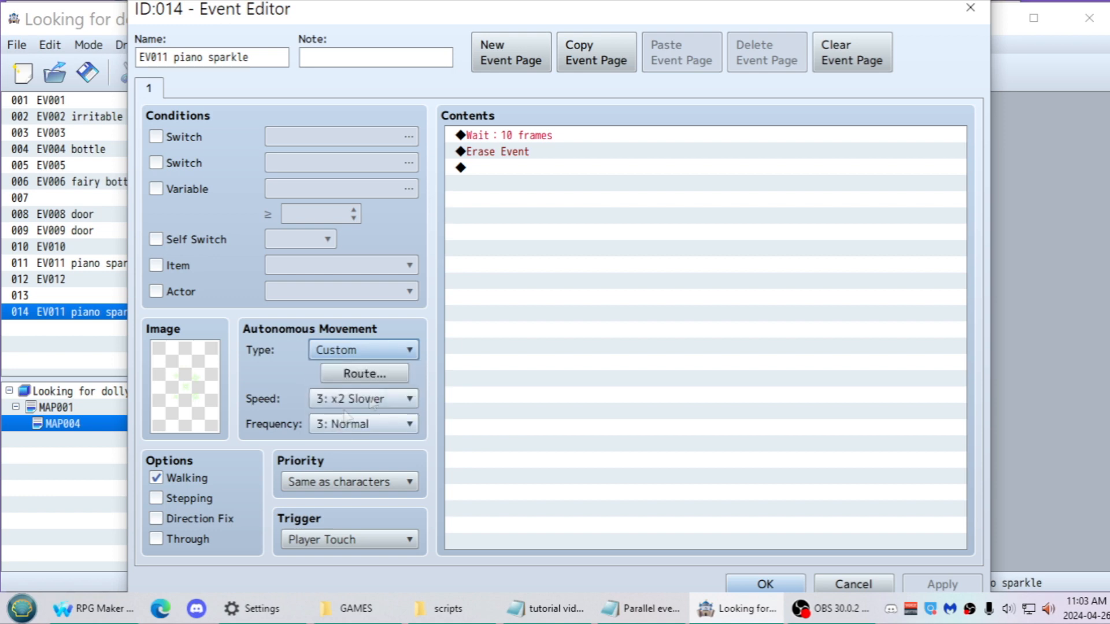
click(335, 376)
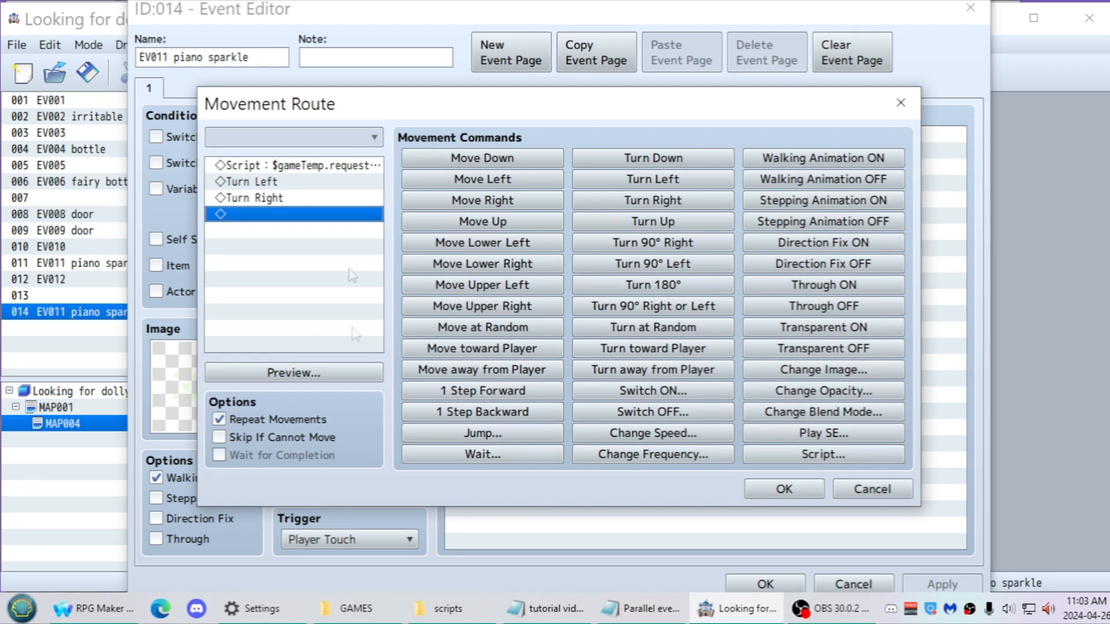
Insert a Script command before Turn Left in the movement route, calling $gameTemp.requestAnimation([$gameMap.event(this._eventId)], 7)
click(331, 167)
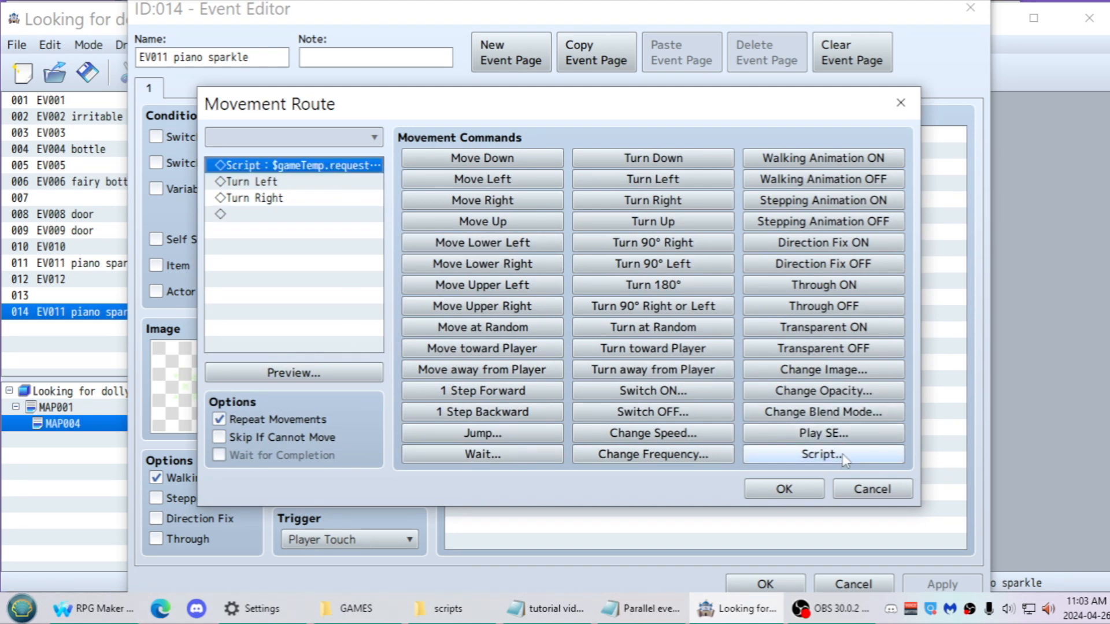
double_click(321, 166)
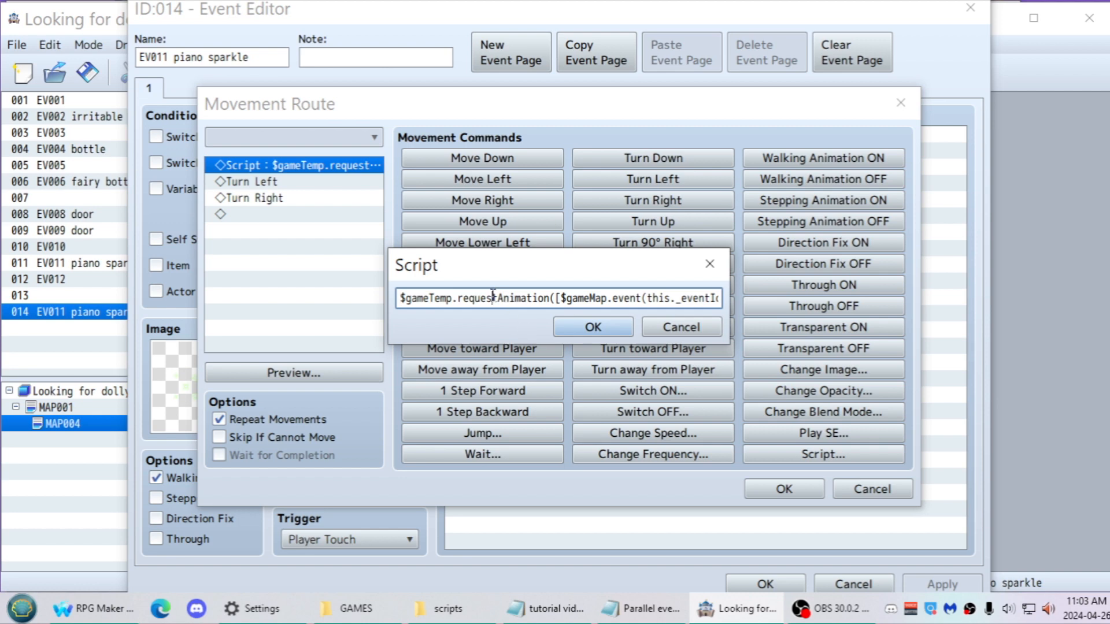
drag(413, 299, 702, 301)
click(711, 299)
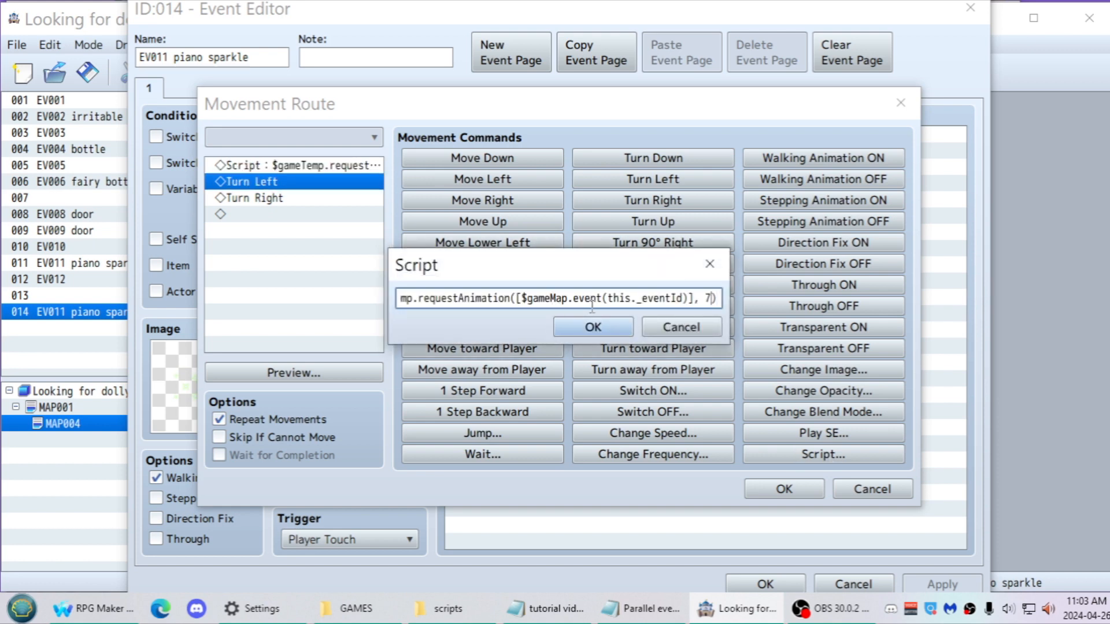
click(593, 327)
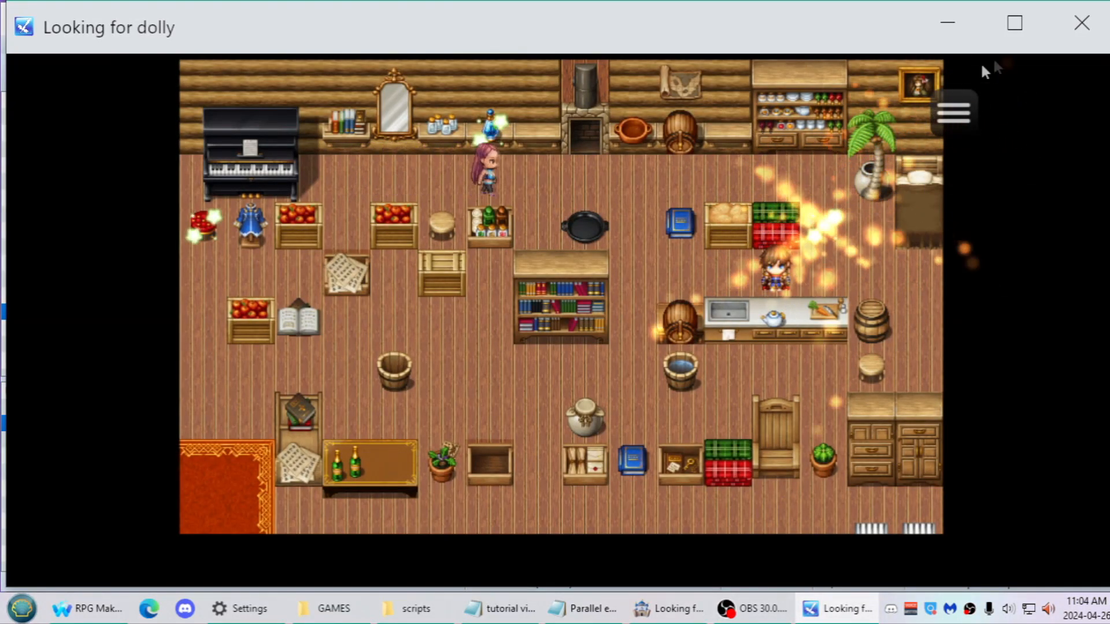
End the playtest and check the Script and turn commands in piano sparkle event 014's movement route
click(1083, 26)
double_click(755, 227)
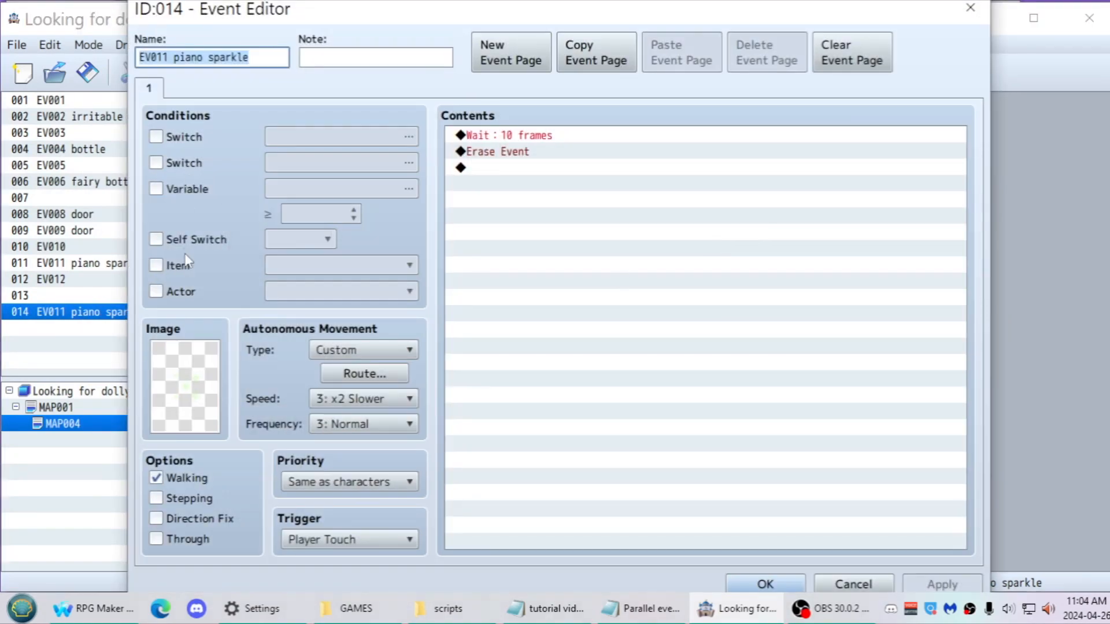
click(364, 374)
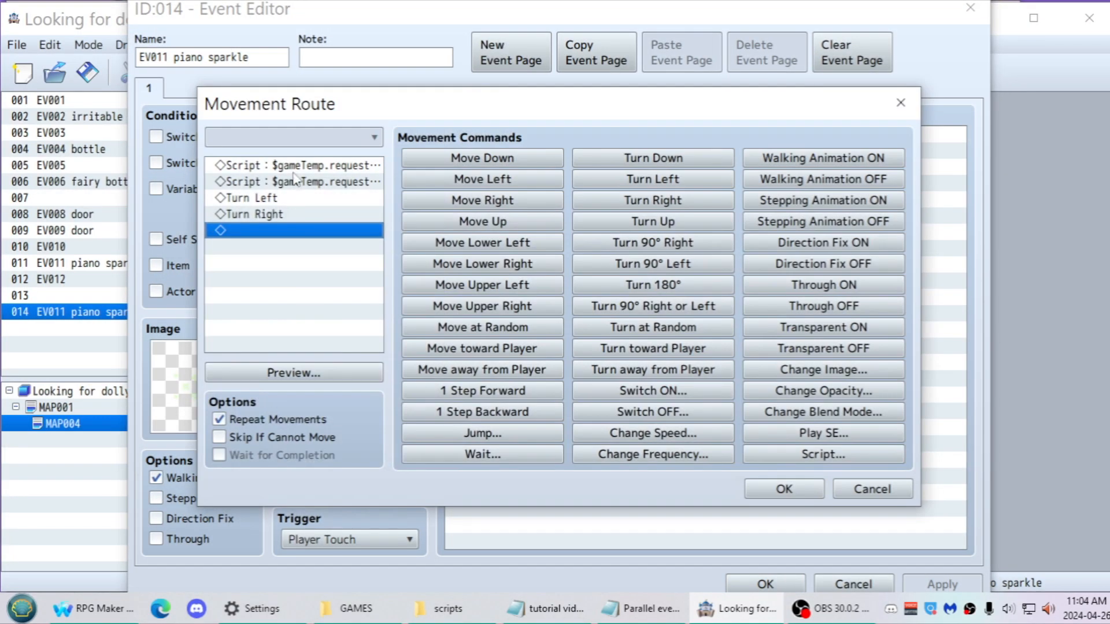
click(272, 214)
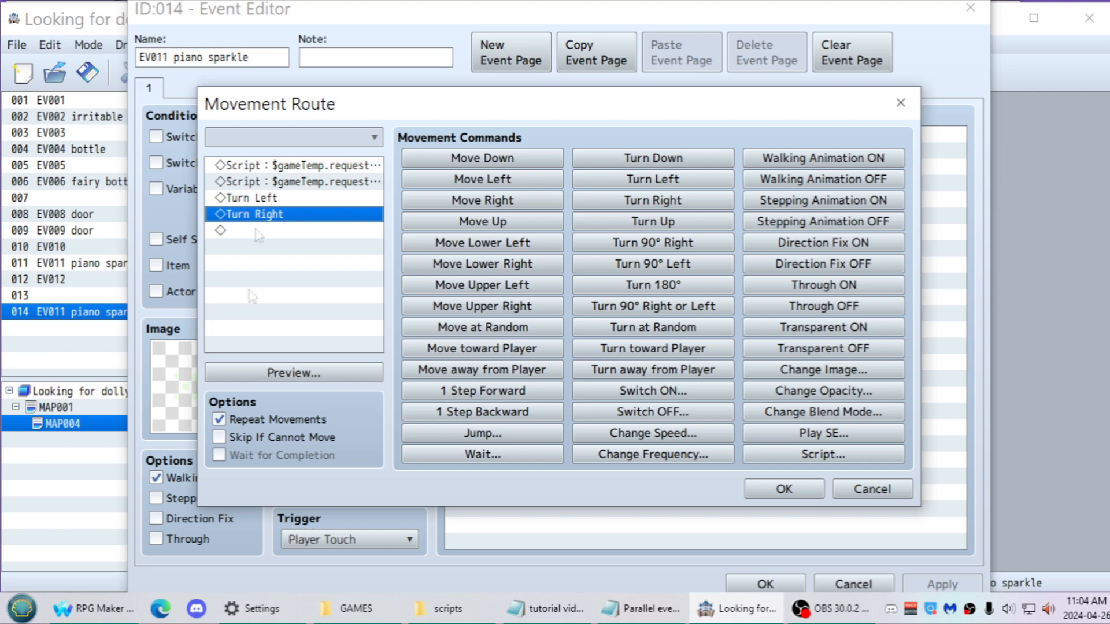
click(772, 489)
Check piano sparkle event 014's !Flame image, movement route and Erase Event command, and accept the event
double_click(185, 386)
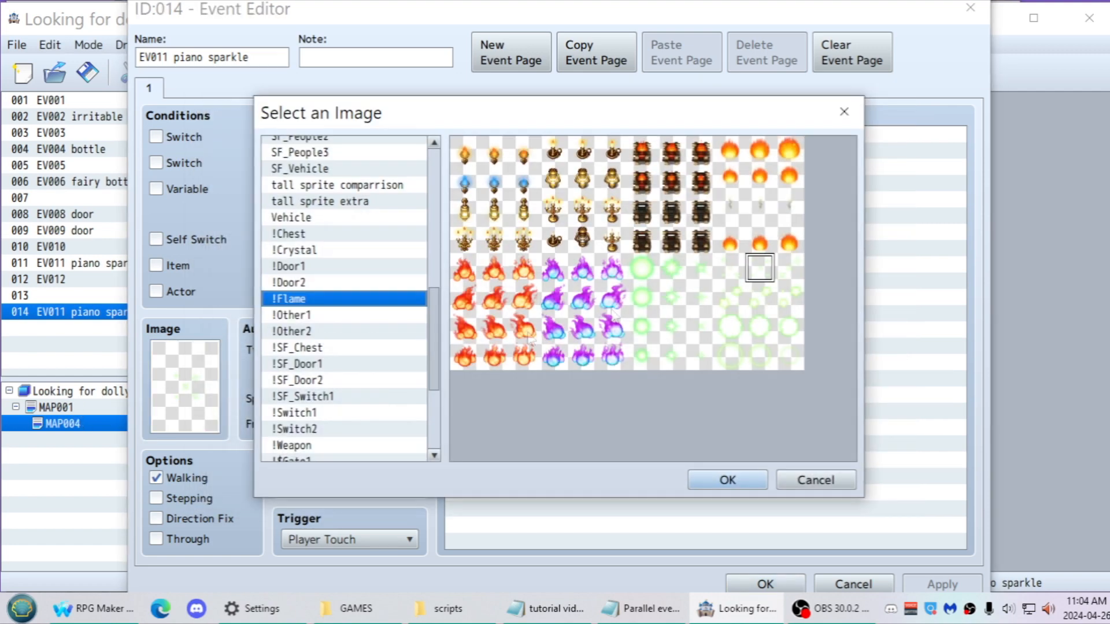
click(733, 480)
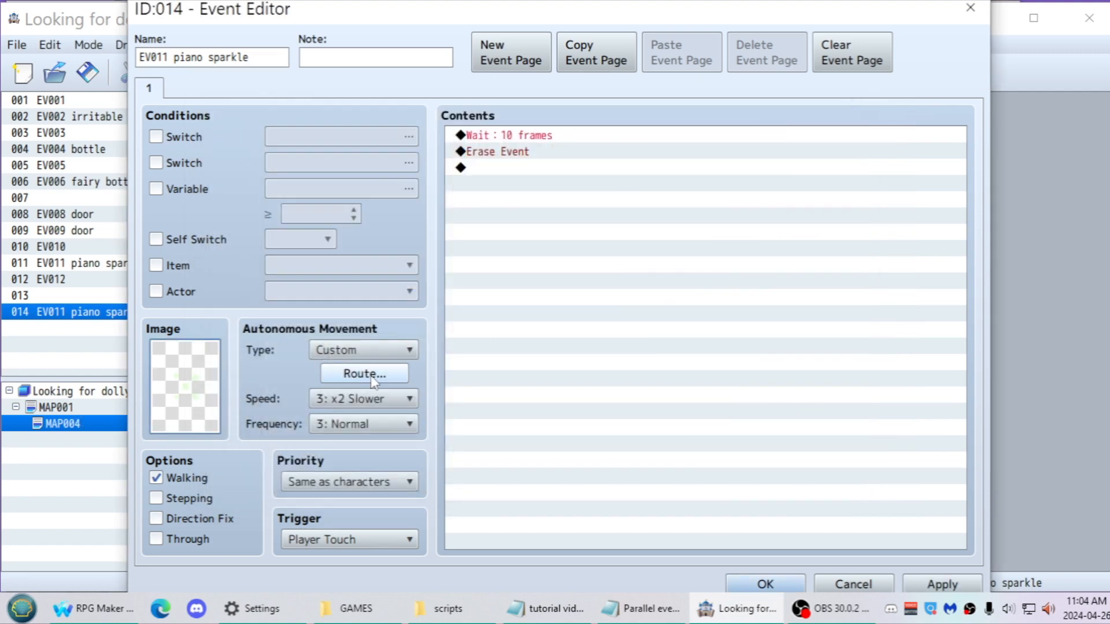
click(361, 375)
click(784, 489)
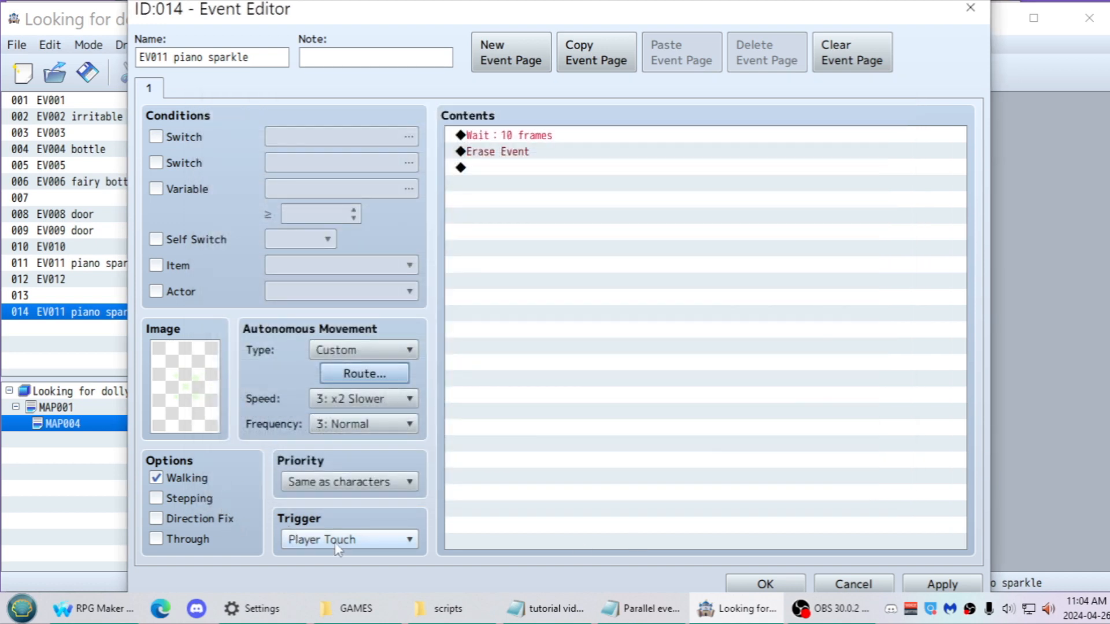
click(487, 153)
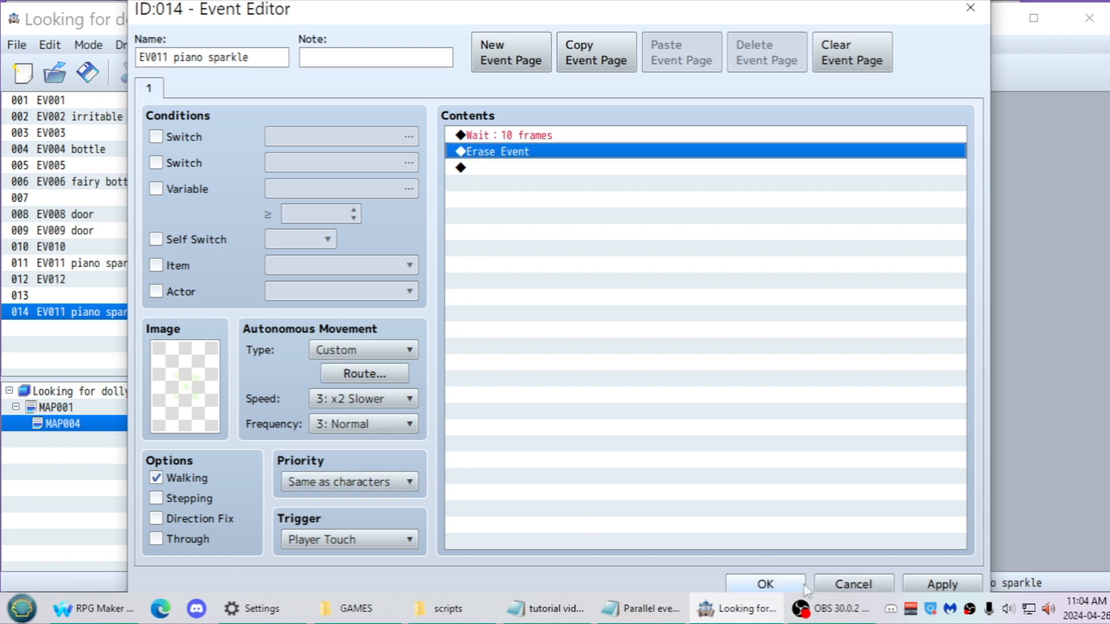
click(764, 584)
Playtest a new game, walk the character to the sparkle beside the red and green blankets, and end the playtest
key(ctrl+r)
key(Up)
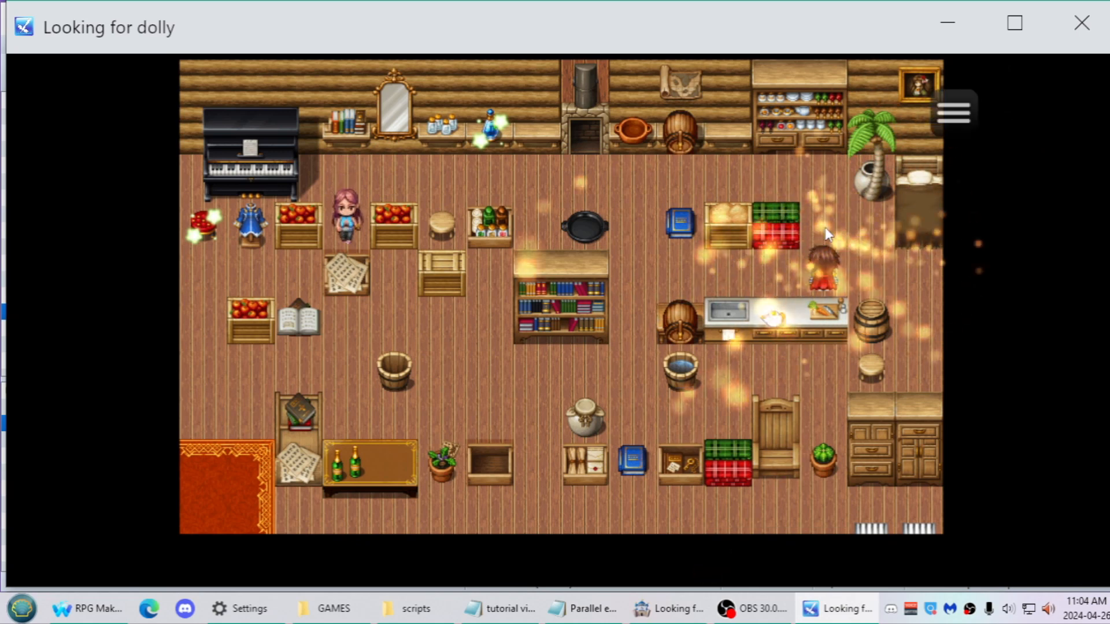
mouse_move(775, 278)
mouse_down()
mouse_move(671, 266)
mouse_move(624, 359)
mouse_move(582, 373)
mouse_move(519, 425)
mouse_move(484, 401)
mouse_move(489, 384)
mouse_up()
click(1081, 23)
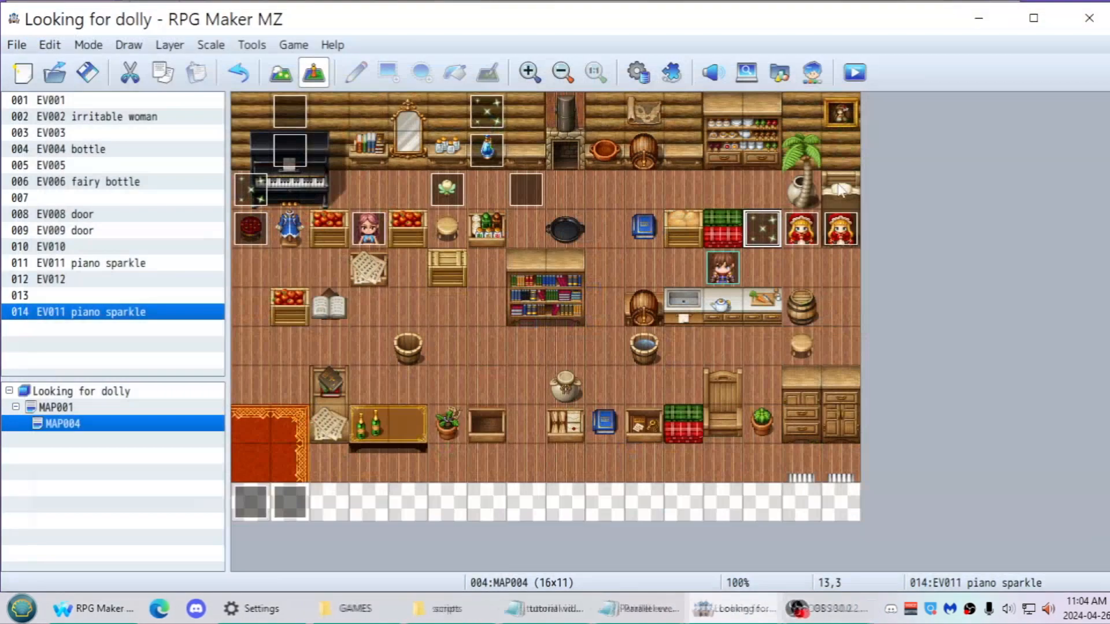
Check that the sparkle animation in the Database uses the BallsOfLight particle effect, and accept the Database
click(639, 72)
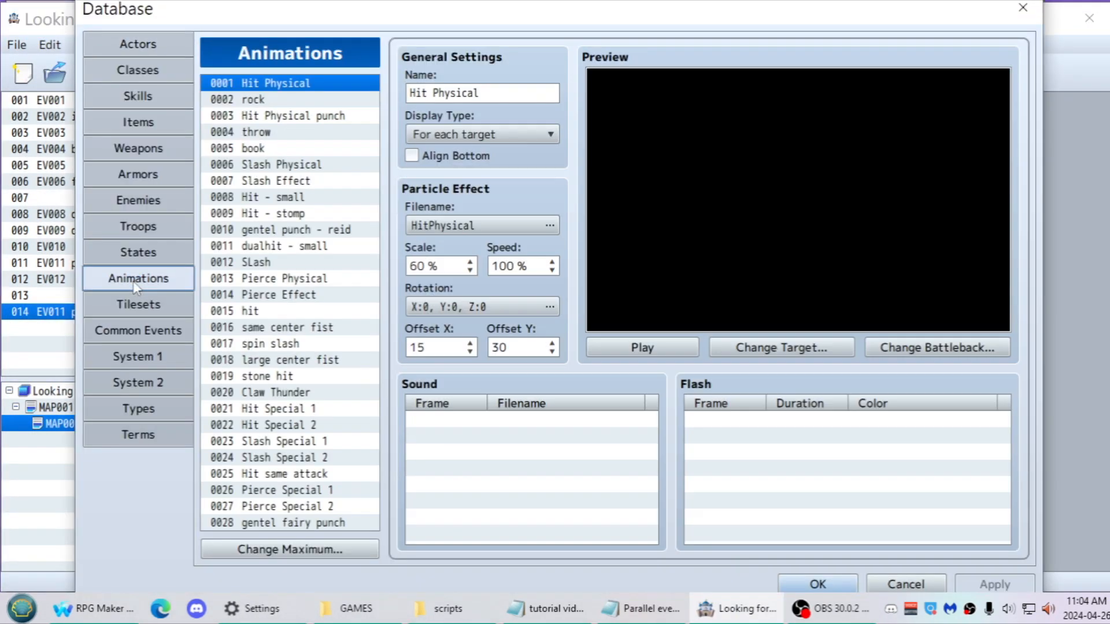
drag(376, 121, 393, 168)
click(299, 327)
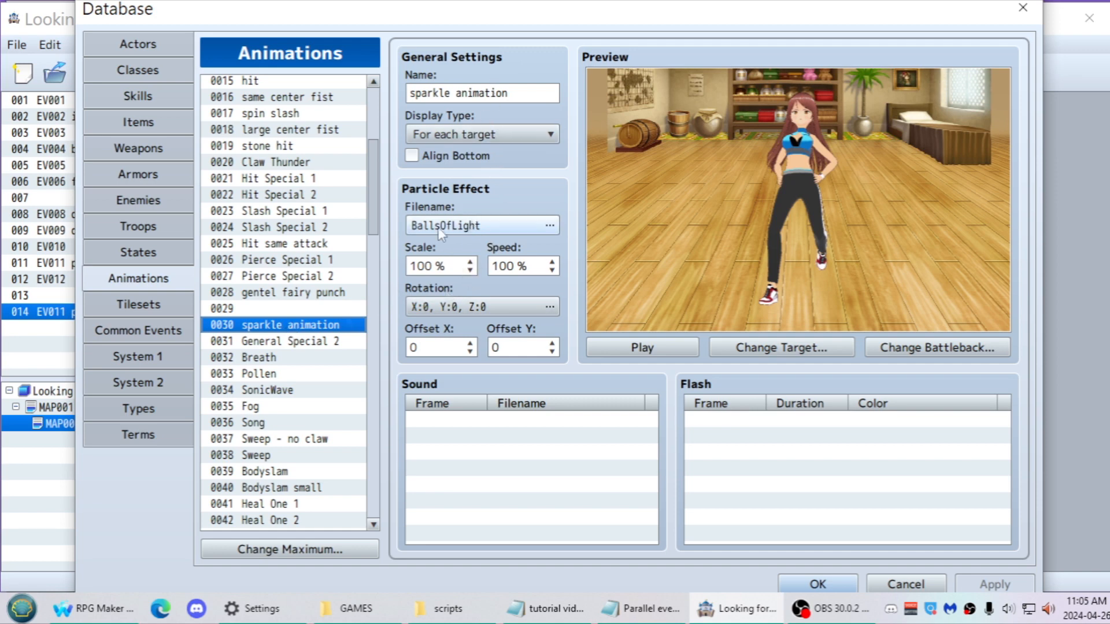
click(500, 226)
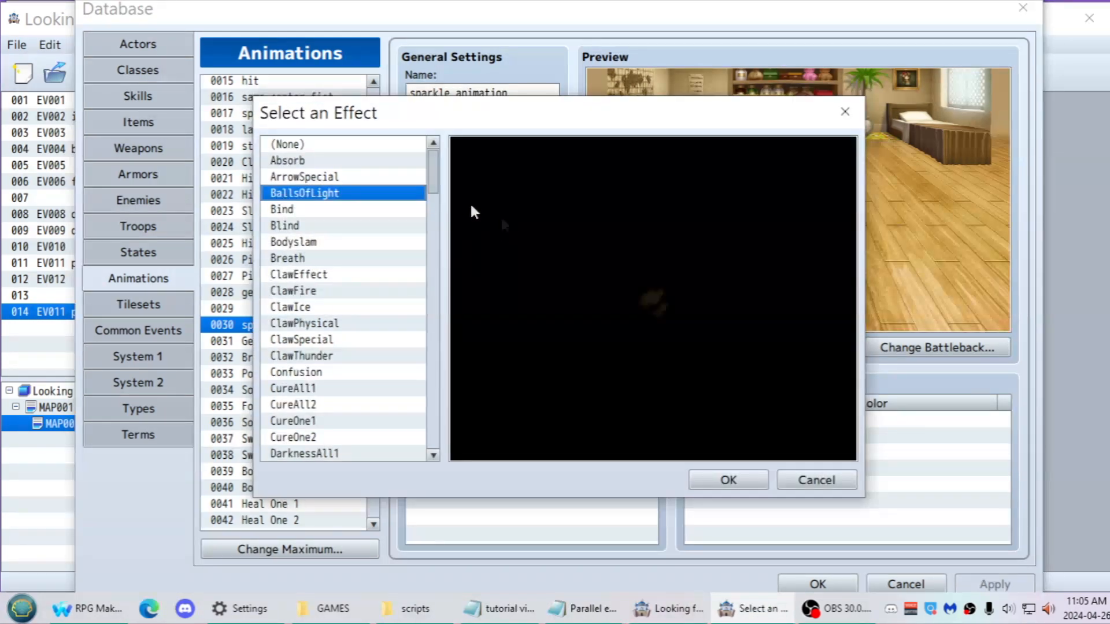
click(726, 482)
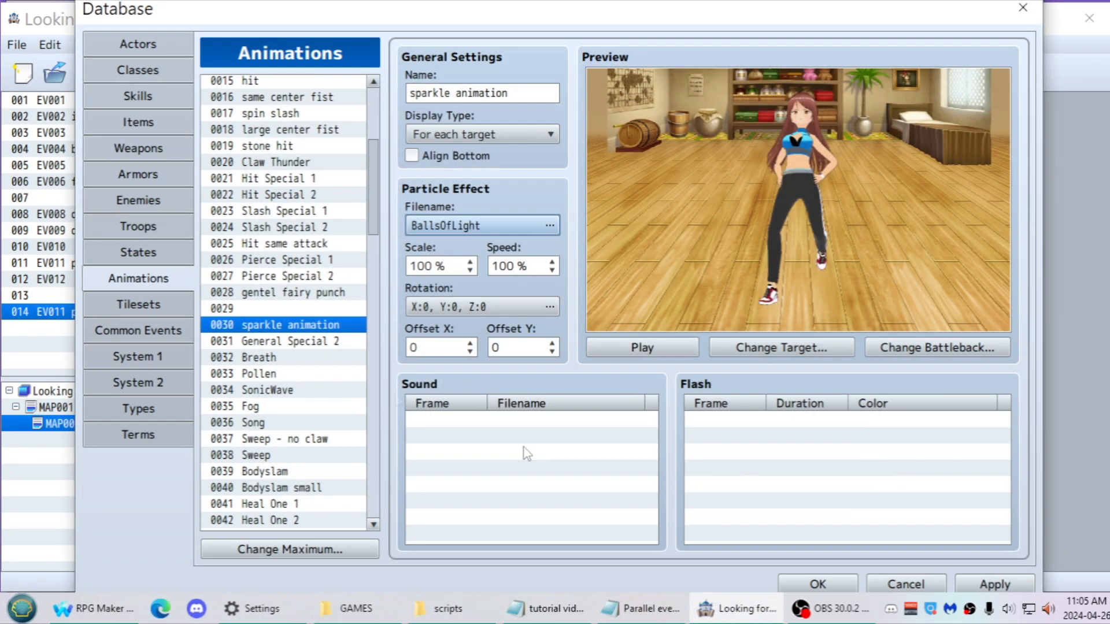
click(817, 583)
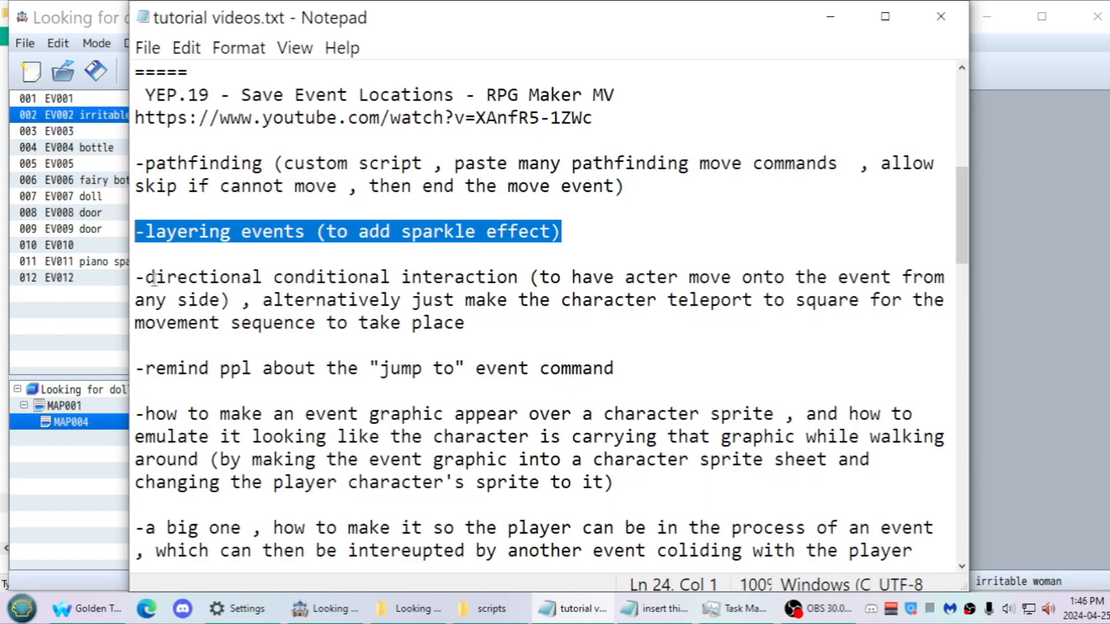
Correct "acter" to "actor" in the directional conditional interaction note, and minimise both Notepad windows
drag(154, 279, 758, 302)
click(761, 303)
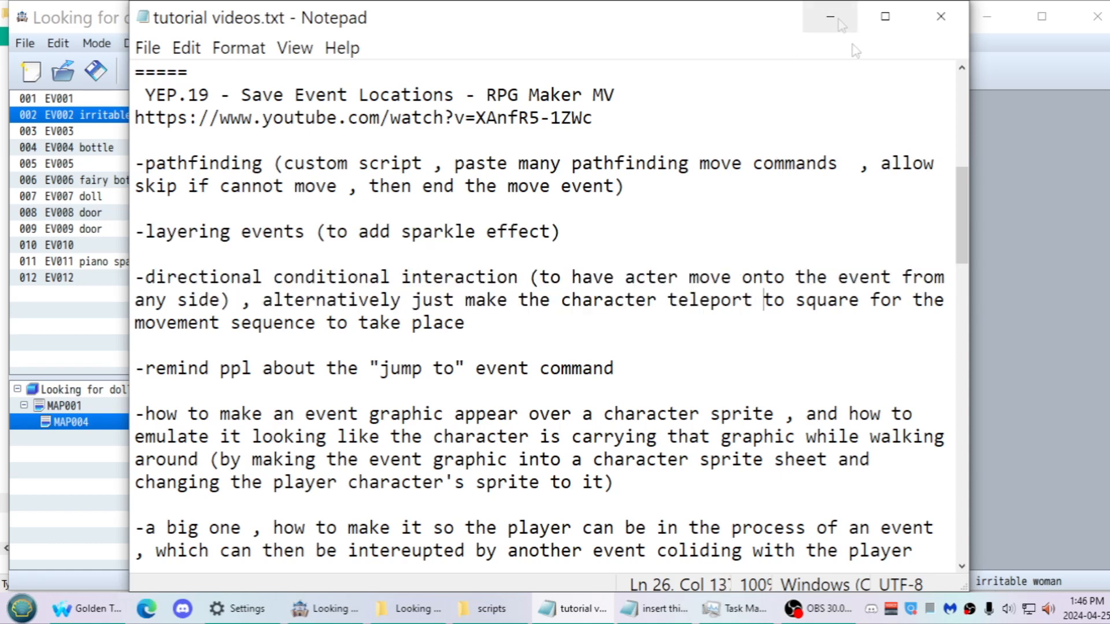
click(667, 278)
key(BackSpace)
text(o)
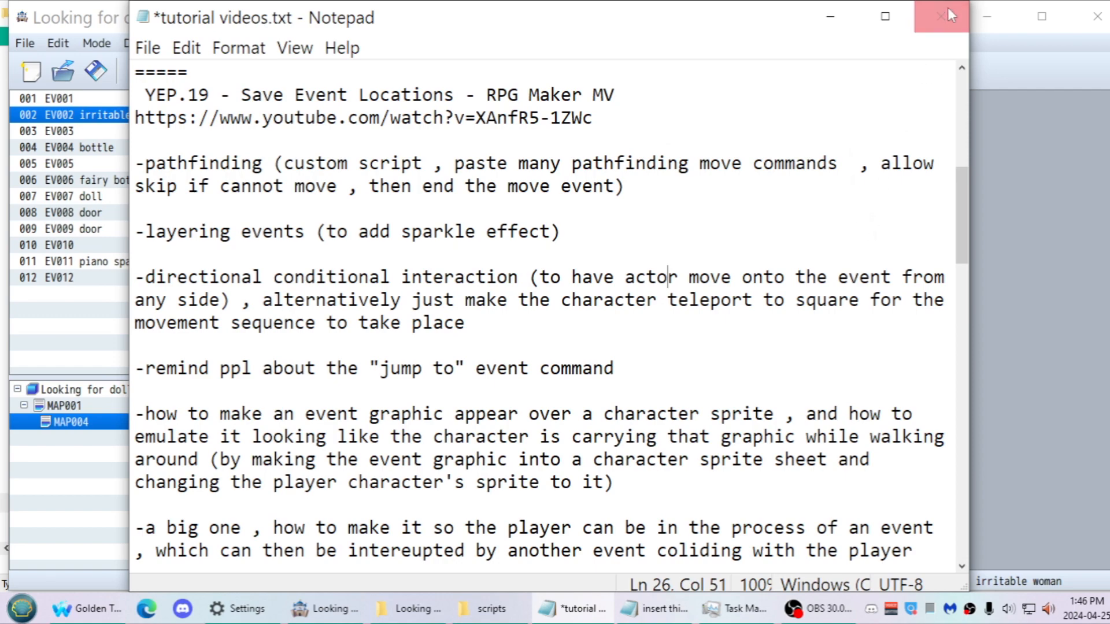
click(830, 16)
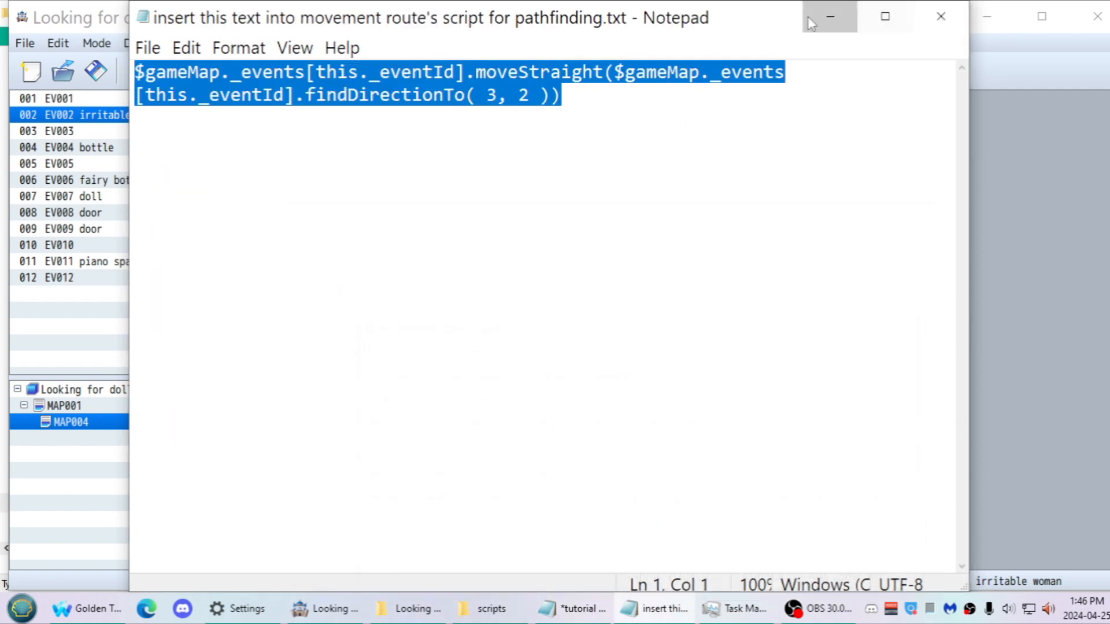
click(830, 16)
Move event EV001 down to tile 14,9 and place the player's starting position on tile 14,4, diagonally below the doll
click(812, 265)
drag(809, 240, 809, 461)
click(814, 261)
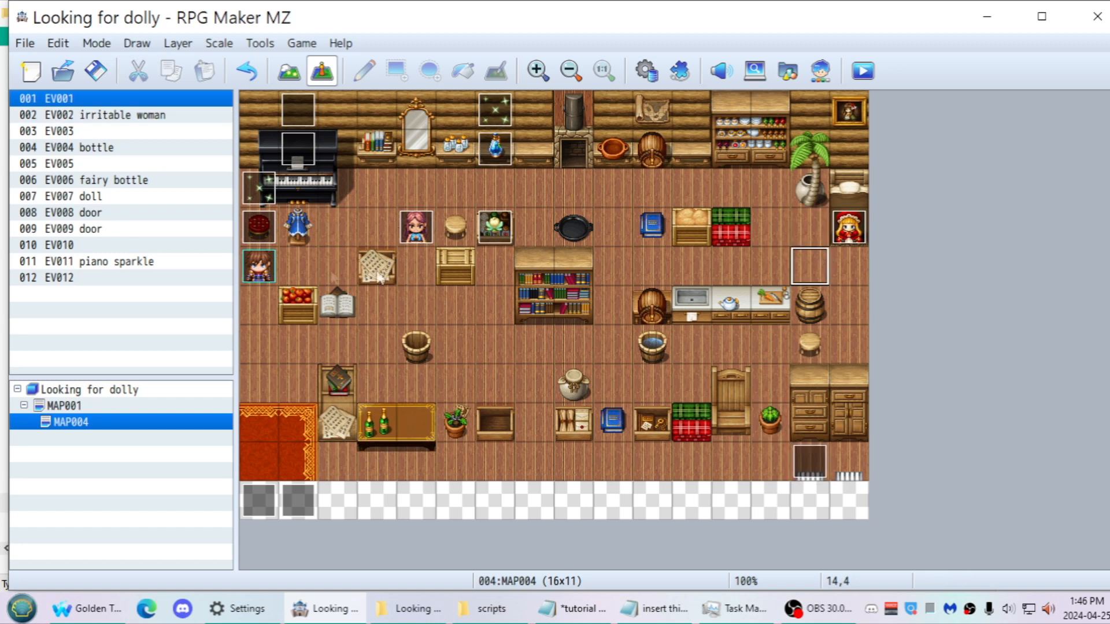
drag(260, 267, 809, 265)
click(838, 252)
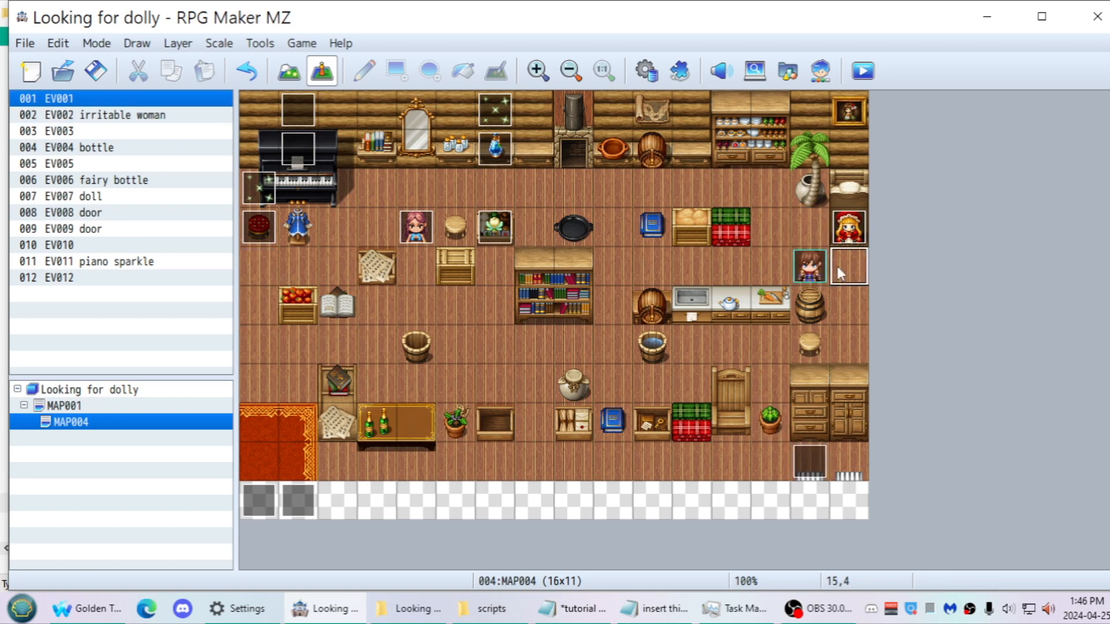
Check doll event 007's commands, then playtest a new game and send the character to the doll
double_click(847, 228)
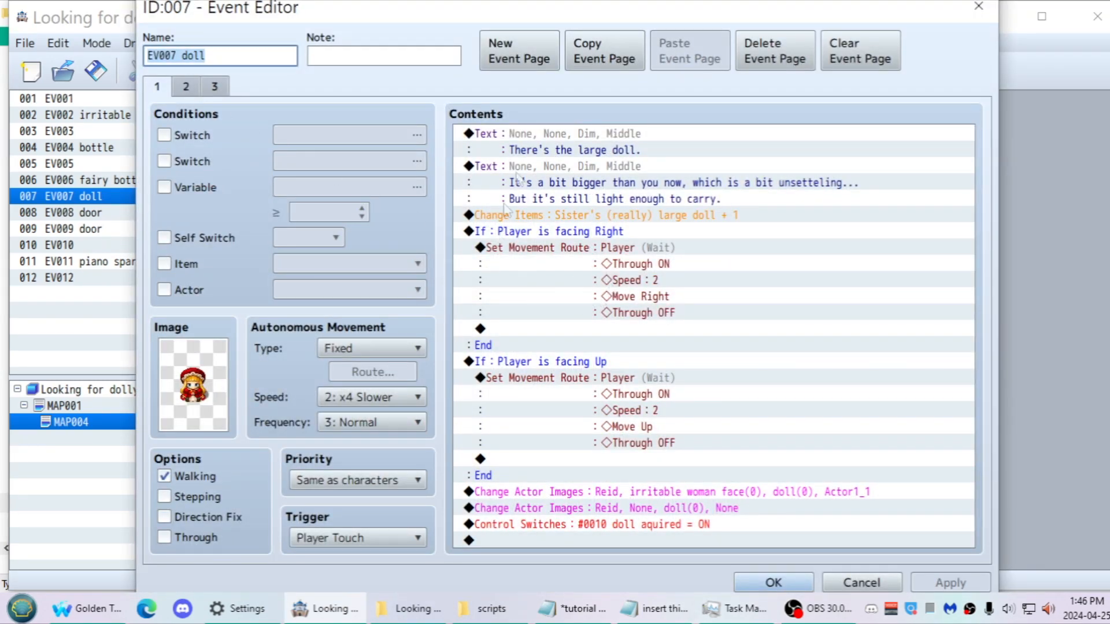
key(Return)
key(ctrl+r)
key(Return)
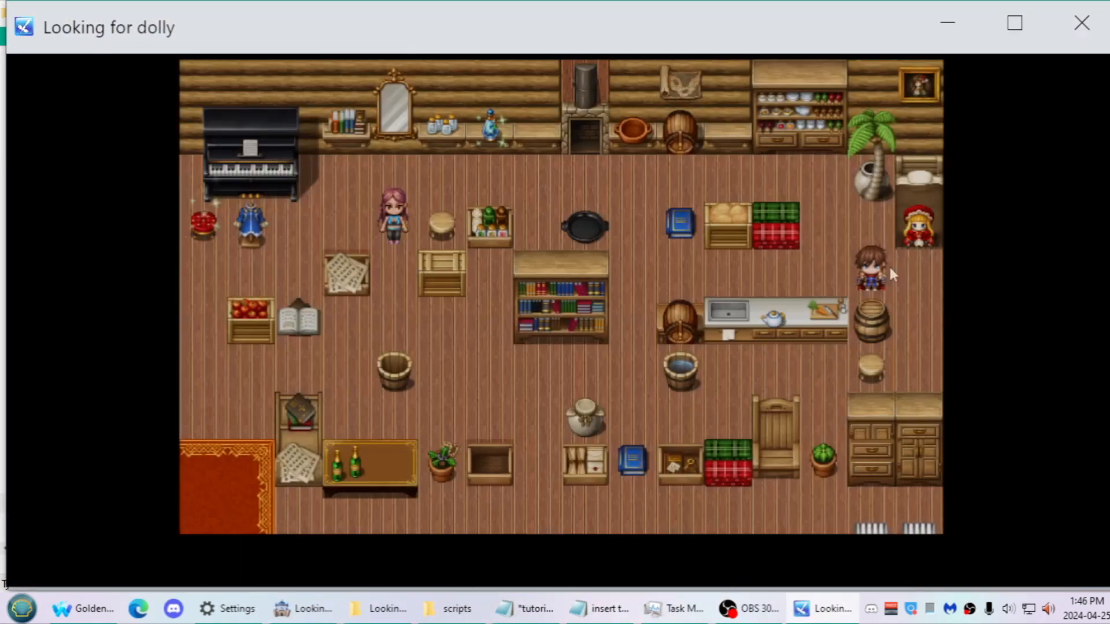
click(918, 230)
click(919, 232)
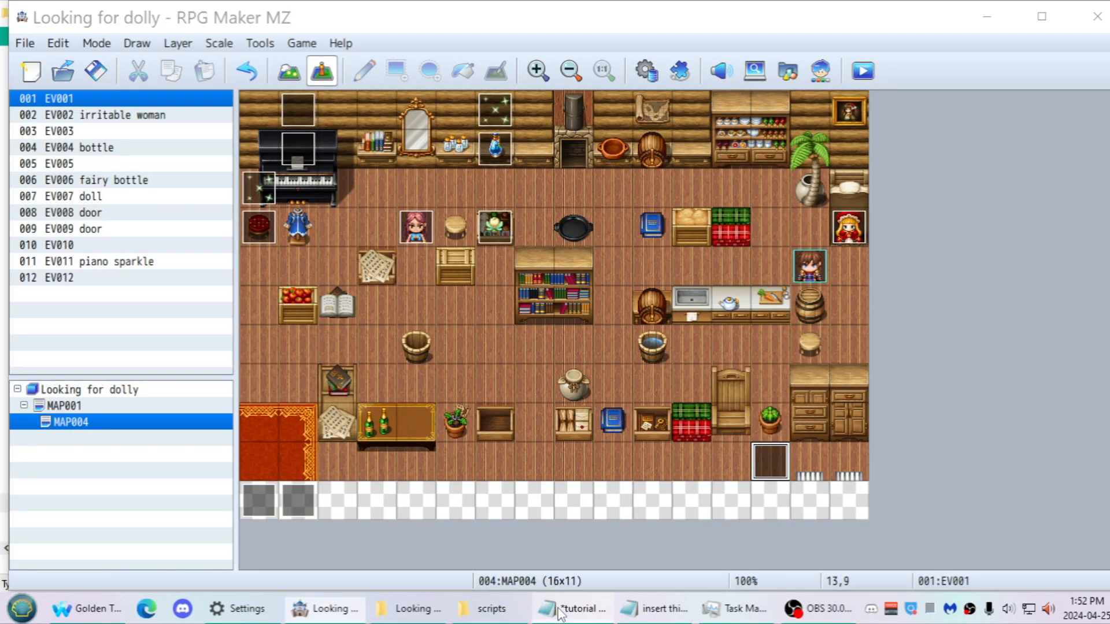
Move the player's starting position to tile 14,3, directly beside the doll
click(559, 610)
click(560, 611)
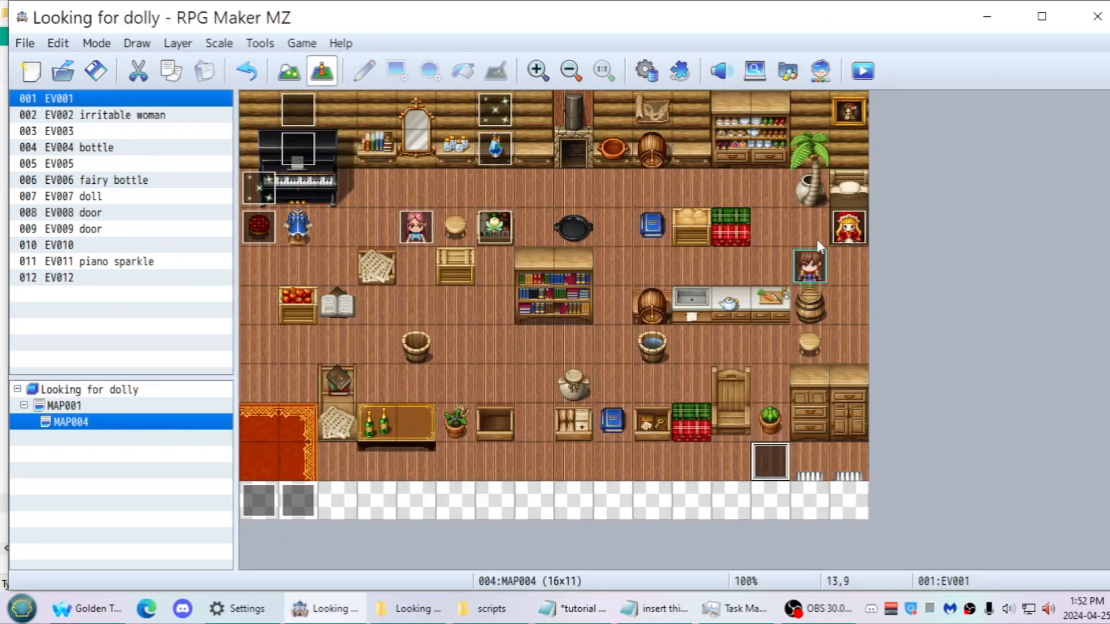
click(845, 242)
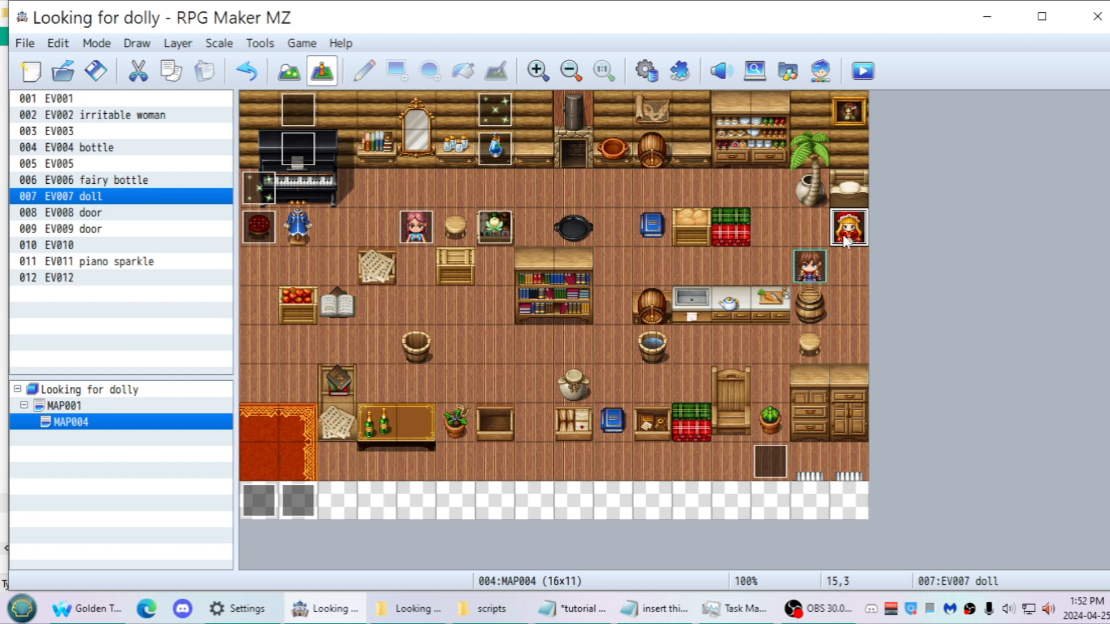
click(820, 229)
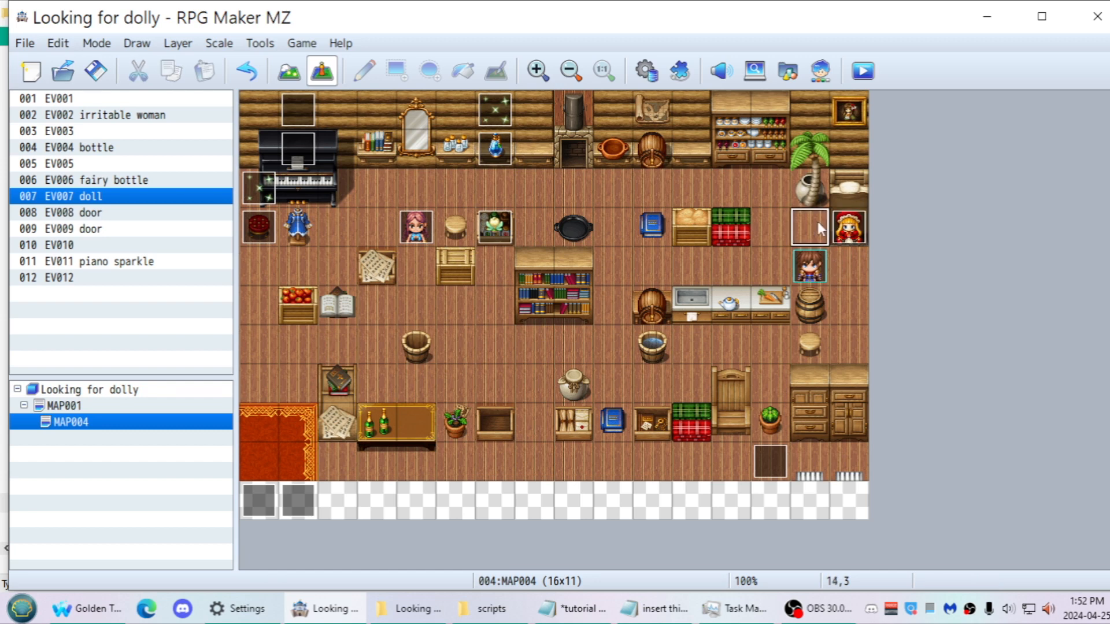
drag(817, 261, 812, 228)
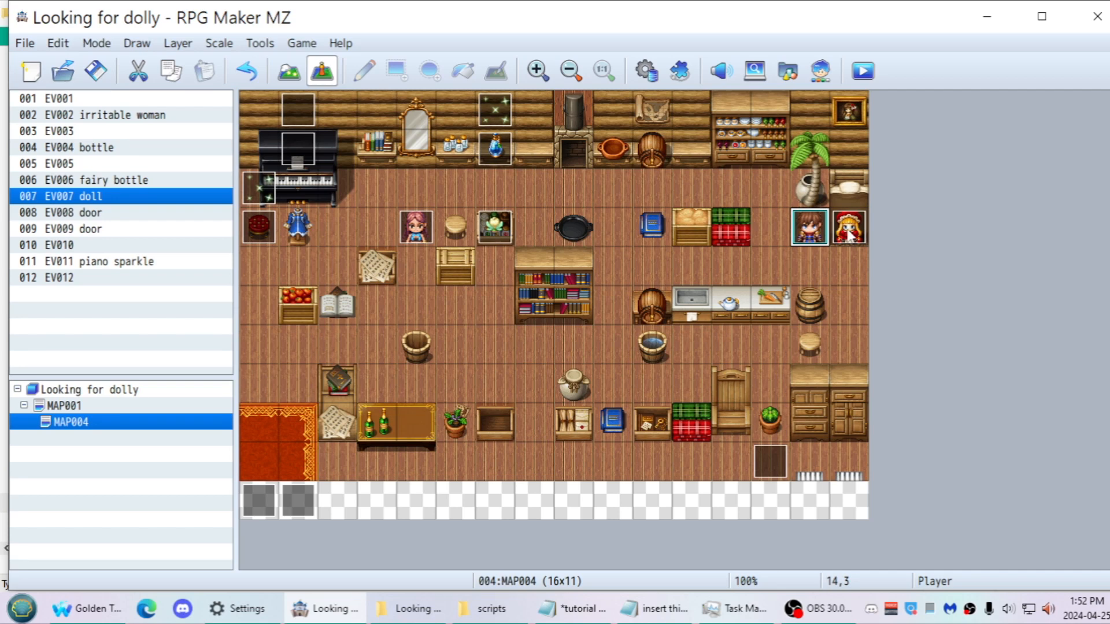
mouse_move(809, 228)
mouse_down()
mouse_move(847, 267)
mouse_move(810, 228)
mouse_move(810, 191)
mouse_move(813, 242)
mouse_up()
Examine the facing Right and facing Up conditional branches on page 2 of doll event 007
double_click(849, 229)
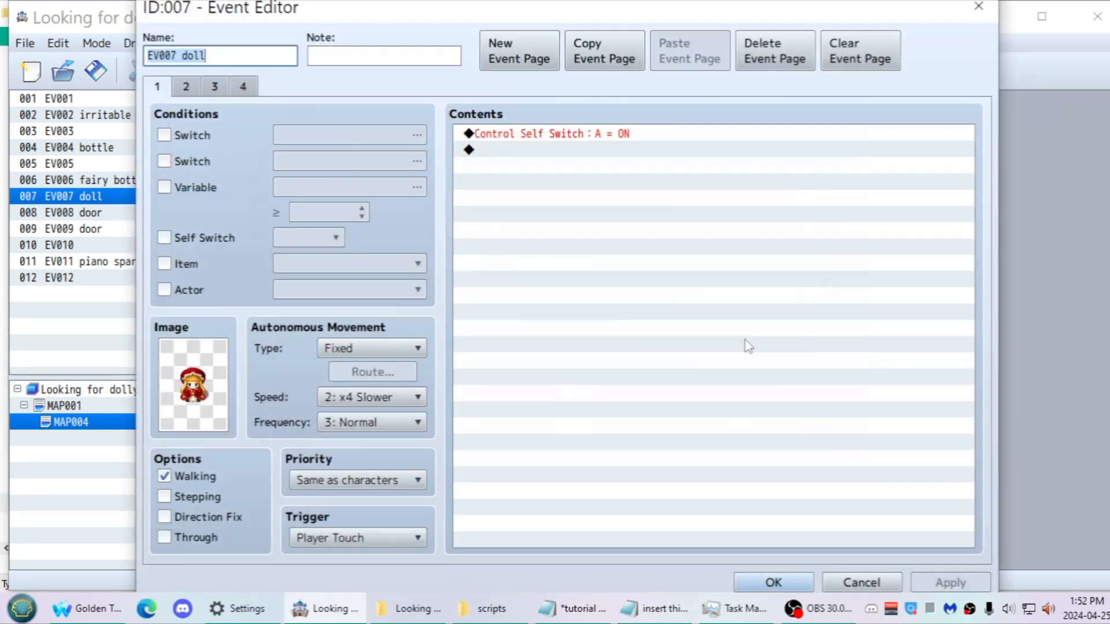
click(185, 89)
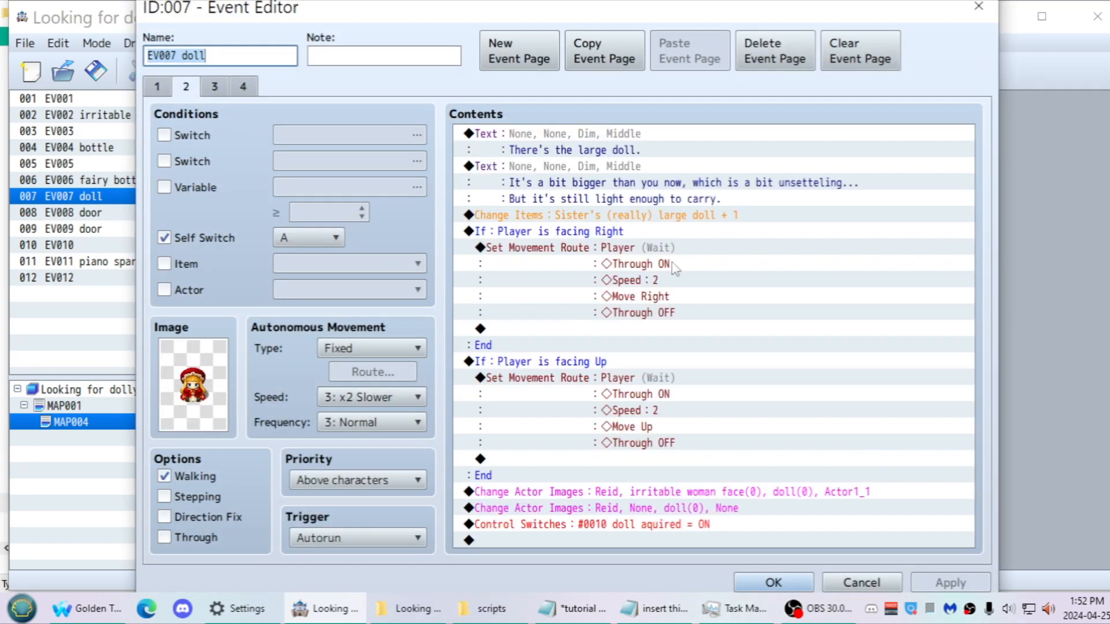
click(527, 234)
click(516, 364)
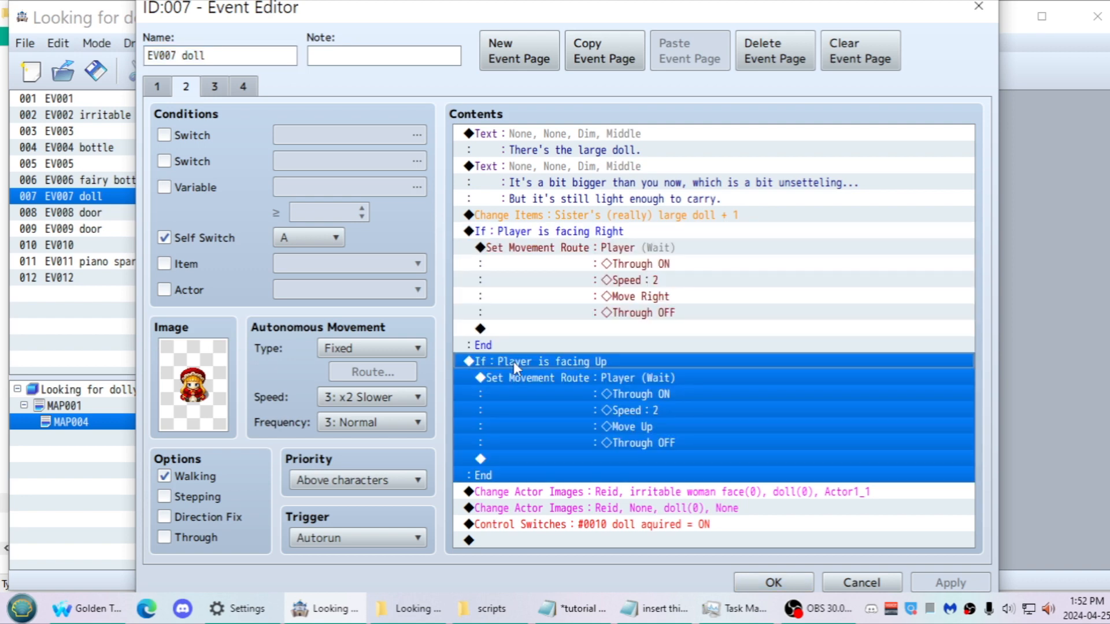
click(511, 233)
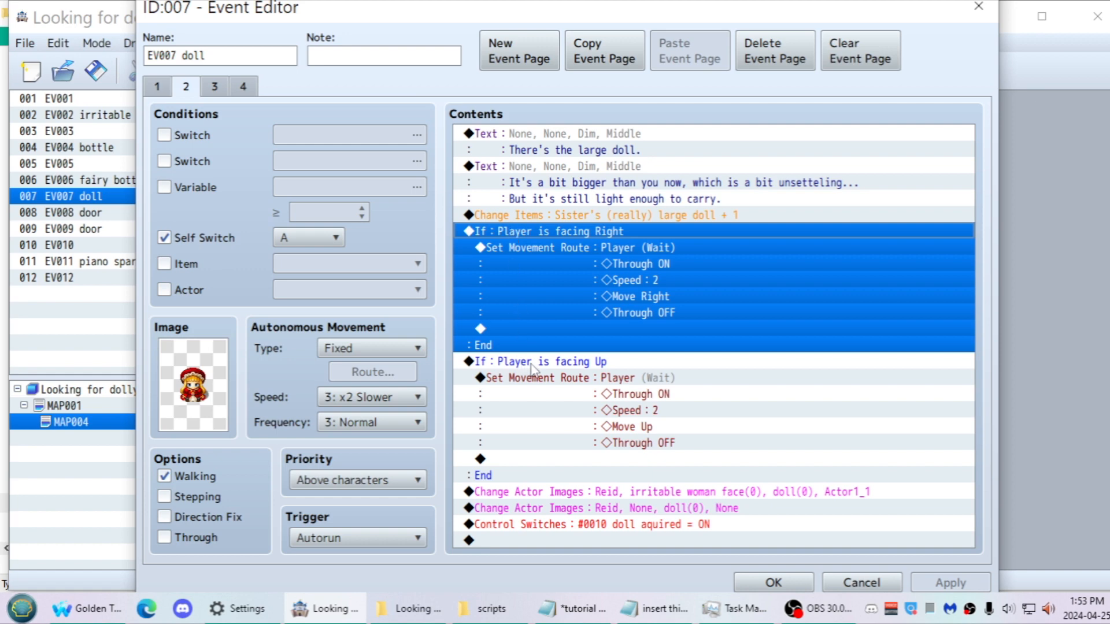
Inspect the Through, Speed and Move Right commands and the condition settings of the facing Right branch, and leave the condition without changes
click(608, 280)
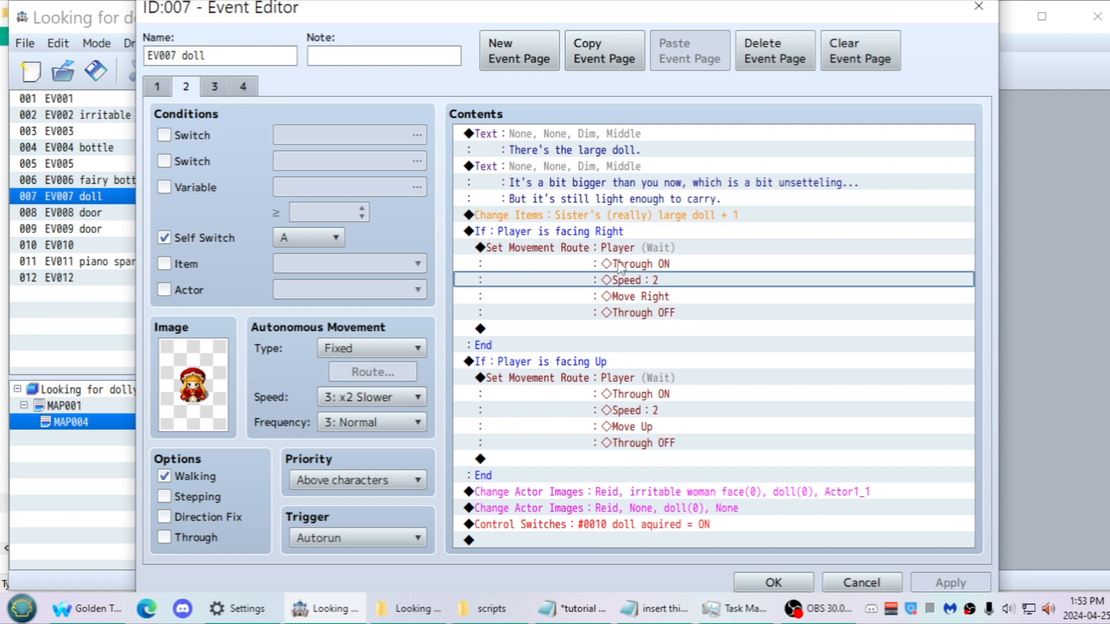
click(618, 264)
click(617, 297)
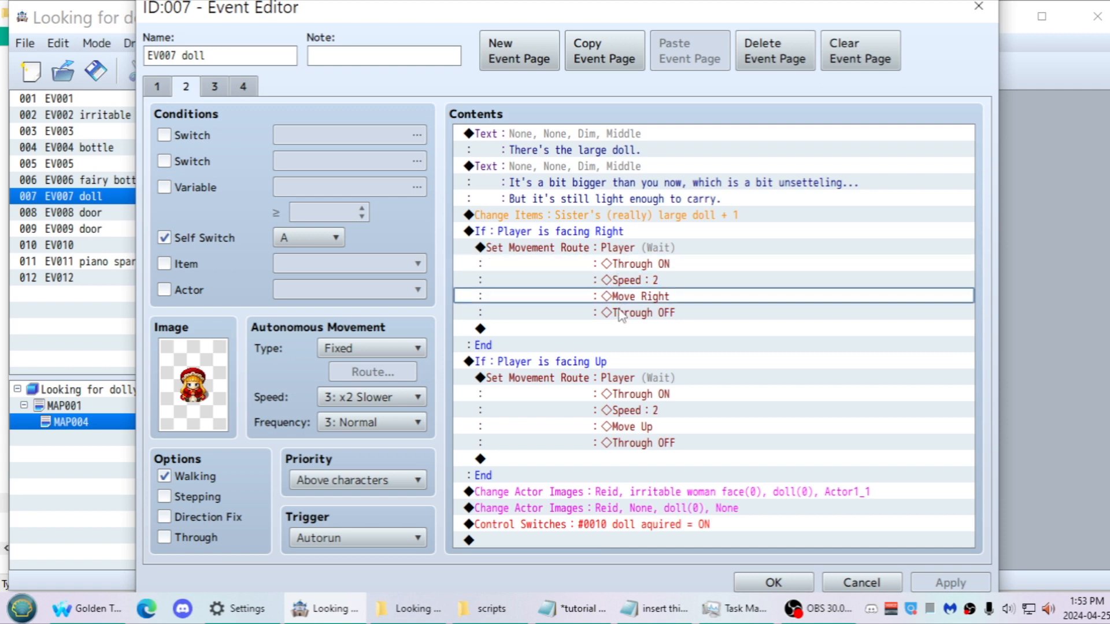
click(556, 230)
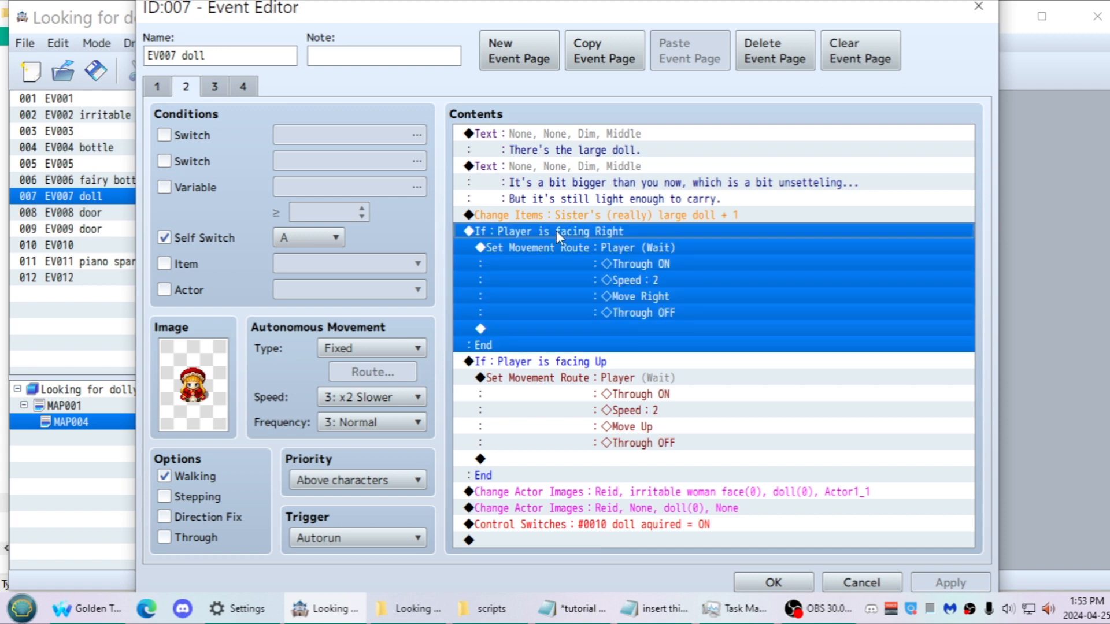
double_click(556, 230)
click(850, 473)
Examine the Character facing options of a new Conditional Branch for the Player, and leave without inserting it
double_click(471, 235)
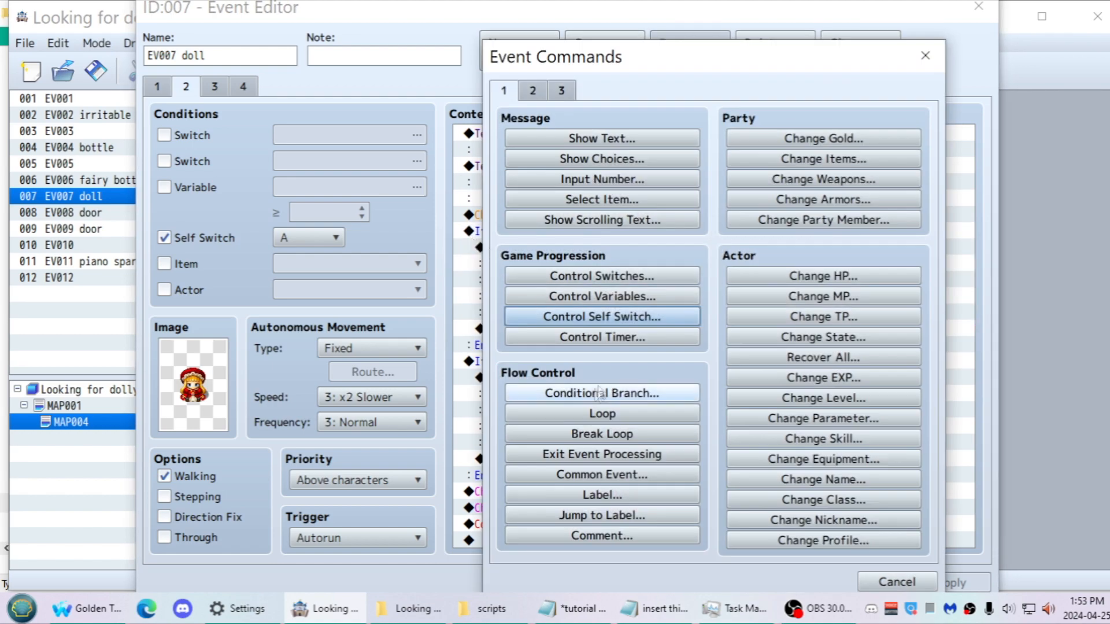
click(602, 385)
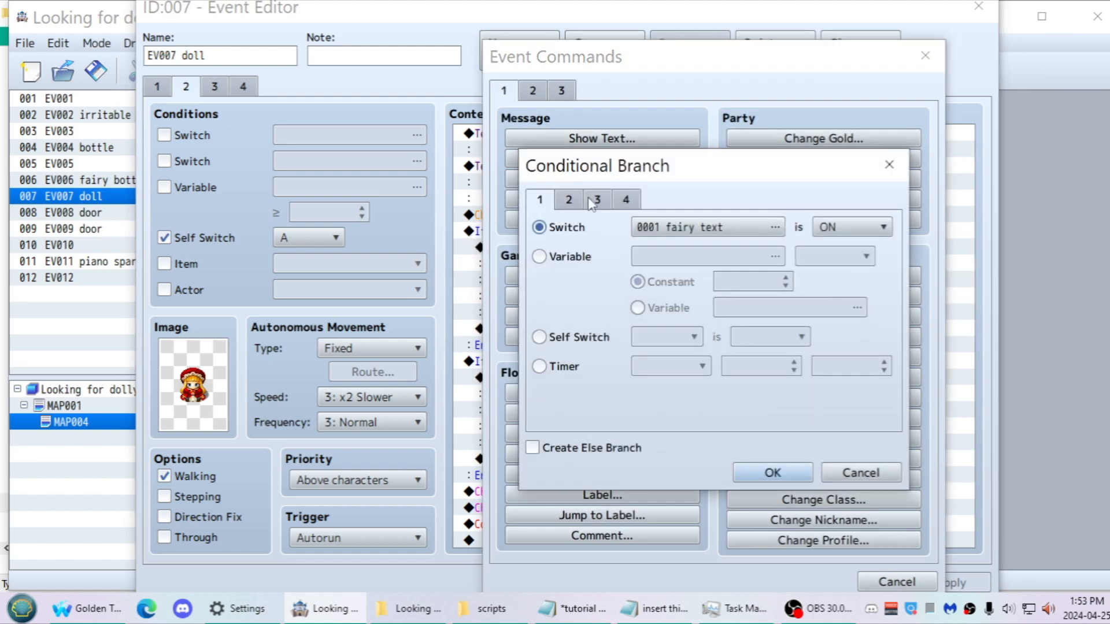
click(595, 199)
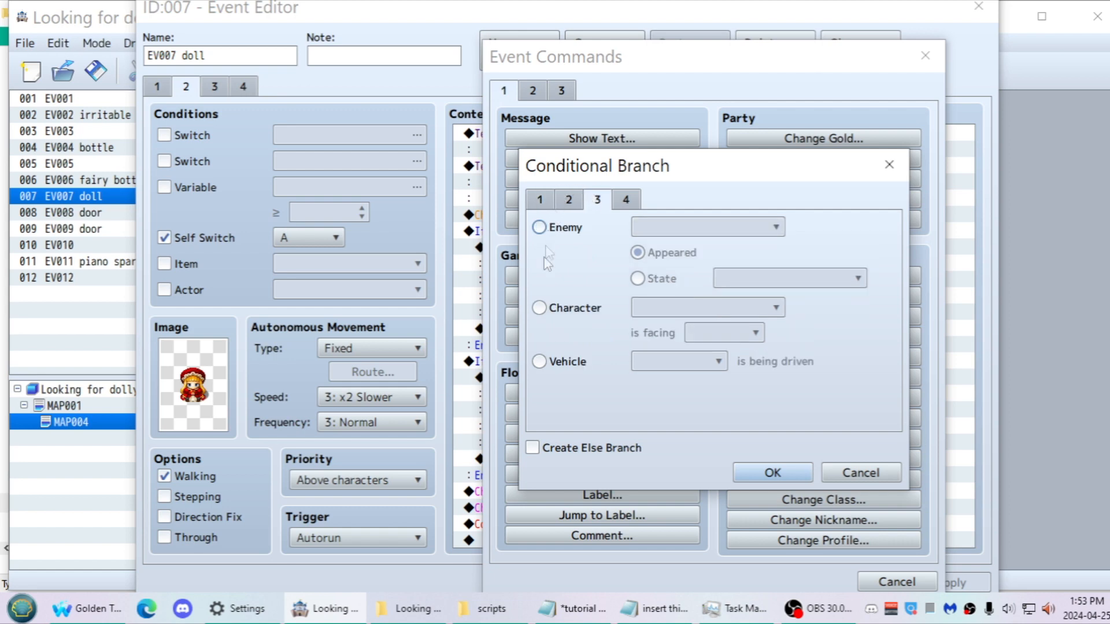
click(539, 309)
click(651, 310)
click(651, 310)
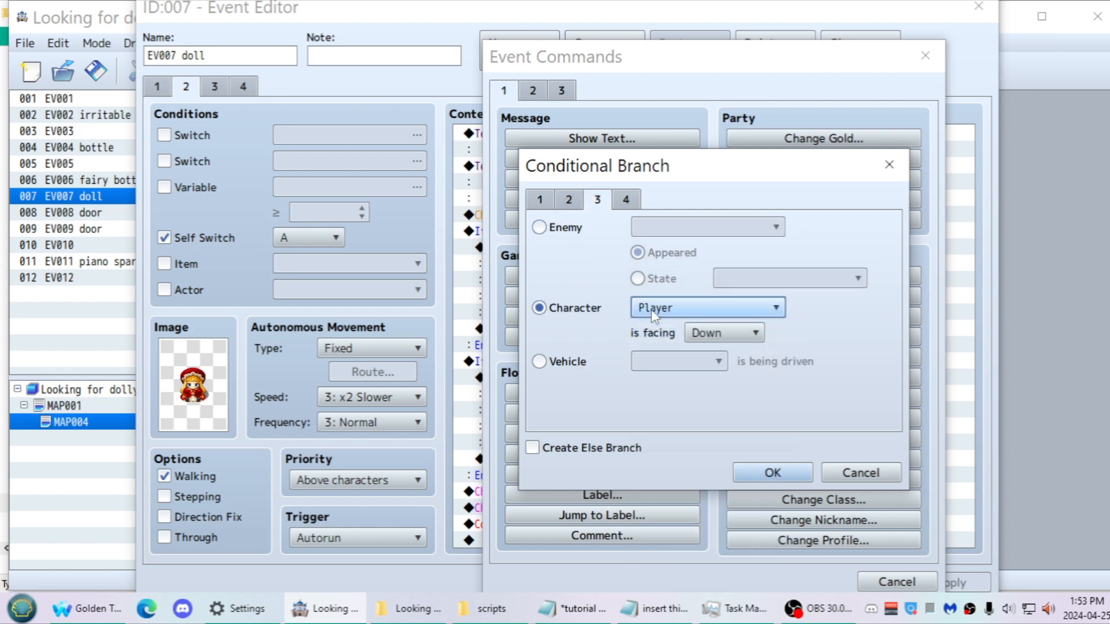
click(716, 334)
click(718, 335)
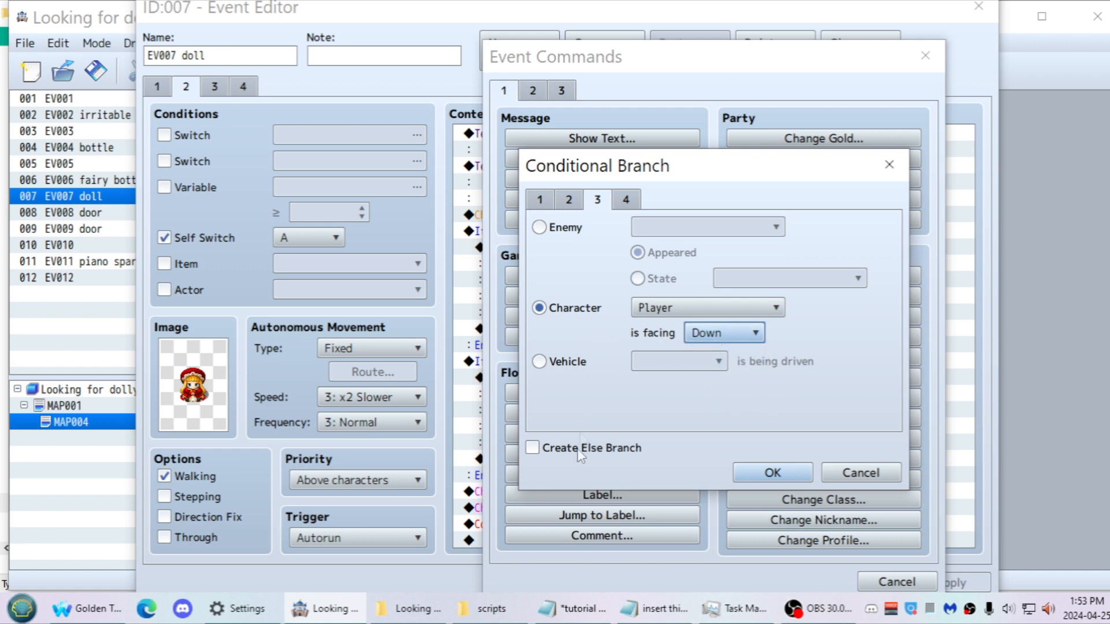
key(Escape)
key(Escape)
Review the player's Set Movement Route commands inside the doll event's facing Right branch, and accept the route
click(611, 257)
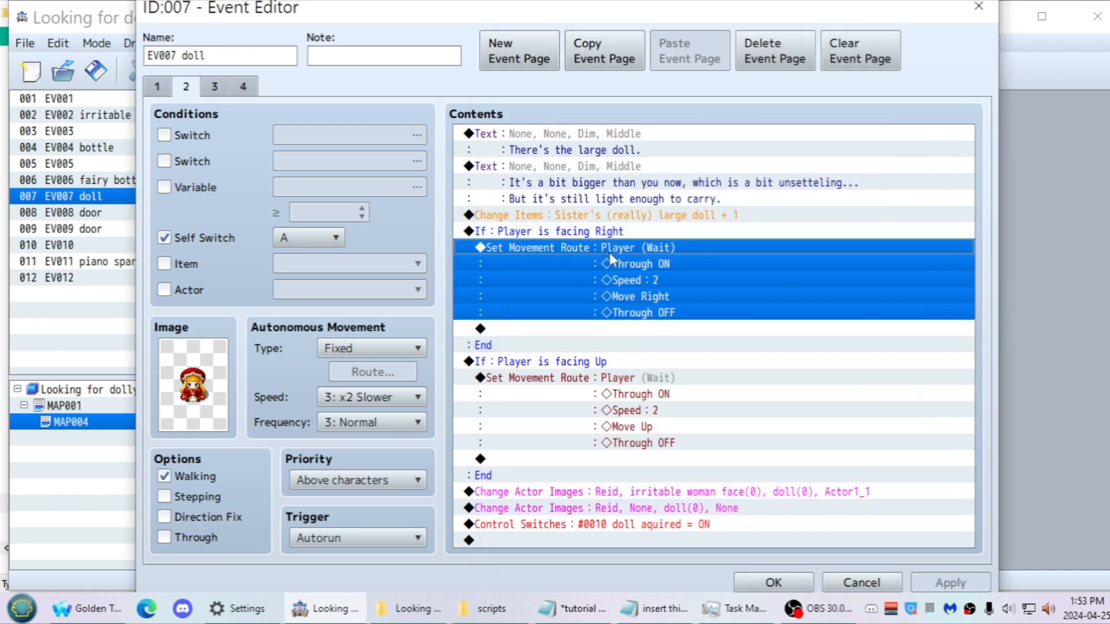
double_click(618, 249)
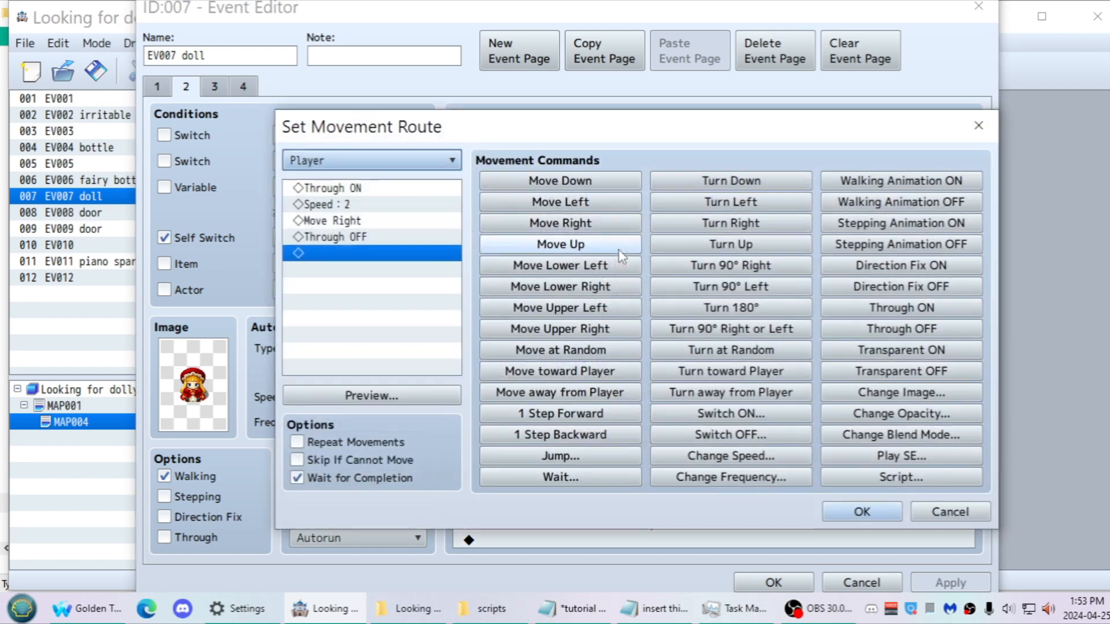
key(Escape)
key(Escape)
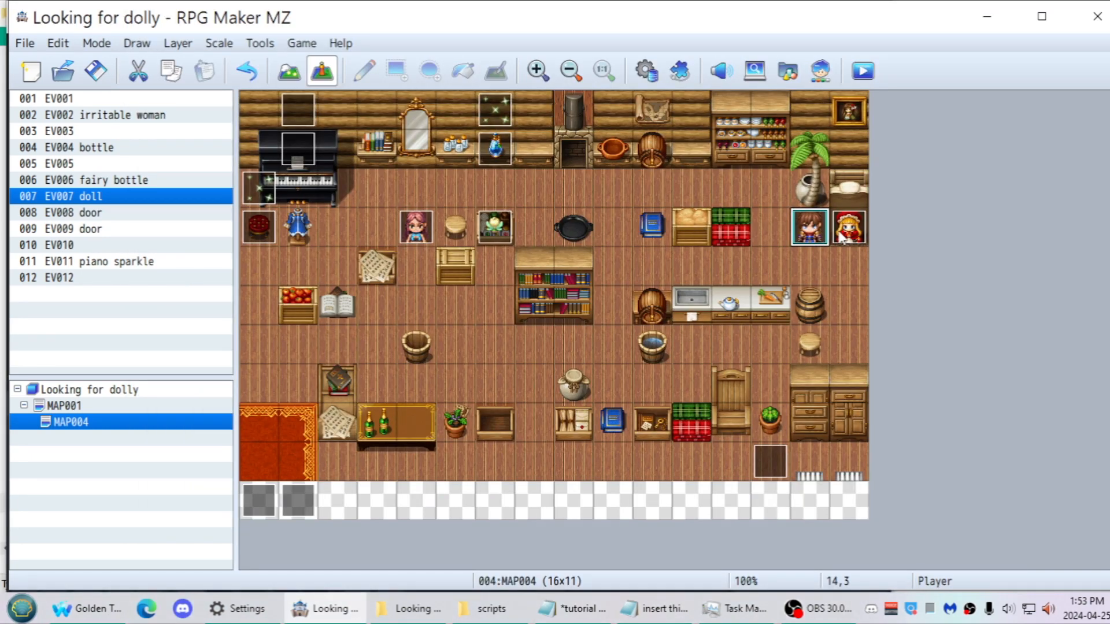
double_click(842, 236)
click(607, 248)
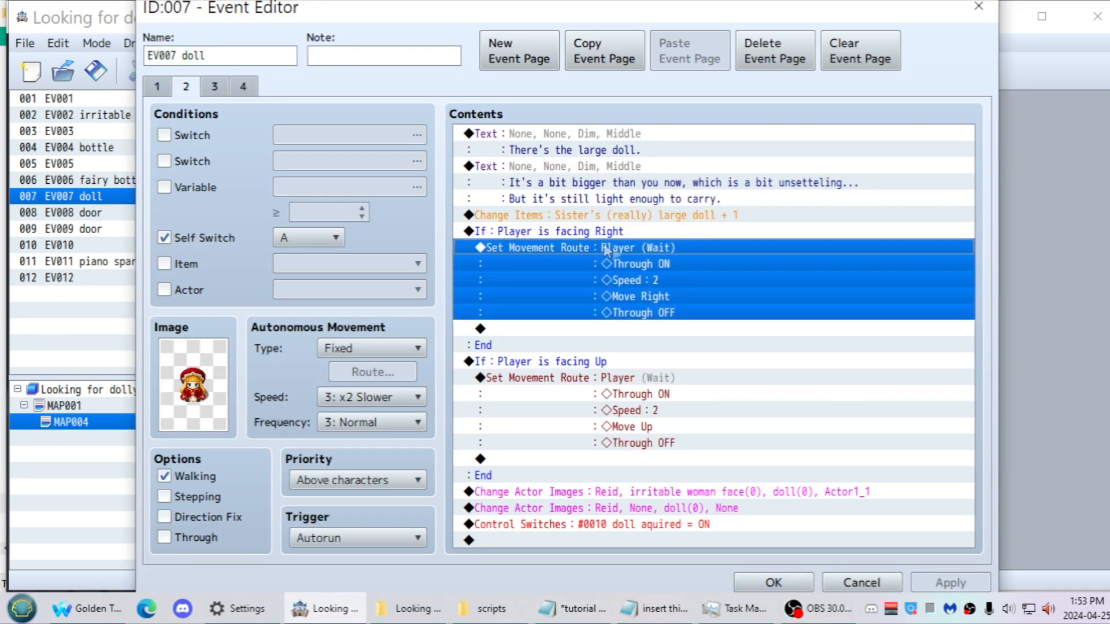
double_click(607, 249)
click(345, 206)
click(347, 222)
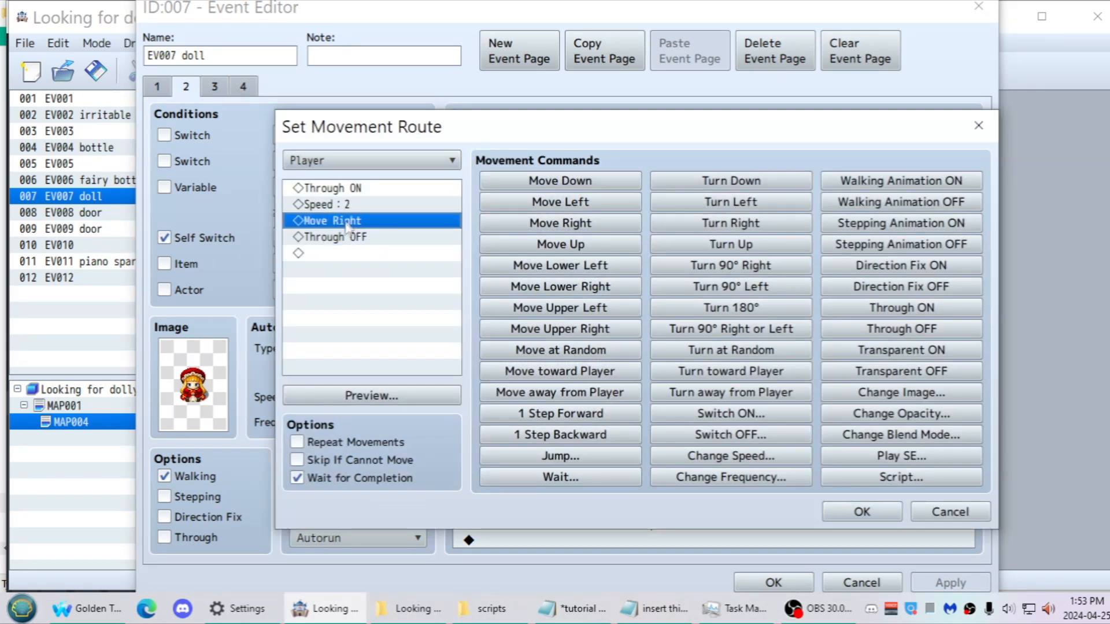
click(862, 511)
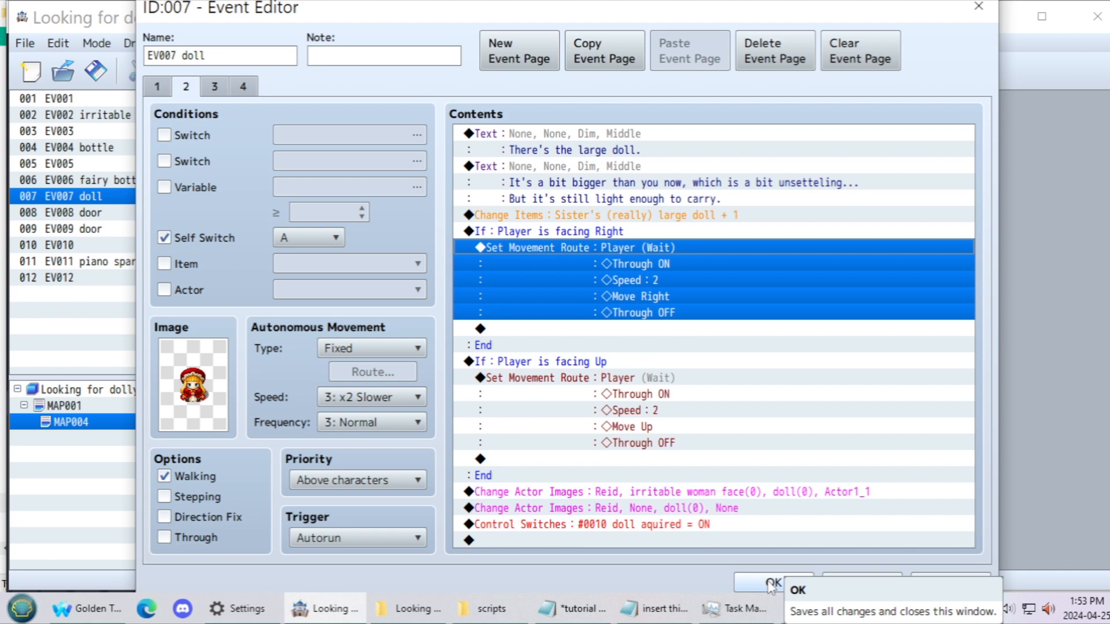
Review the facing Up conditional branch and its player movement route on the doll event's page 2, leaving the condition unchanged
click(624, 378)
click(556, 361)
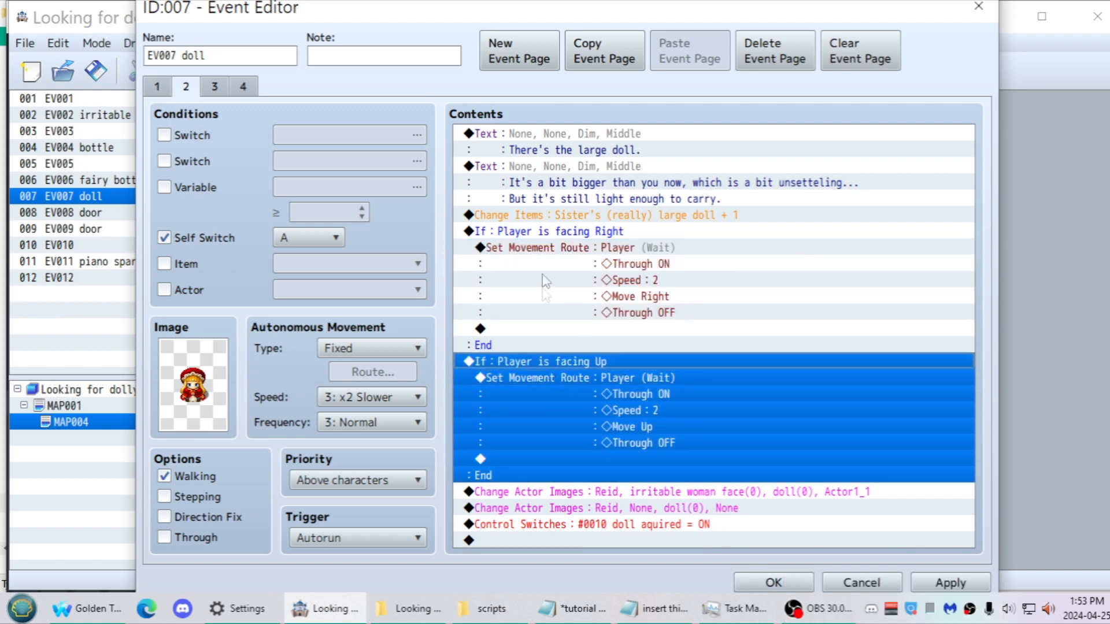
click(608, 399)
click(594, 361)
double_click(594, 362)
key(Escape)
key(Escape)
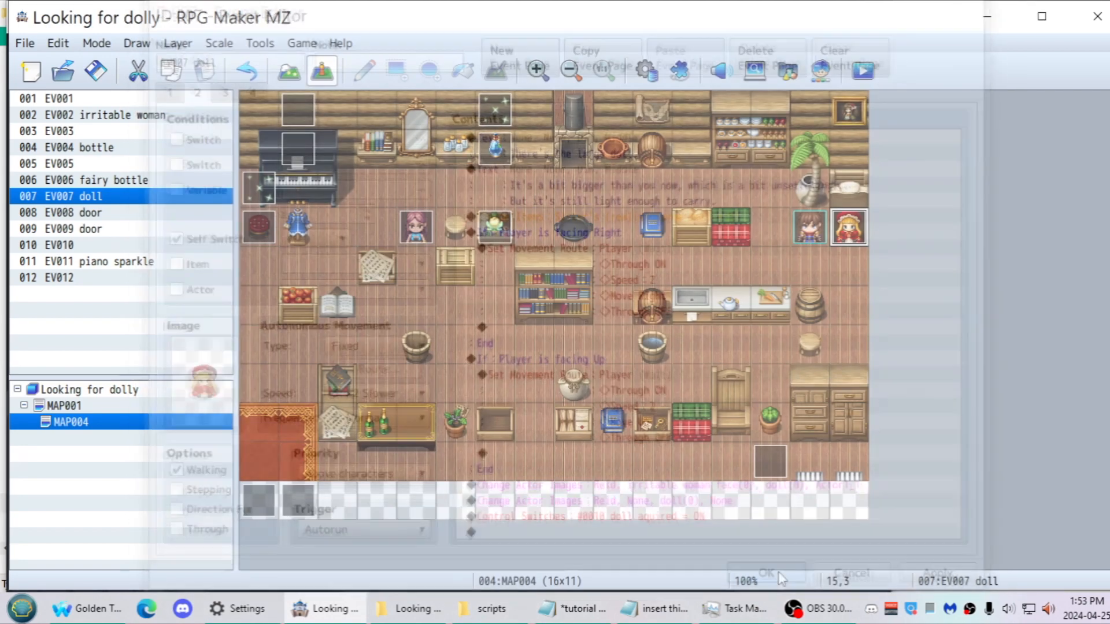
Move the player's starting position to tile 15,4 directly below the doll, and check the directional conditional interaction entry in the Notepad notes
click(845, 228)
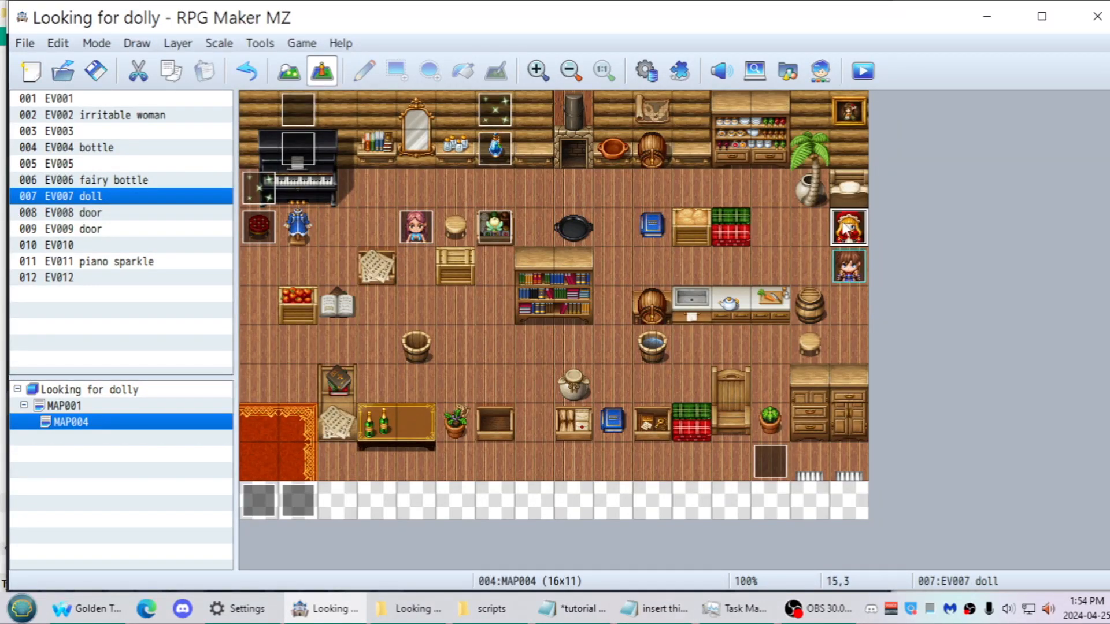
click(841, 257)
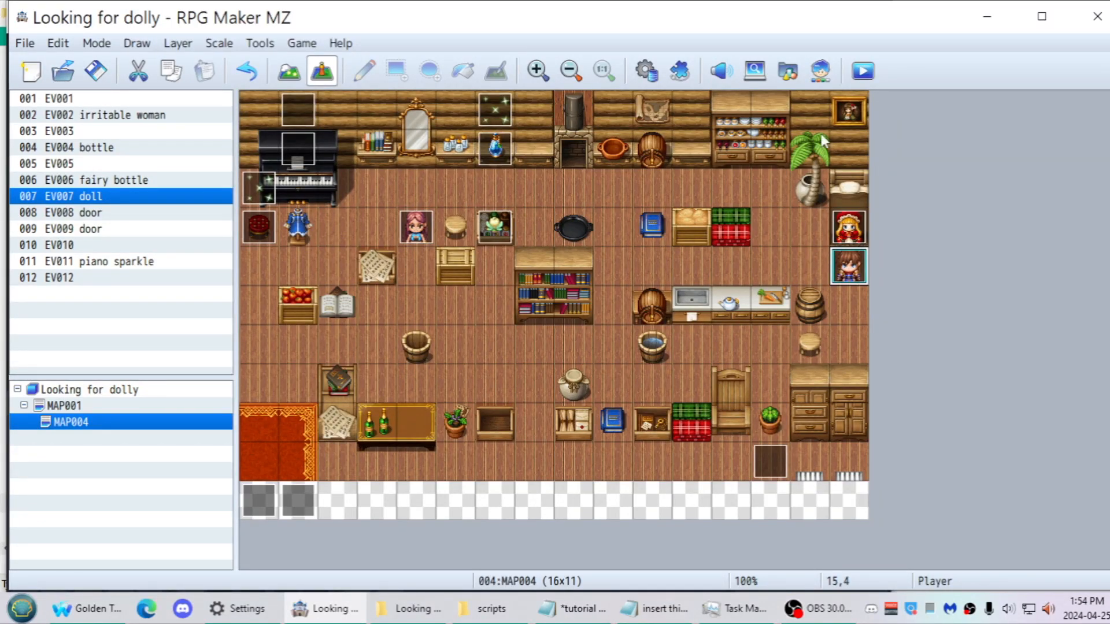
click(572, 609)
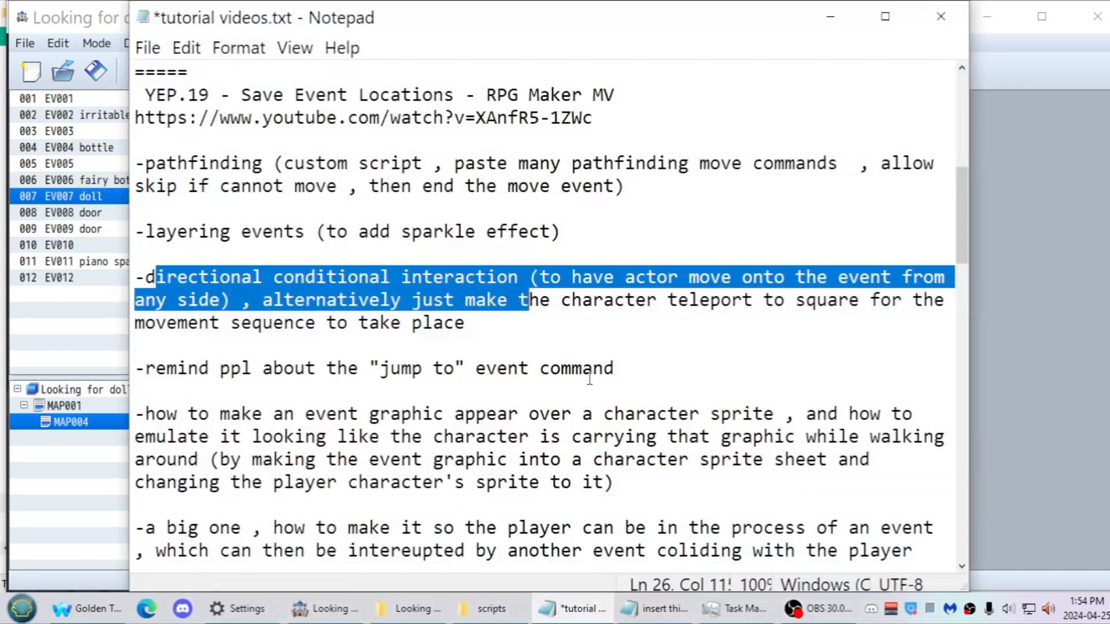
key(alt+Tab)
Try a Transfer Player command to MAP004 tile 14,3 before the doll event's facing Right branch, discard it, and close the event
click(847, 228)
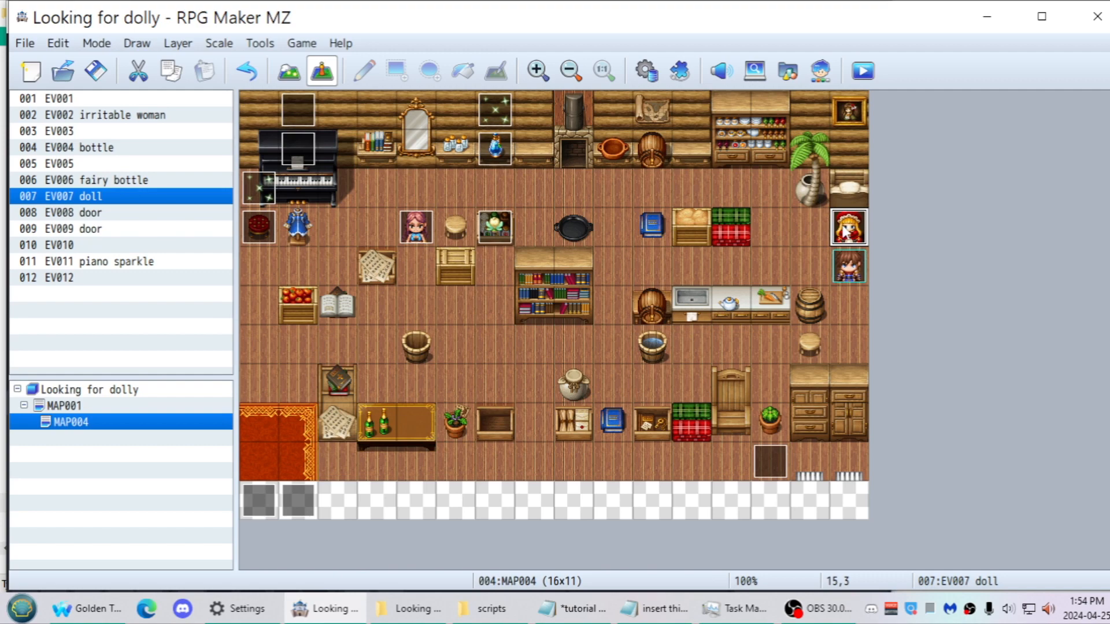
double_click(847, 227)
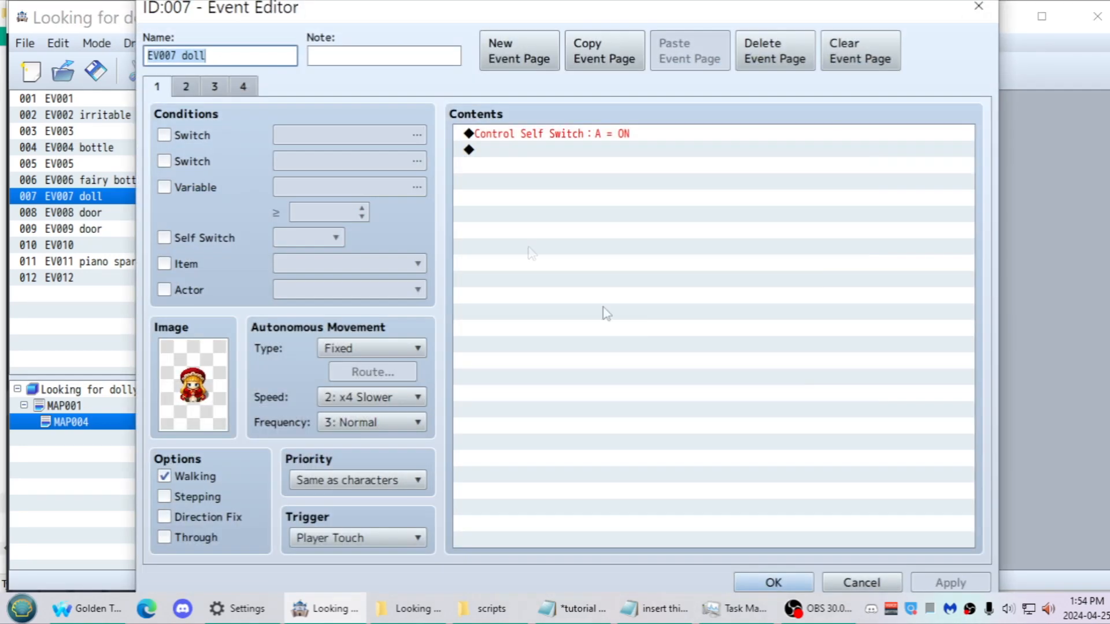
click(186, 88)
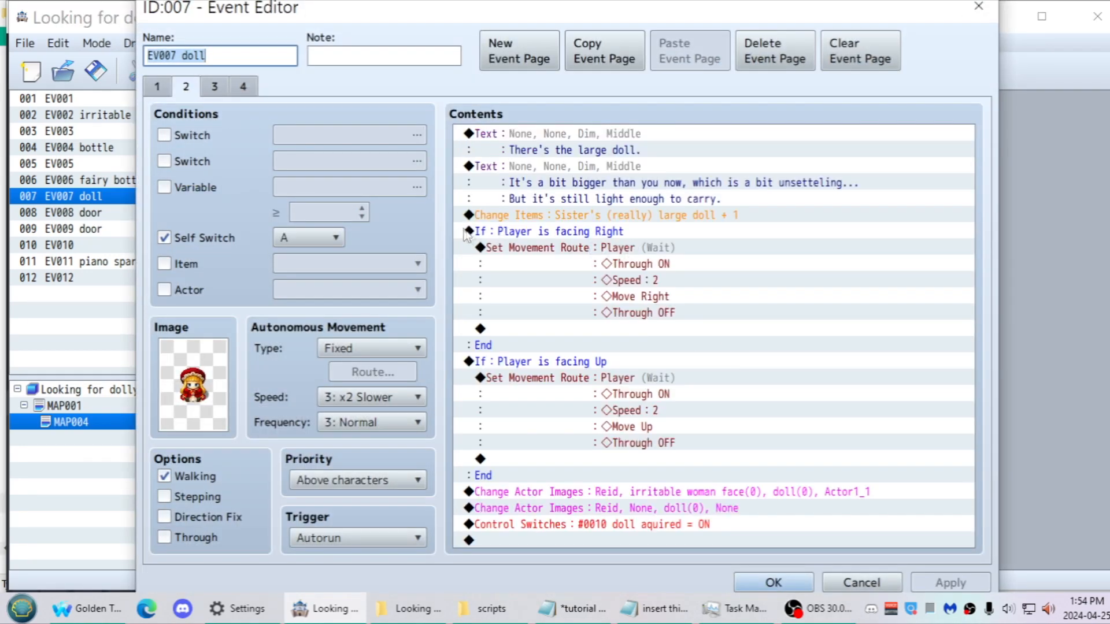
click(472, 234)
key(Insert)
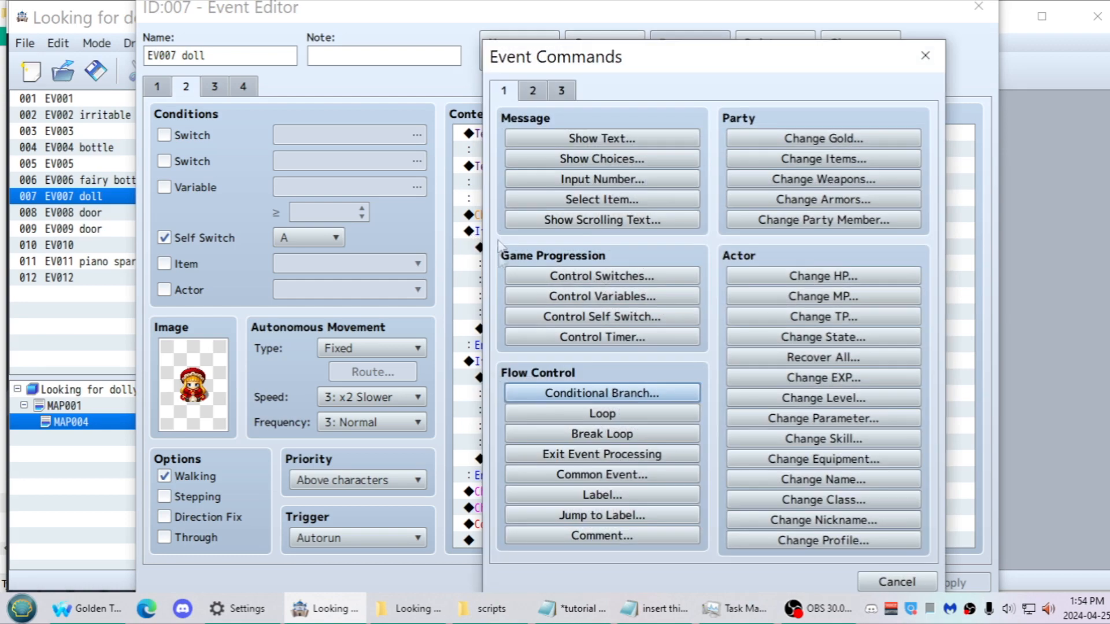
click(532, 93)
click(602, 139)
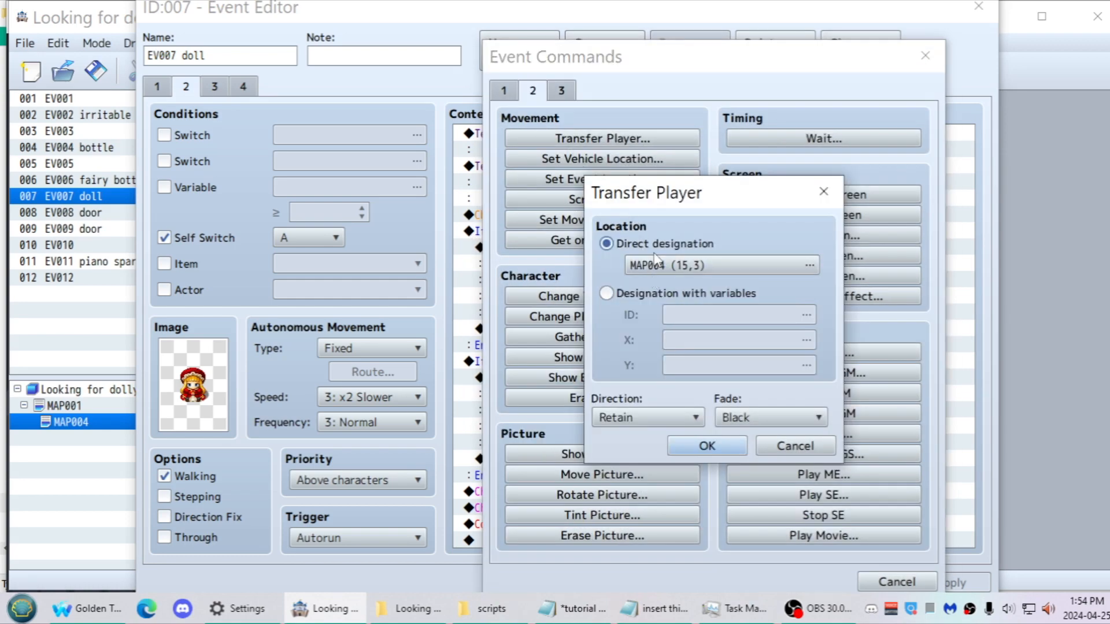
click(692, 270)
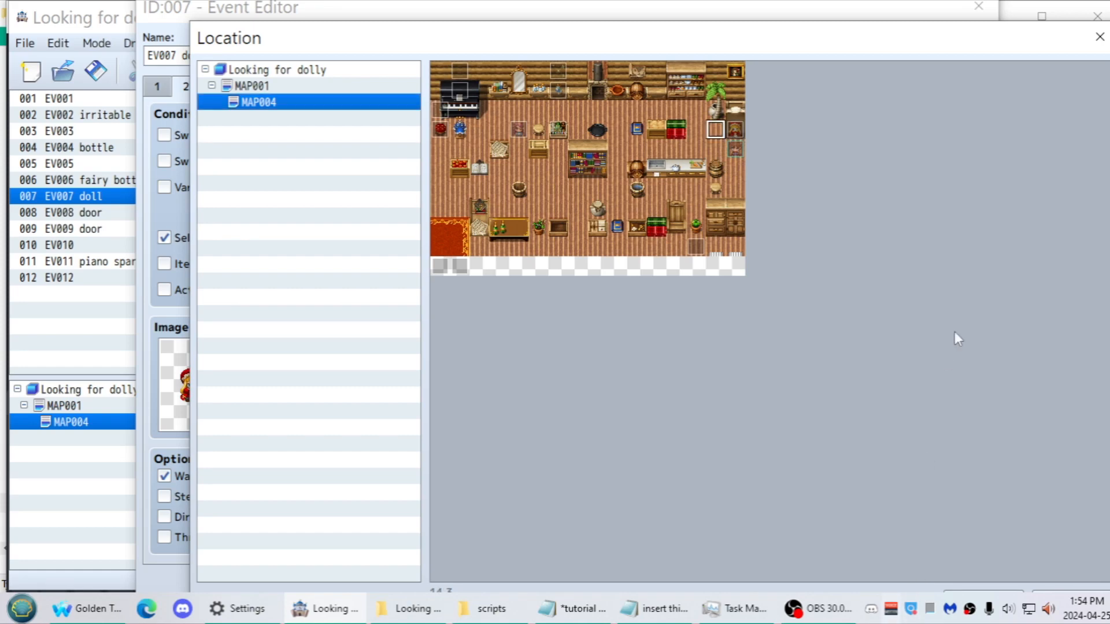
drag(856, 45, 817, 27)
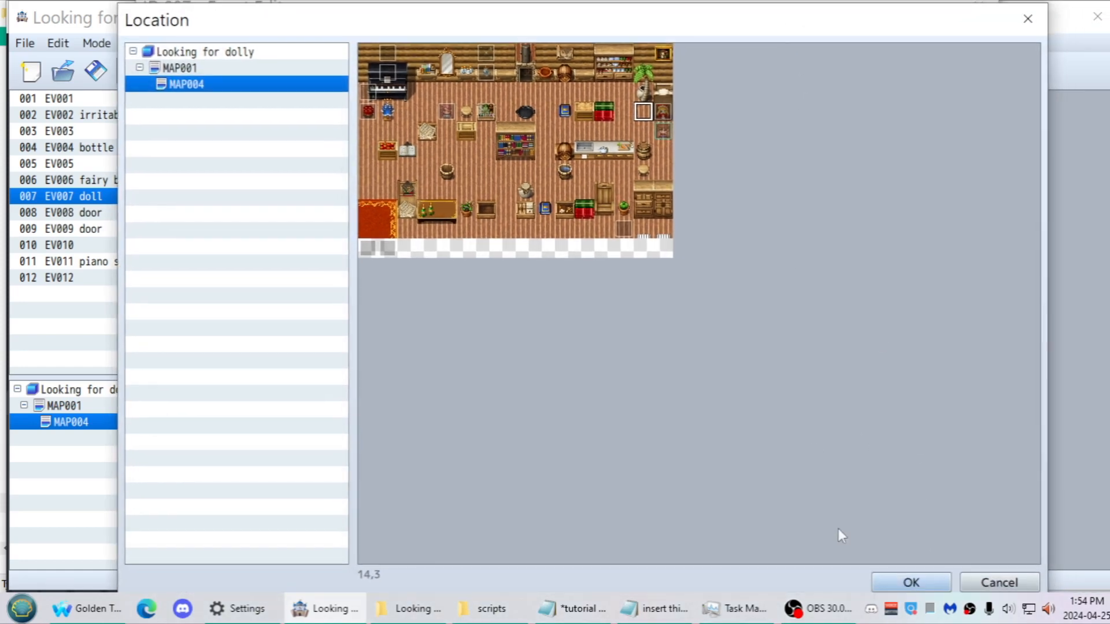
click(897, 582)
key(Escape)
key(Escape)
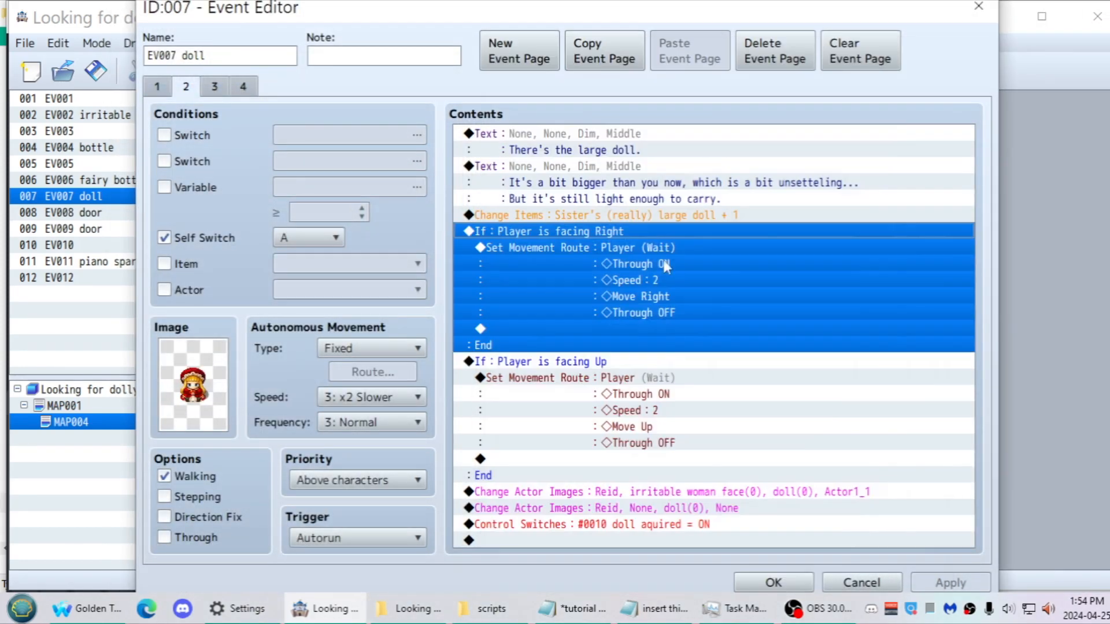
click(596, 384)
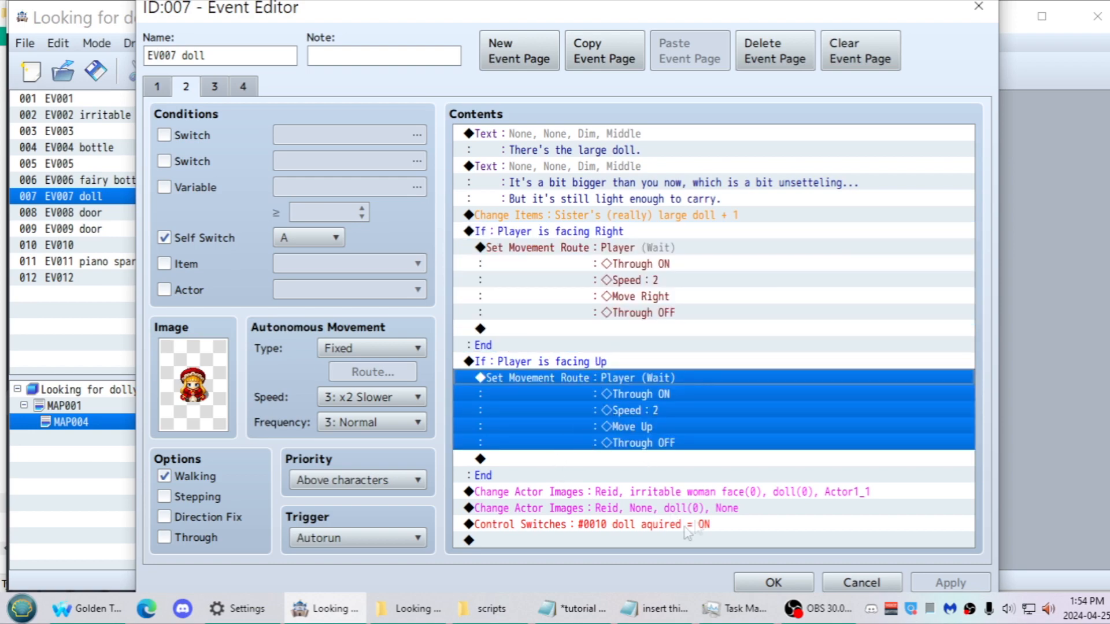
click(774, 583)
In the Notepad notes, relocate the reminder about the "jump to" event command below the paragraph on making an event graphic appear over a character
click(572, 609)
drag(614, 368, 313, 370)
drag(137, 368, 567, 386)
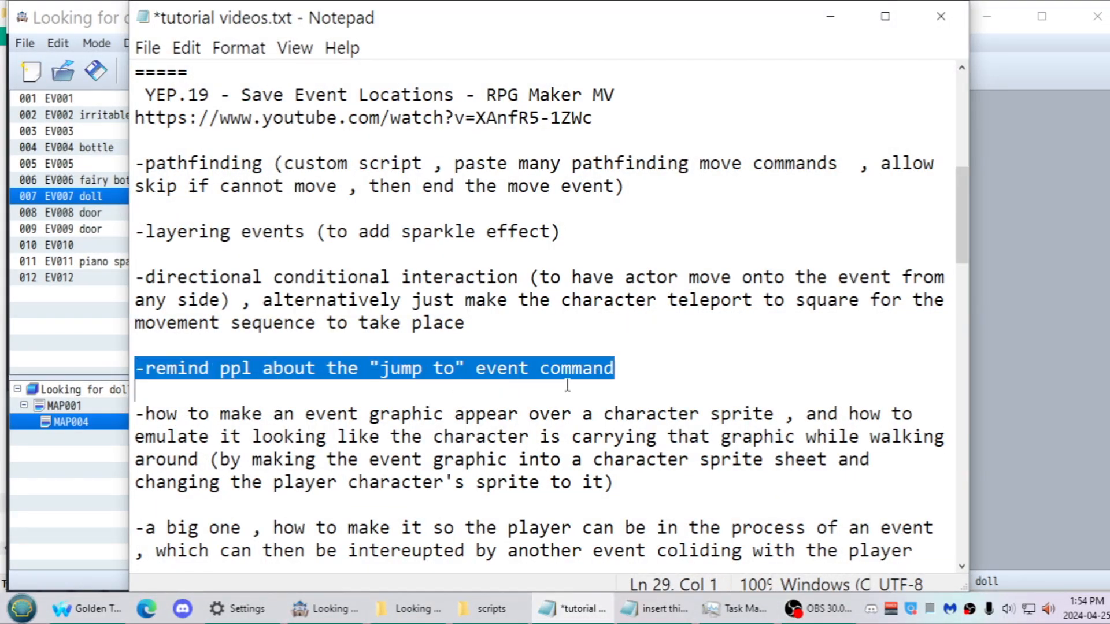
key(ctrl+x)
key(BackSpace)
click(762, 429)
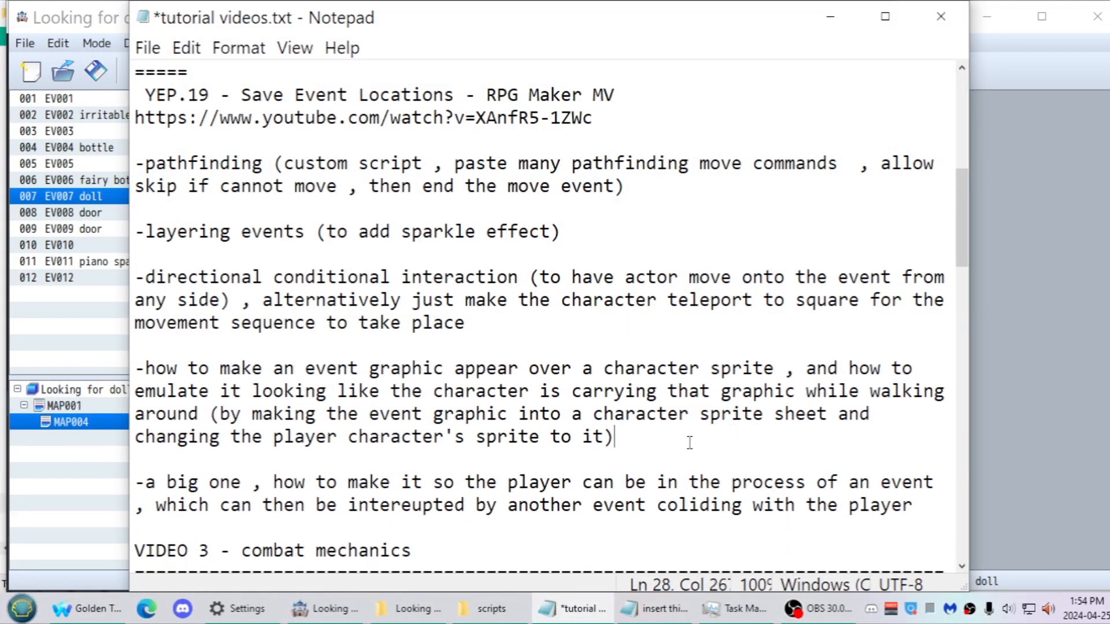
key(Return)
key(Return)
key(ctrl+v)
key(BackSpace)
Consult the event-graphic note, return to RPG Maker MZ, and examine the settings and commands on pages 1 to 3 of doll event 007
drag(435, 369, 529, 368)
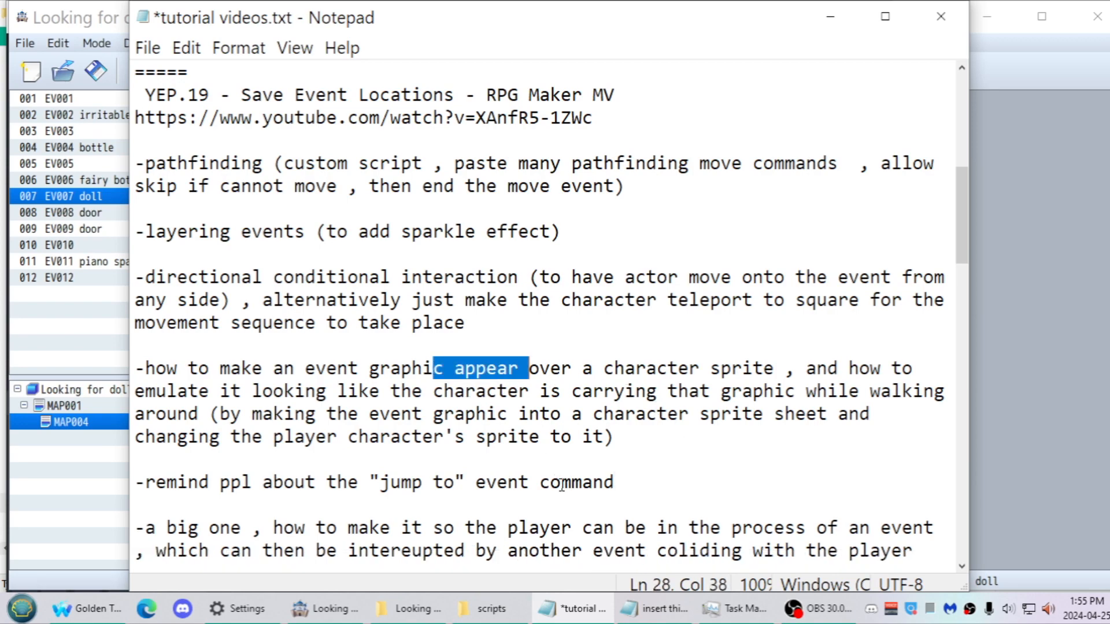
click(580, 618)
double_click(848, 235)
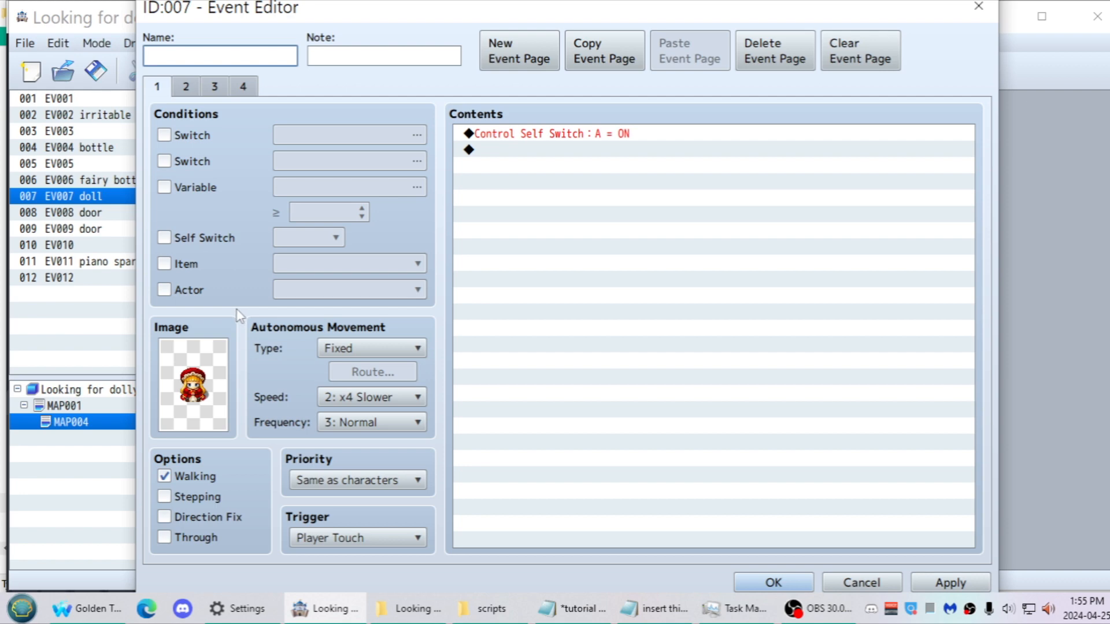
key(ctrl+Tab)
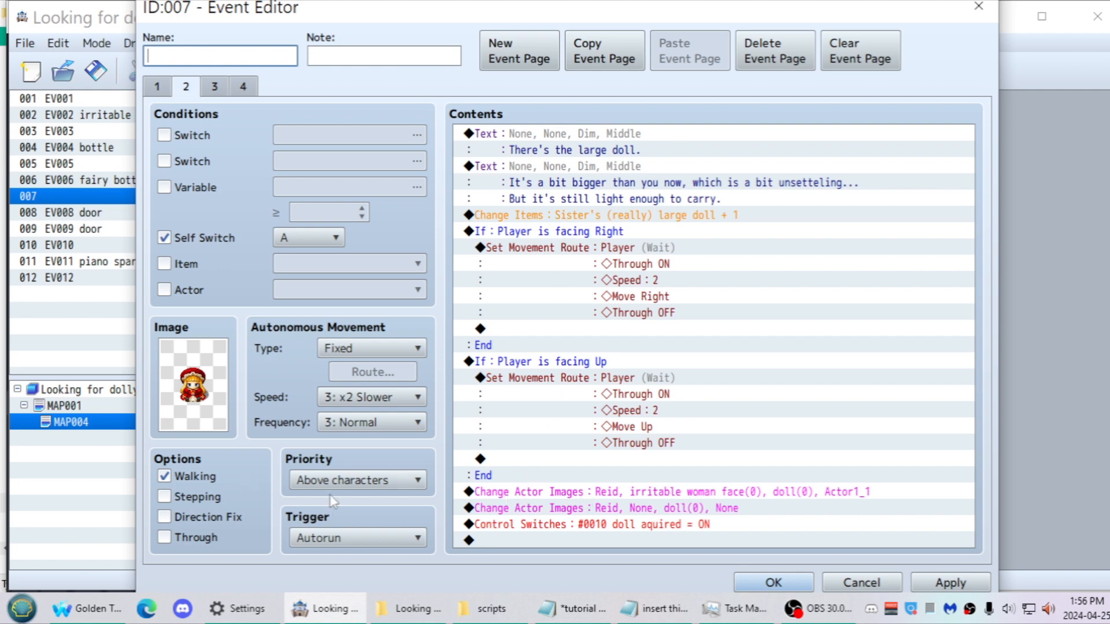
click(591, 383)
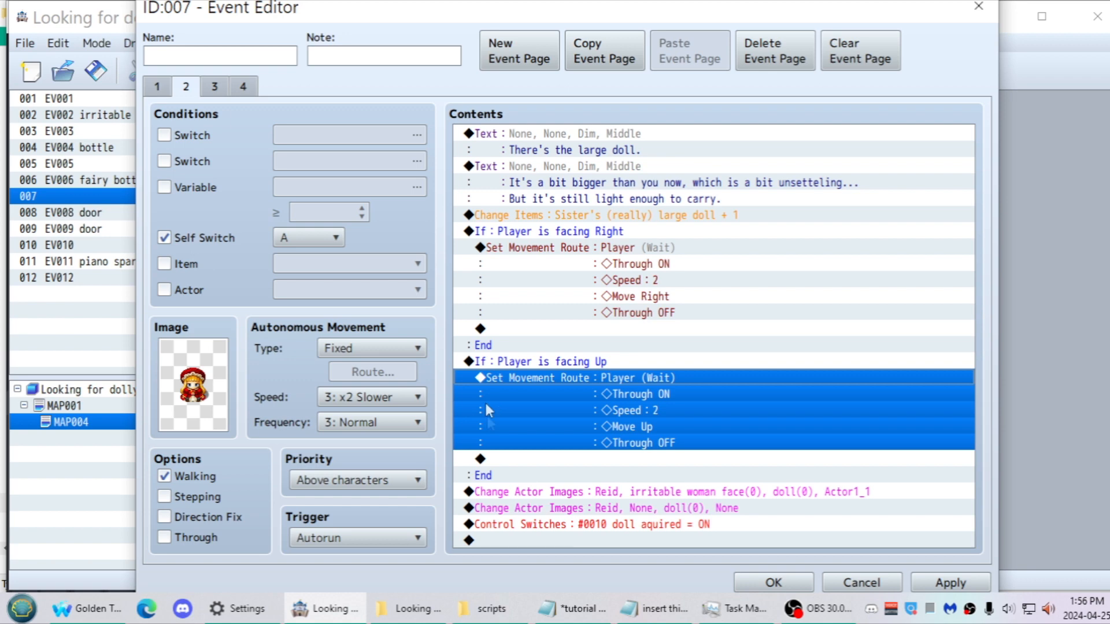
click(547, 493)
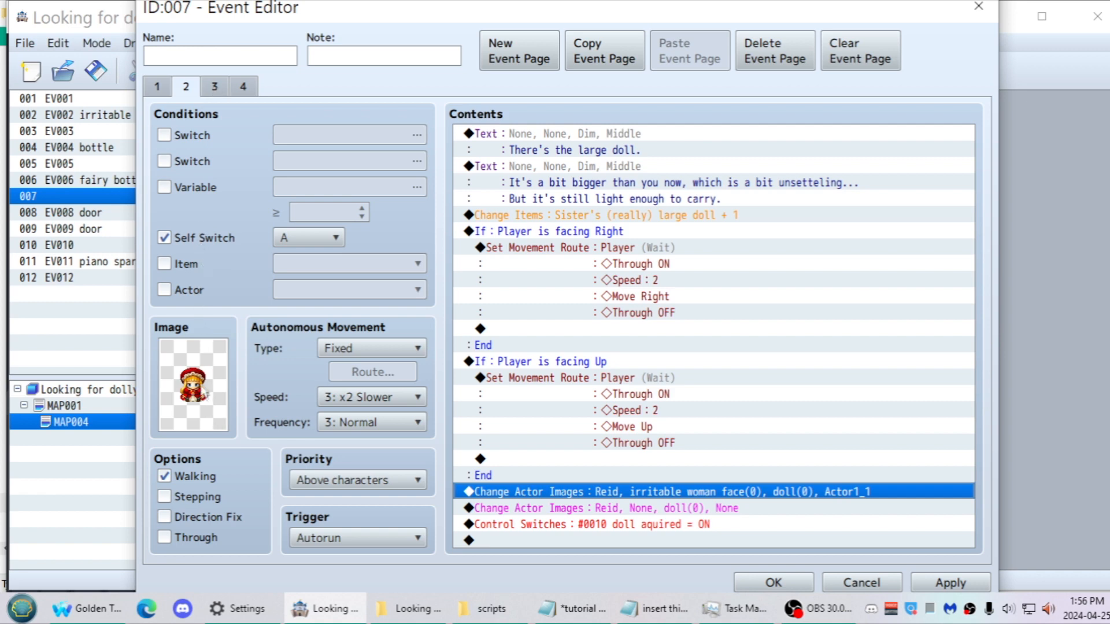
click(214, 86)
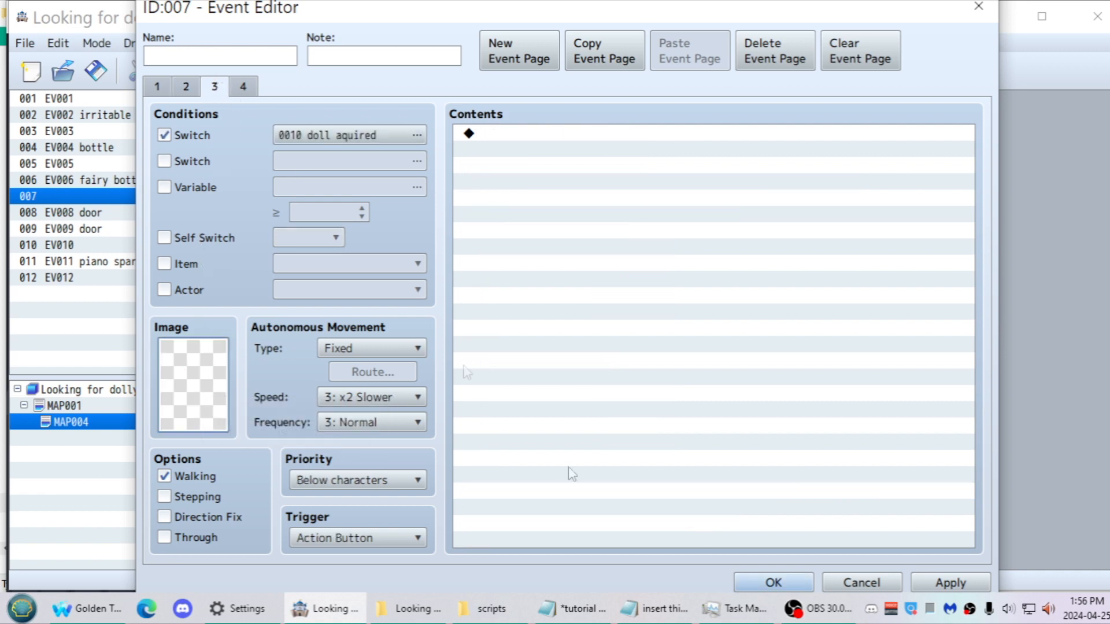
Inspect the doll character image used by the Change Actor Images command on page 2 of the doll event
click(186, 87)
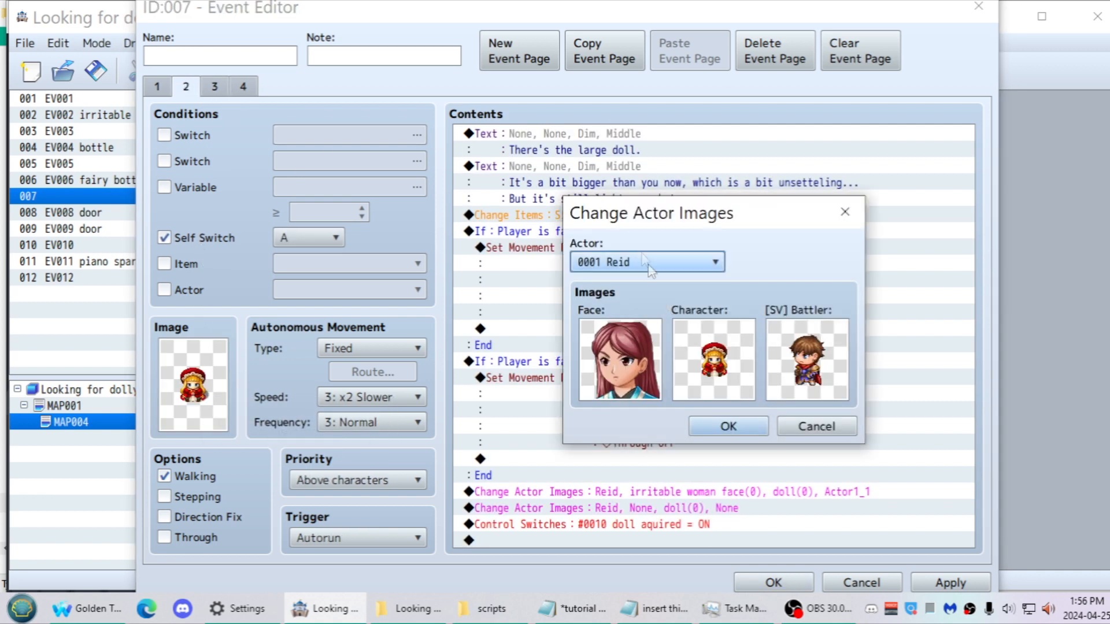
double_click(714, 358)
click(970, 504)
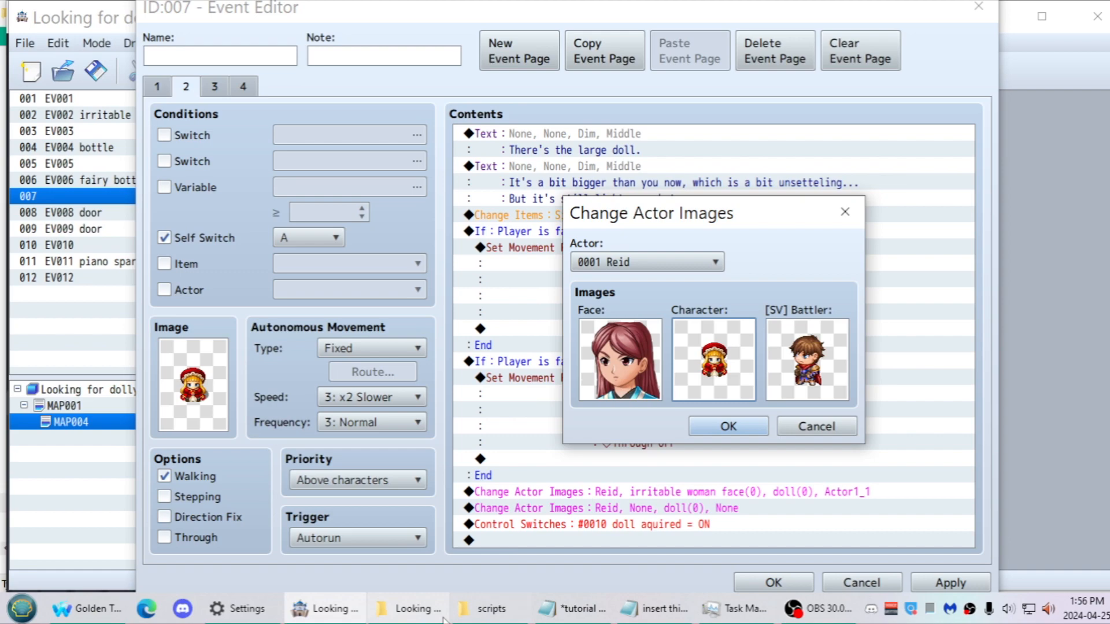
Browse the project's img folder in File Explorer, and examine the doll sprites closely in the tilesets image Inside_C.png
click(443, 616)
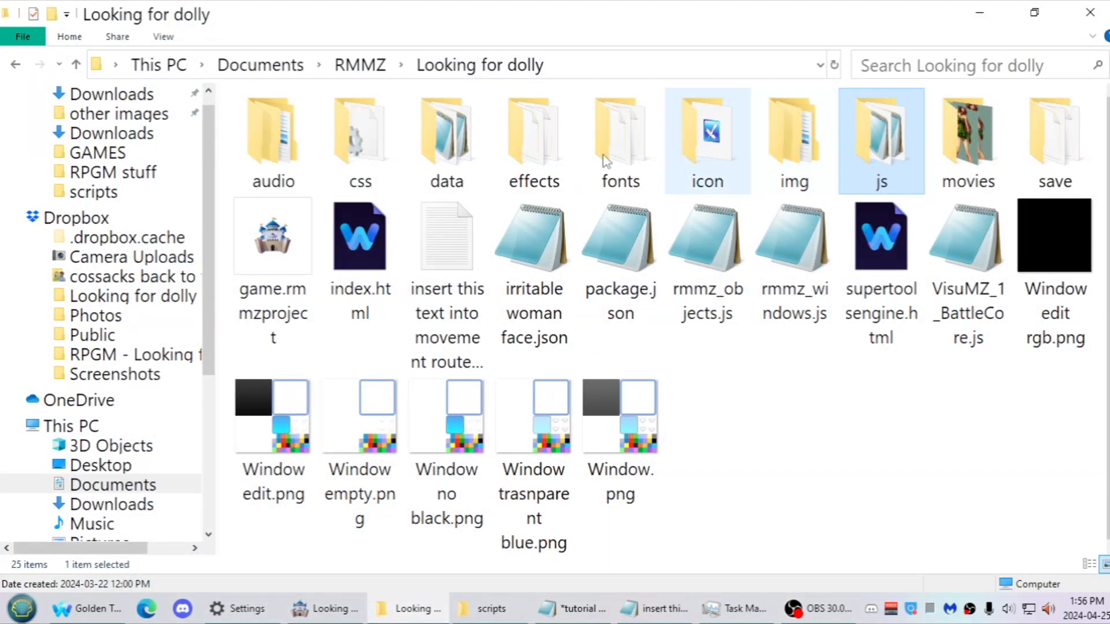
double_click(793, 138)
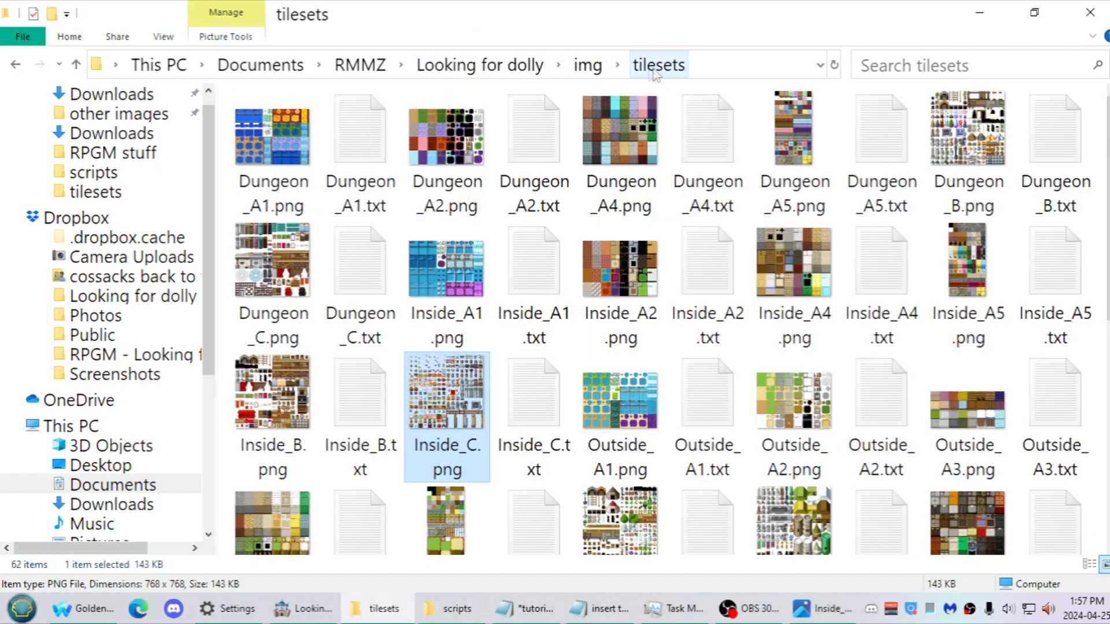
click(801, 610)
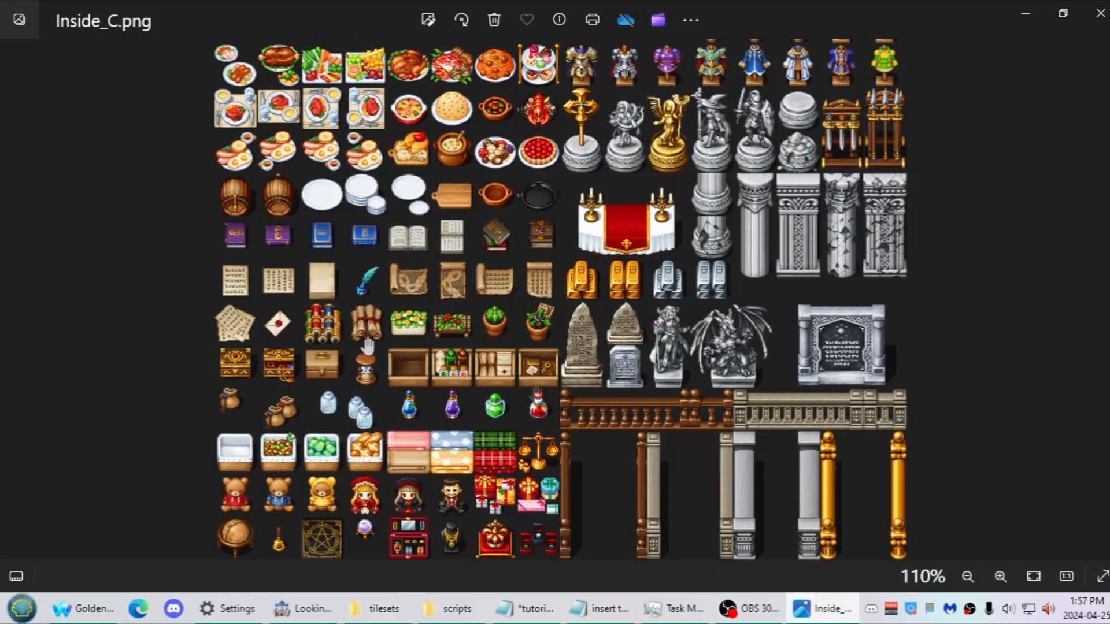
scroll(425, 345, up, 3)
scroll(424, 345, up, 6)
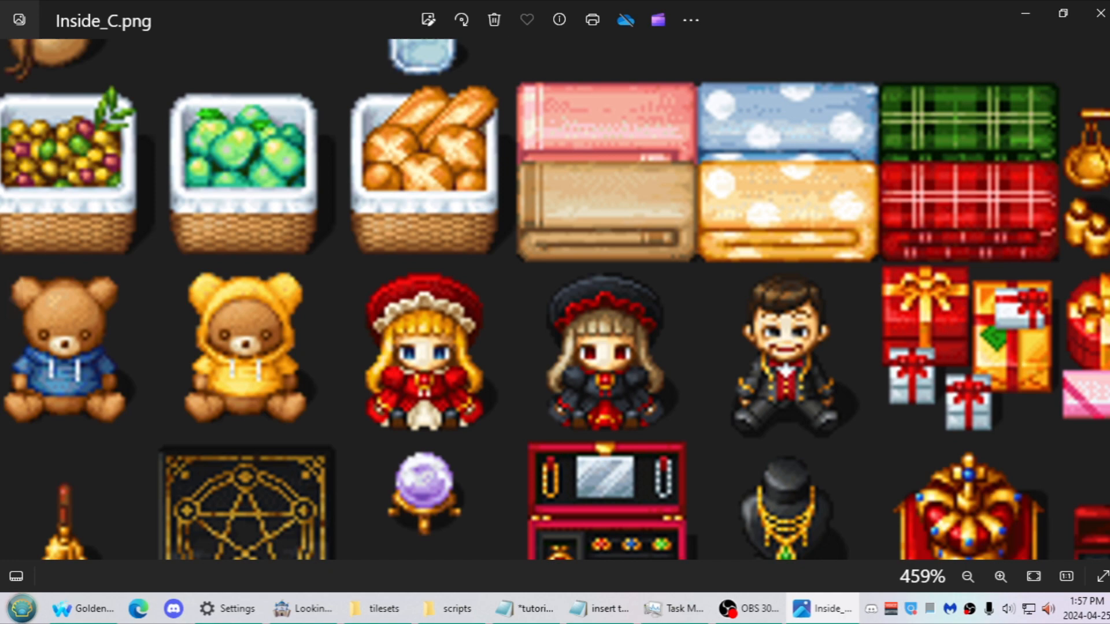
Launch GIMP for working on the doll sprite and the character sheet
key(super)
text(gimp)
key(Return)
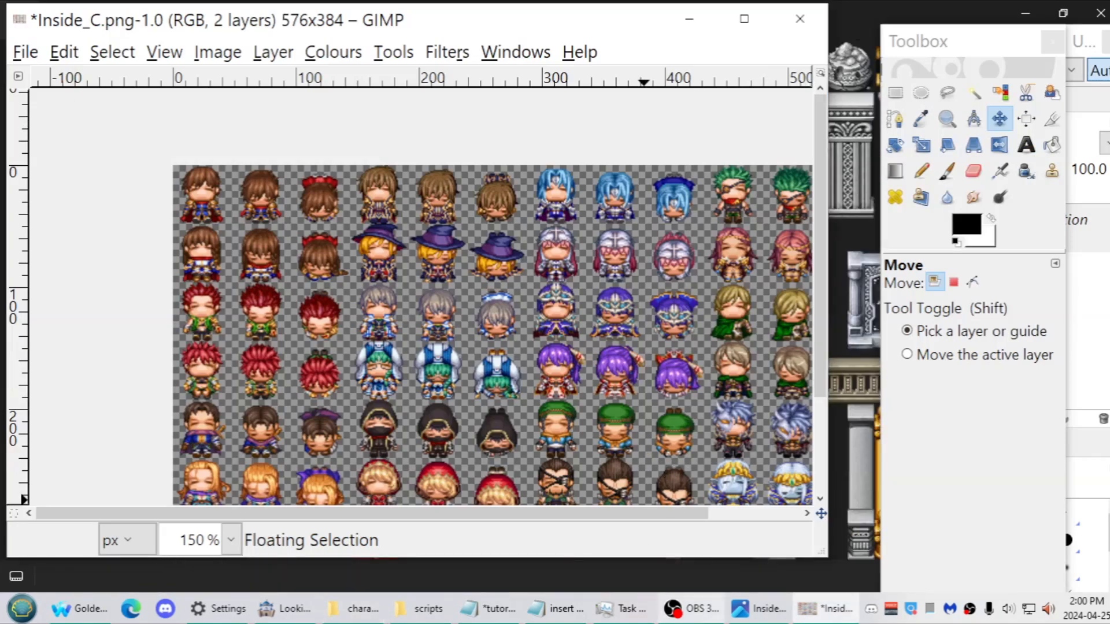
Display the grid over the character sprite sheet that holds the floating doll sprite
scroll(341, 313, down, 3)
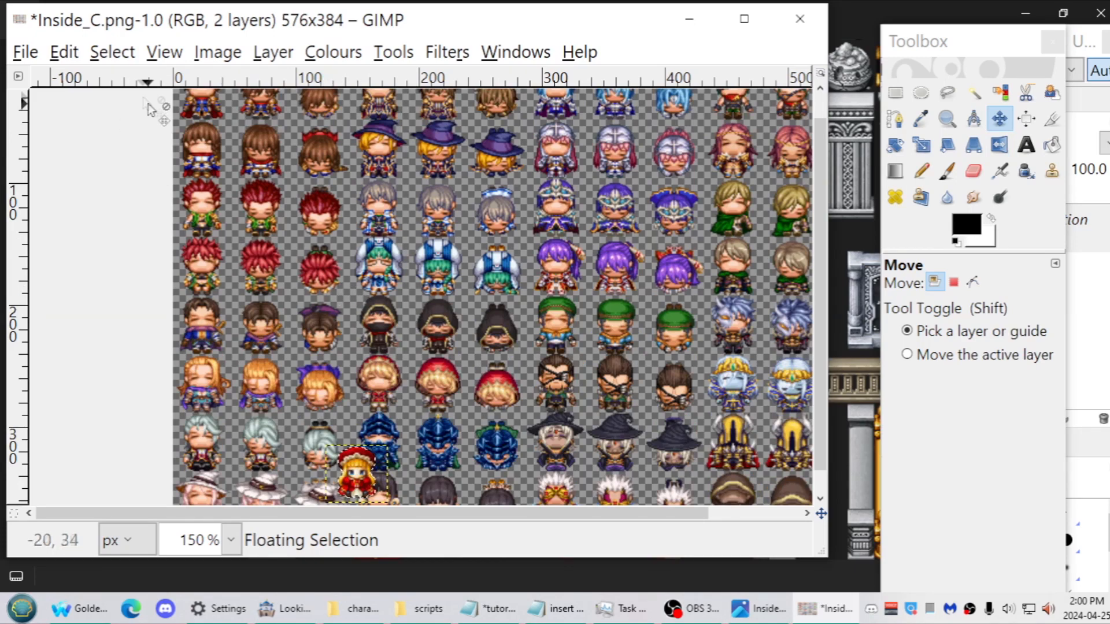
click(219, 53)
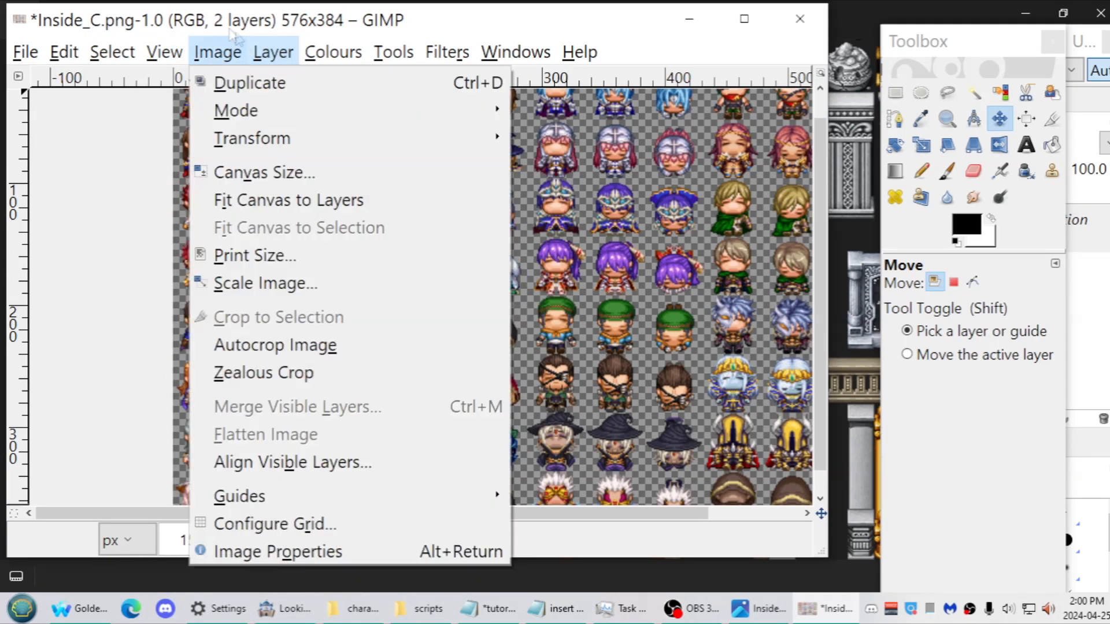
mouse_move(275, 46)
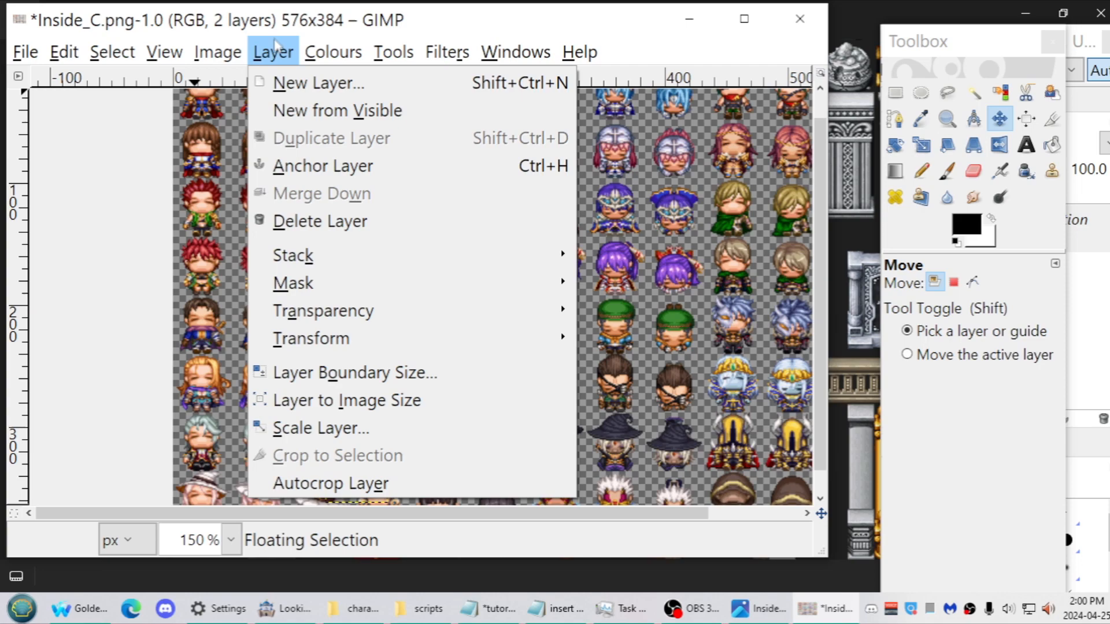
click(163, 54)
ctrl+scroll(230, 445, up, 1)
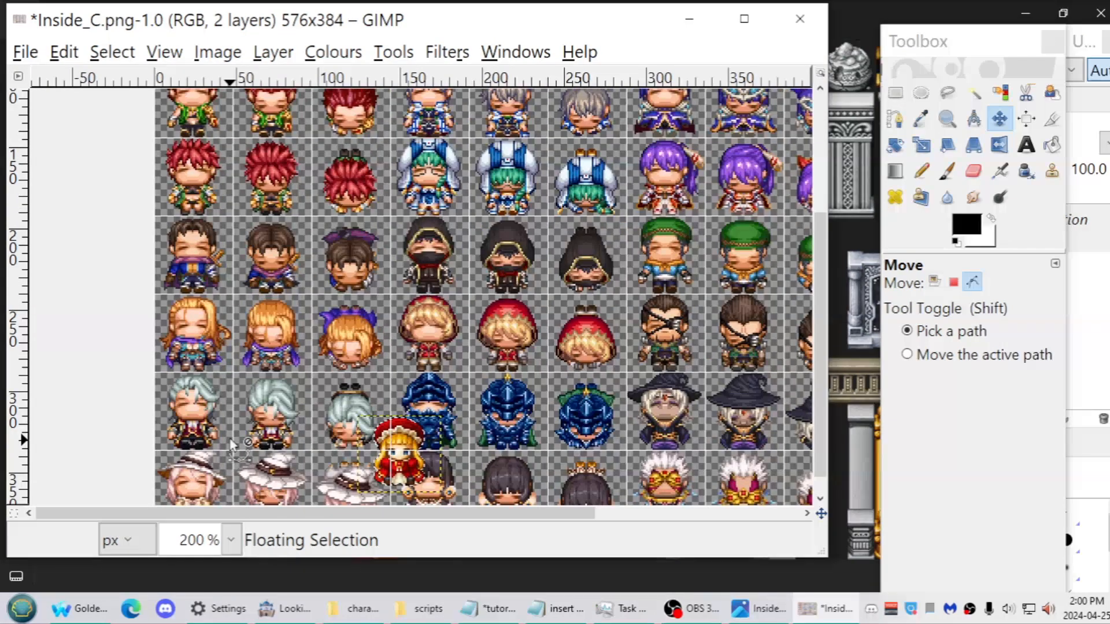
Check the default grid's width and height spacing in pixels in the GIMP preferences
click(30, 56)
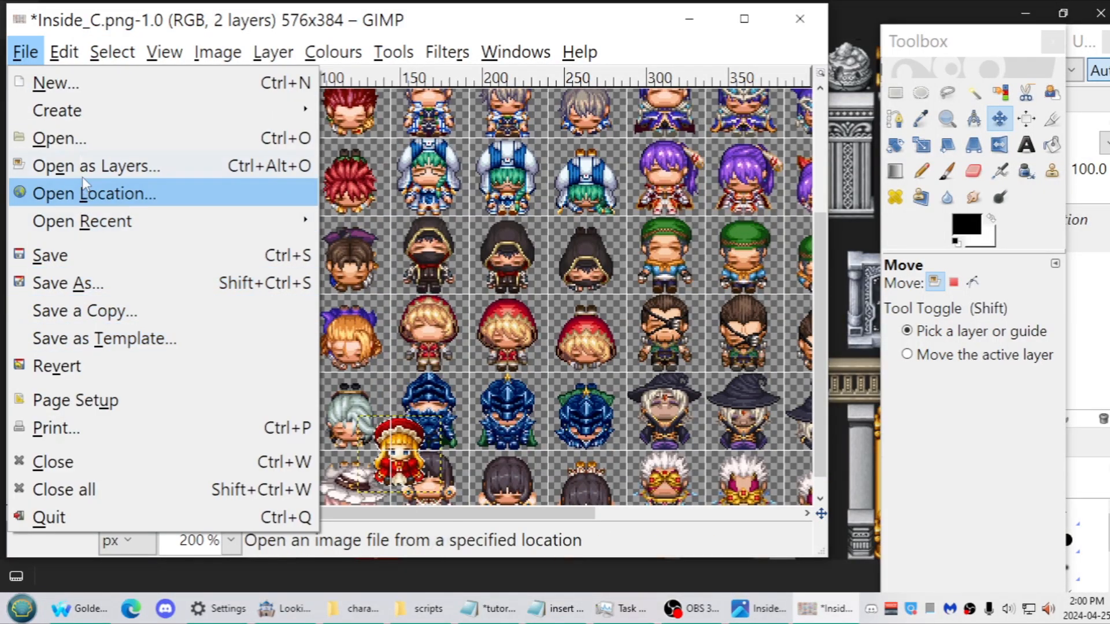
mouse_move(68, 52)
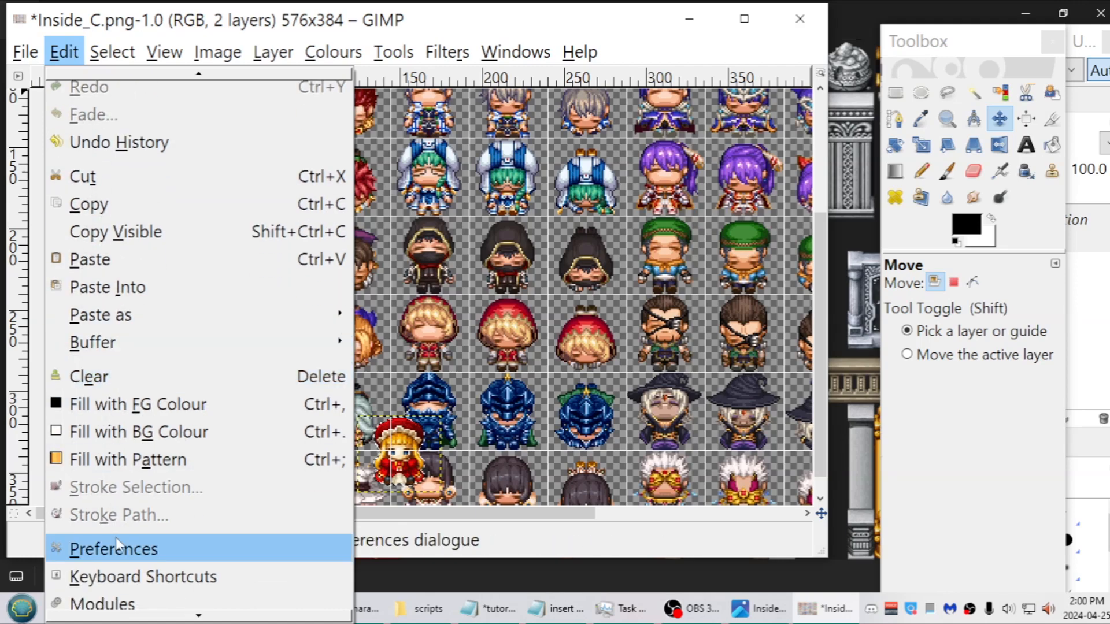
click(95, 548)
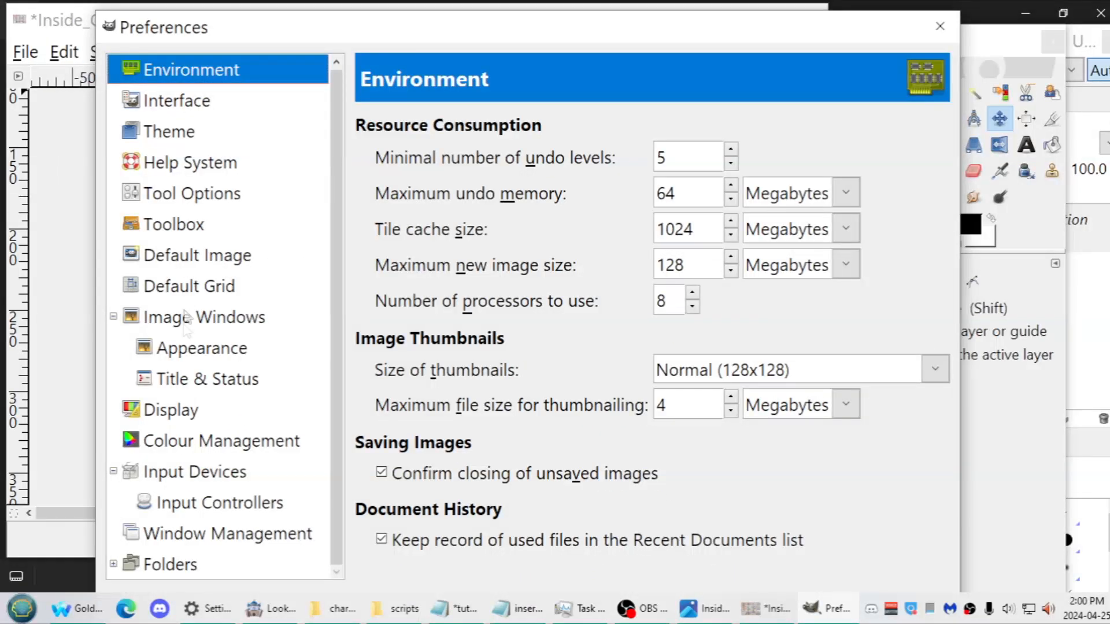
click(188, 296)
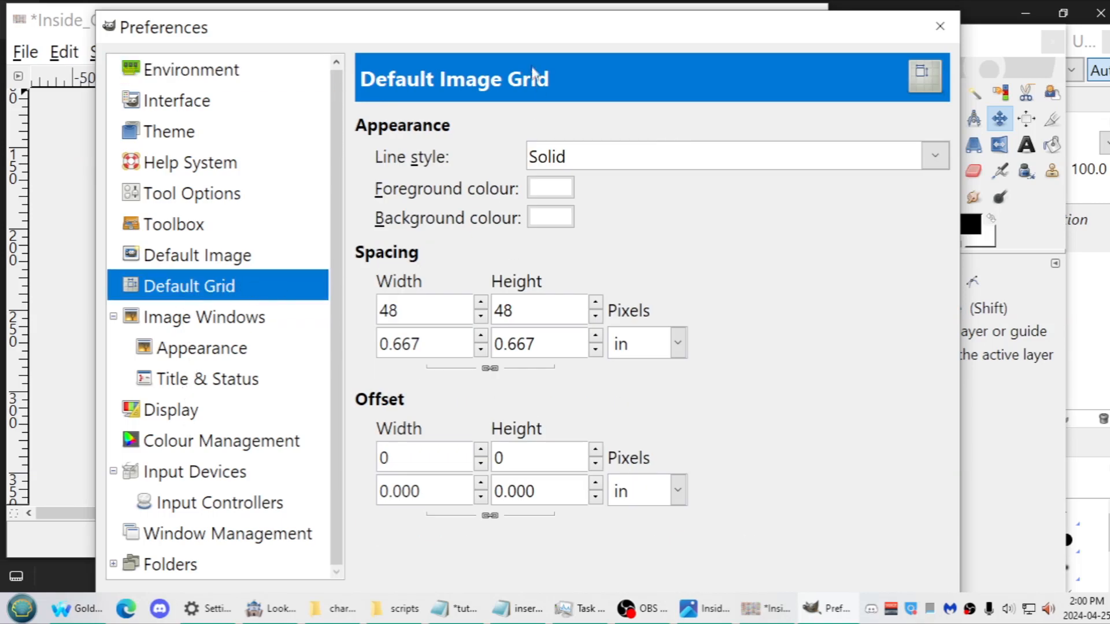
drag(534, 39, 528, 29)
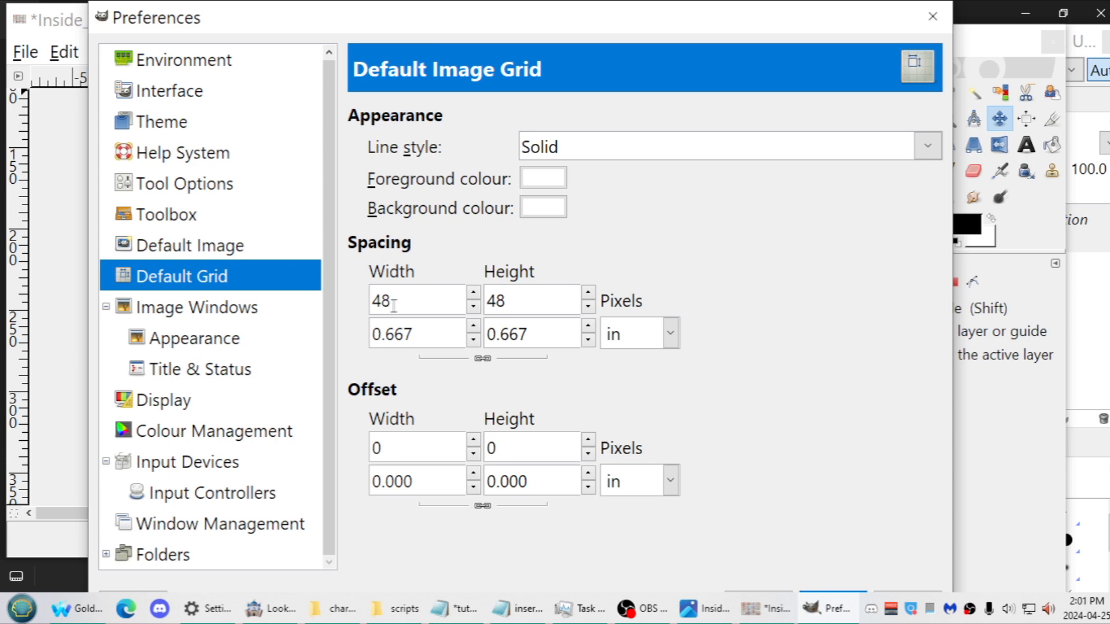
drag(392, 304, 371, 307)
double_click(537, 298)
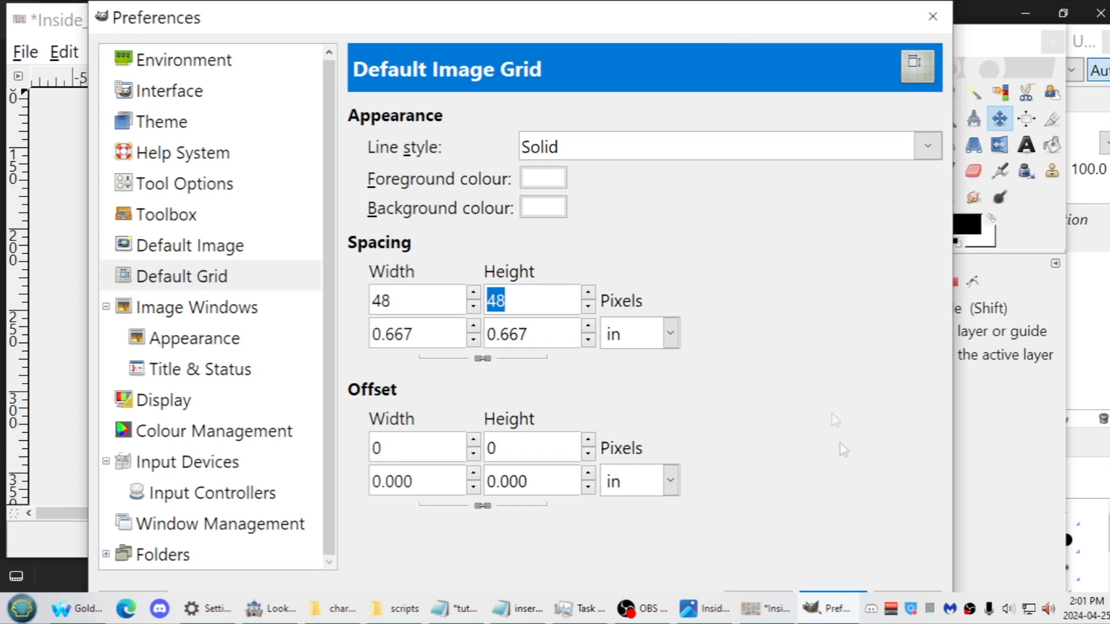
click(766, 609)
click(728, 549)
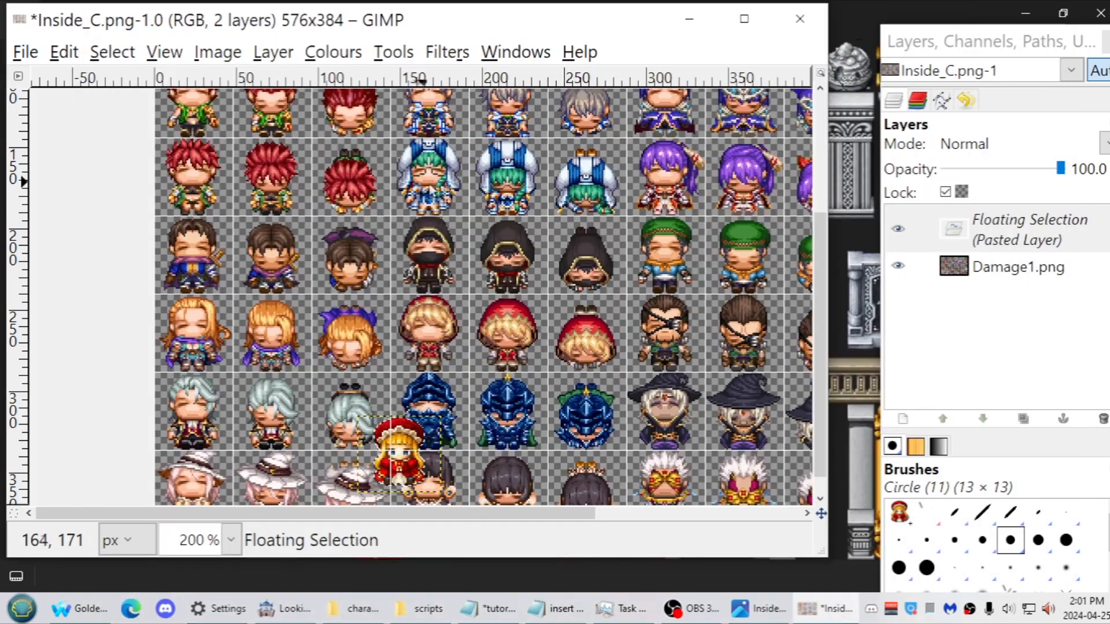
middle_drag(469, 164, 479, 357)
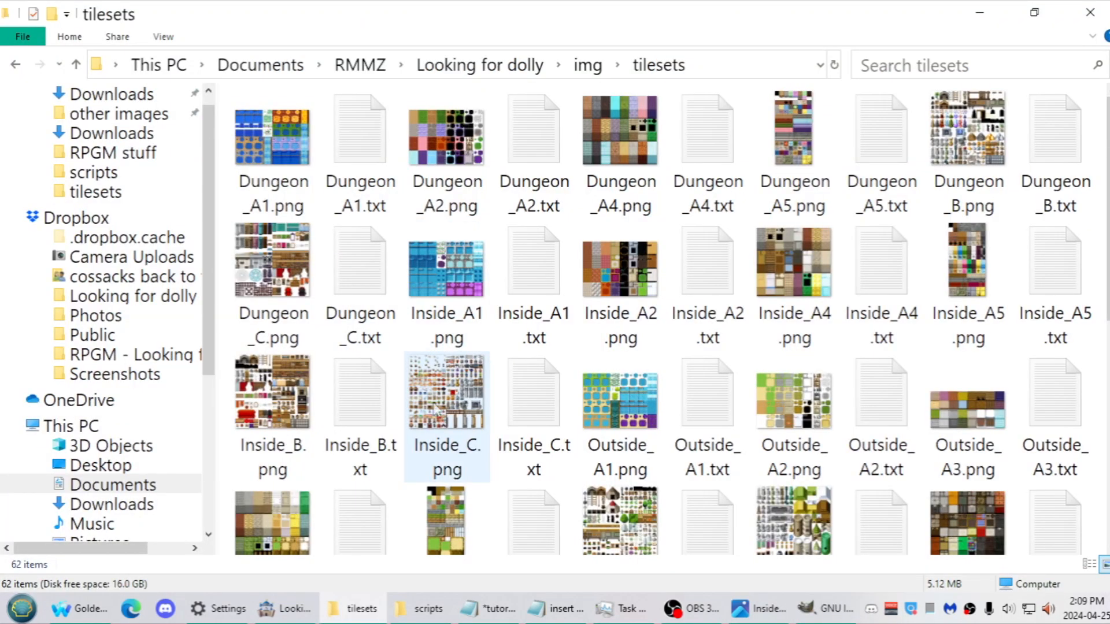
Open Inside_C.png from the tilesets folder in GIMP and copy the 48 × 48 px tile of the red-dressed doll
drag(437, 418, 458, 287)
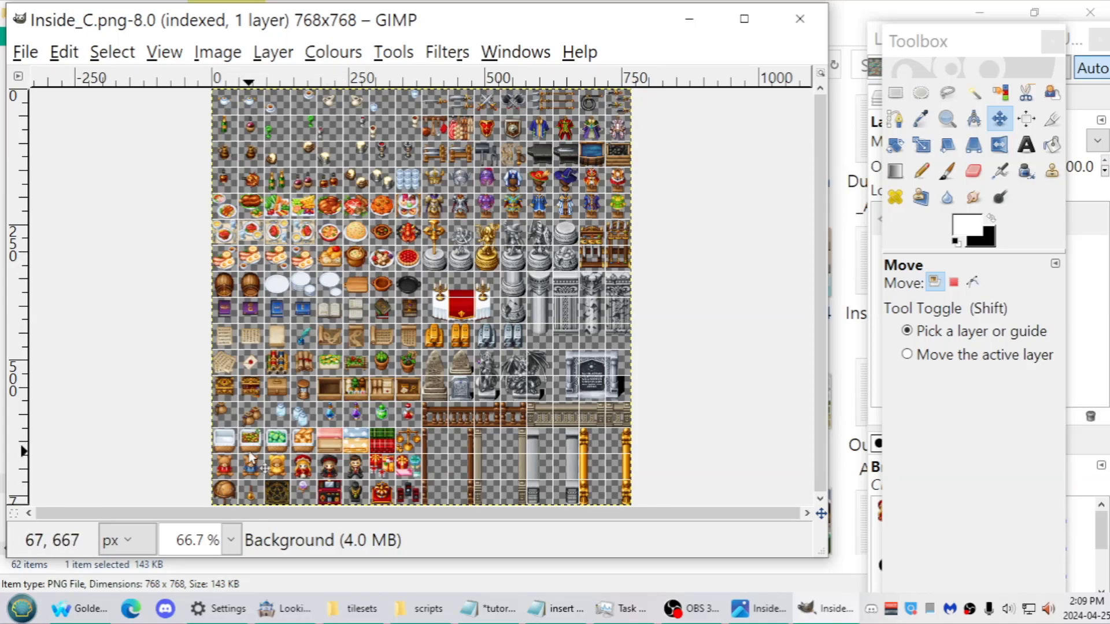
ctrl+scroll(289, 448, up, 4)
scroll(306, 300, down, 3)
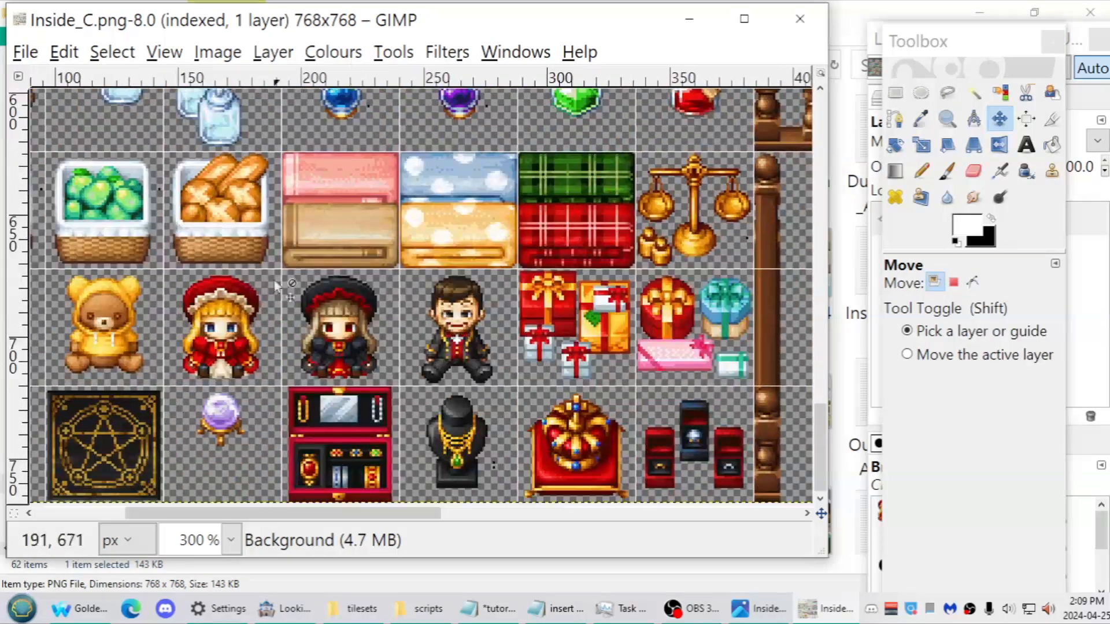
ctrl+scroll(277, 284, up, 1)
scroll(286, 255, left, 3)
scroll(286, 254, up, 1)
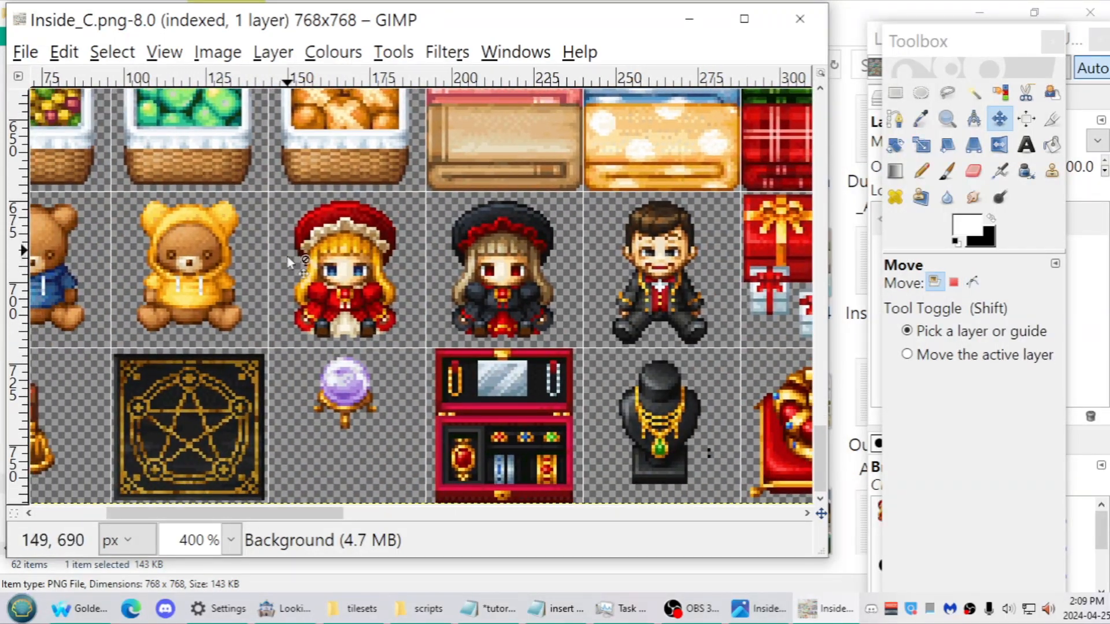
key(r)
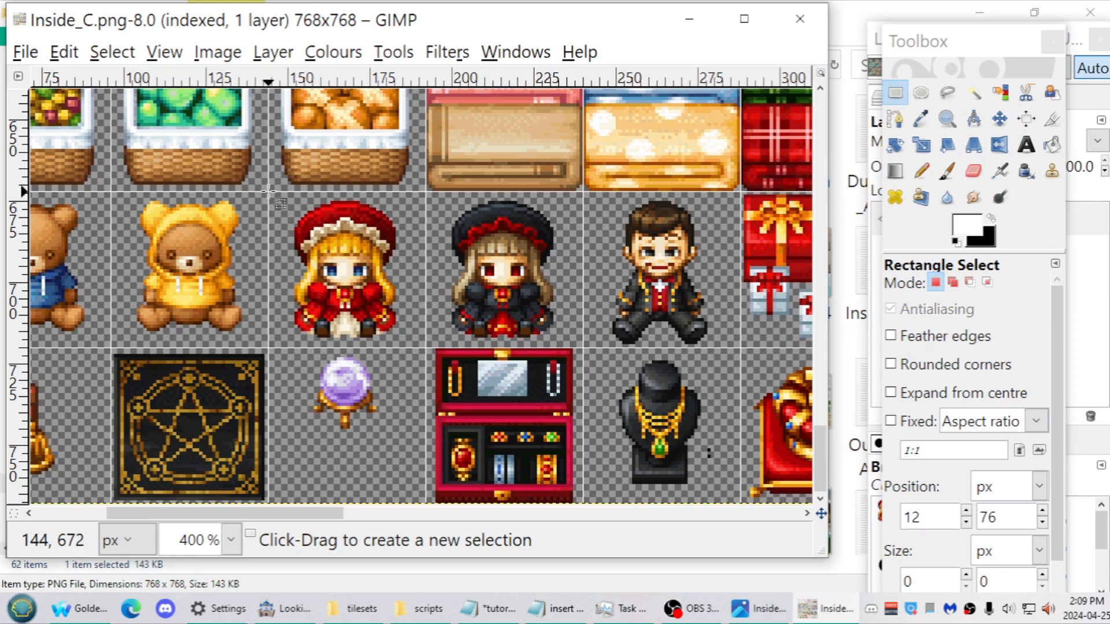
drag(269, 191, 426, 347)
key(ctrl+c)
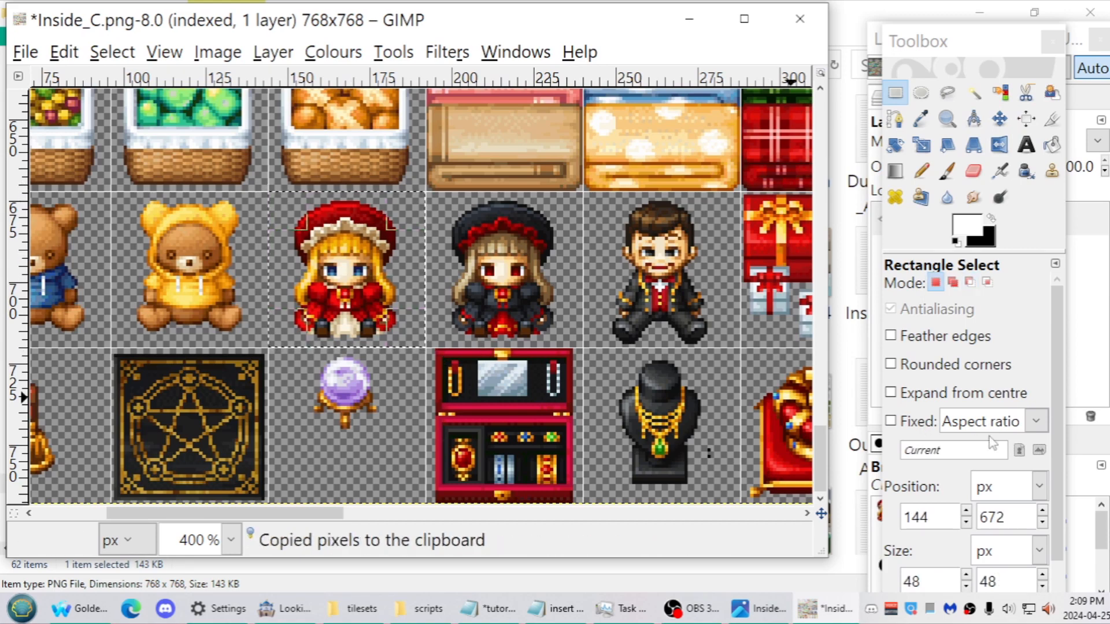
Delete the tileset layer so the 768 × 768 image is left empty
click(1085, 284)
key(Delete)
ctrl+scroll(370, 271, down, 4)
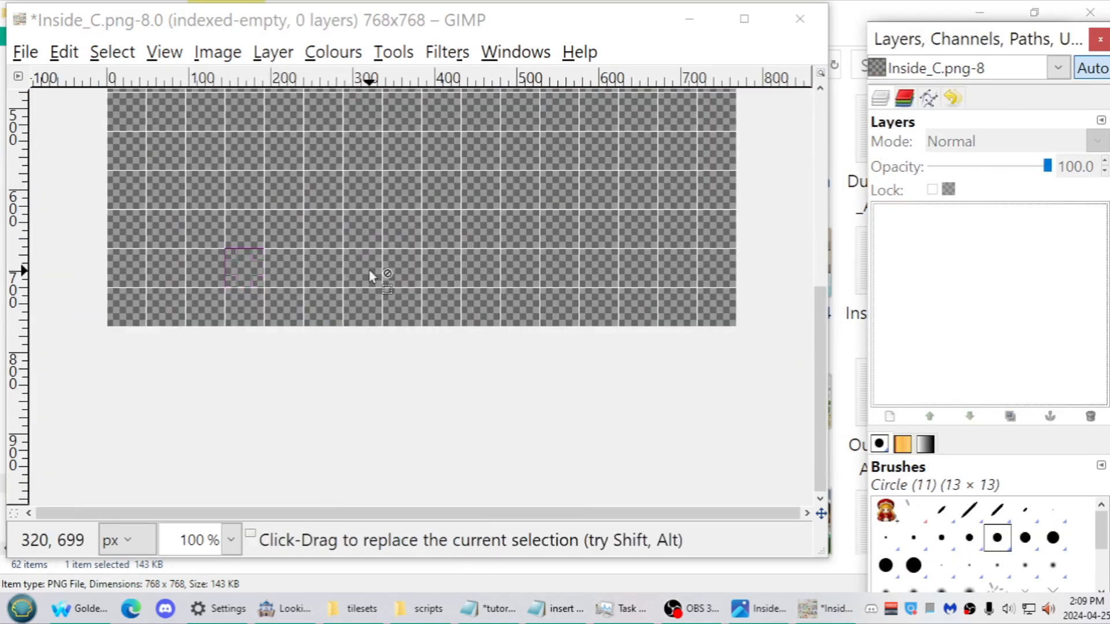
middle_drag(369, 271, 367, 455)
ctrl+scroll(332, 373, down, 1)
Bring People4.png from the project's img/characters folder into the empty image as a layer
click(356, 607)
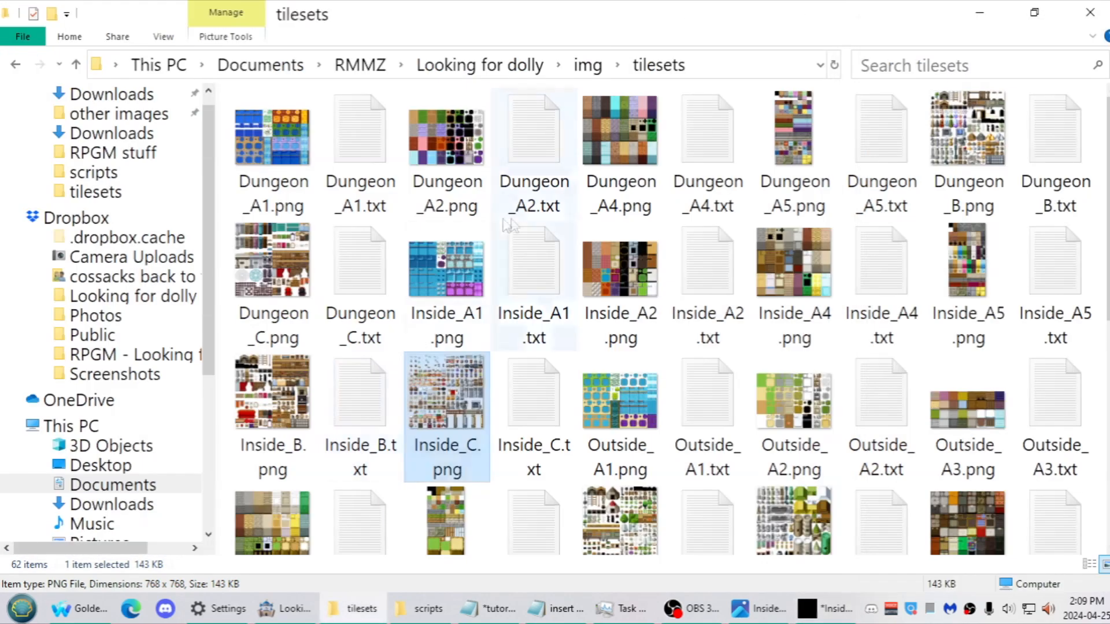
click(586, 66)
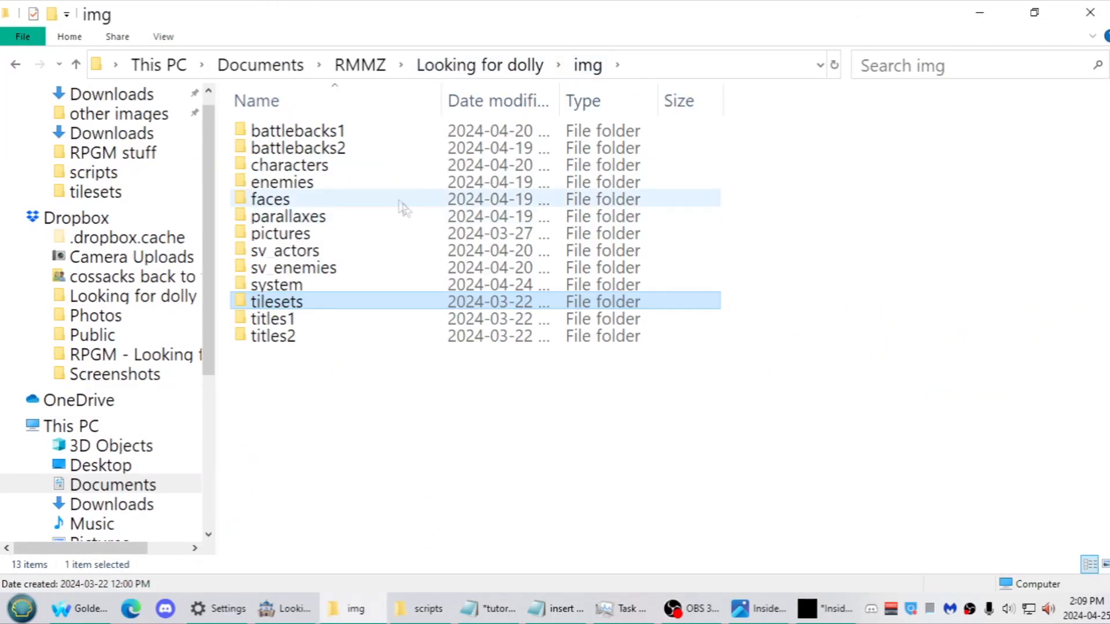
double_click(384, 167)
scroll(463, 376, down, 5)
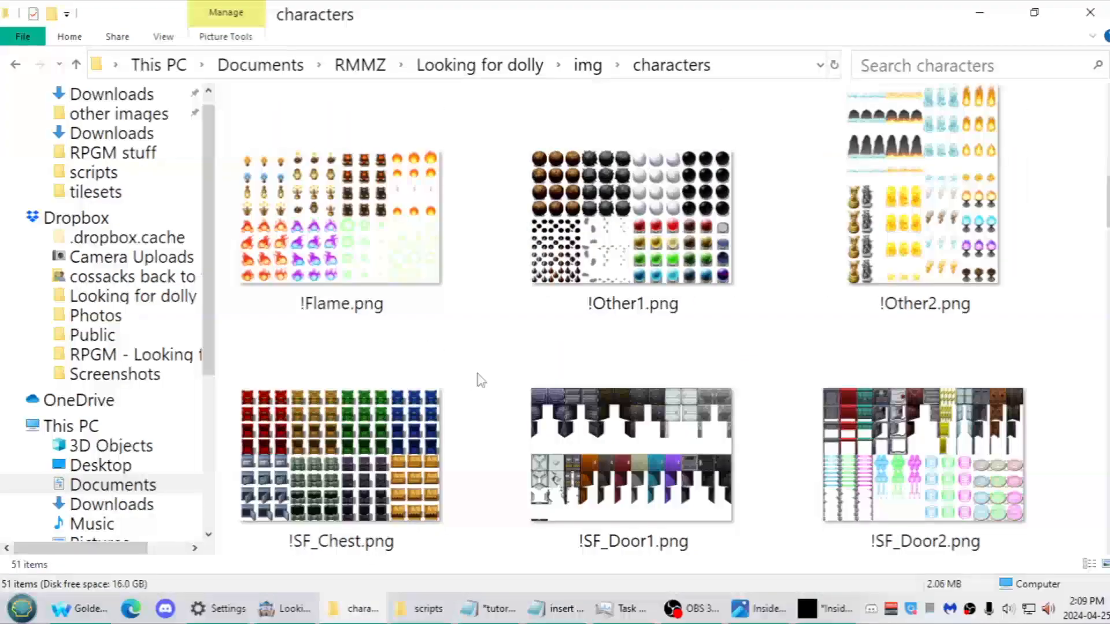
scroll(479, 379, down, 10)
scroll(463, 379, down, 3)
drag(594, 231, 417, 211)
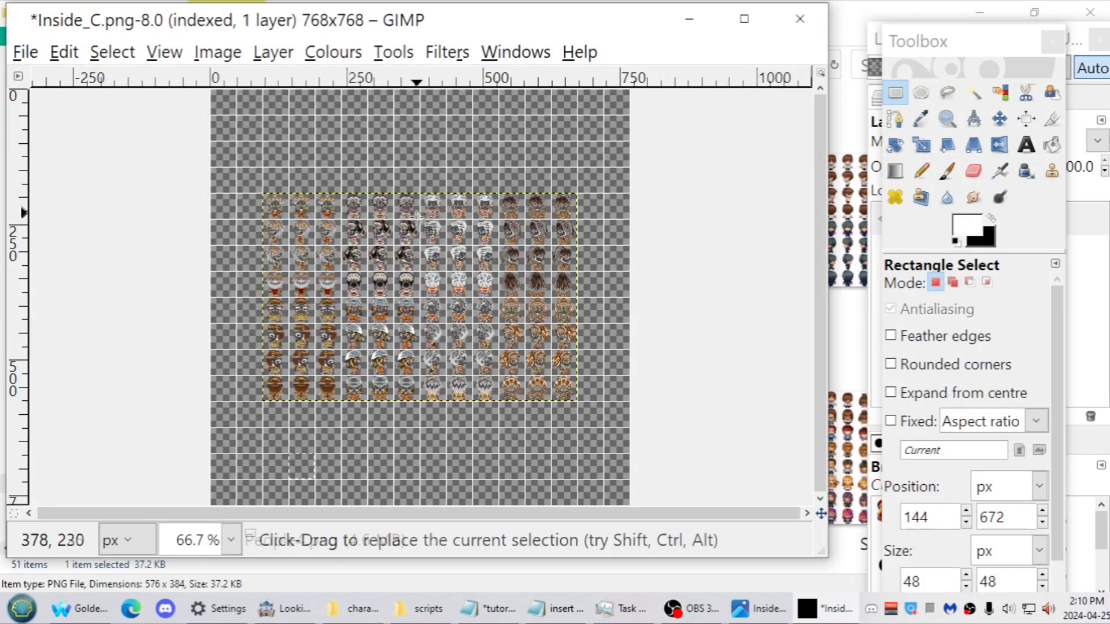
Convert the image from indexed colour to RGB mode
click(272, 55)
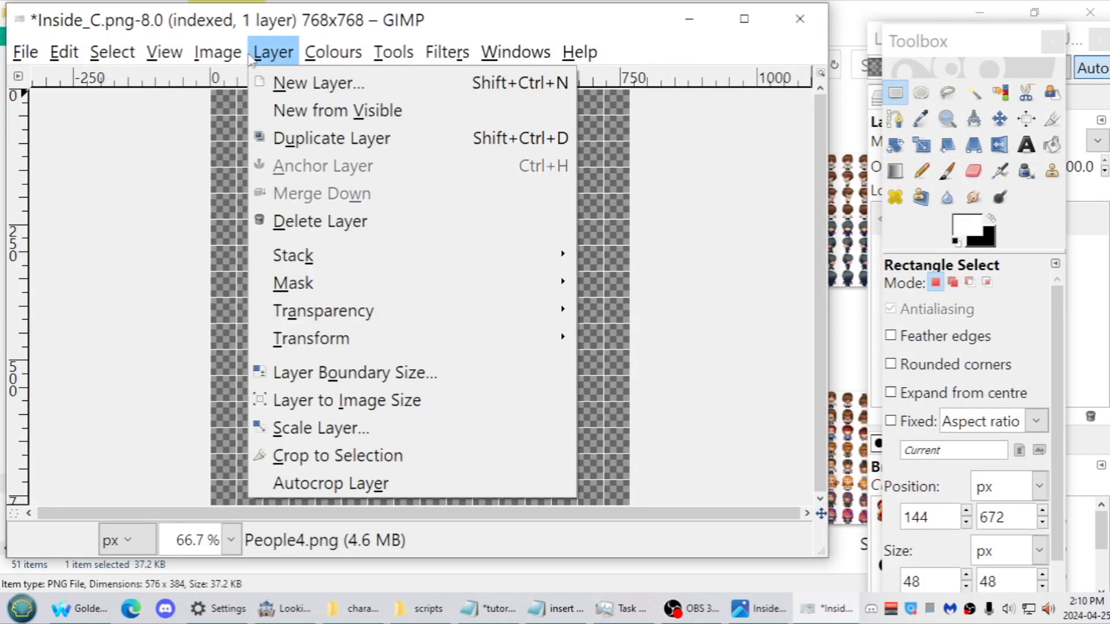
mouse_move(217, 53)
mouse_move(358, 109)
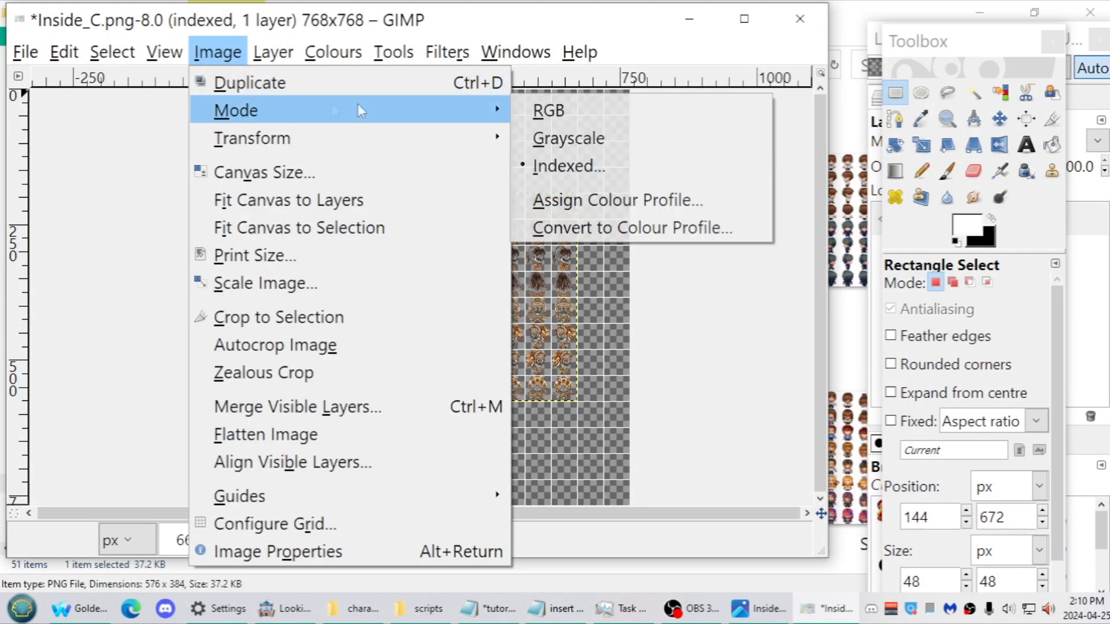
click(560, 112)
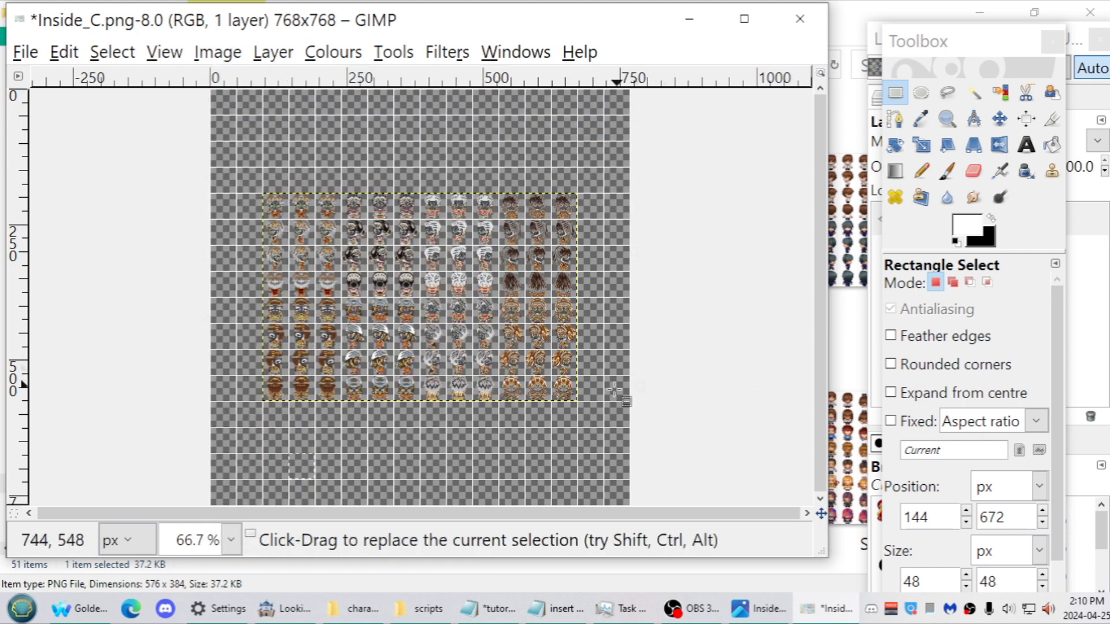
Delete the discoloured People4.png layer and add People4.png from the characters folder again
click(1098, 321)
right_click(998, 231)
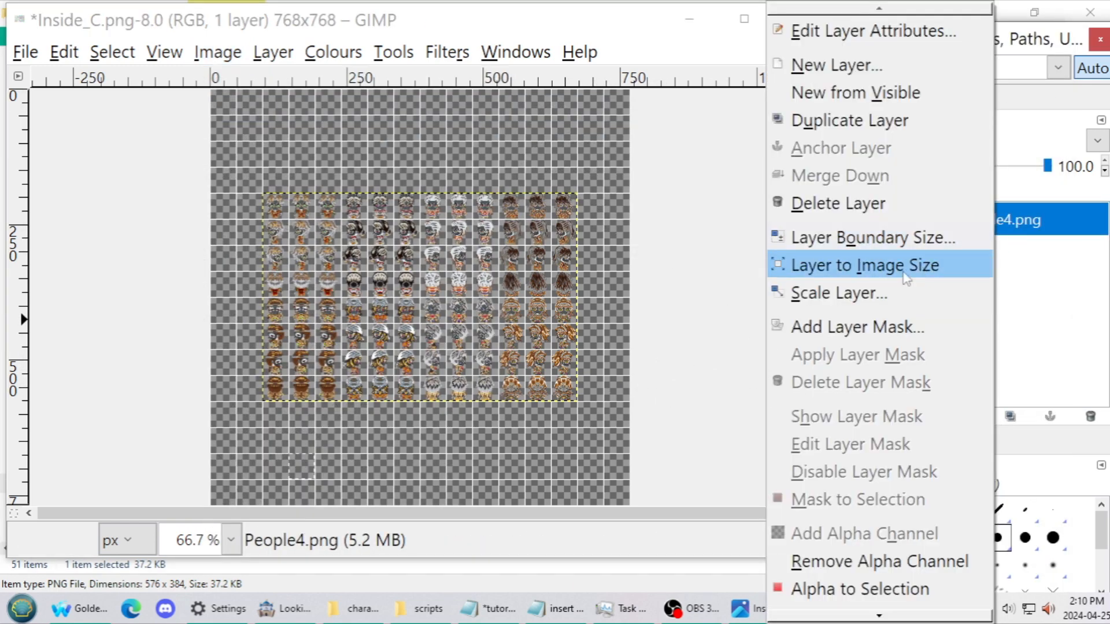
click(855, 204)
click(363, 610)
drag(612, 260, 384, 318)
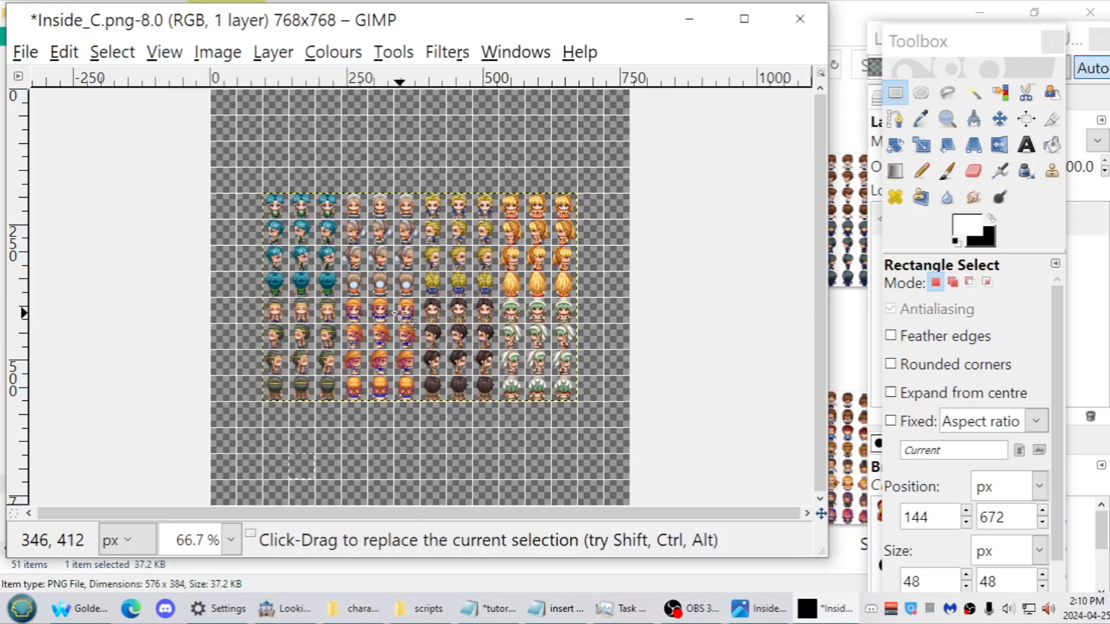
Fit the canvas to the People4.png layer
click(218, 52)
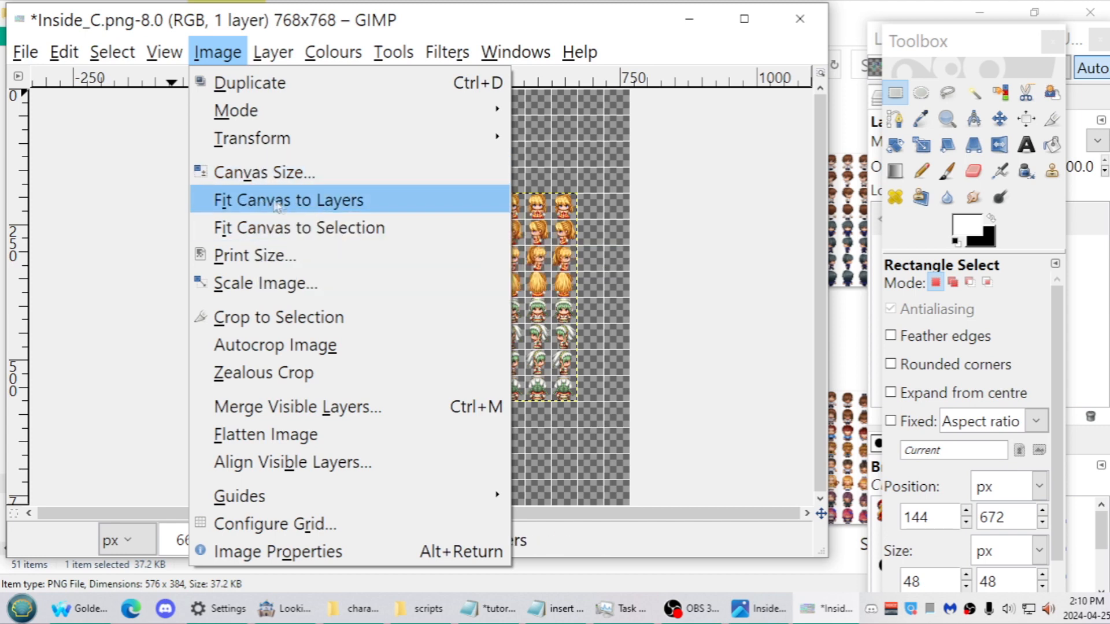
click(279, 205)
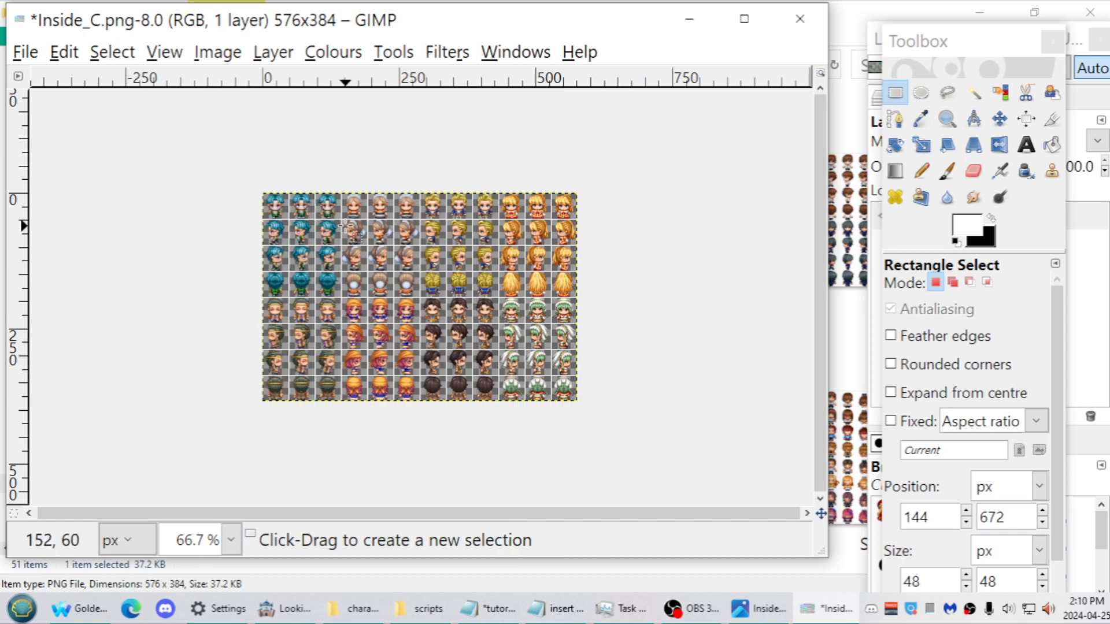
ctrl+scroll(273, 207, up, 2)
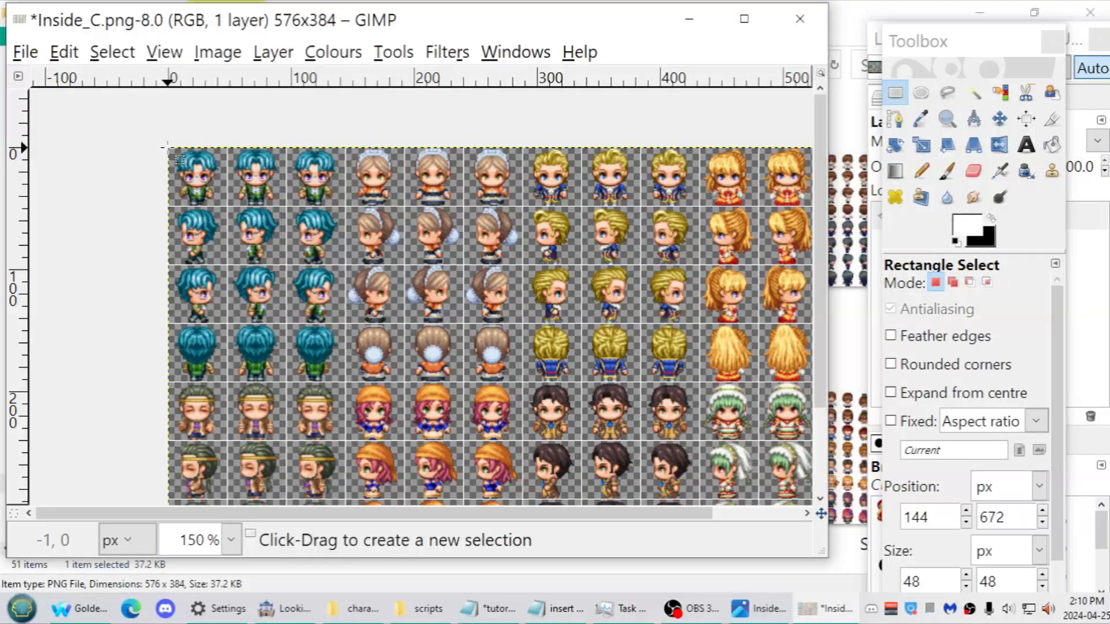
Cut the teal-haired character's three-by-four block of frames out of the sheet, and try pasting after clearing the selection
drag(167, 148, 329, 387)
ctrl+scroll(310, 327, up, 1)
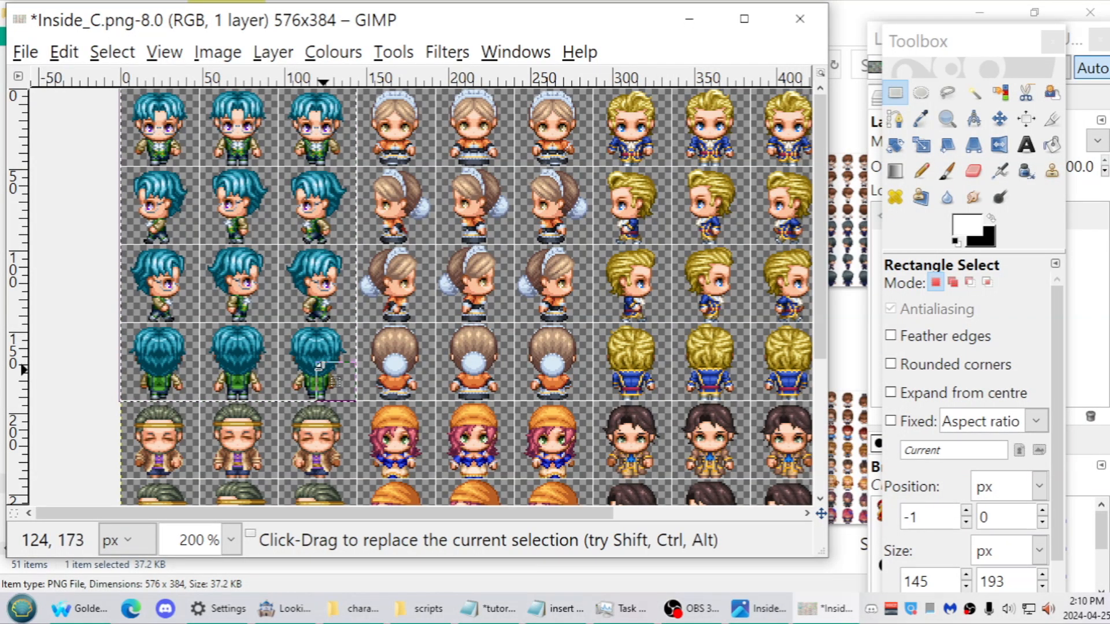
key(ctrl+x)
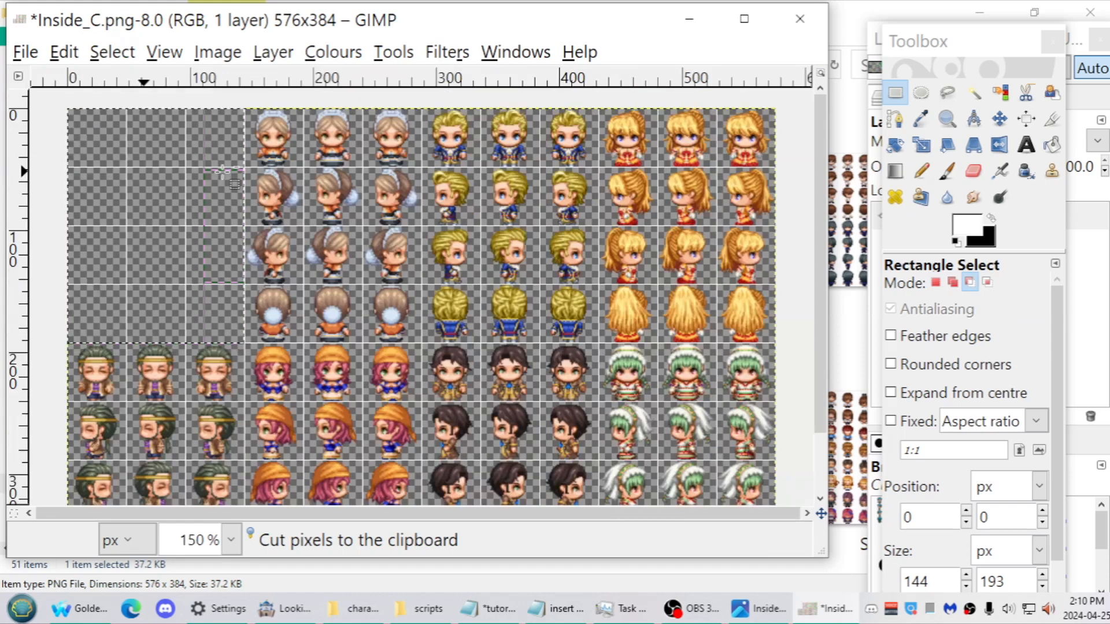
ctrl+scroll(191, 202, down, 1)
click(148, 200)
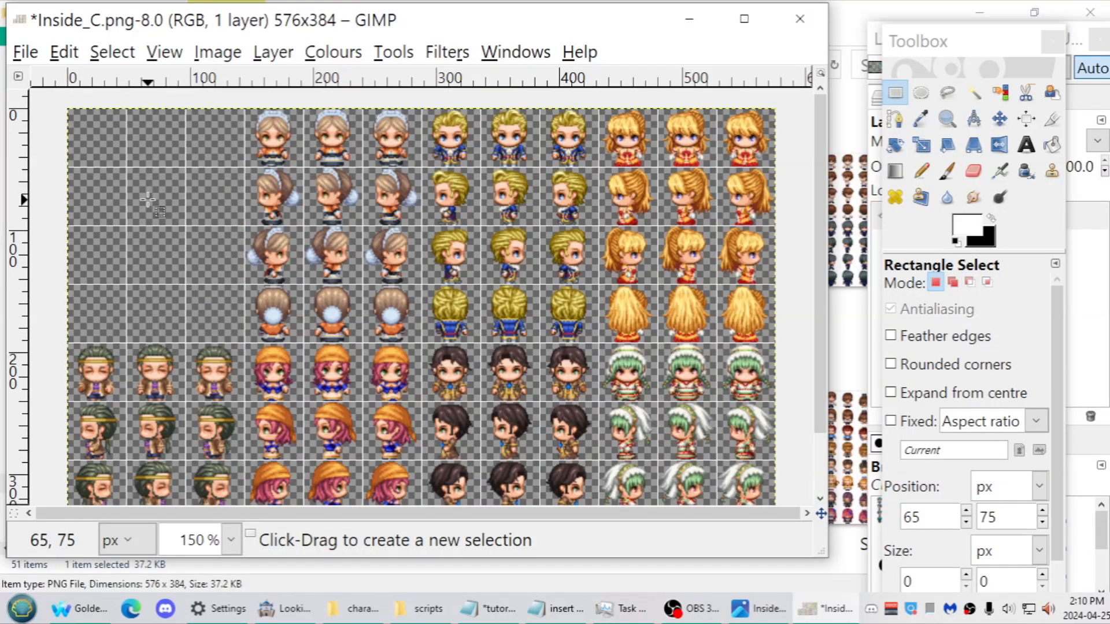
key(ctrl+v)
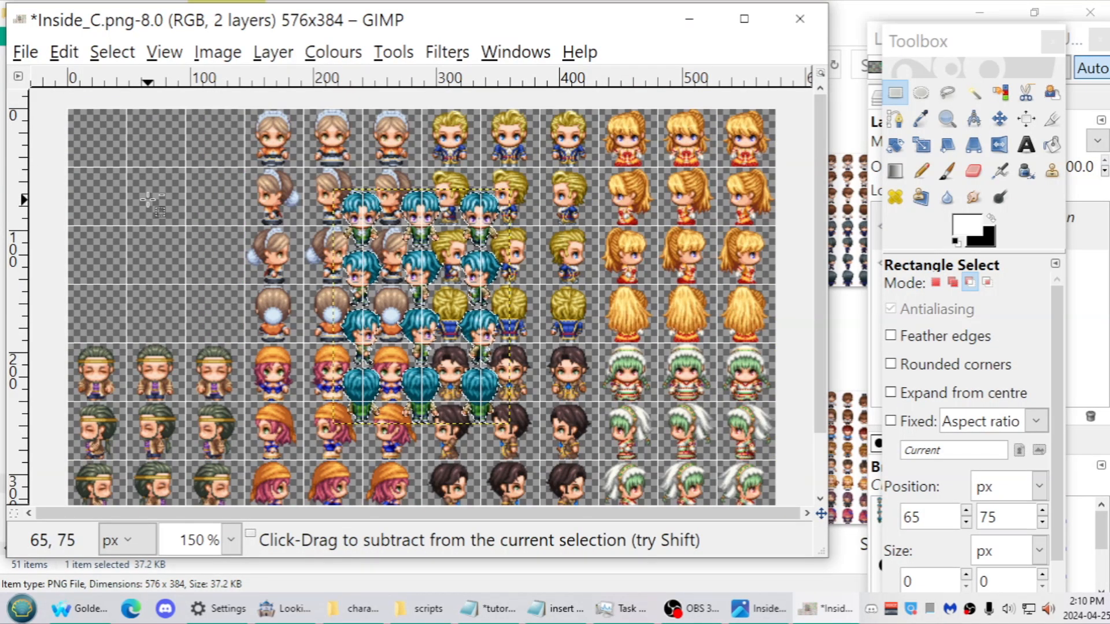
Add Inside_C.png from the tilesets folder as a layer over the character sheet and copy the red-dressed doll's tile
key(alt+Tab)
key(alt+Up)
double_click(358, 281)
drag(447, 399, 173, 124)
ctrl+scroll(152, 206, up, 2)
drag(152, 207, 270, 323)
key(ctrl+c)
Delete the Inside_C.png layer from the character sheet image
click(984, 222)
right_click(984, 221)
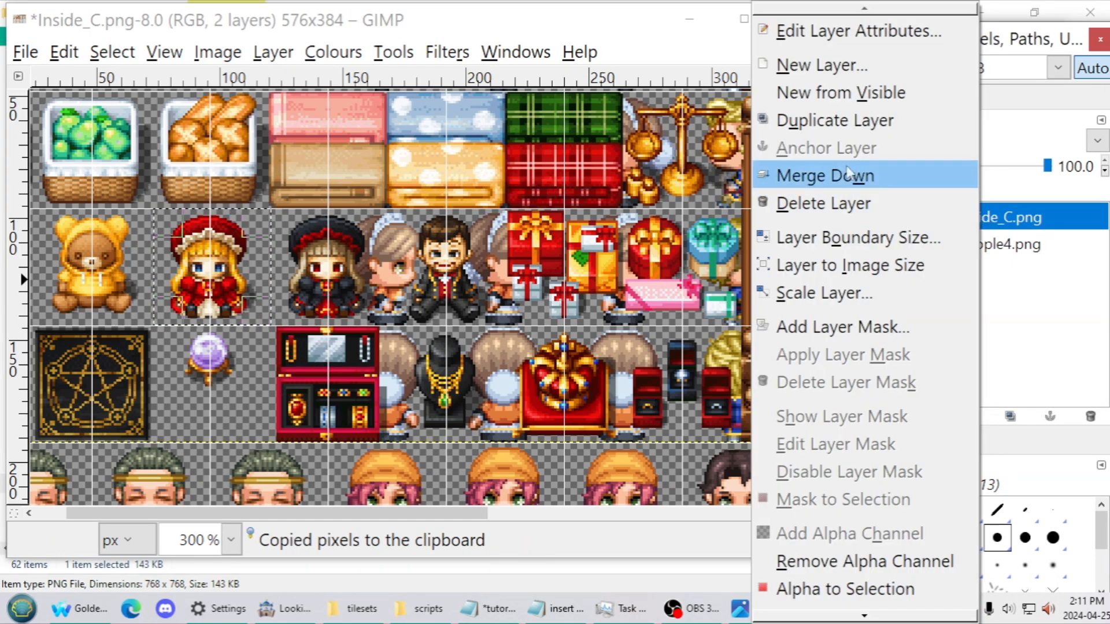
click(842, 203)
Paste the doll sprite into each of the three empty cells in the first row of the character sheet
key(ctrl+v)
ctrl+scroll(231, 167, down, 1)
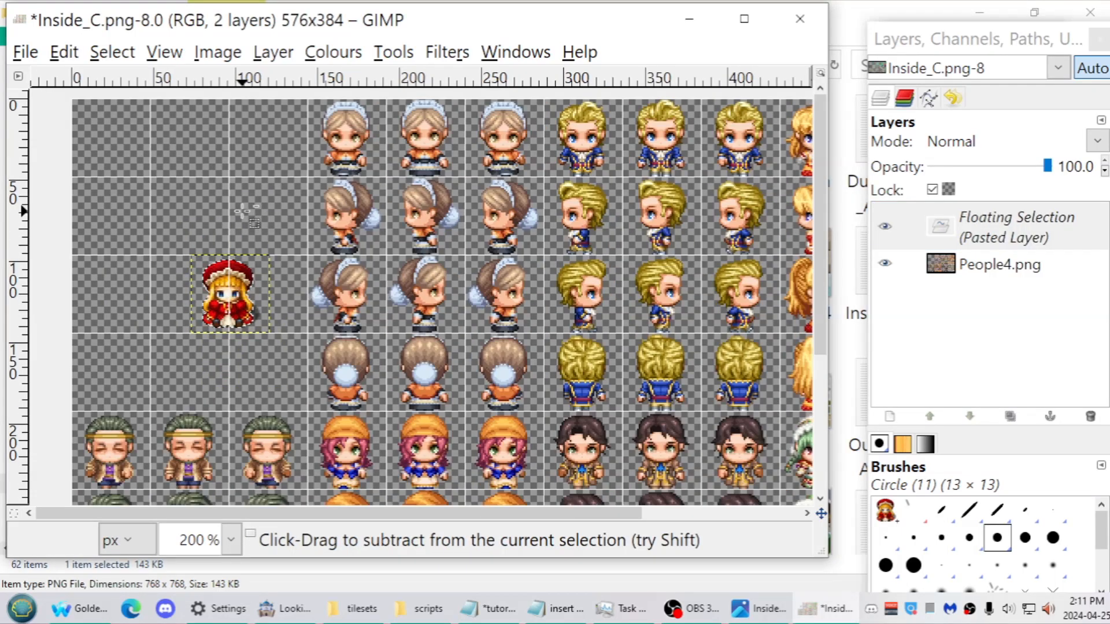
drag(225, 292, 109, 146)
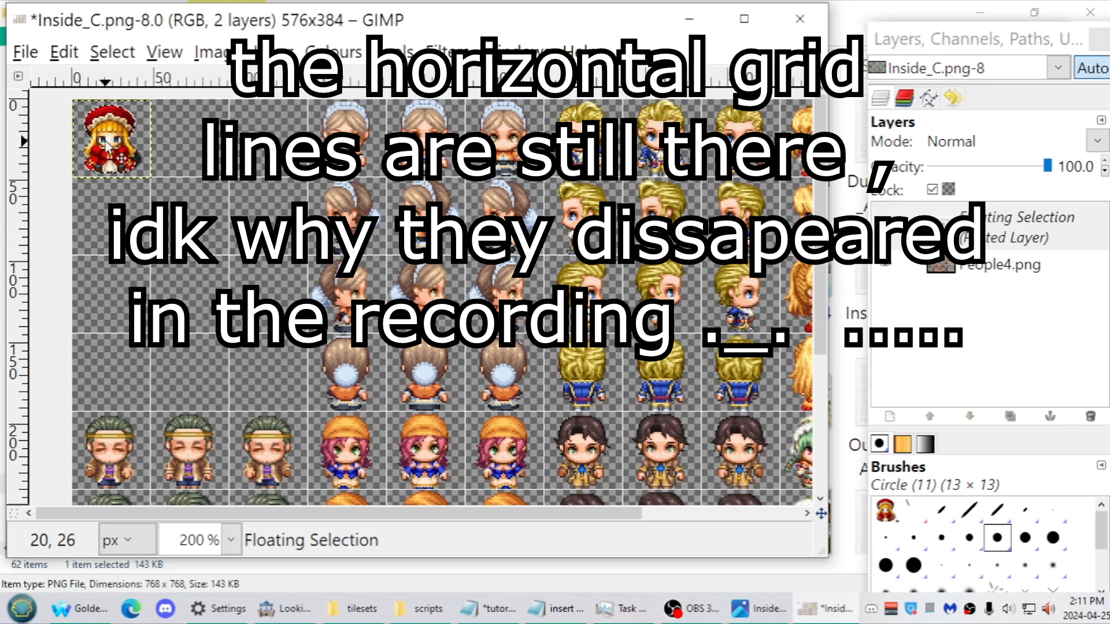
drag(107, 145, 267, 158)
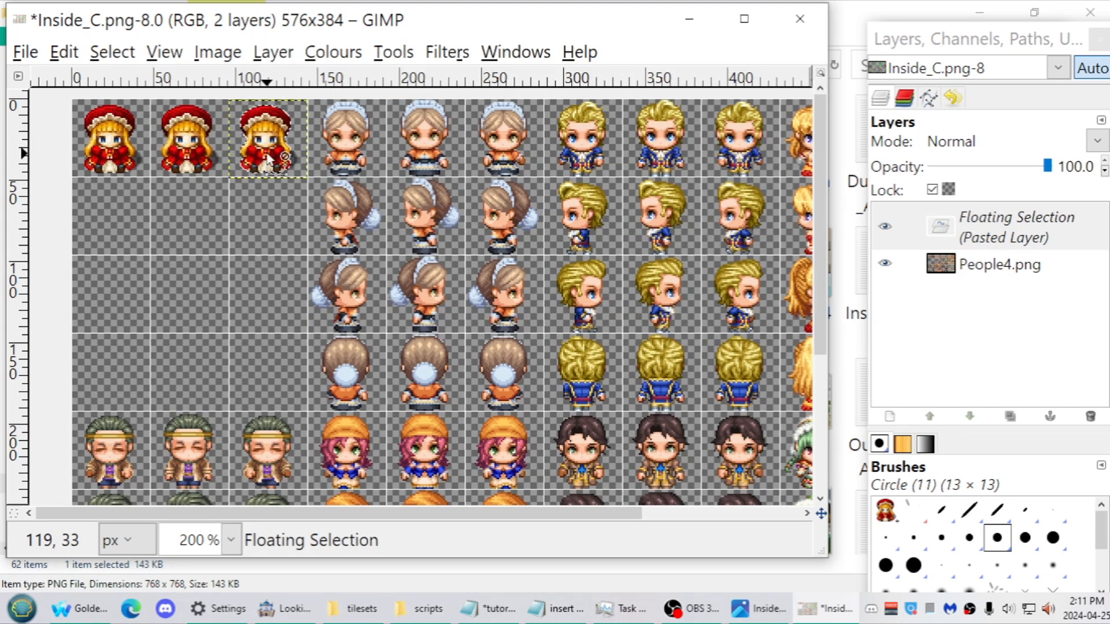
Fill the second row's three empty cells of the character sheet with copies of the doll sprite rotated 90 degrees
drag(260, 151, 109, 223)
key(shift+r)
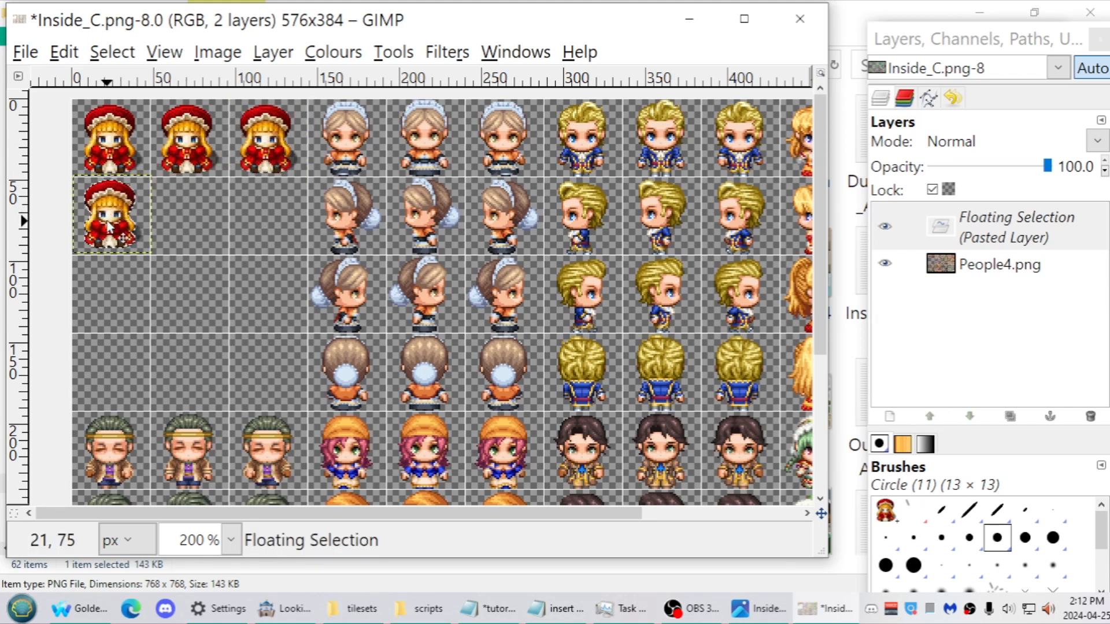
click(109, 225)
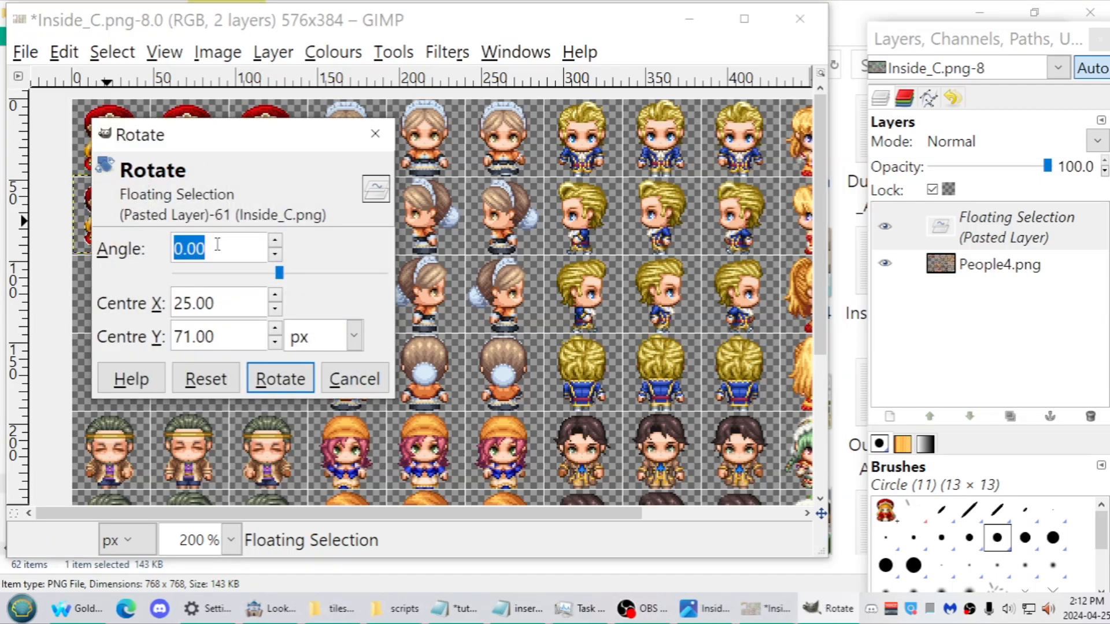
text(90)
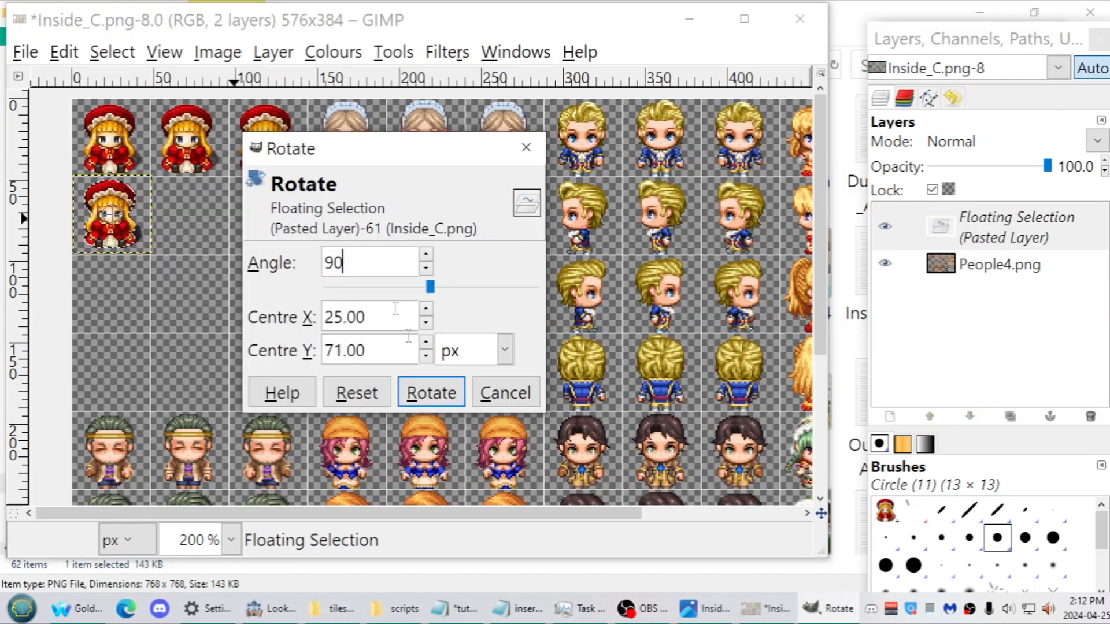
click(428, 392)
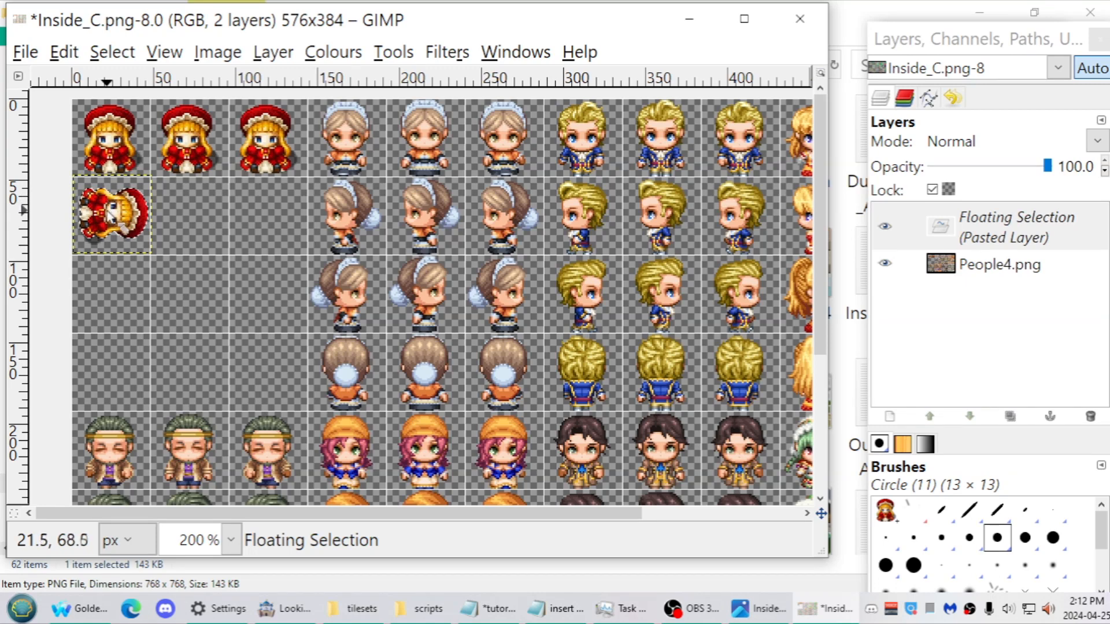
ctrl+scroll(108, 214, up, 1)
drag(112, 230, 113, 233)
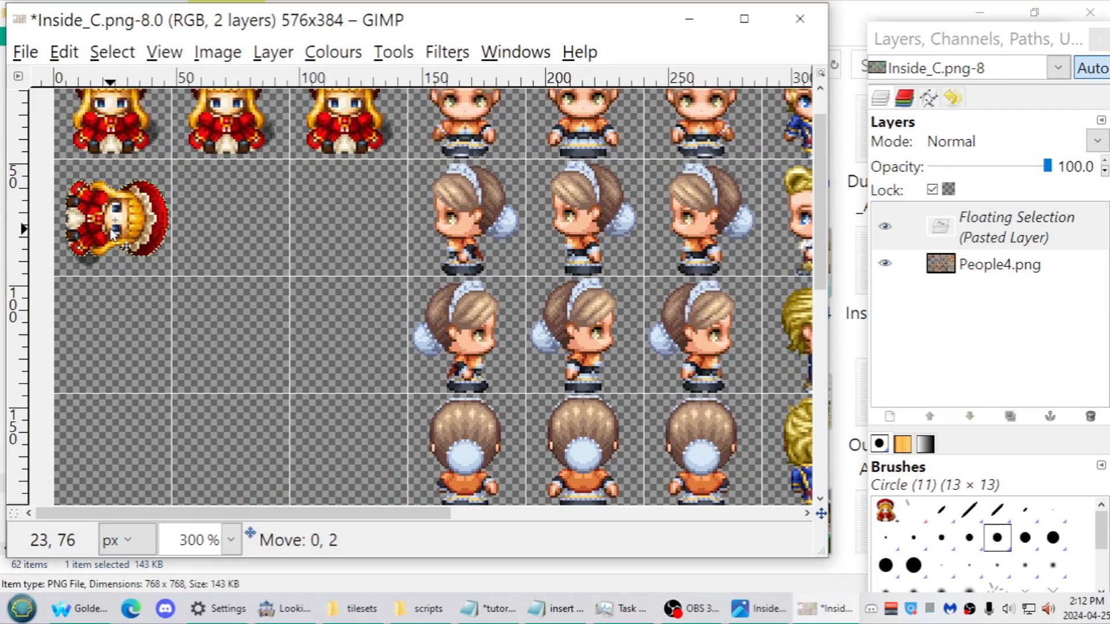
click(111, 233)
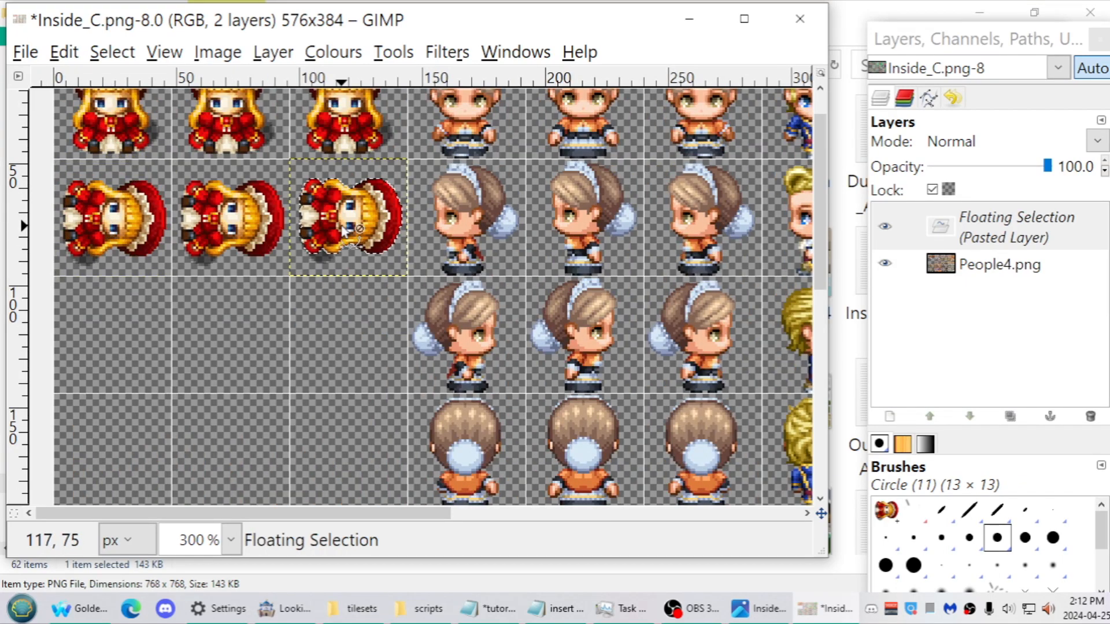
Rotate the sideways doll another 90 degrees and fill the three empty cells of the fourth row with upside-down copies
drag(344, 230, 107, 347)
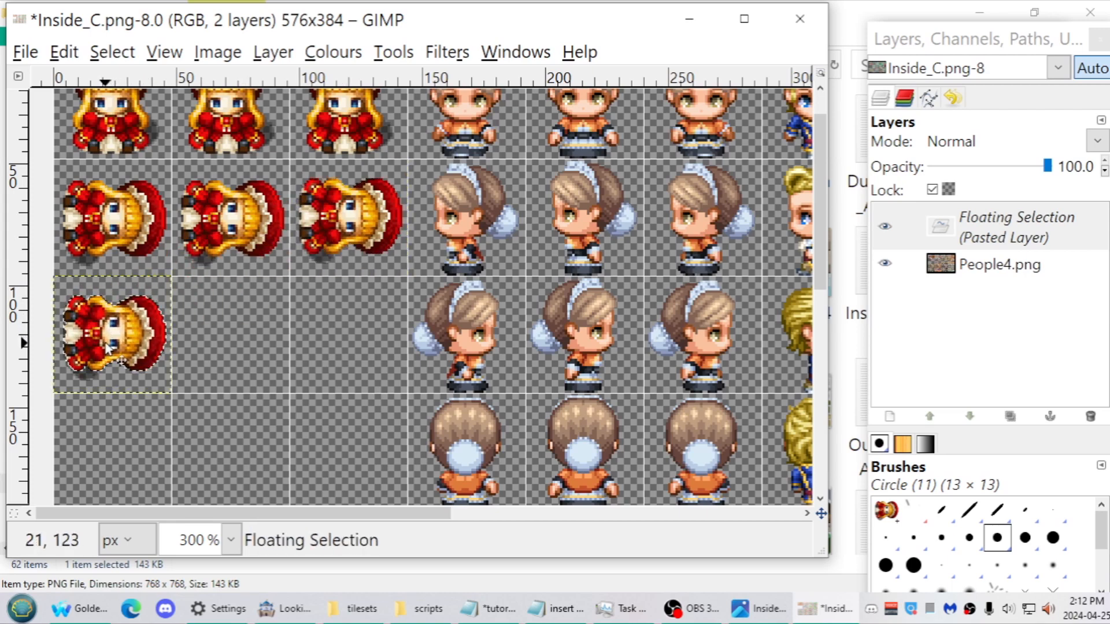
key(shift+r)
click(107, 347)
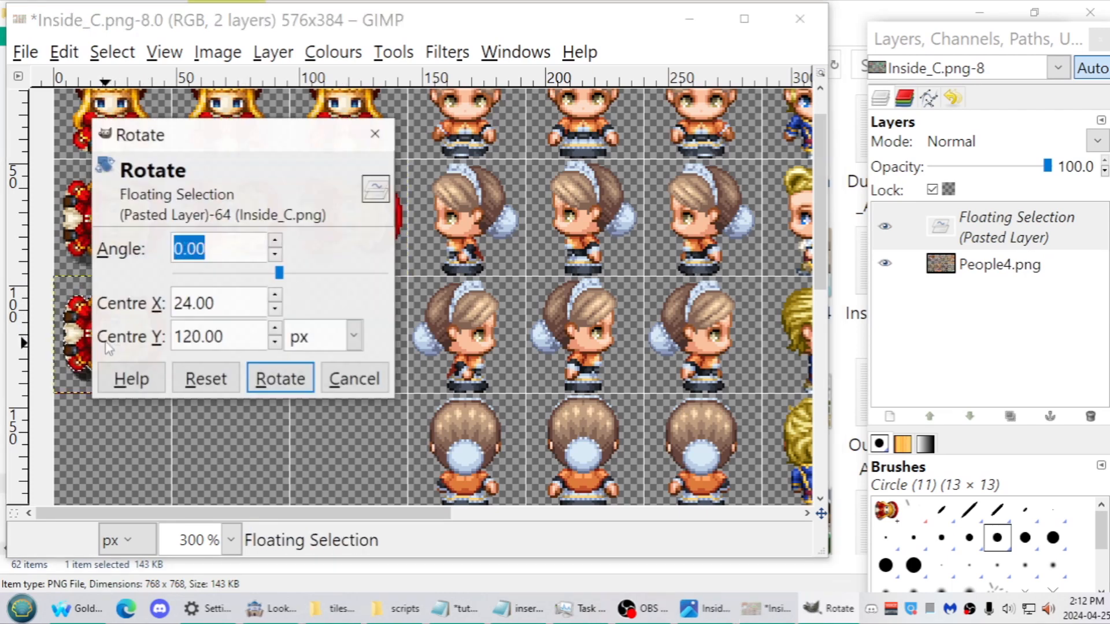
triple_click(206, 252)
text(90)
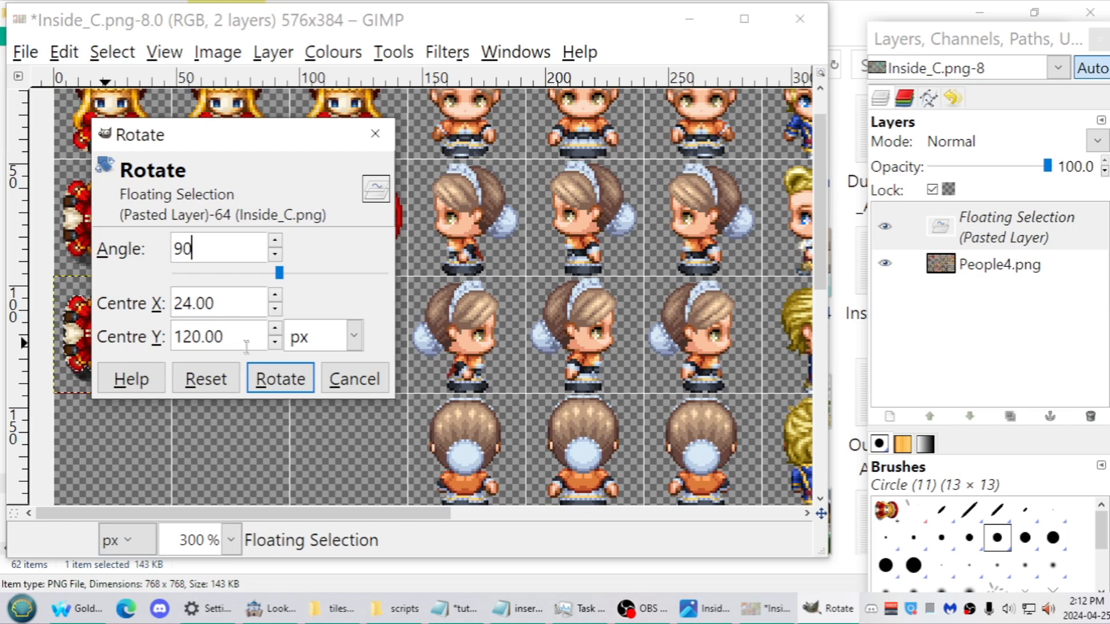
click(266, 379)
drag(119, 333, 119, 441)
scroll(116, 304, down, 2)
drag(118, 341, 120, 351)
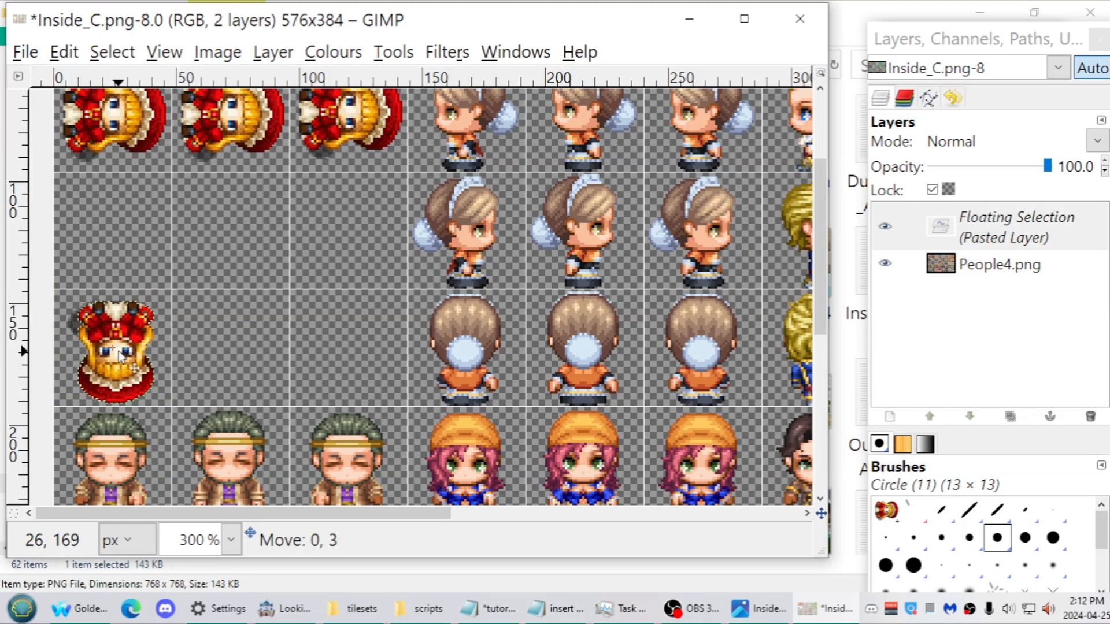
key(ctrl+c)
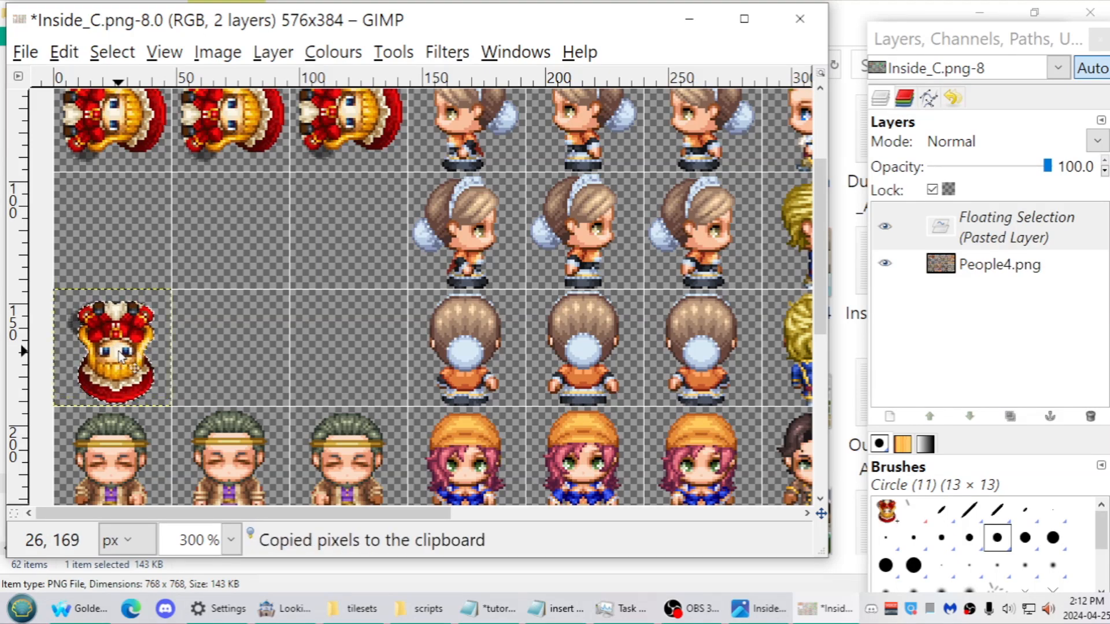
key(ctrl+v)
key(ctrl+v)
Move an upside-down doll copy into the third row, rotate it 90 degrees and fill that row's three empty cells
drag(340, 345, 103, 228)
key(shift+r)
click(250, 286)
text(90)
key(Tab)
click(280, 379)
Save the finished sheet under its current file name, exporting it as PNG with Merge Visible Layers
click(26, 58)
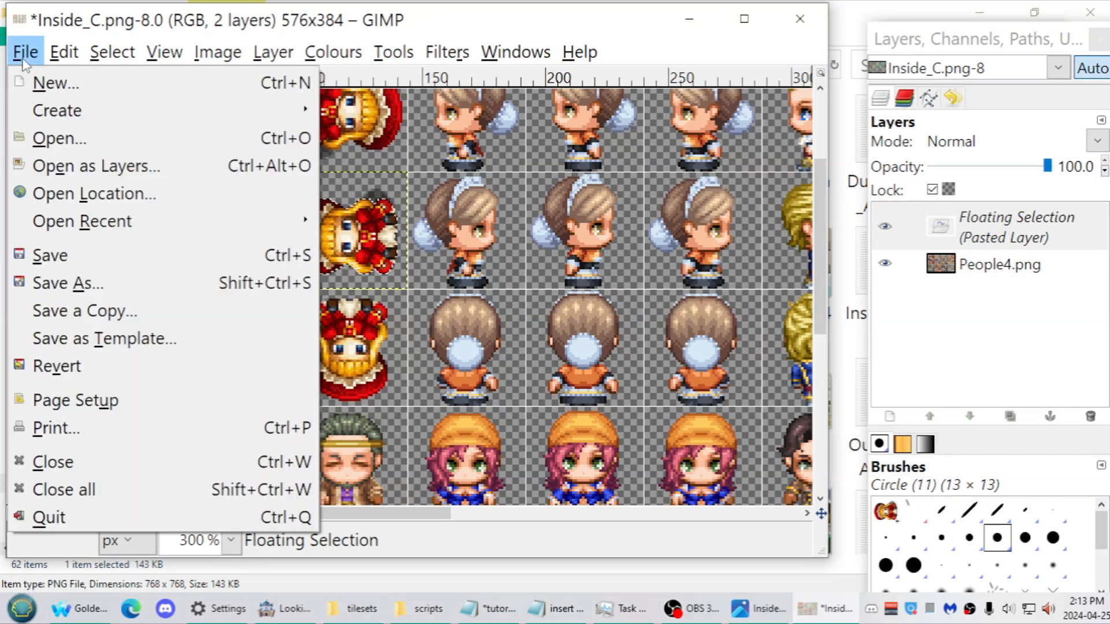
click(65, 267)
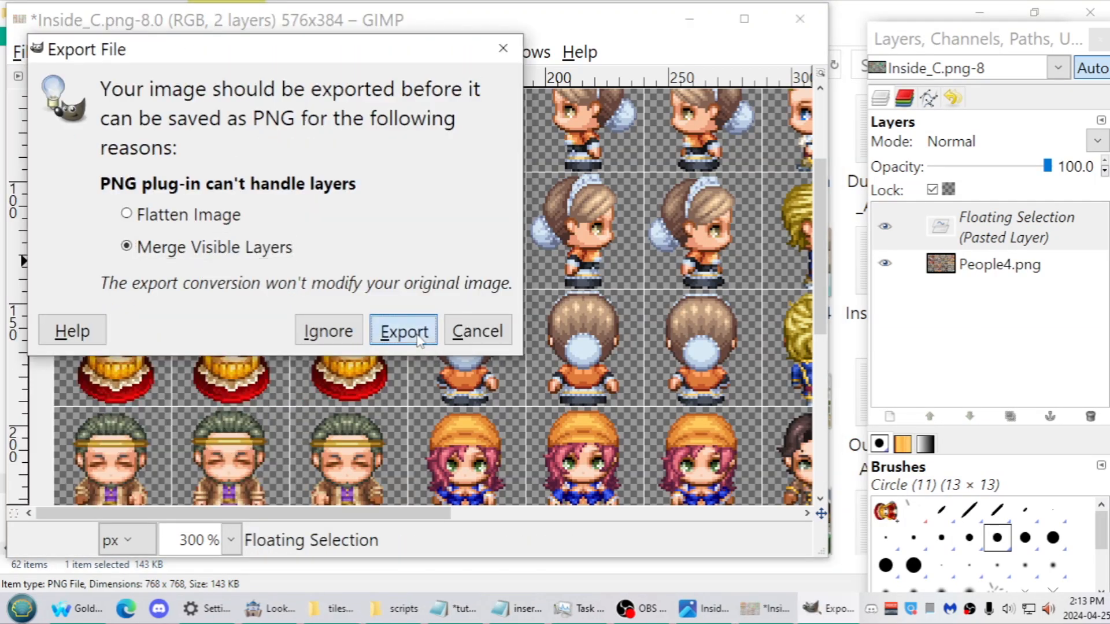
click(401, 329)
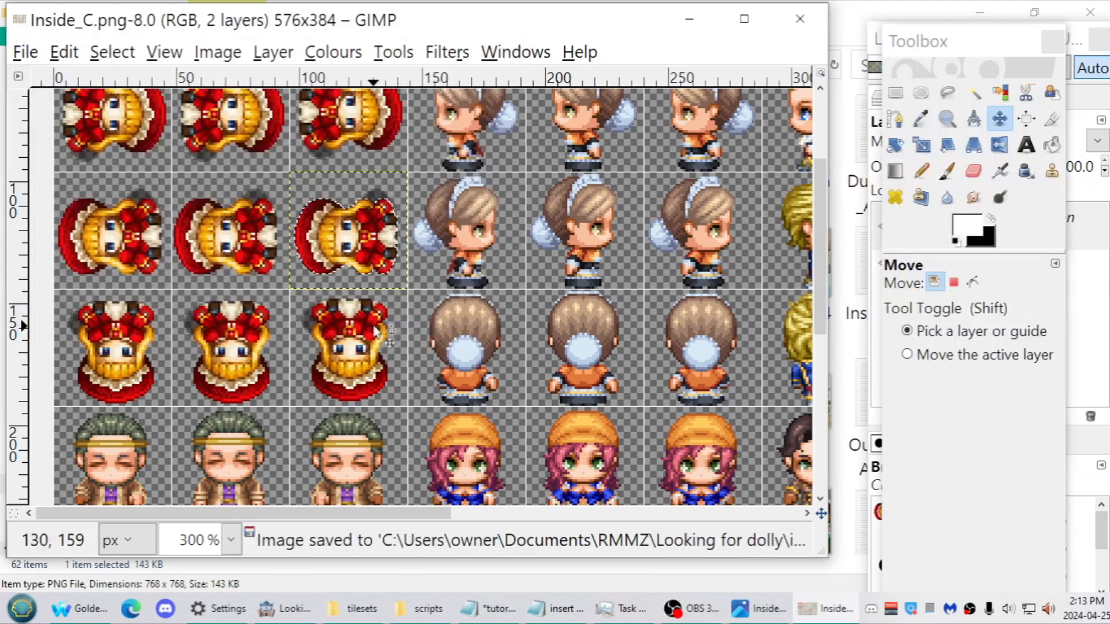
Switch to File Explorer and open the characters folder inside the Looking for dolly project's img folder
click(364, 610)
click(591, 65)
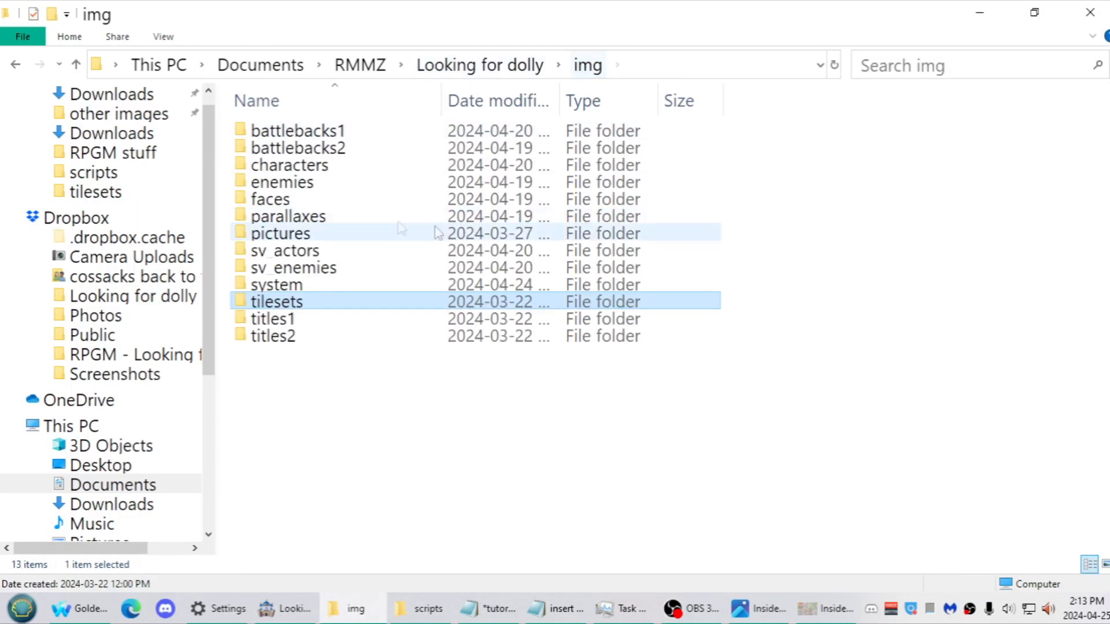
click(289, 164)
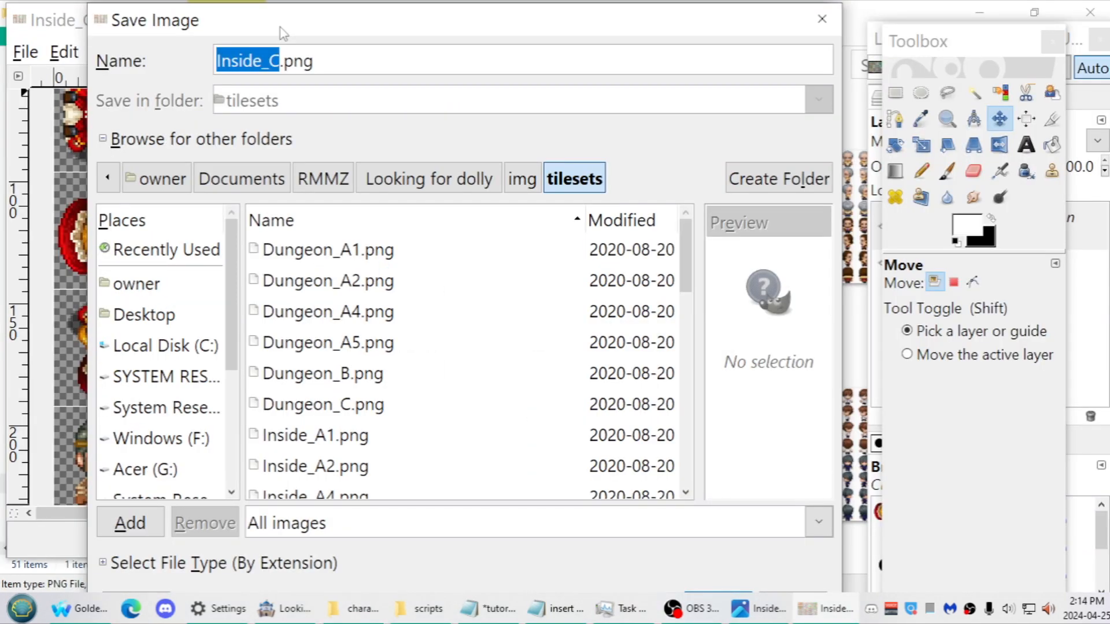
Save the doll sheet into the project's img/characters folder as People4.png, replacing the existing file
click(428, 179)
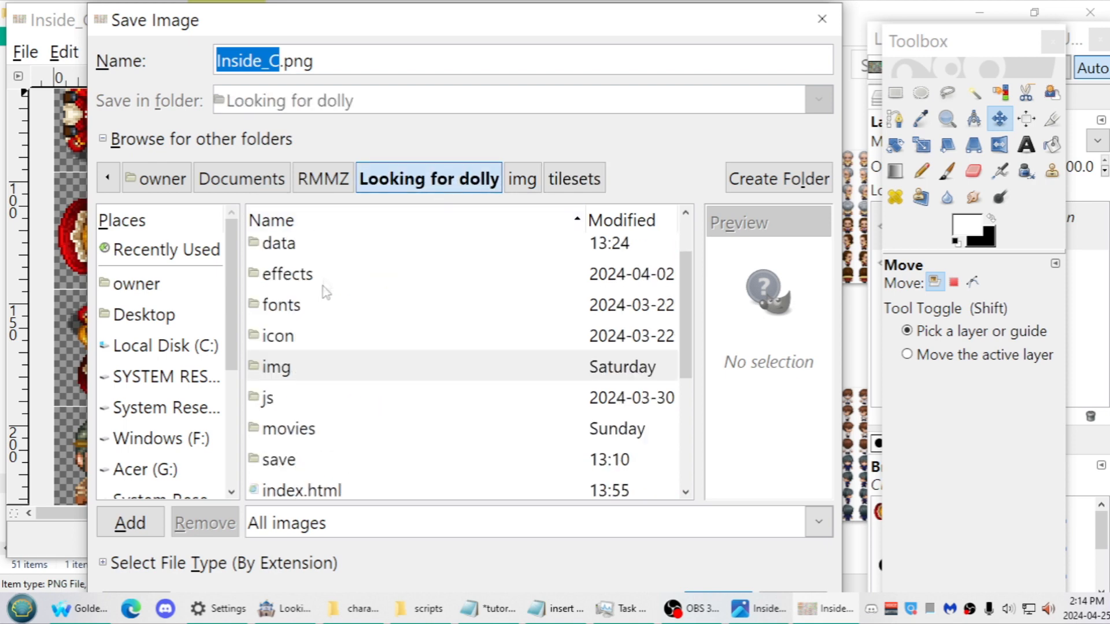
click(521, 179)
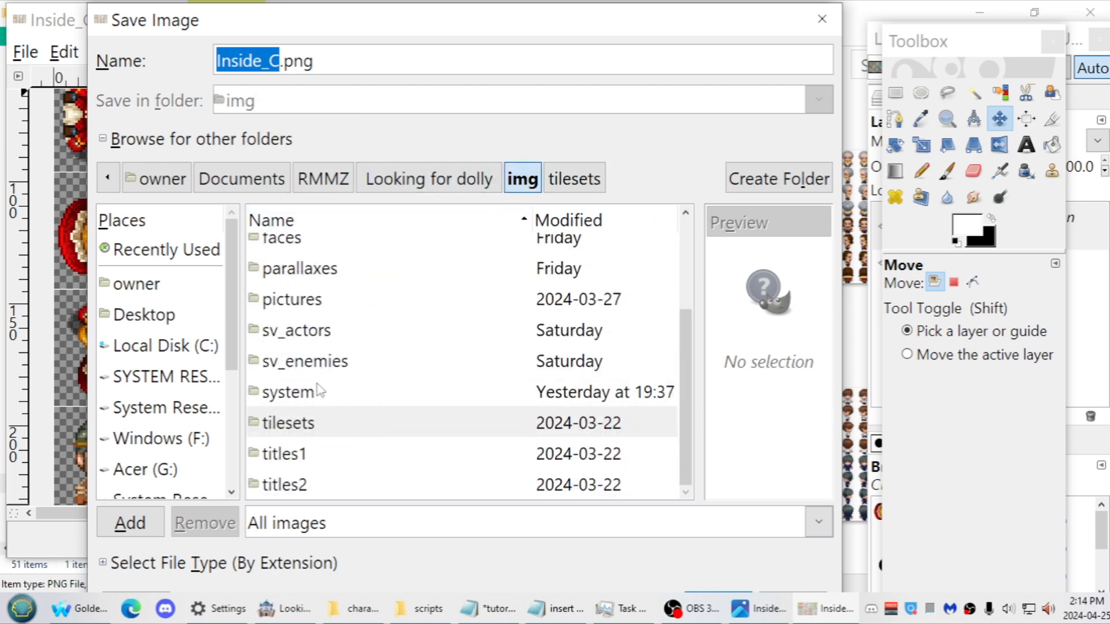
scroll(299, 370, up, 2)
double_click(298, 290)
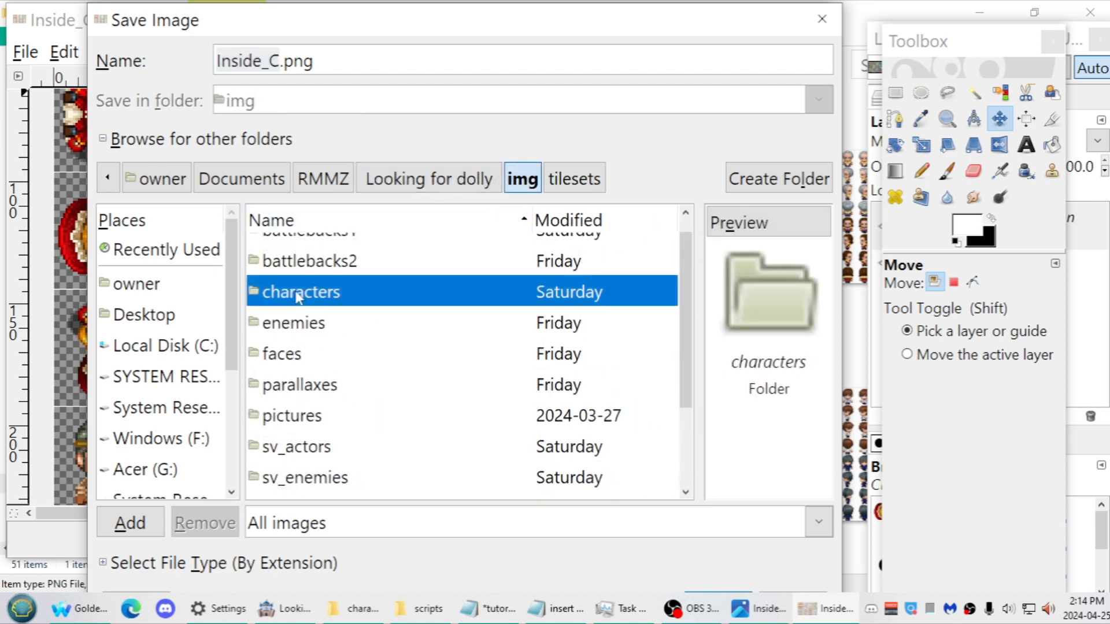
scroll(369, 358, down, 1)
scroll(375, 360, down, 8)
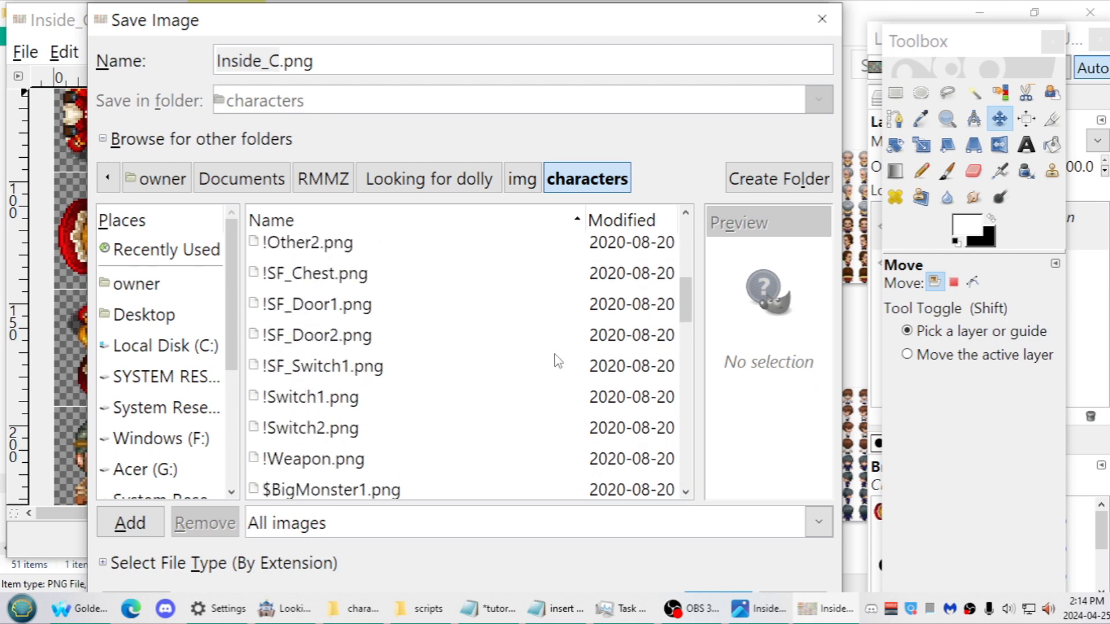
scroll(412, 382, down, 5)
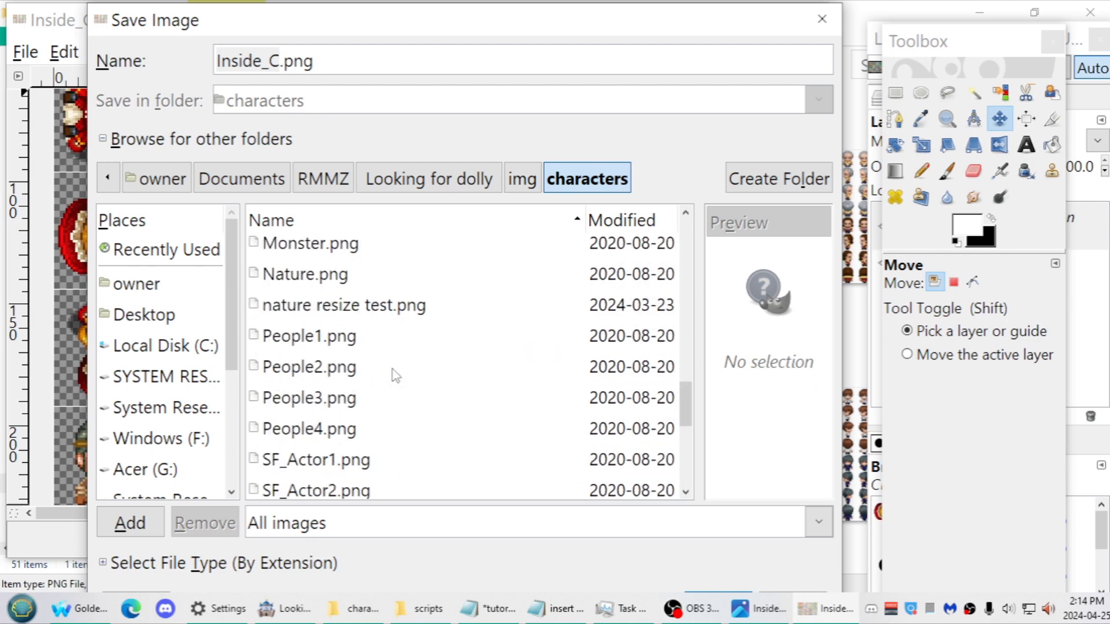
click(323, 429)
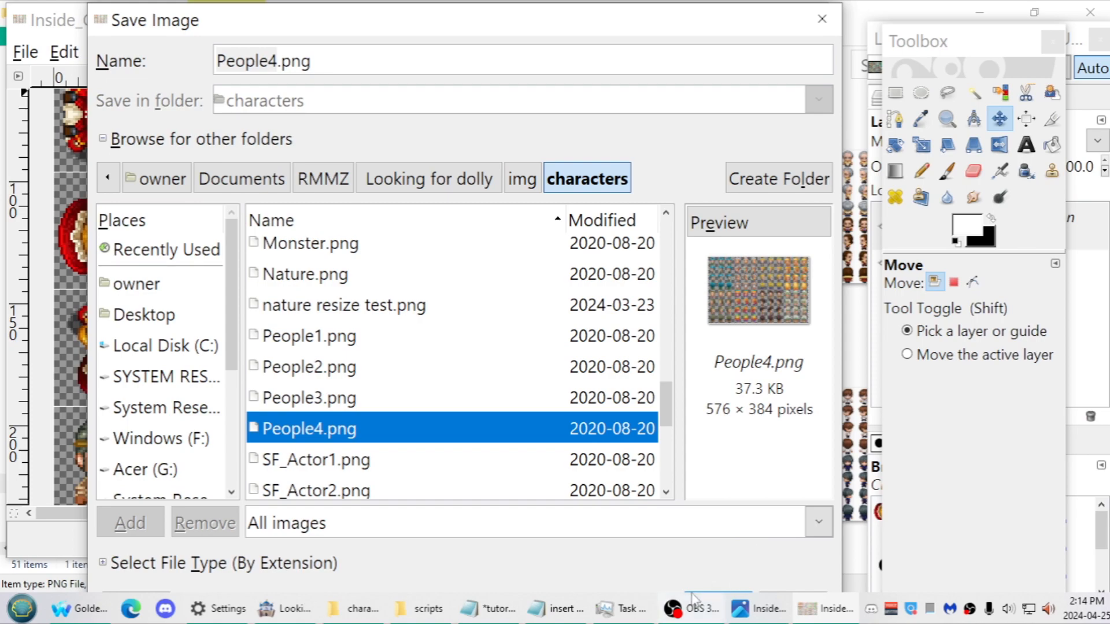
click(690, 592)
click(556, 421)
click(471, 419)
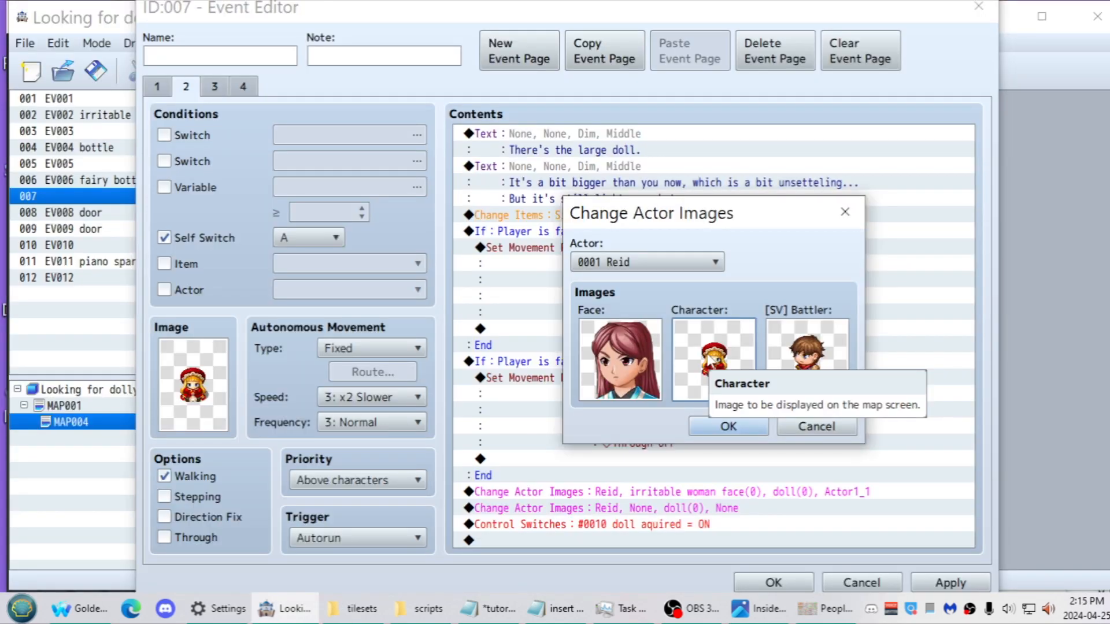
Inspect the character image chosen in the event's Change Actor Images command and close it without changes
double_click(710, 360)
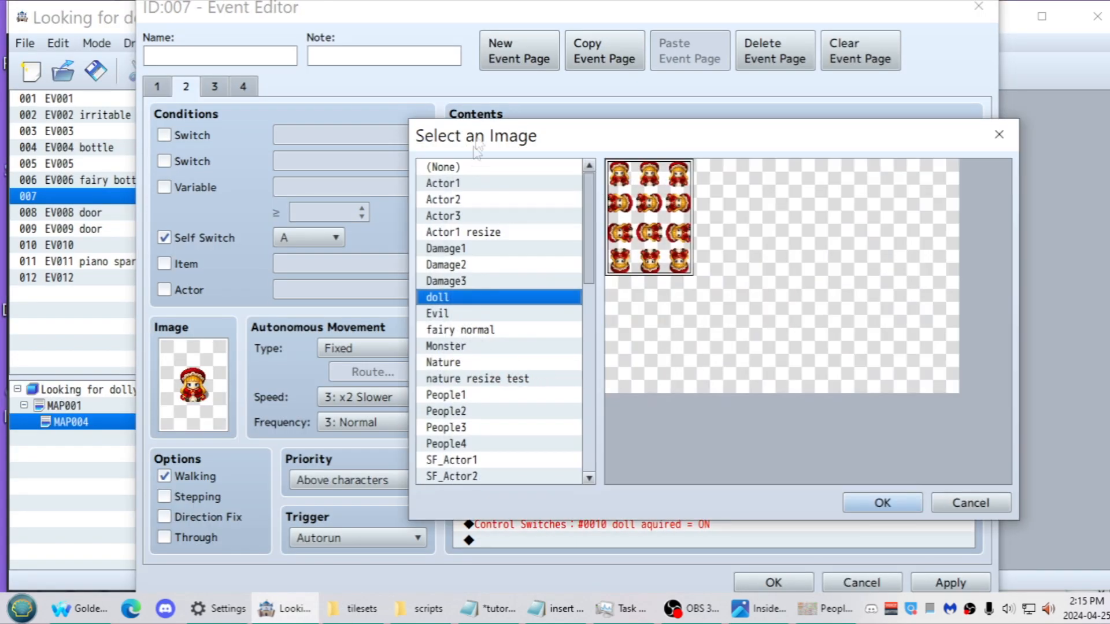
click(970, 503)
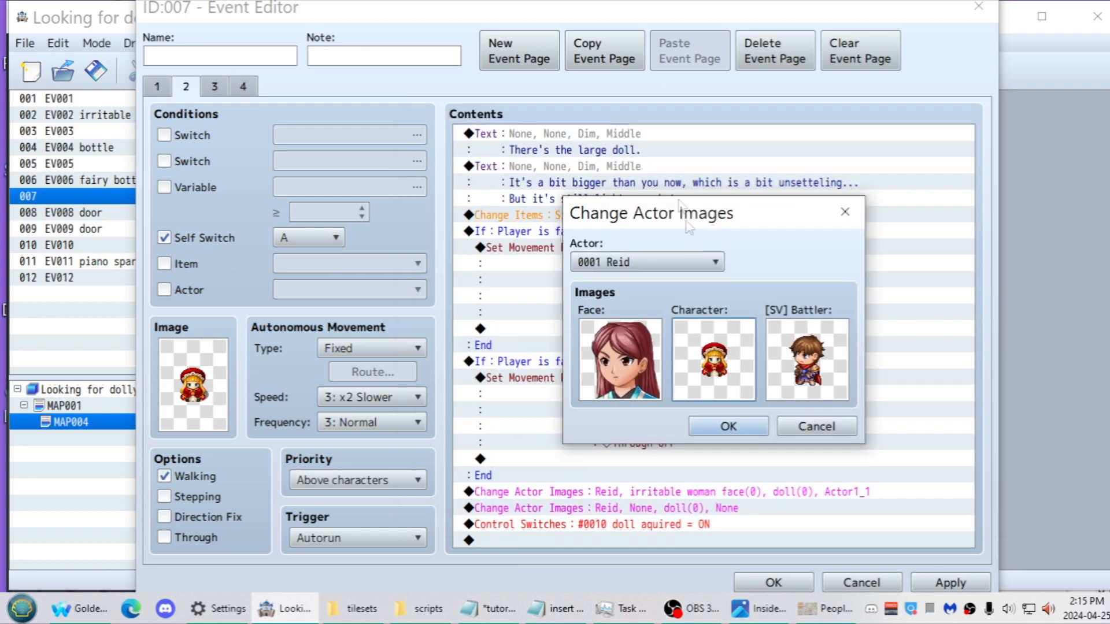
click(808, 423)
double_click(733, 492)
click(816, 426)
Locate the Change Actor Images command among the system settings event commands and open it
key(Insert)
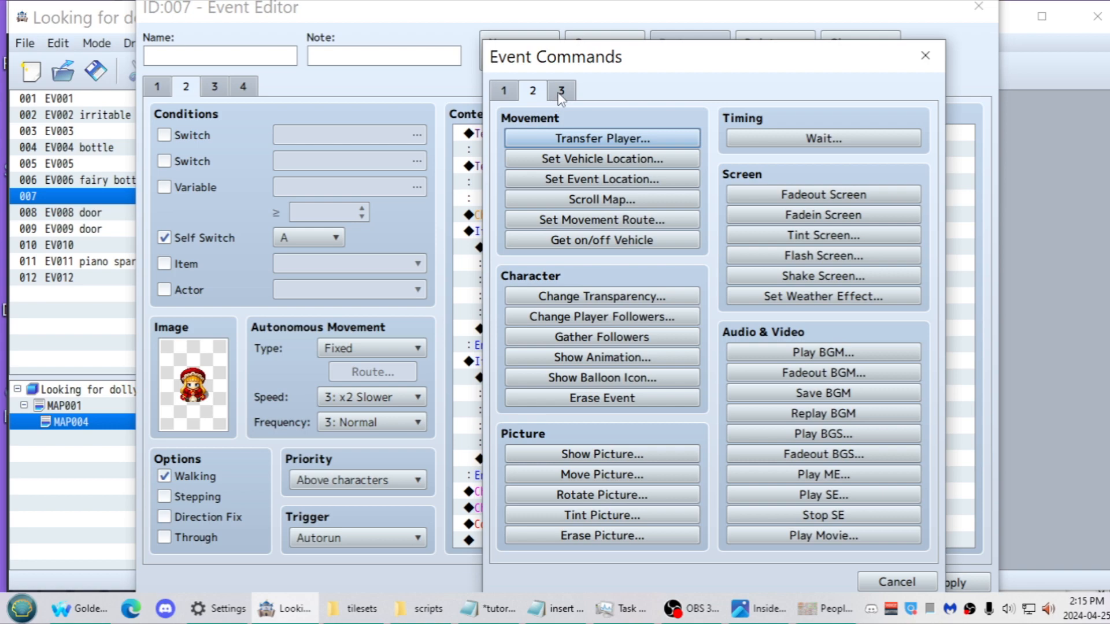
click(560, 93)
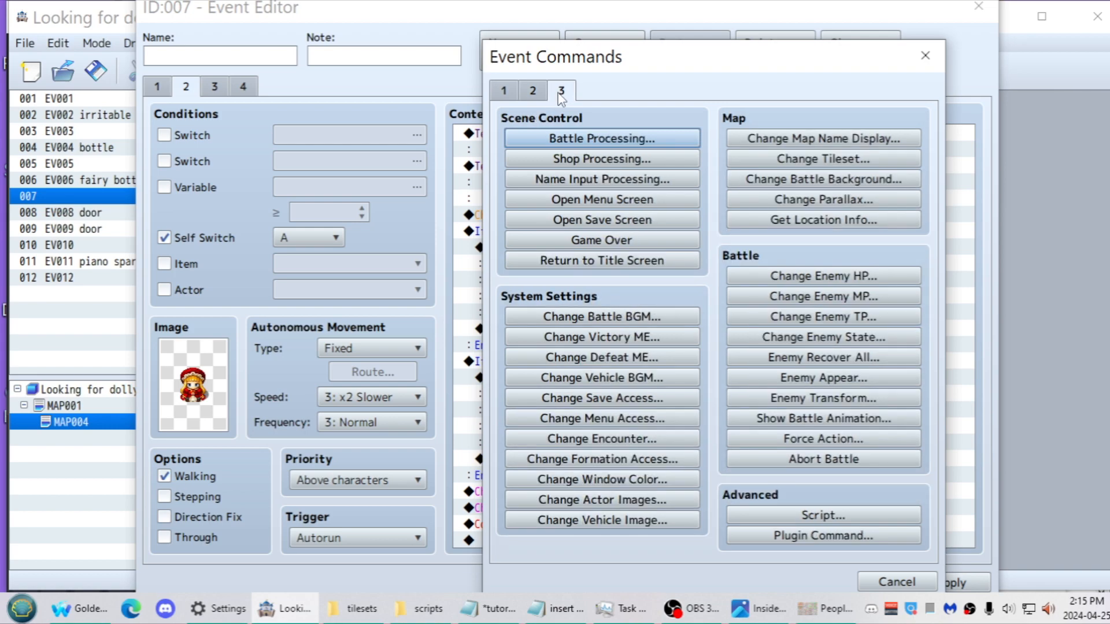
click(608, 501)
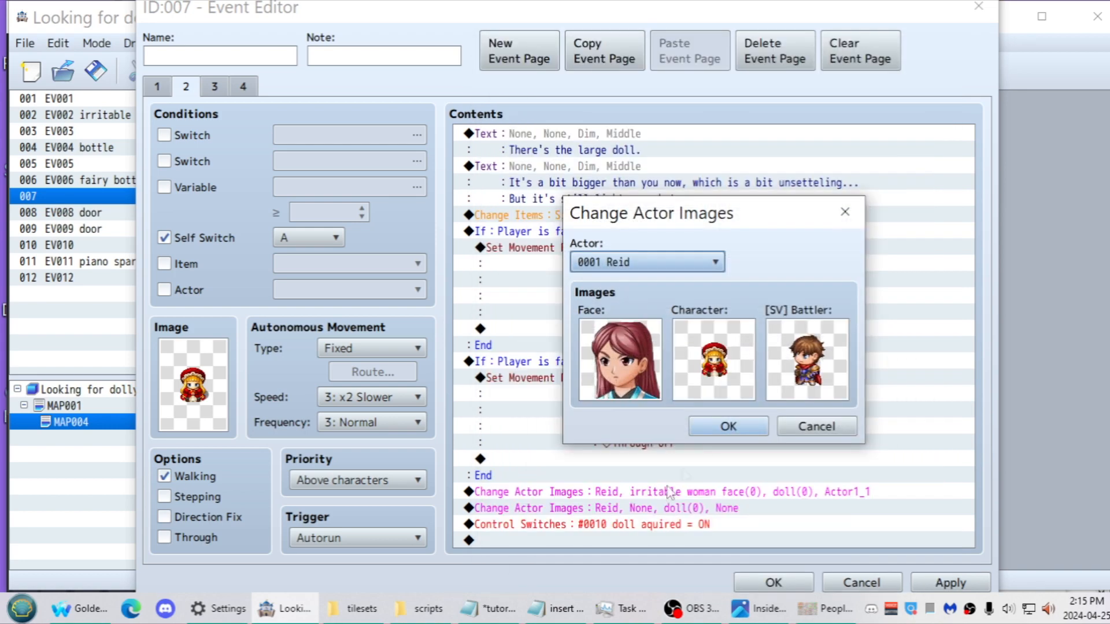
Set the character image in the first Change Actor Images command to the first character of the People4 sheet
double_click(709, 376)
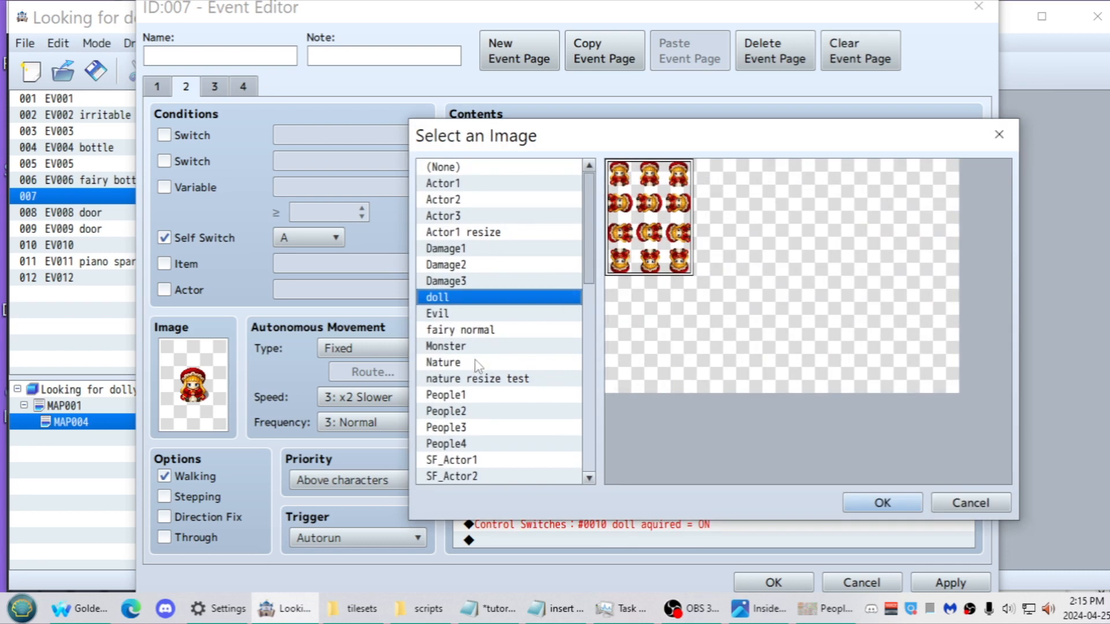
click(470, 443)
click(736, 223)
click(729, 313)
click(666, 307)
click(827, 317)
click(825, 249)
click(895, 326)
click(682, 259)
key(Return)
click(741, 428)
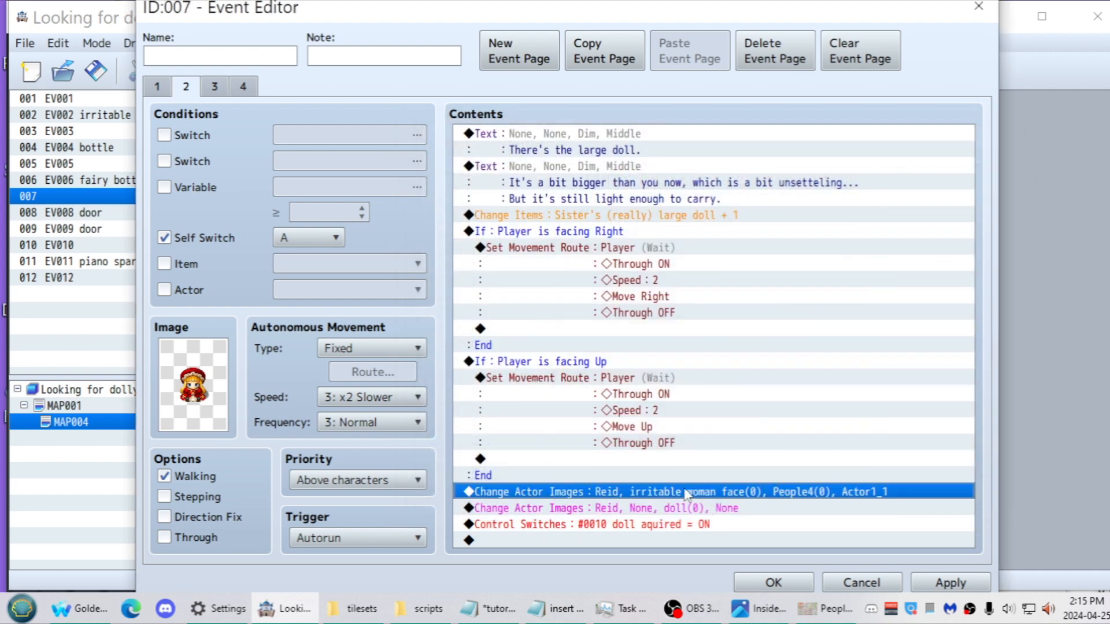
Review event pages 2 to 4 with the doll switch condition, apply the changes and close the event editor
click(679, 524)
click(214, 88)
click(186, 87)
click(214, 86)
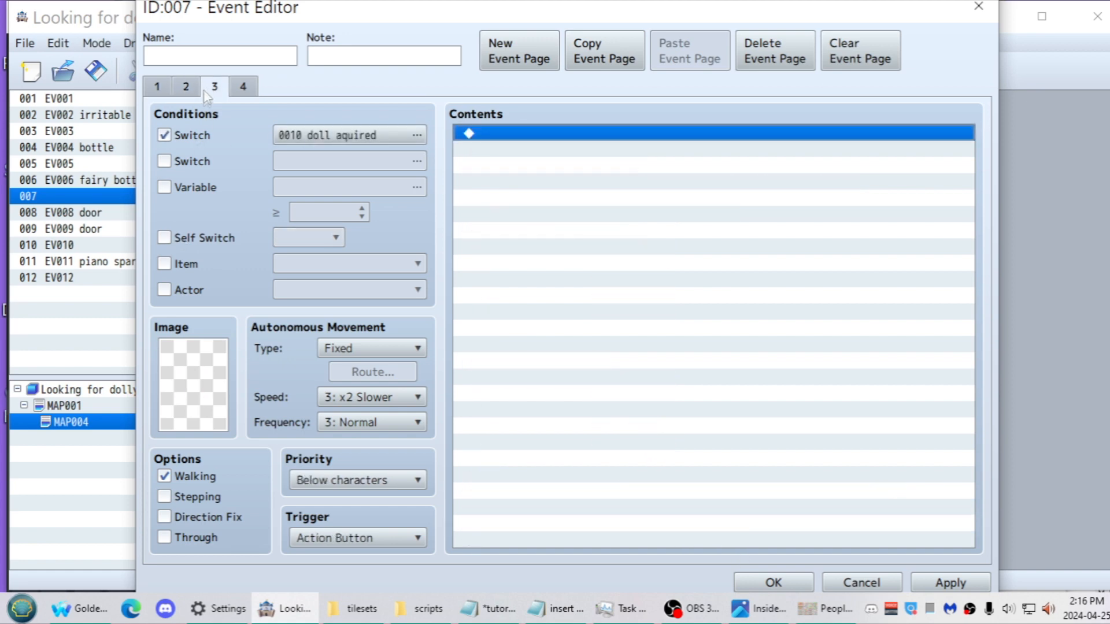
click(950, 582)
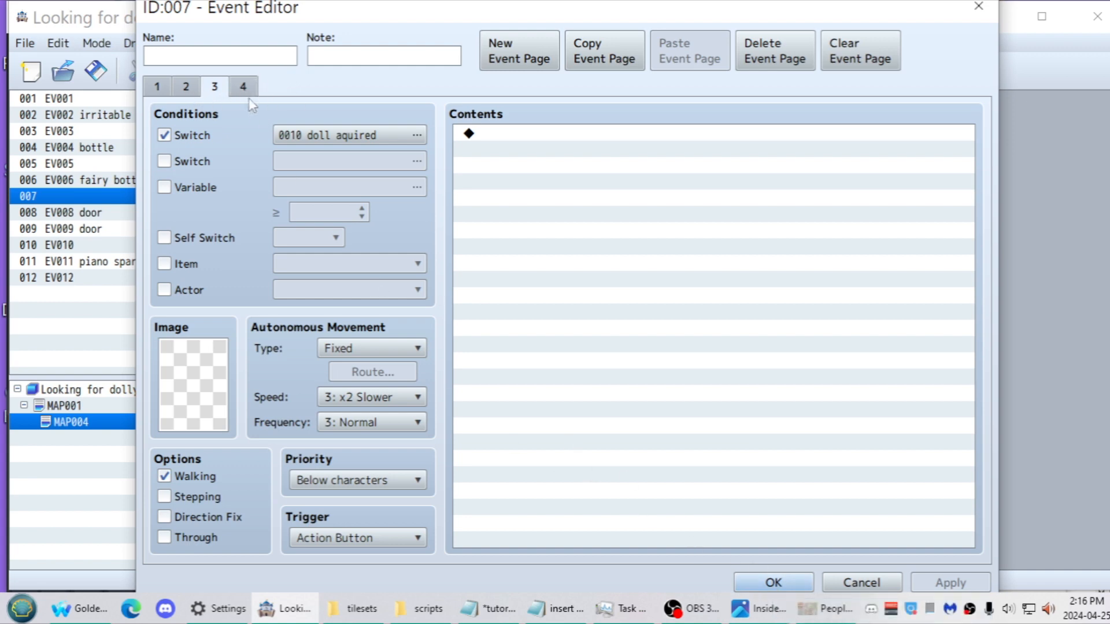
click(243, 88)
click(213, 93)
click(746, 585)
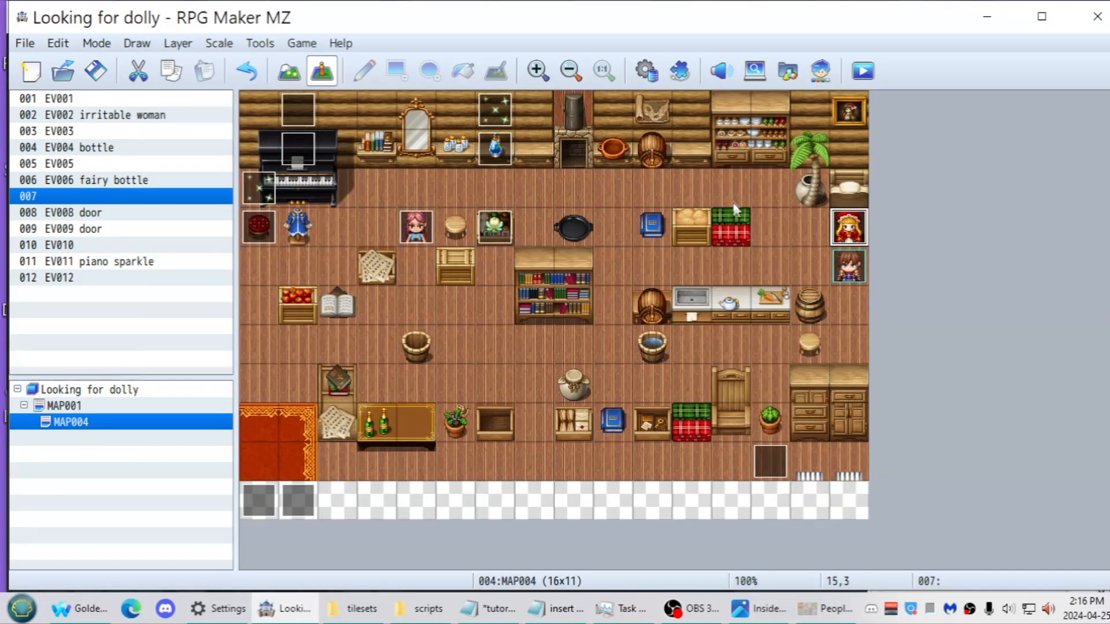
Playtest the game and interact with the large doll on the bed to trigger its event
click(861, 72)
click(527, 329)
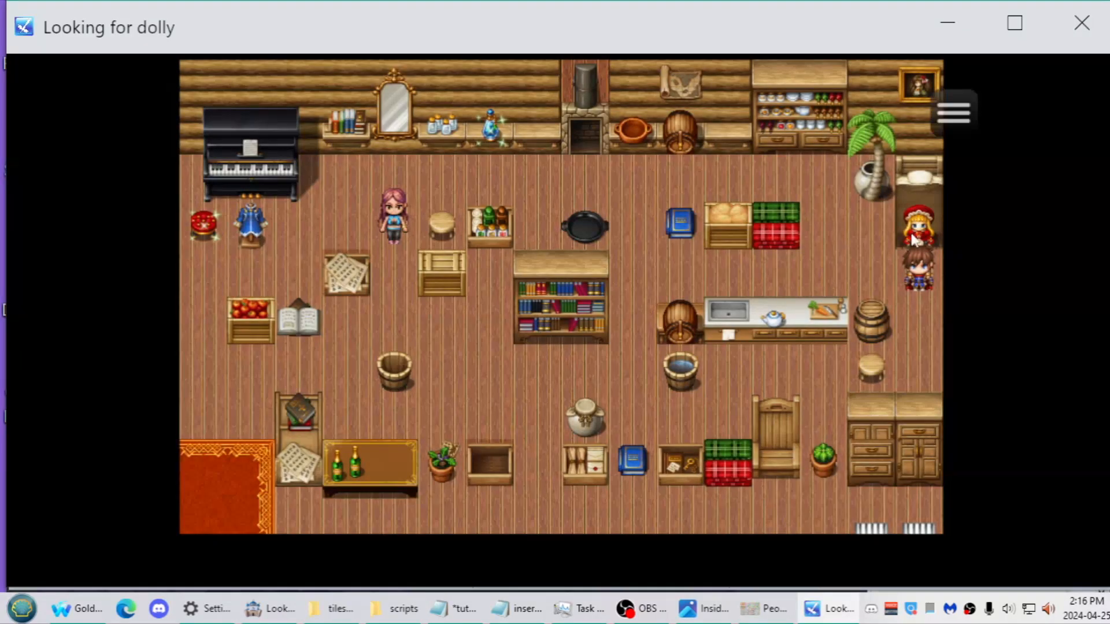
click(913, 234)
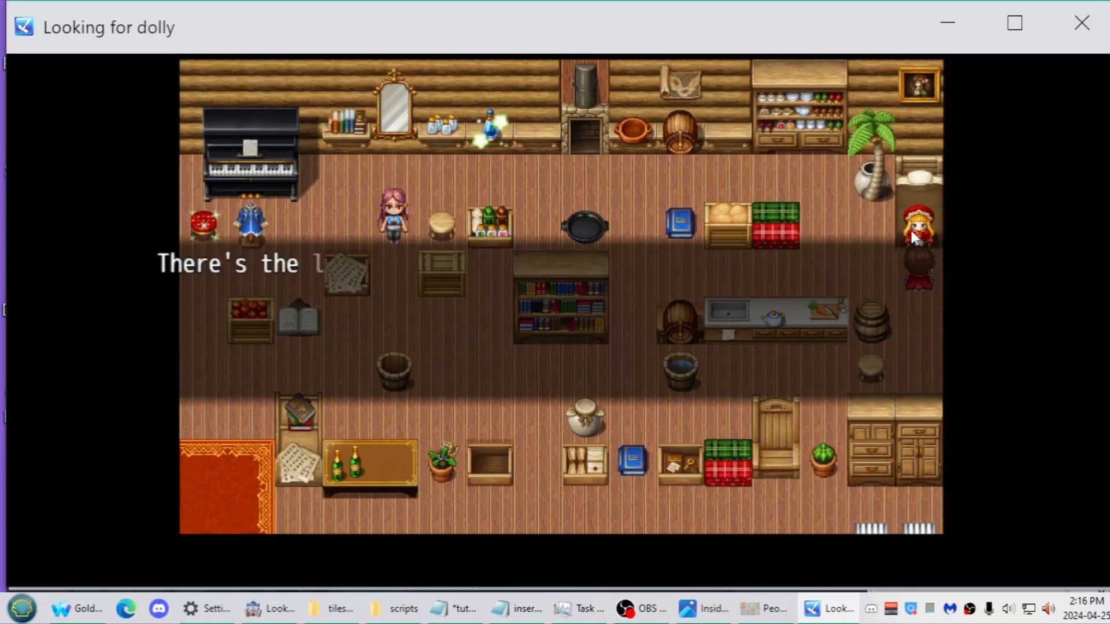
Advance the large doll's message, carry the doll across the room toward the lower blue book, and end the playtest
click(913, 231)
click(914, 231)
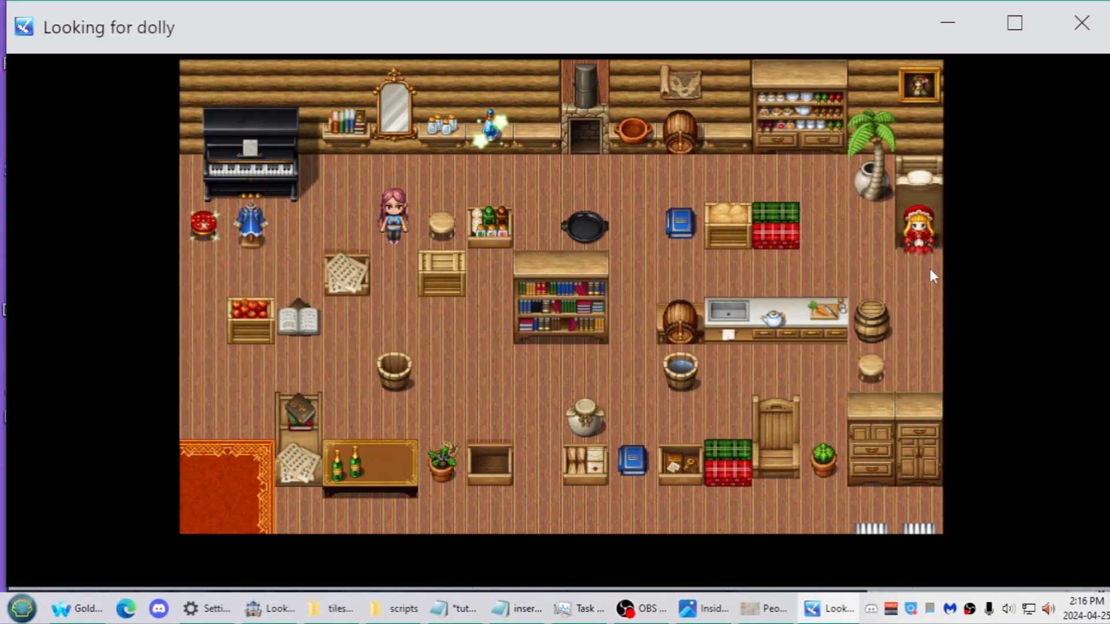
mouse_move(912, 293)
mouse_down()
mouse_move(915, 393)
mouse_move(863, 418)
mouse_move(664, 404)
mouse_move(634, 454)
mouse_up()
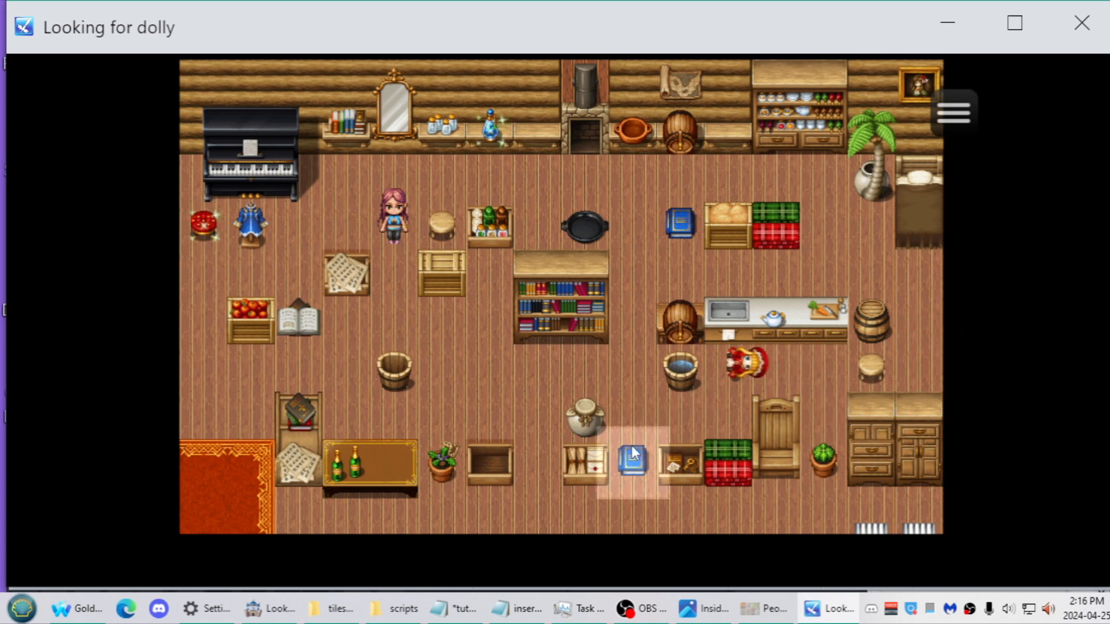
click(1069, 24)
Switch to the tutorial notes in Notepad and find the reminder about the "jump to" event command
key(alt+Tab)
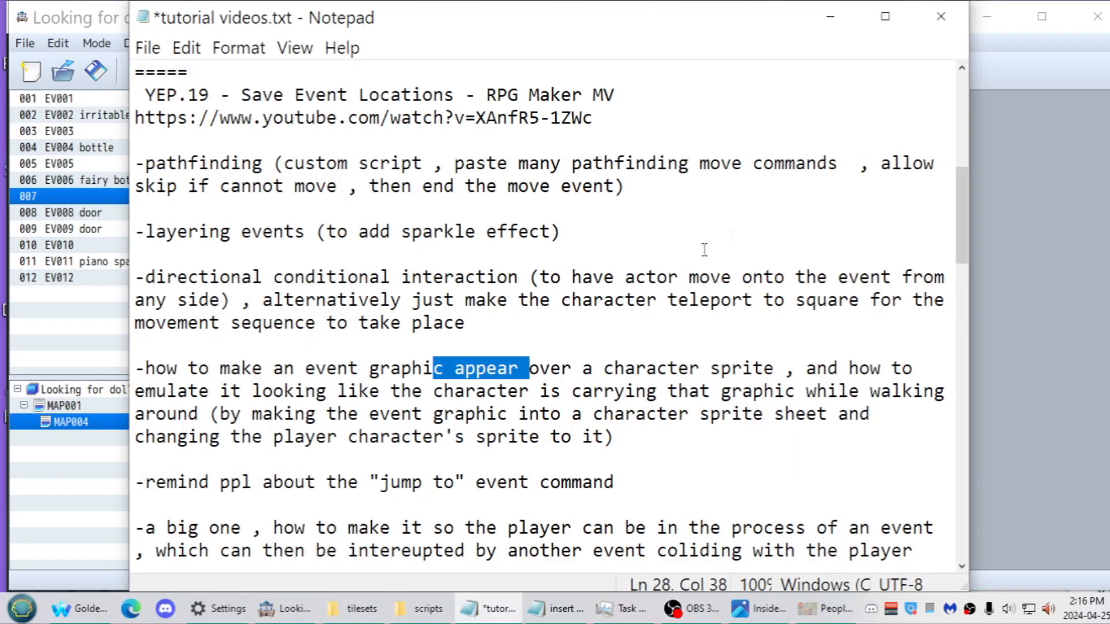
scroll(606, 315, down, 2)
drag(639, 353, 187, 347)
click(624, 368)
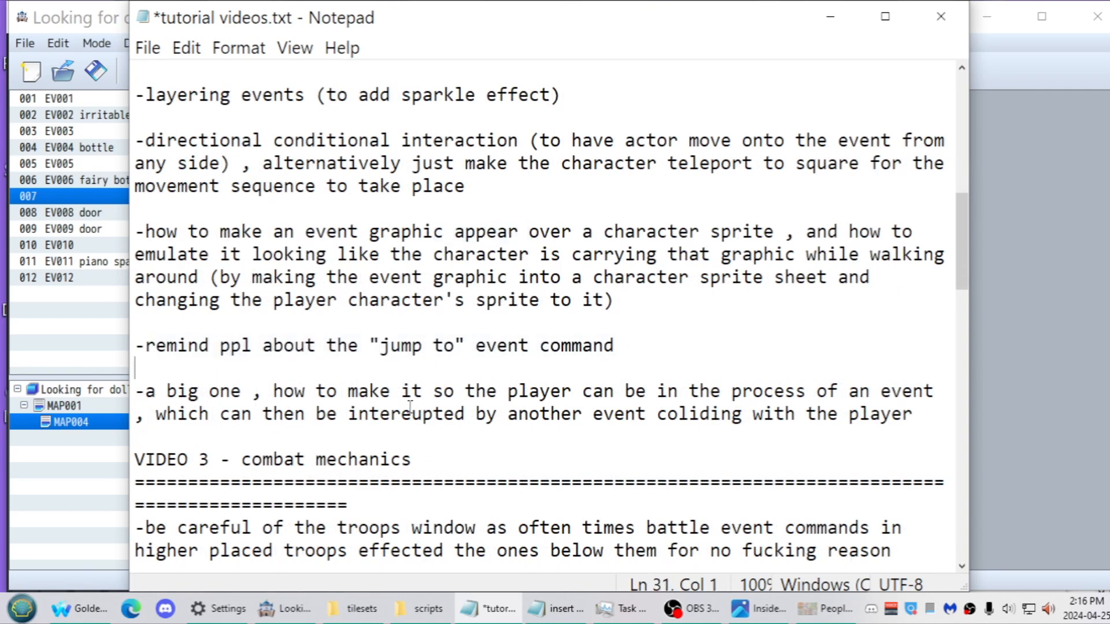
Switch back to RPG Maker MZ, open the doll event on the bed and locate Jump to Label among the event commands
key(alt+Tab)
click(841, 277)
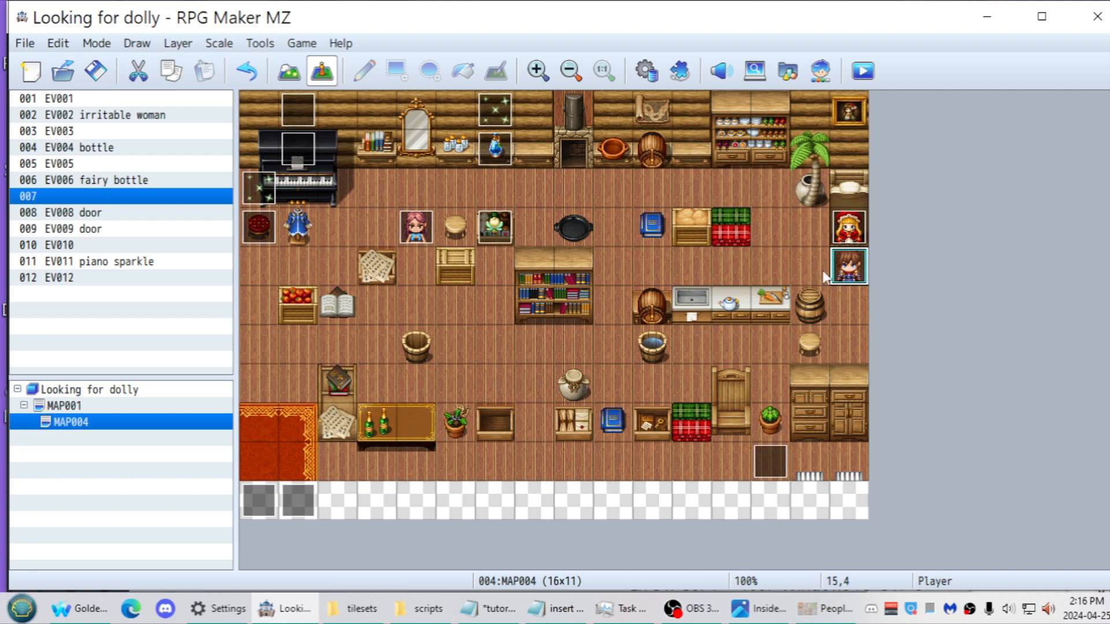
double_click(844, 243)
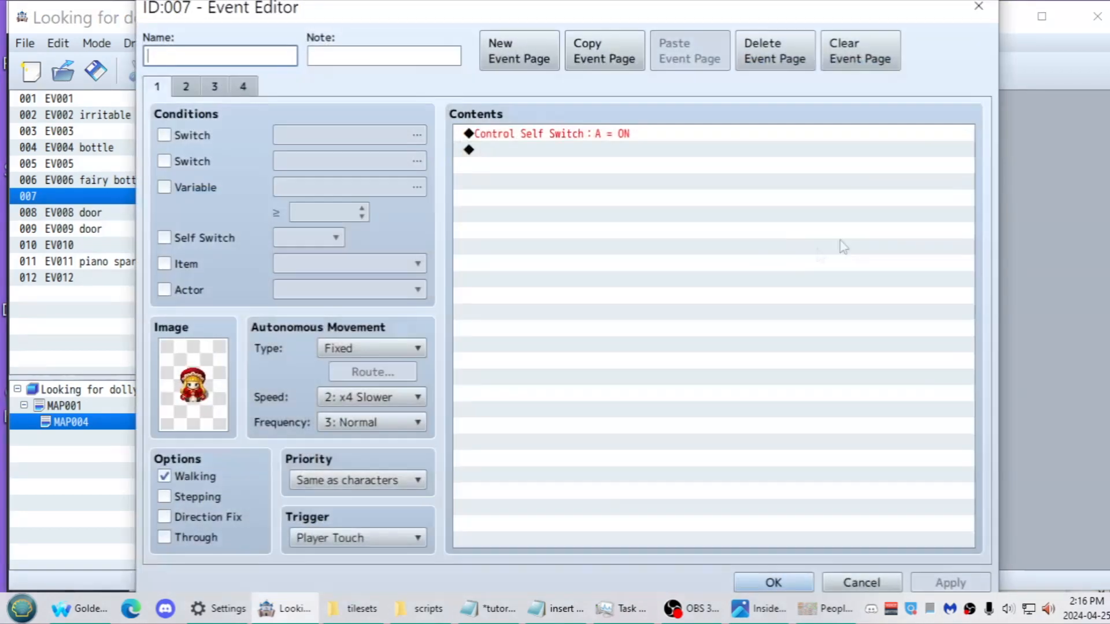
double_click(466, 153)
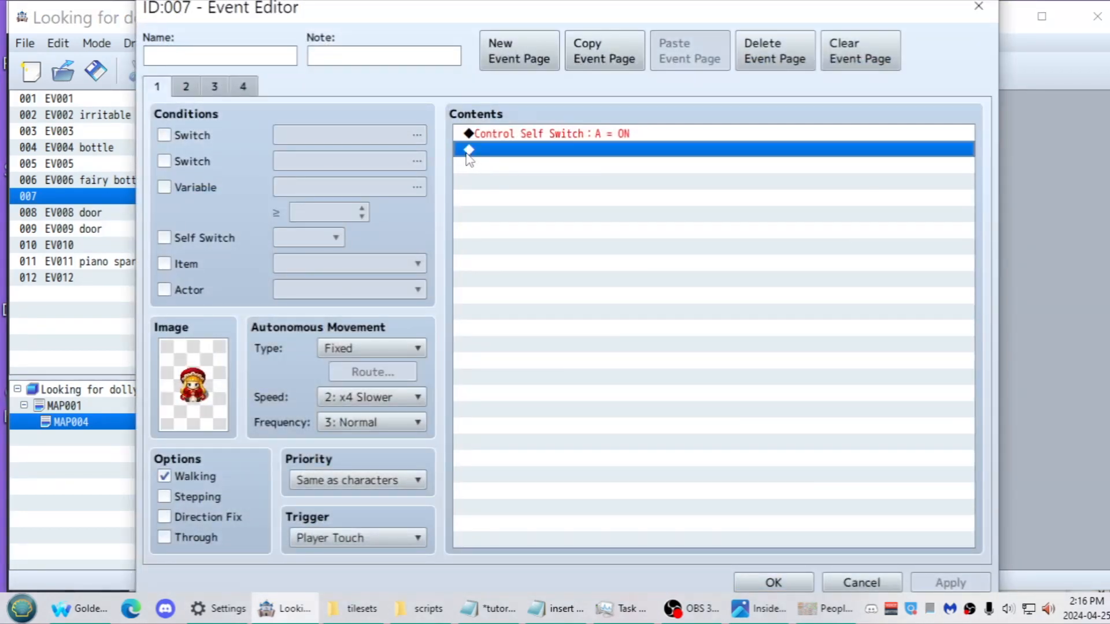
click(509, 93)
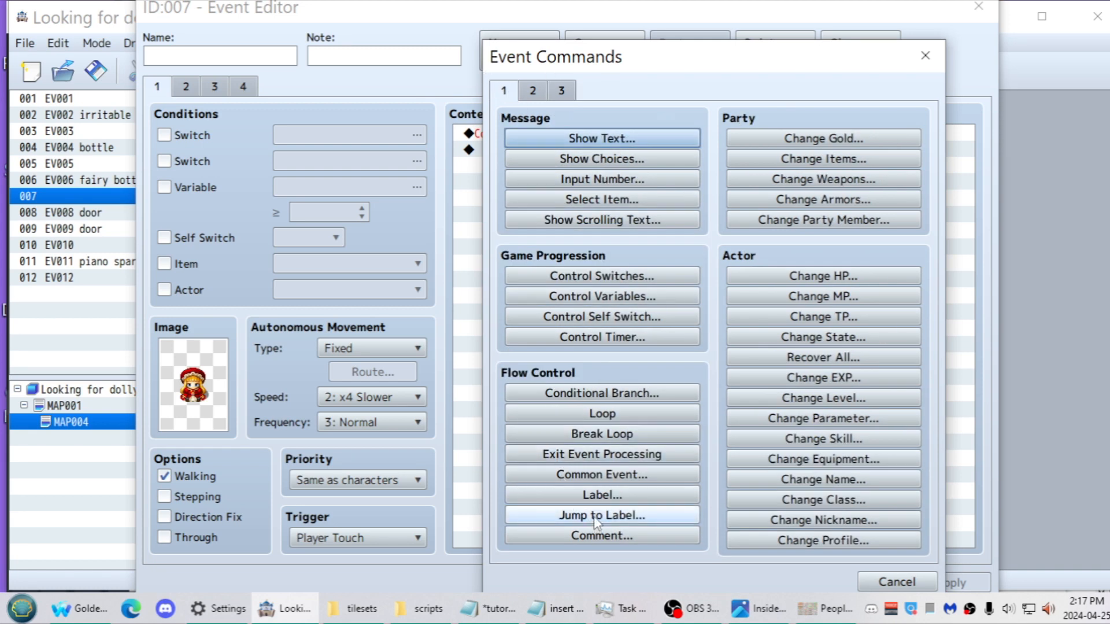
Switch to the Notepad notes and review the item about a running event being interrupted by another event colliding with the player
key(alt+Tab)
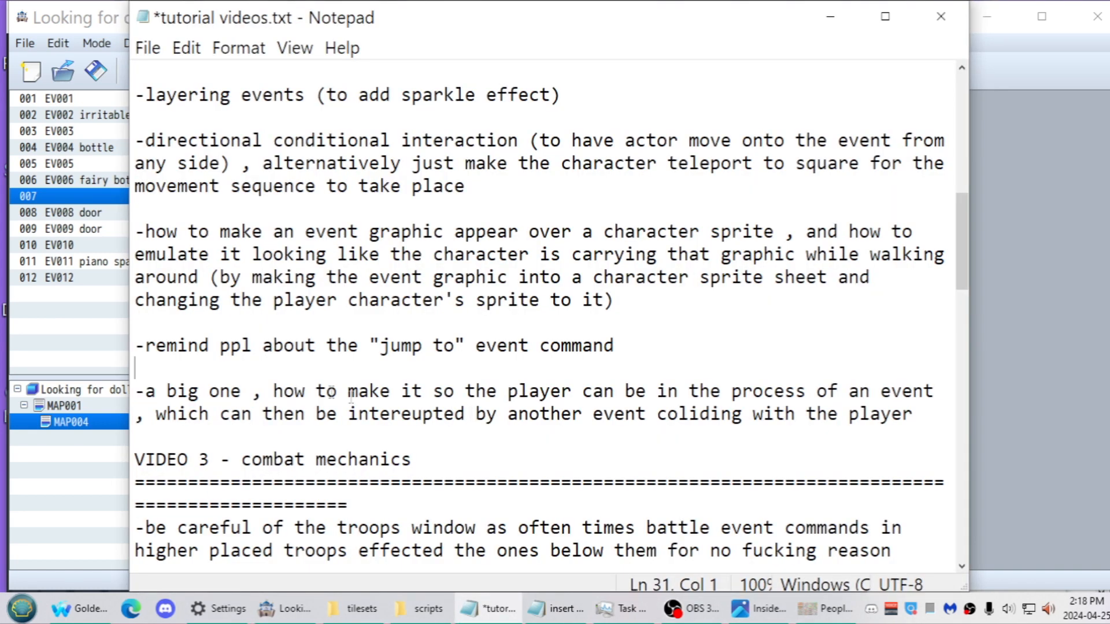
drag(134, 390, 926, 415)
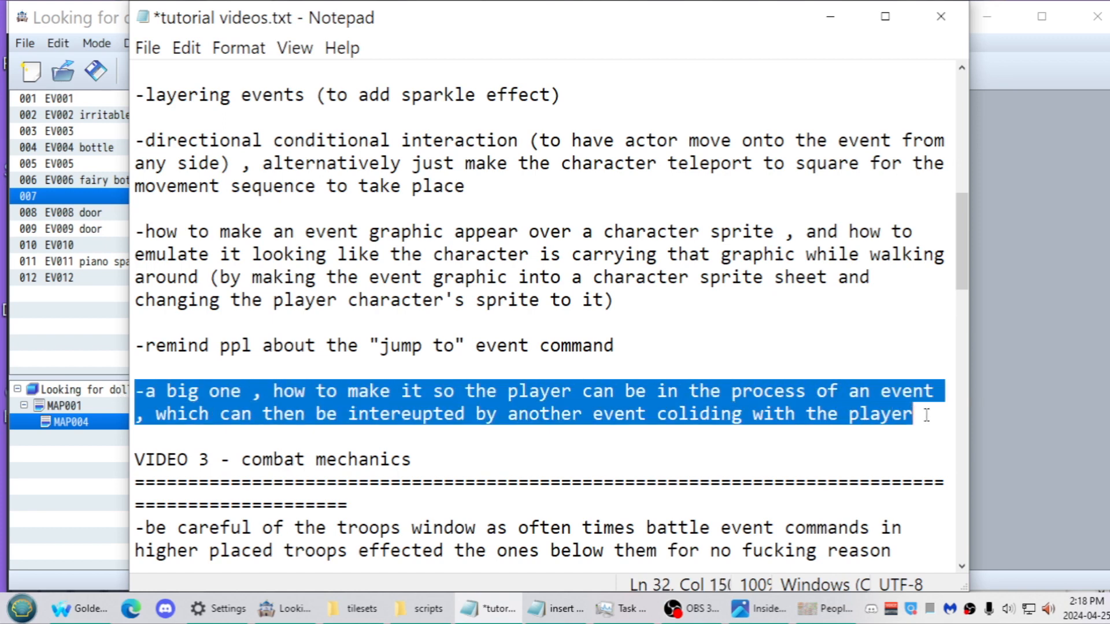
click(926, 415)
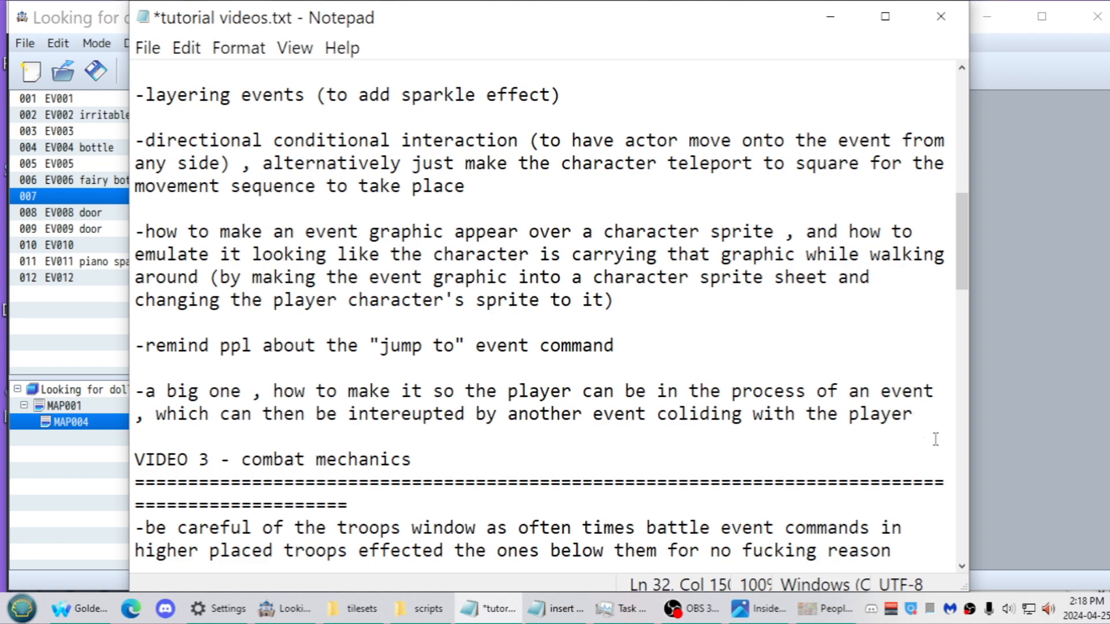
scroll(933, 434, up, 2)
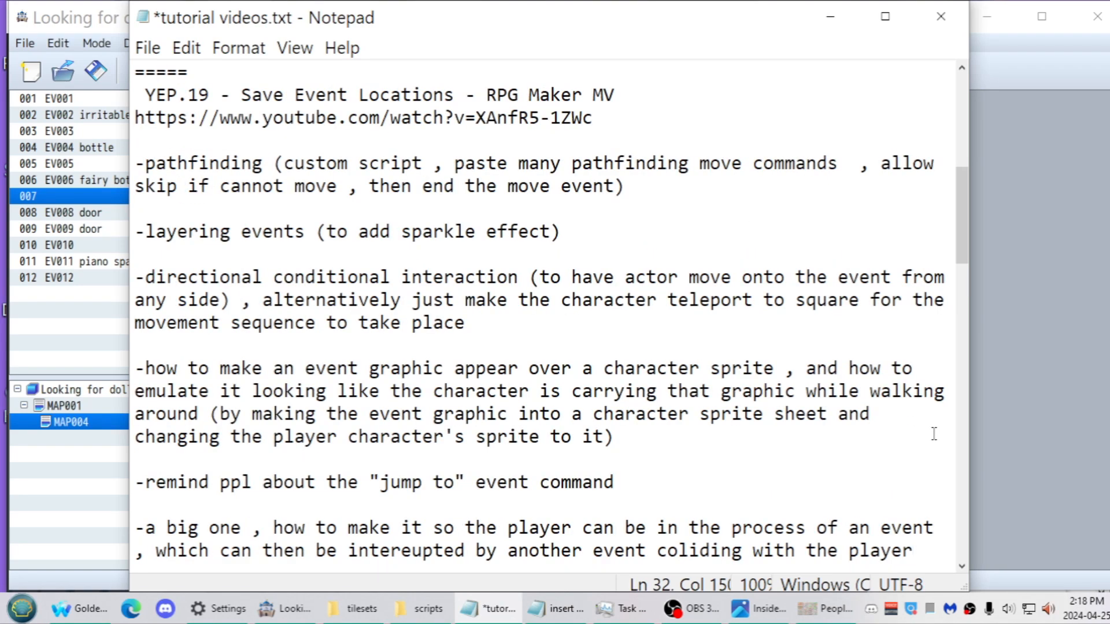
scroll(934, 433, down, 2)
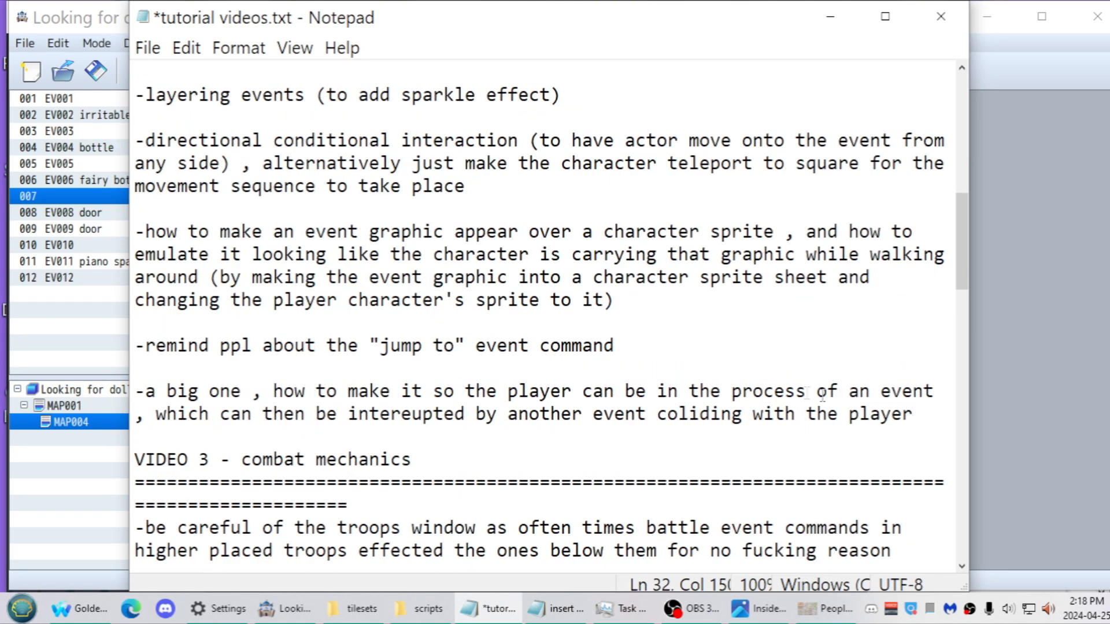
Return to RPG Maker MZ, open the irritable woman event, and playtest the woman's walk near the lower doorway
click(830, 16)
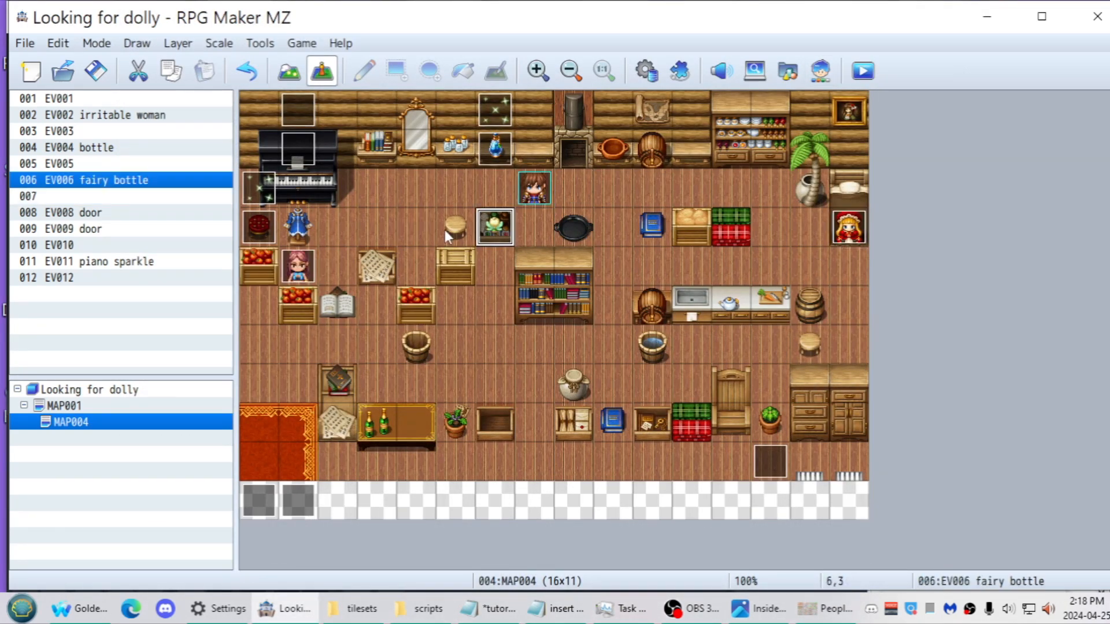
double_click(299, 267)
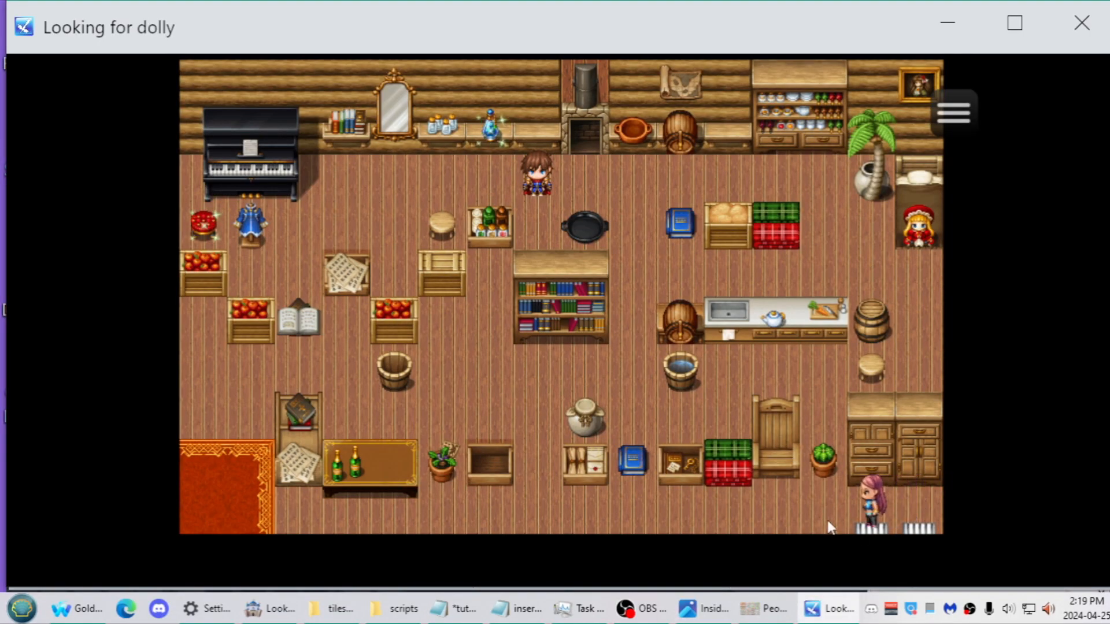
click(1081, 23)
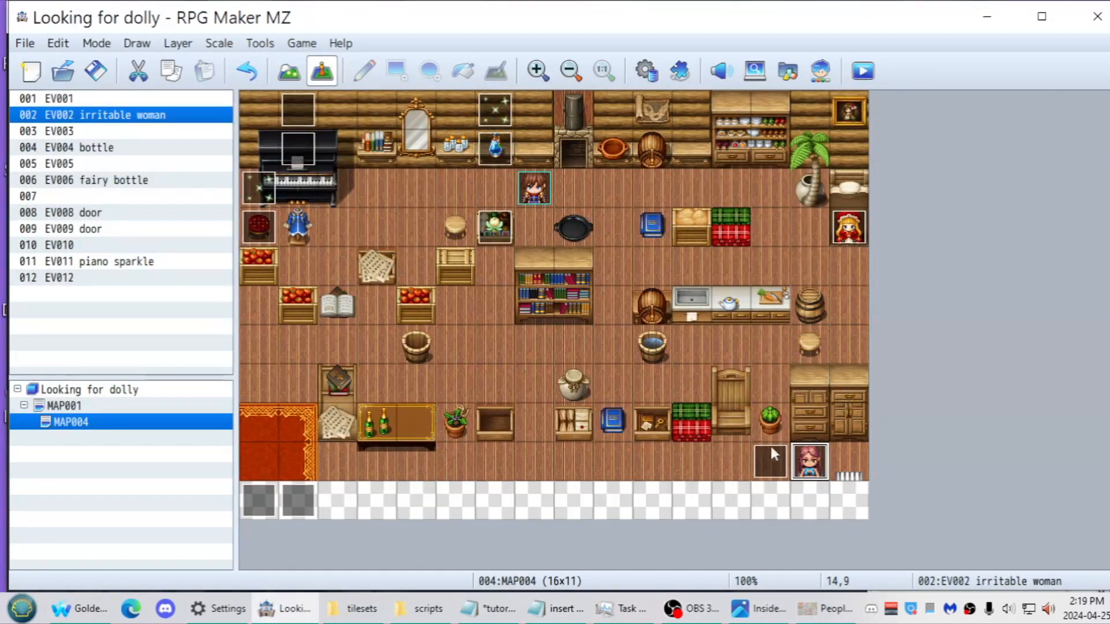
Review EV001's first page, save the game changes and playtest with the irritable woman starting at the lower doorway
double_click(771, 447)
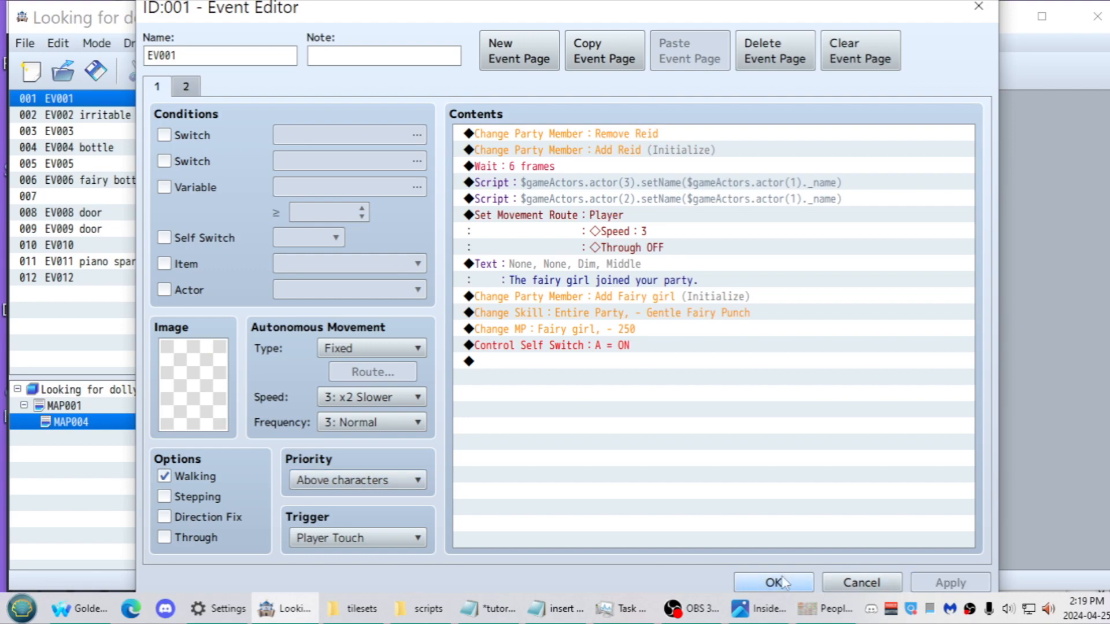
click(773, 582)
click(865, 82)
click(557, 327)
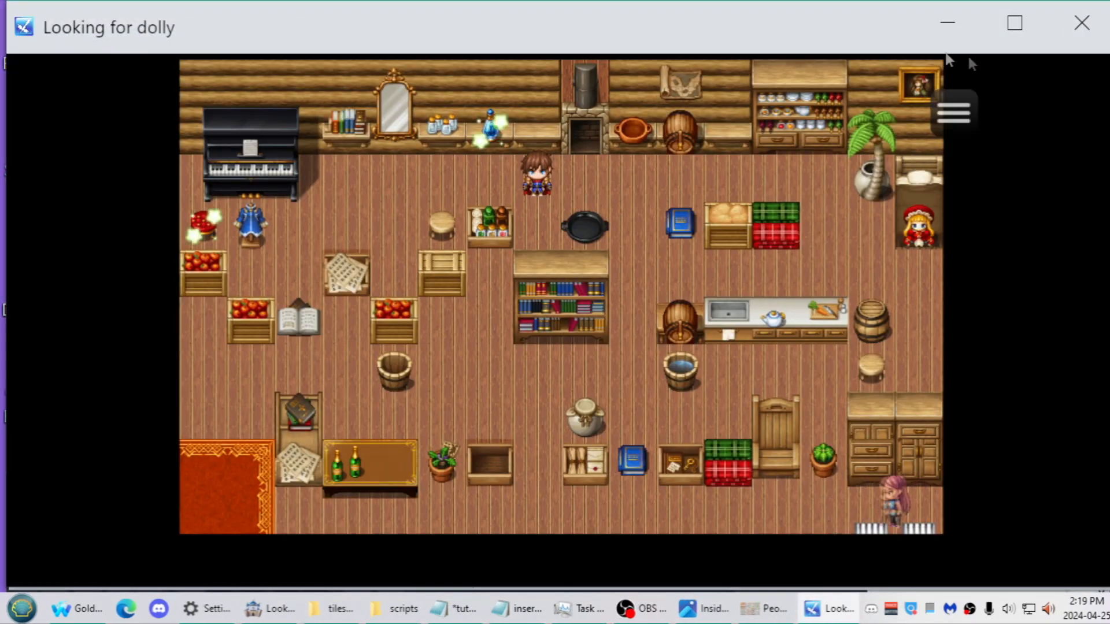
click(1080, 22)
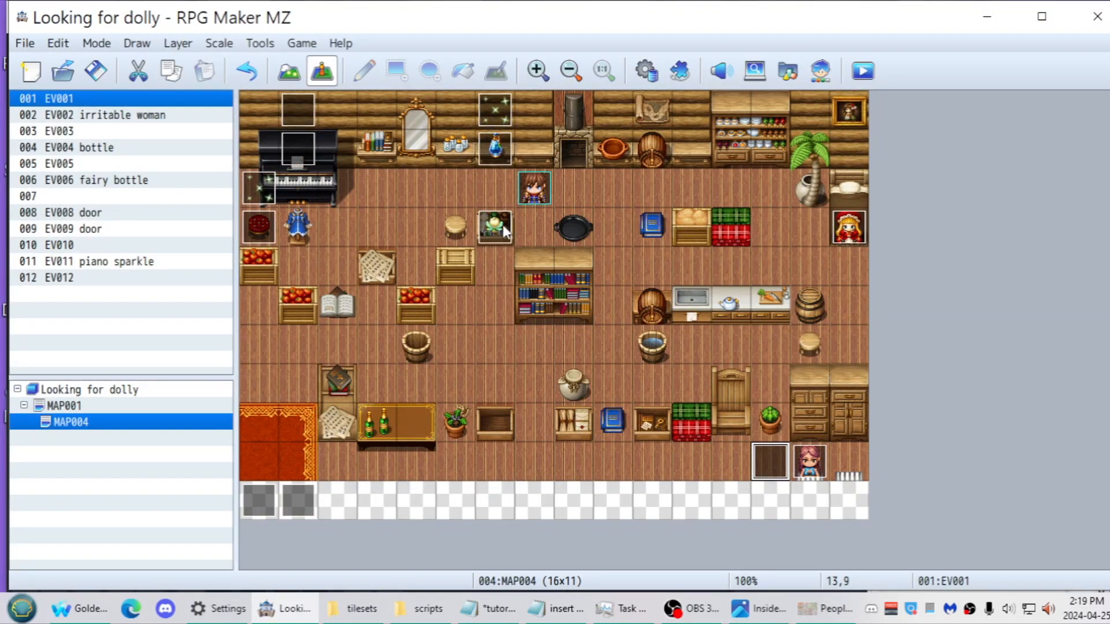
Move the fairy bottle event to tile 6,2 beside the player start and the irritable woman event to tile 1,4
drag(504, 231, 503, 190)
drag(806, 462, 298, 267)
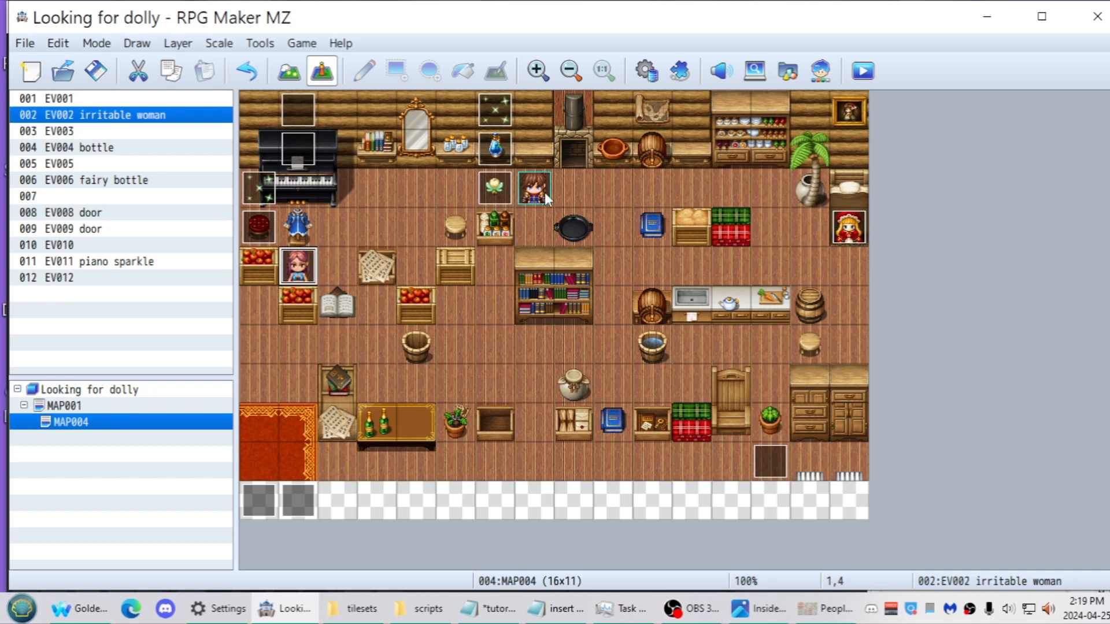
click(497, 191)
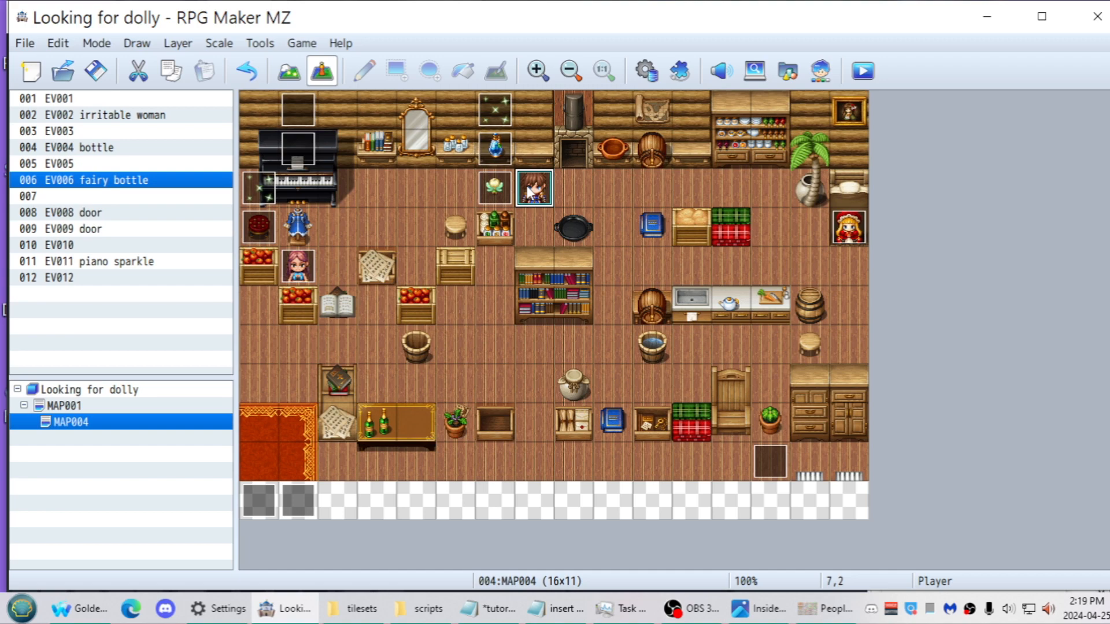
Playtest the large doll's event until the irritable woman interrupts it, and end the playtest
key(ctrl+r)
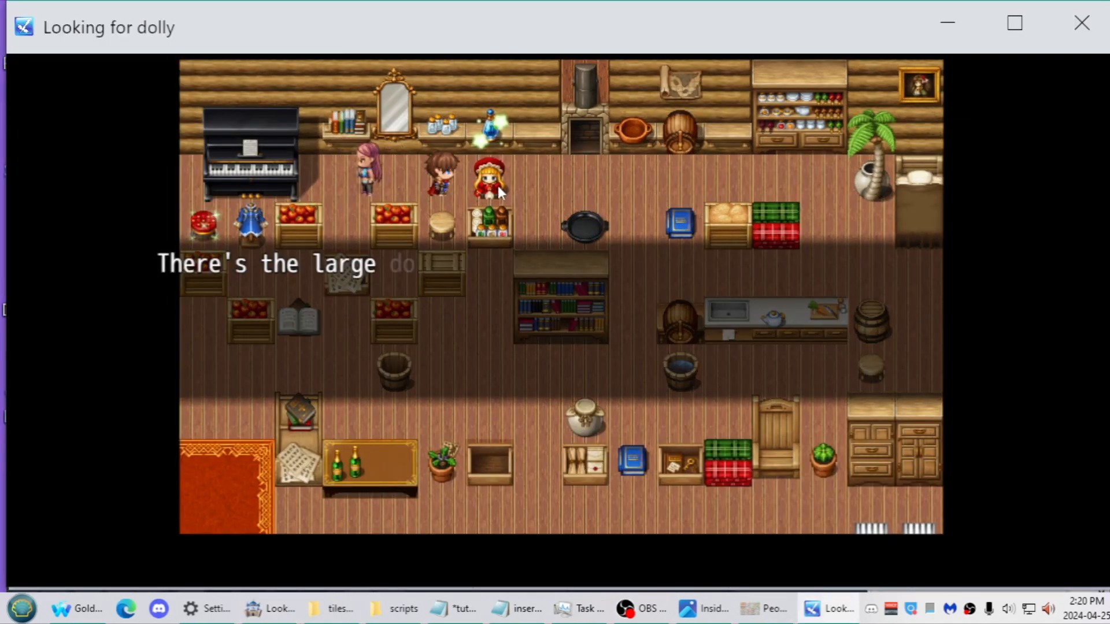
key(Return)
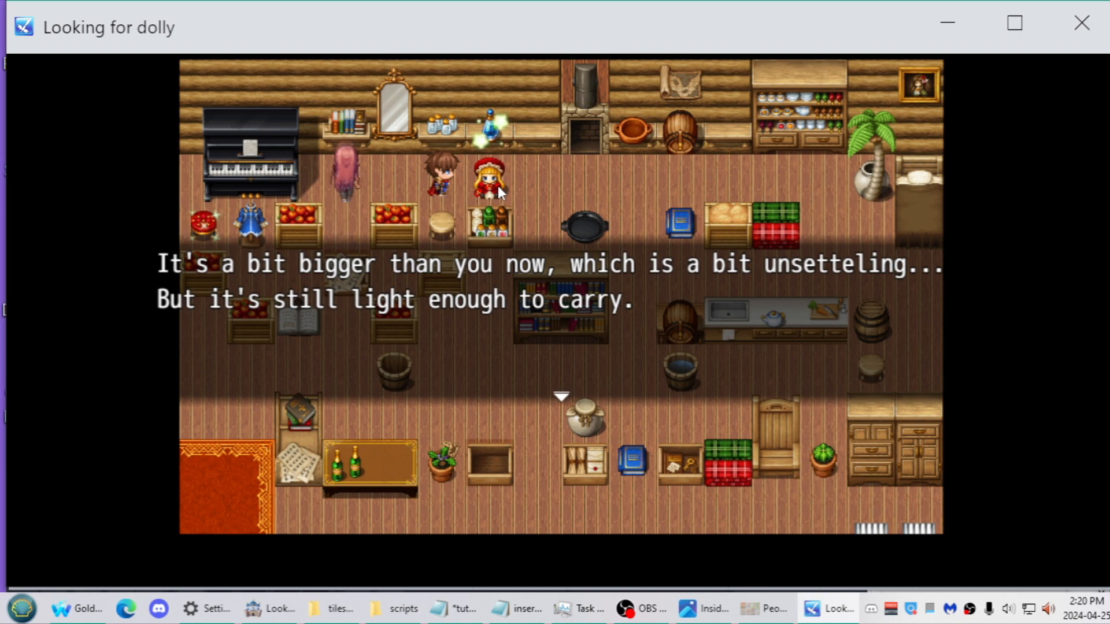
key(Return)
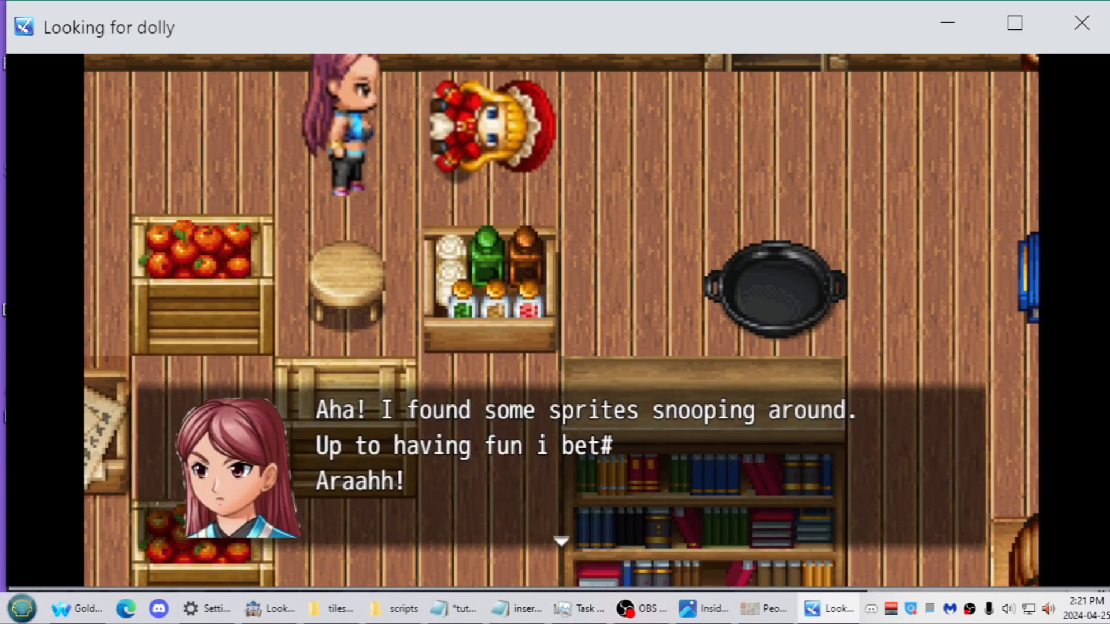
click(1082, 23)
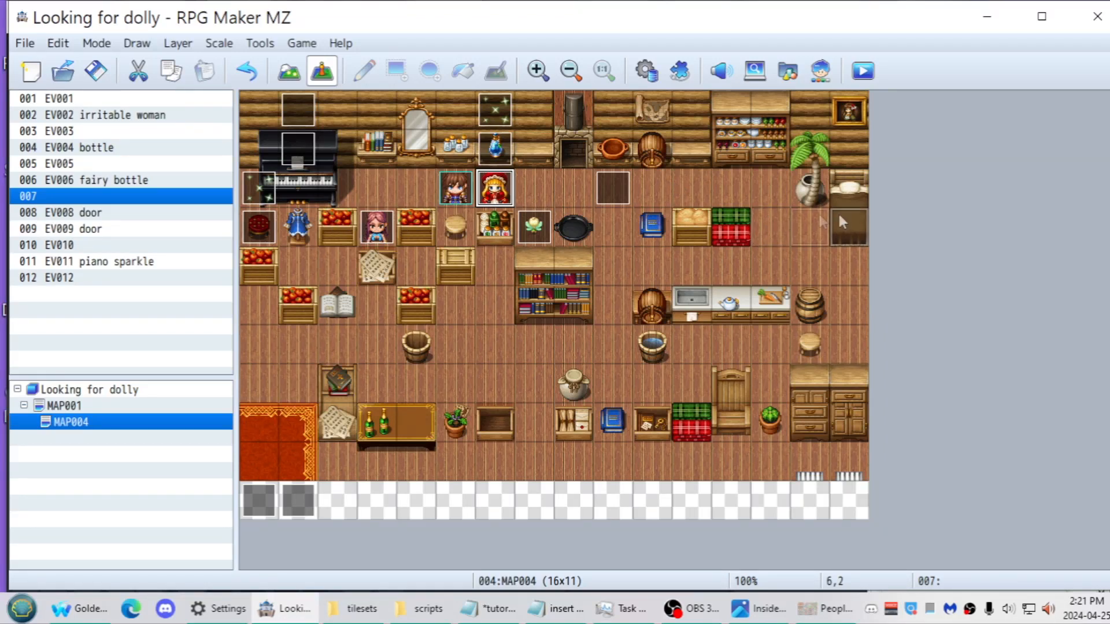
Put the doll event back on the bed and the fairy bottle event on the bottle crate, and review EV001's second page
drag(841, 222, 844, 225)
drag(541, 231, 491, 231)
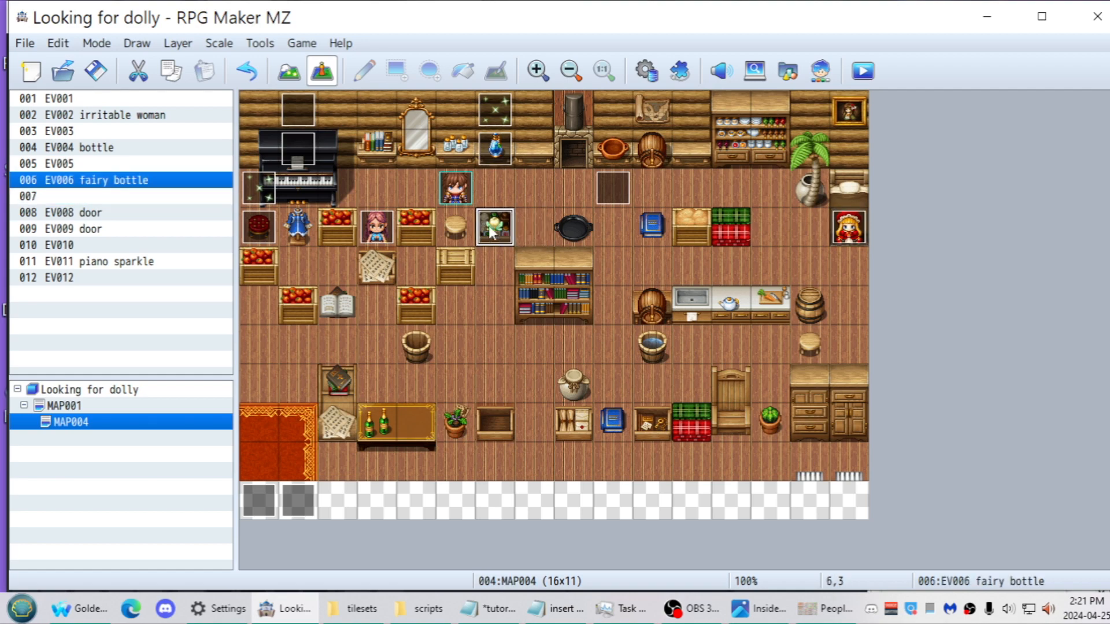
double_click(491, 231)
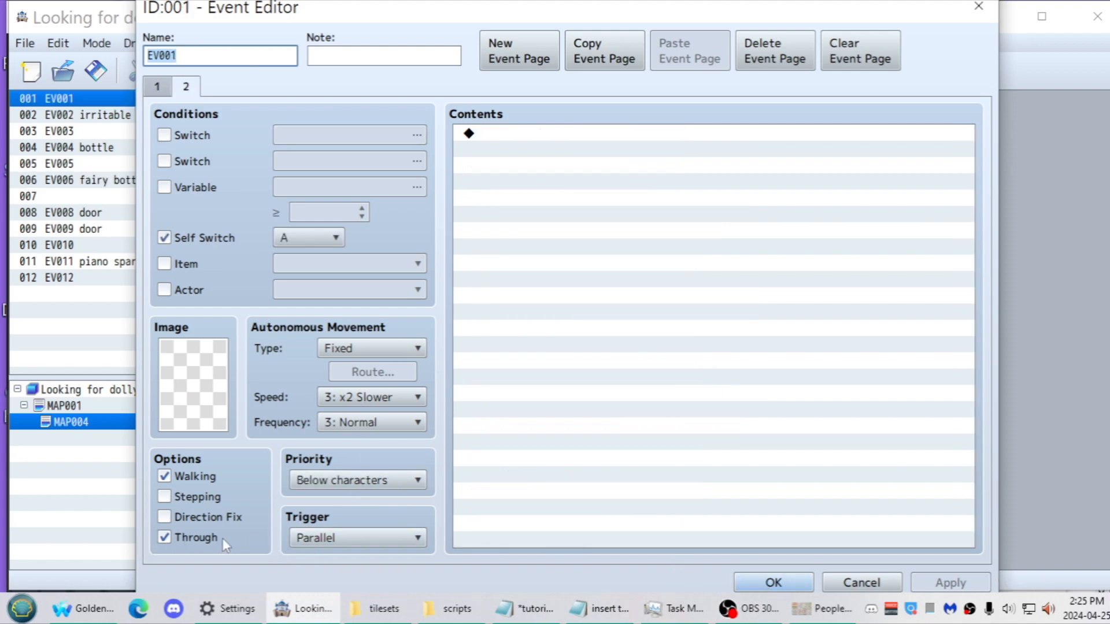
click(774, 581)
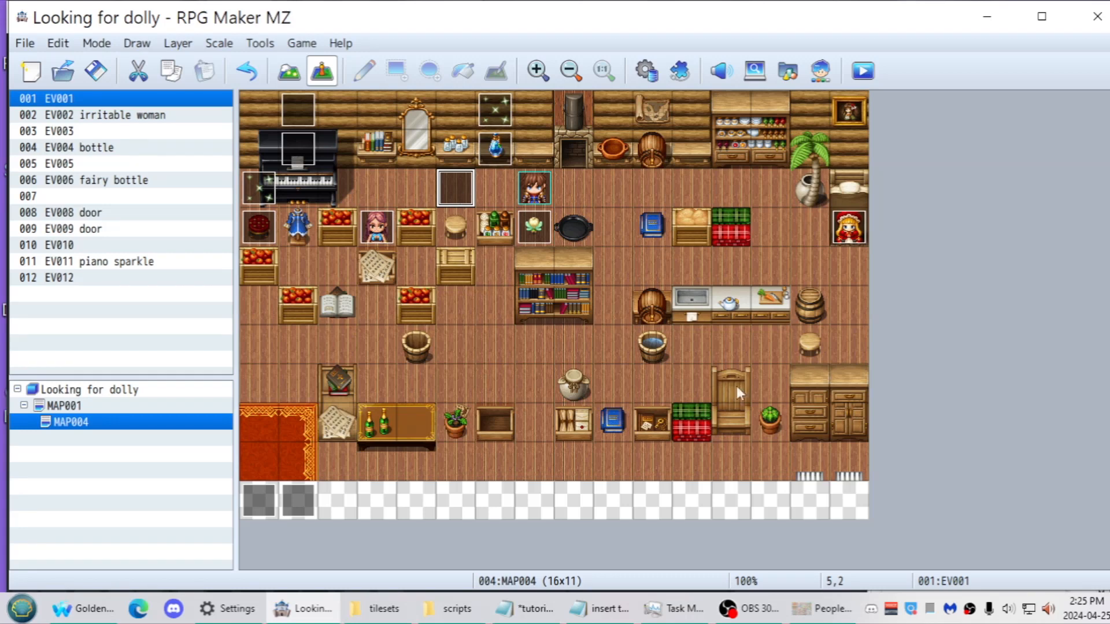
Move EV001 to the lower doorway, the fairy bottle event to the bottle crate at 6,3, and the player start to 6,2
drag(807, 465, 808, 465)
drag(542, 226, 498, 196)
click(516, 195)
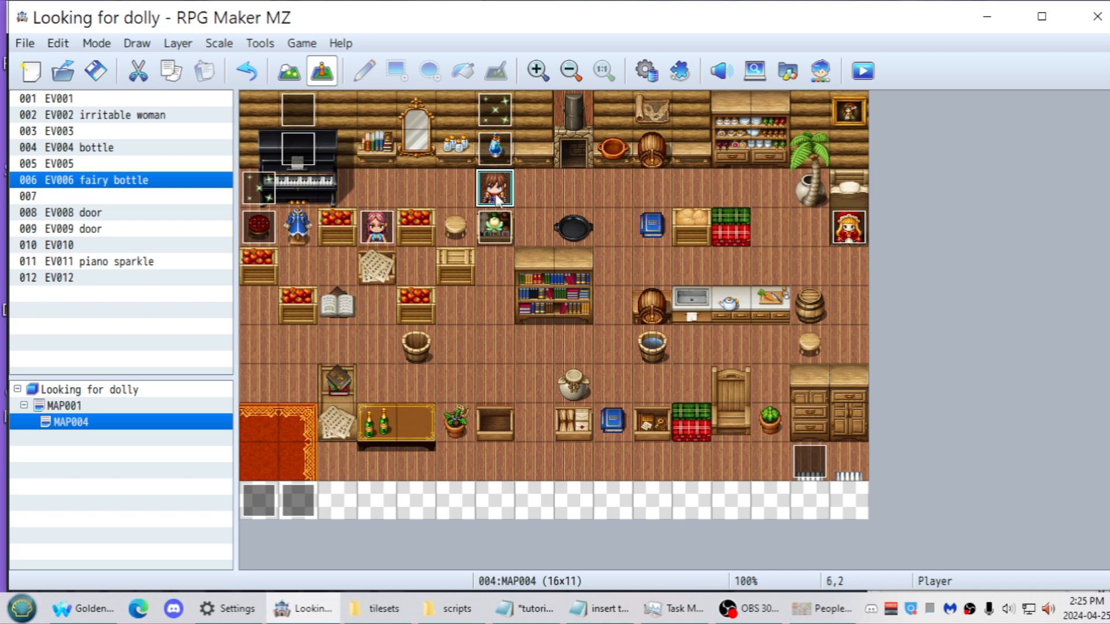
Save the game changes, playtest interacting with the blue potion until the irritable woman interrupts, and end the playtest
click(863, 75)
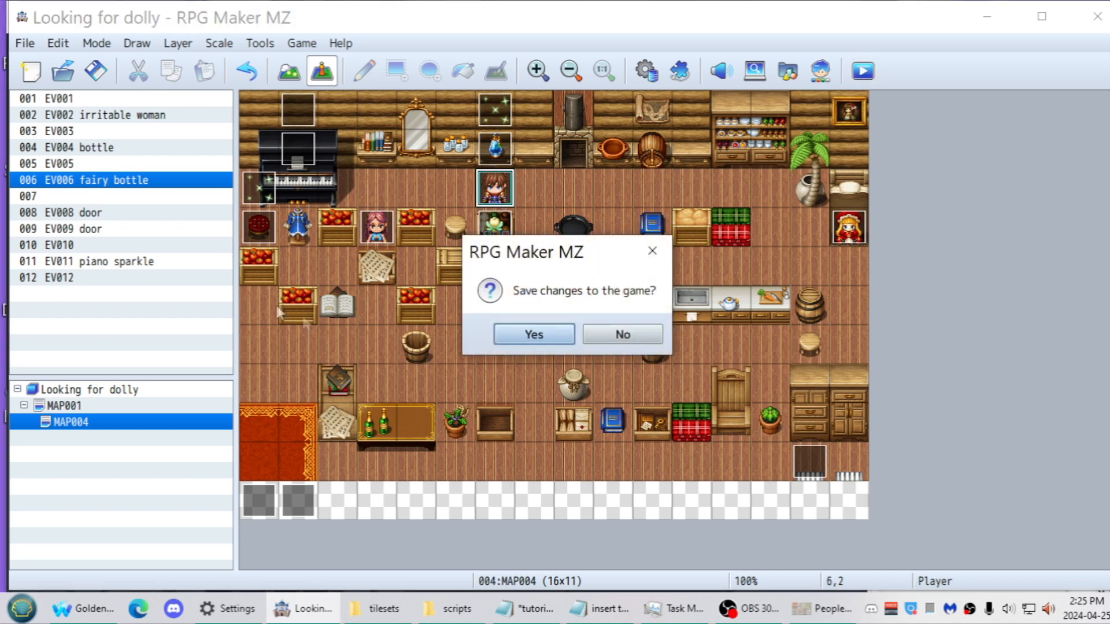
click(513, 338)
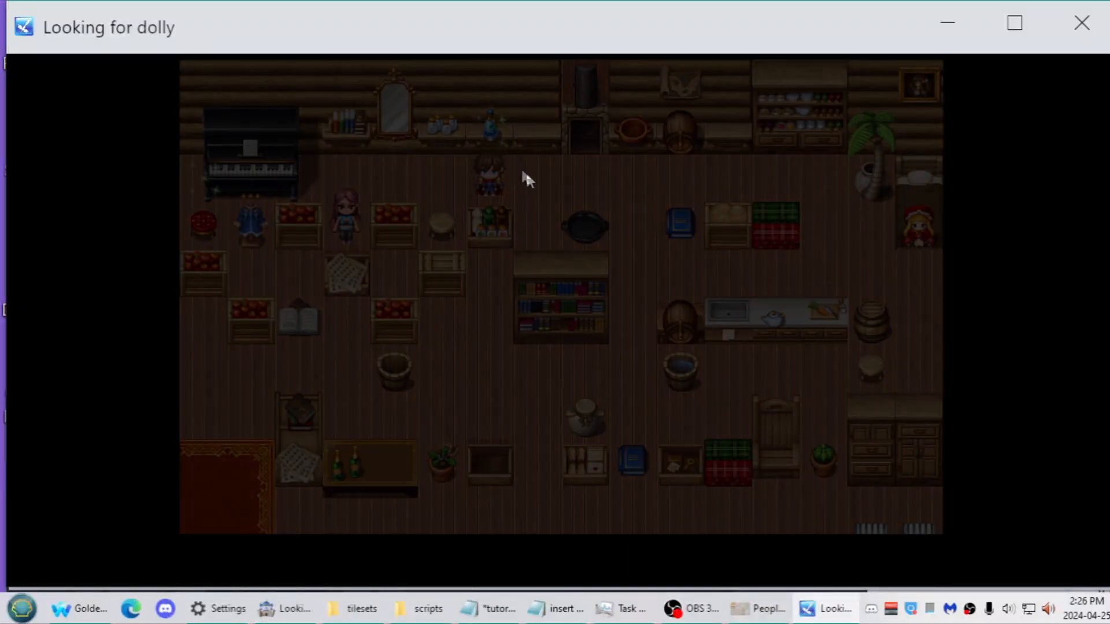
click(492, 138)
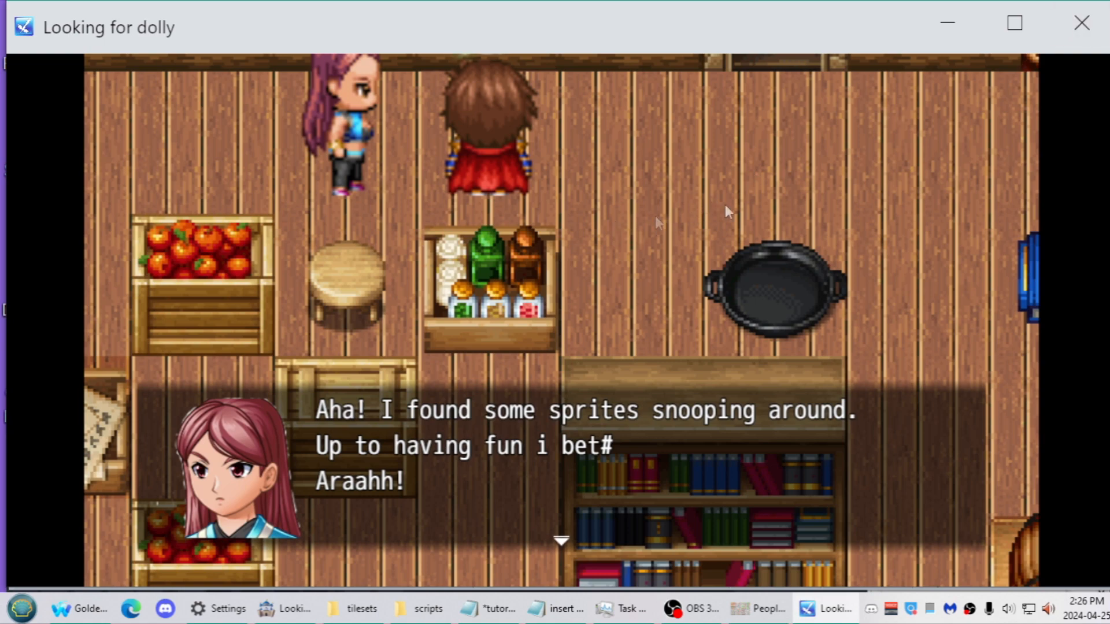
click(1083, 29)
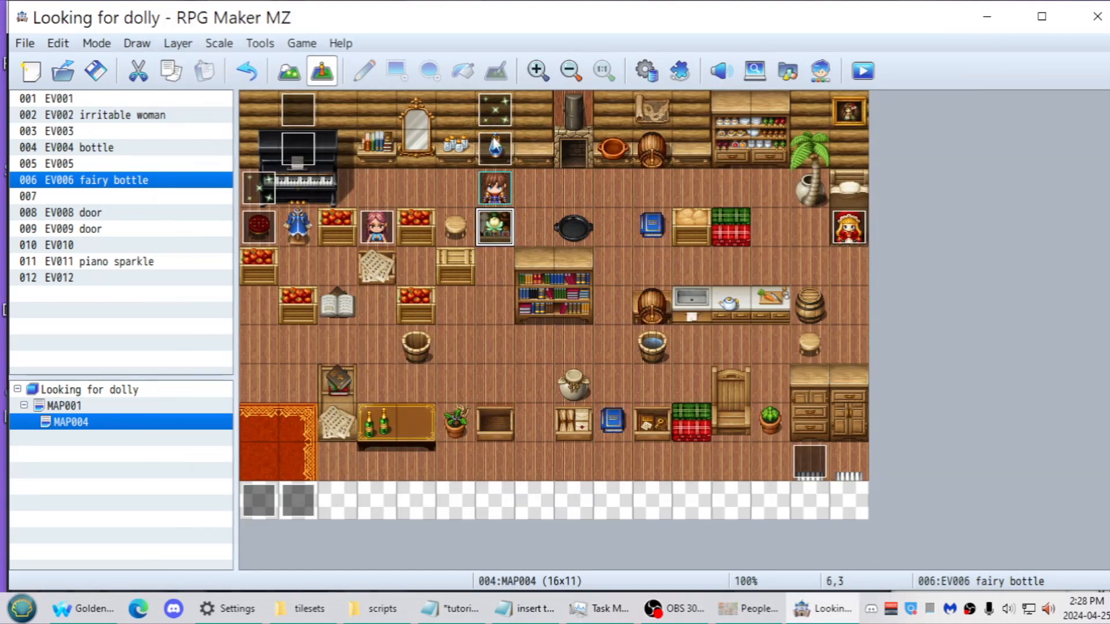
Playtest the blue potion's event, advance through the fairy's mana potion dialogue, and end the playtest
key(ctrl+r)
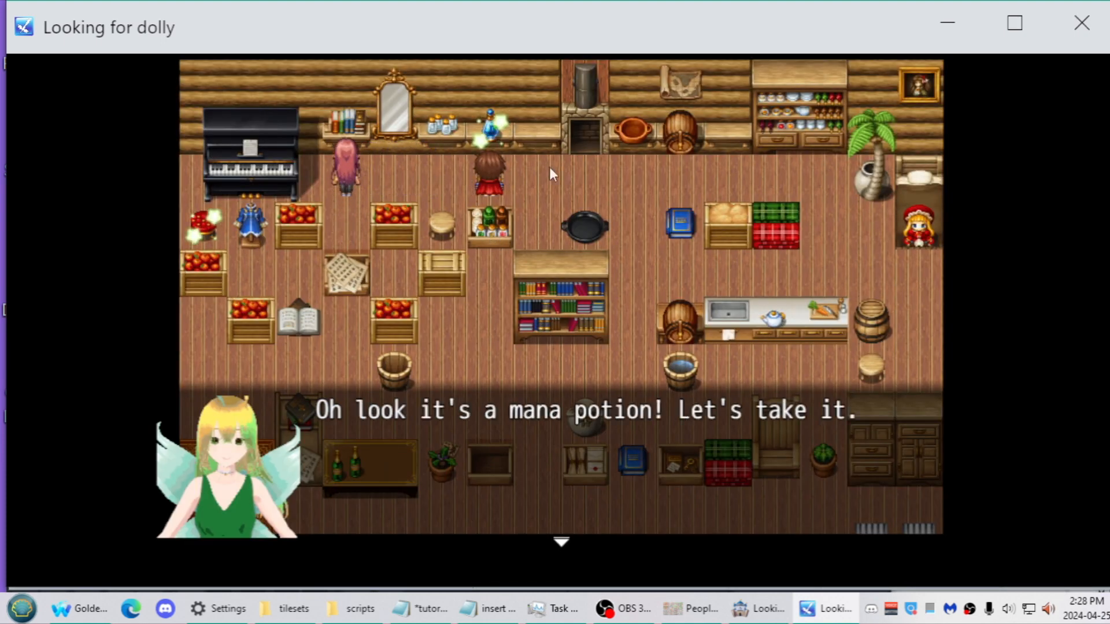
click(497, 112)
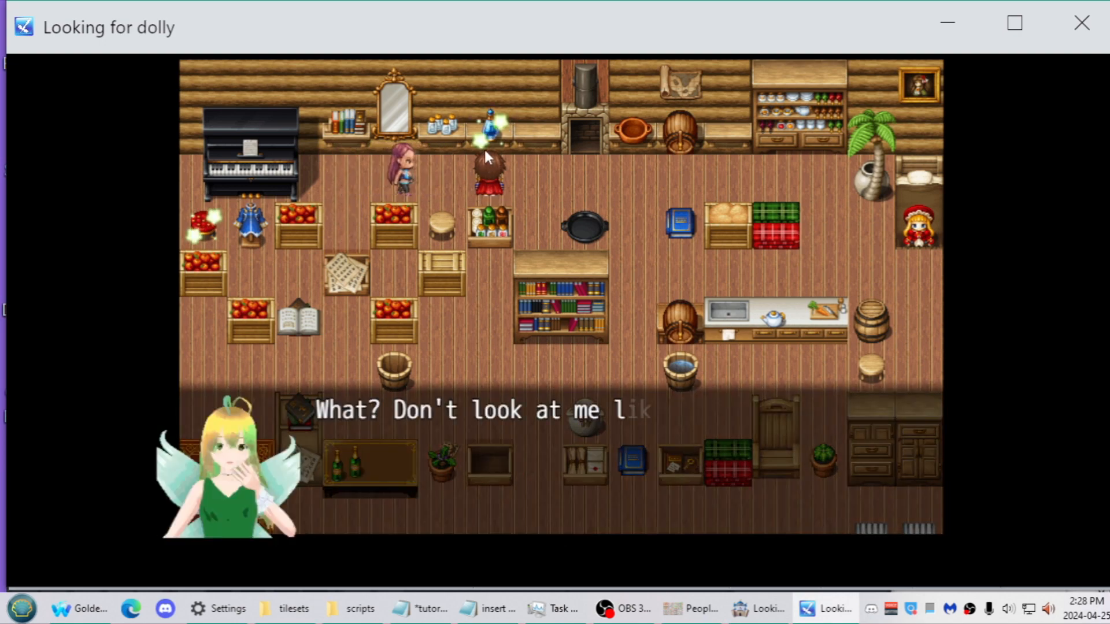
click(497, 124)
click(495, 130)
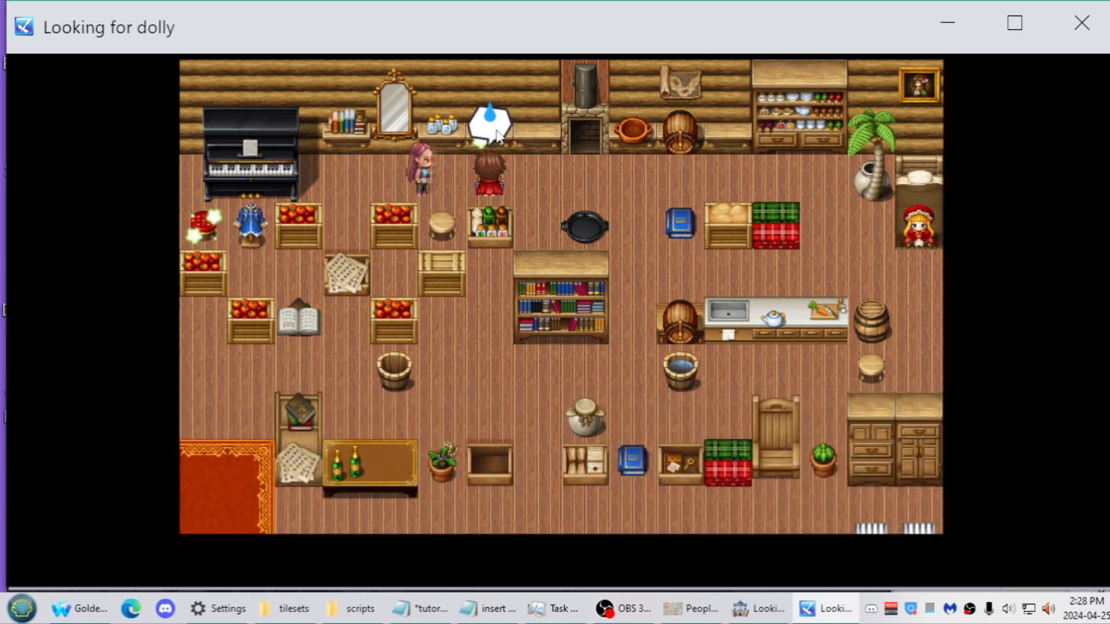
click(1082, 23)
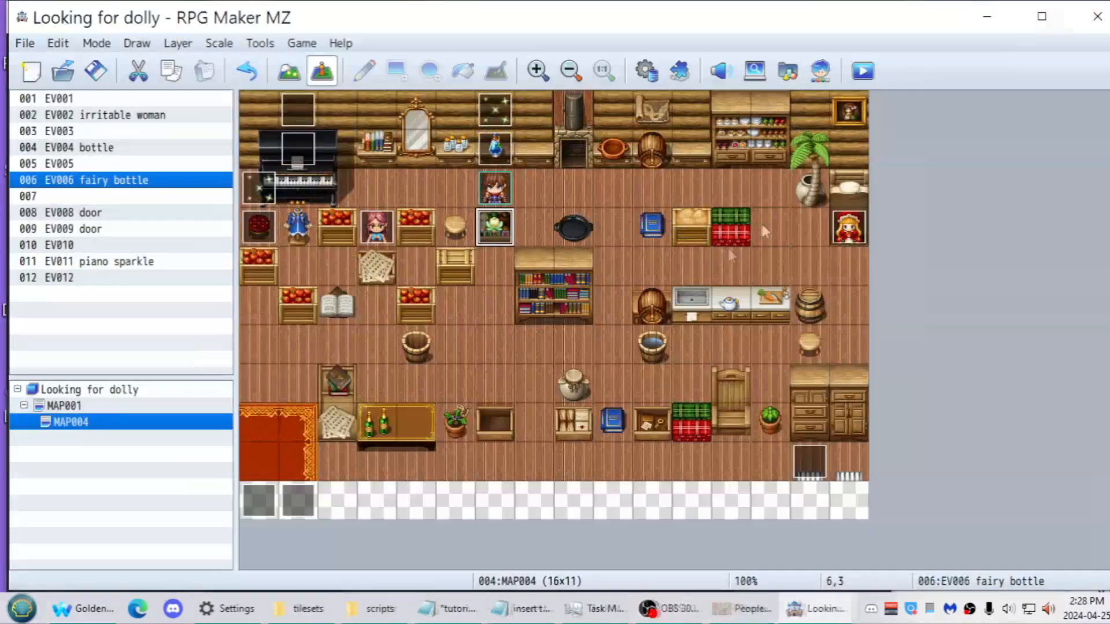
Set the trigger on page 1 of the EV006 fairy bottle event to Parallel
double_click(495, 226)
click(347, 537)
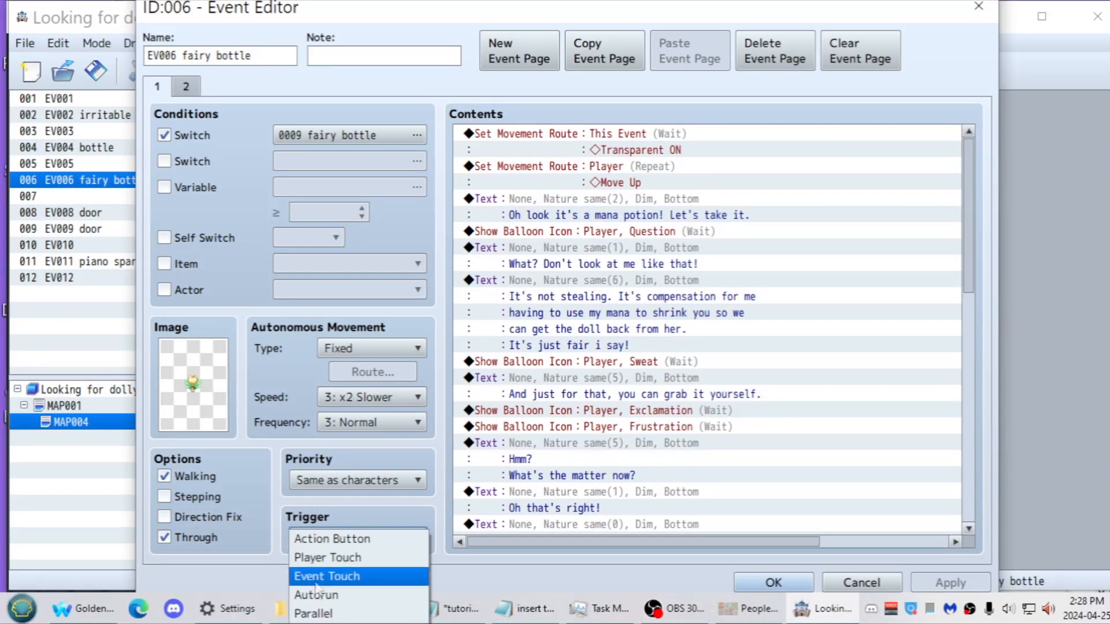
click(314, 613)
click(773, 583)
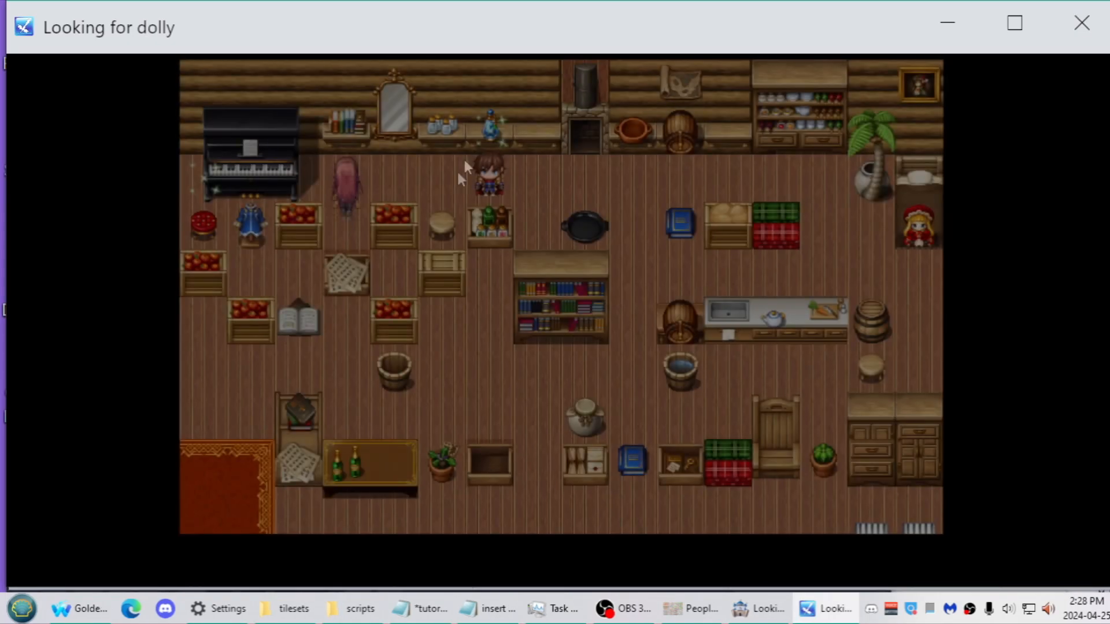
Playtest the blue potion's event until the irritable woman interrupts it and the battle begins, and end the playtest
click(513, 153)
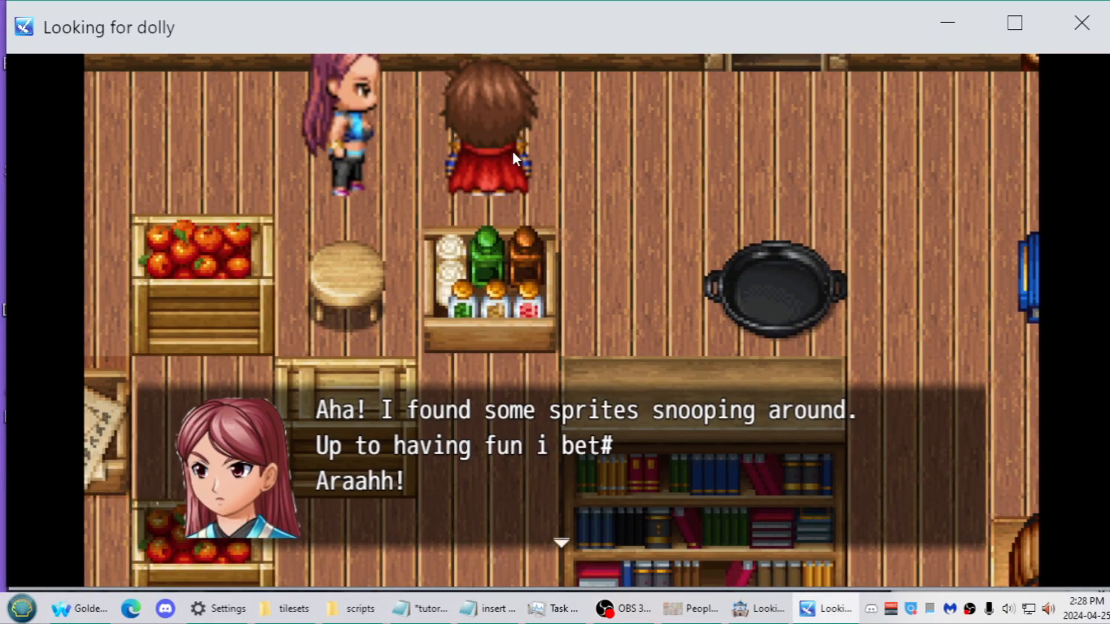
click(512, 151)
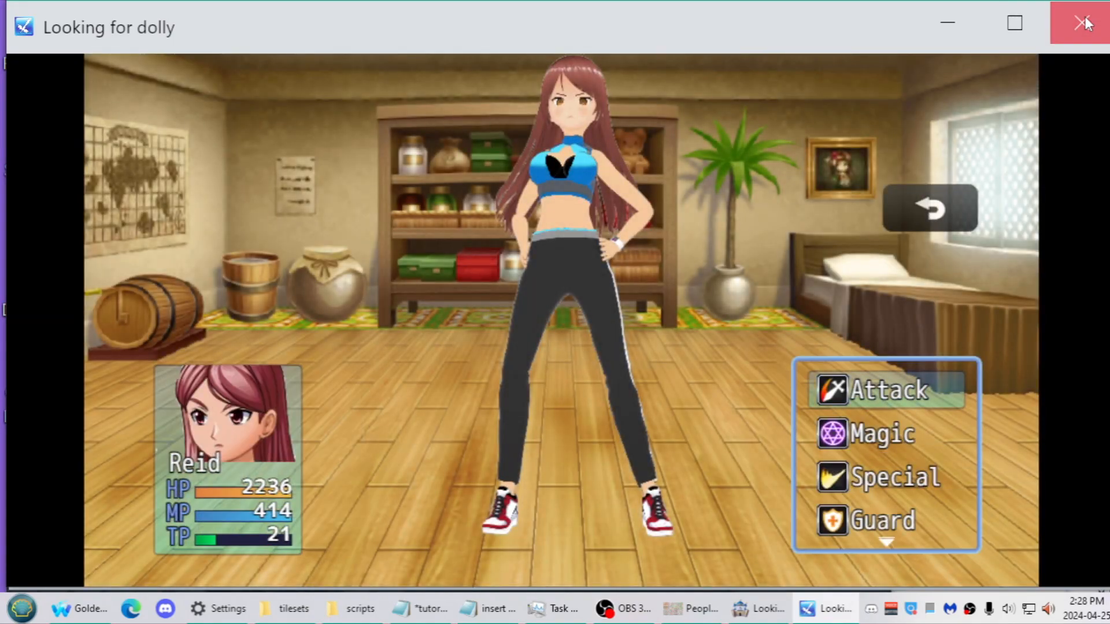
click(1082, 23)
Switch to Notepad and review the eventing, combat mechanics and enemy animation topics in tutorial videos.txt
click(452, 606)
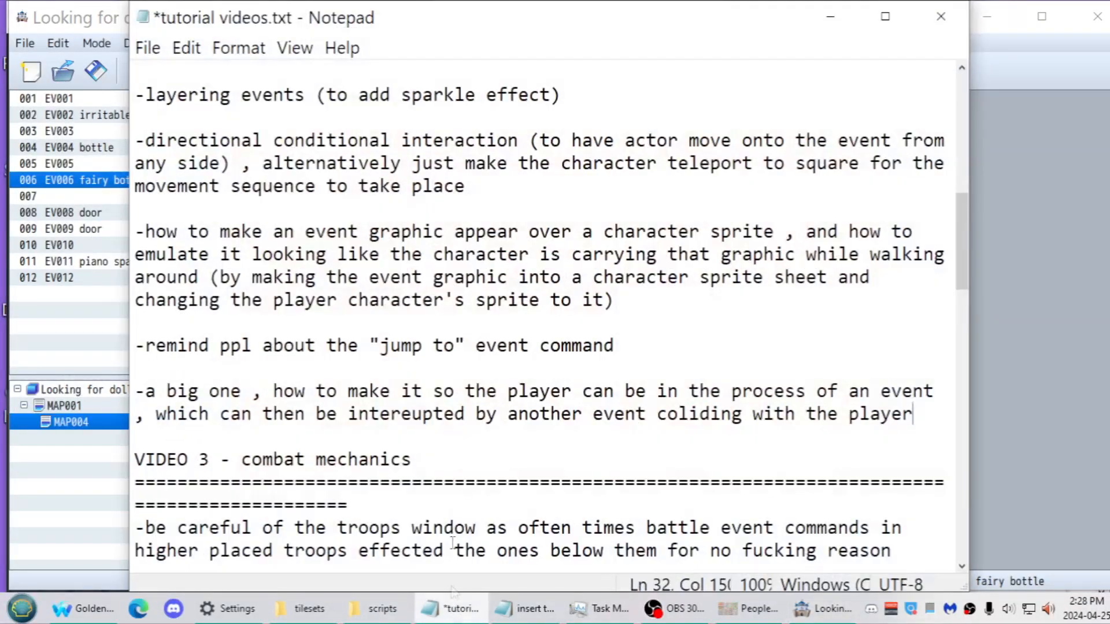
scroll(519, 400, up, 4)
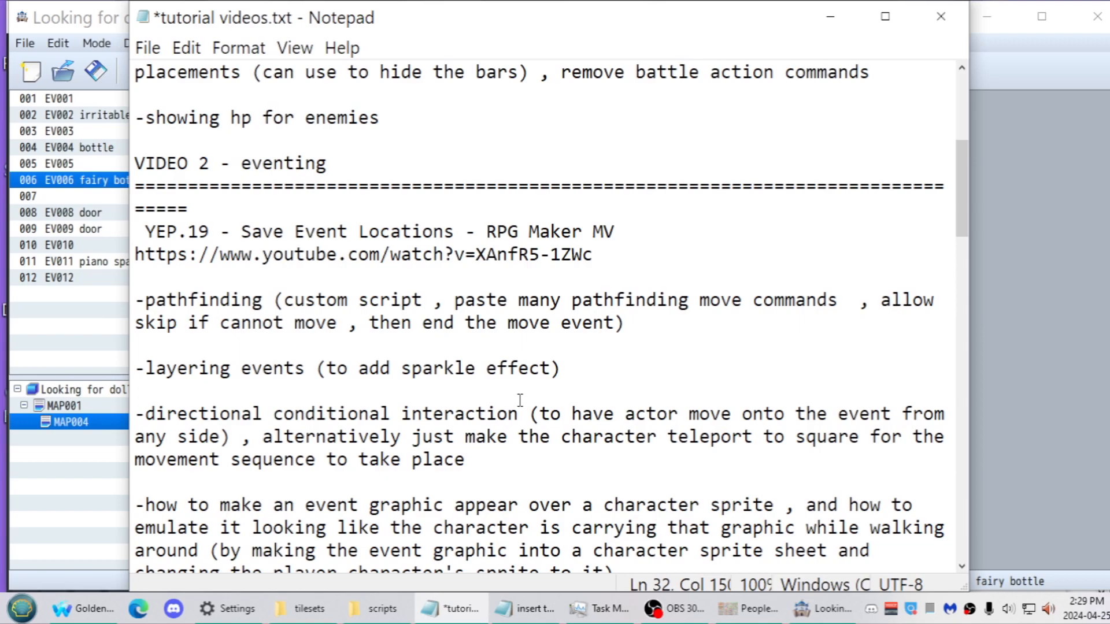
scroll(514, 416, down, 8)
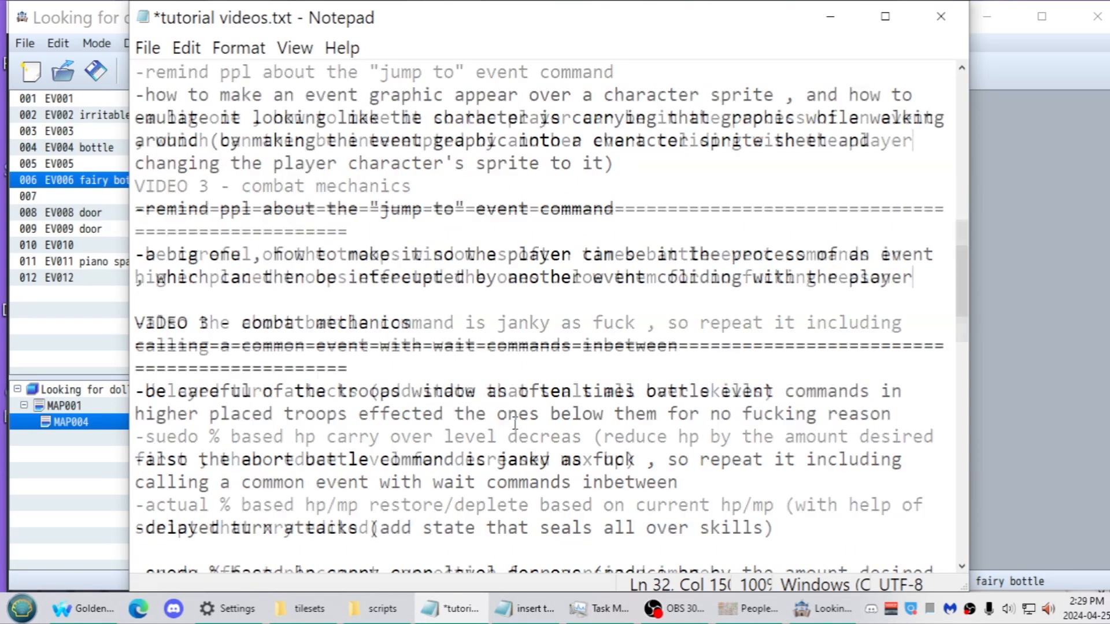
scroll(514, 422, down, 5)
scroll(515, 422, up, 5)
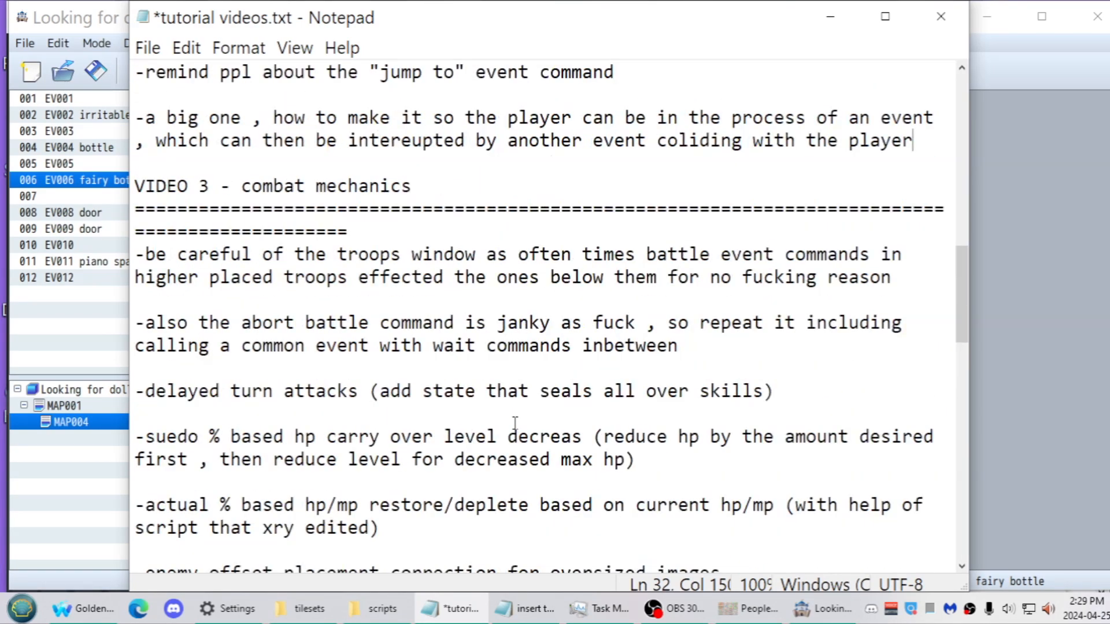
scroll(514, 422, down, 17)
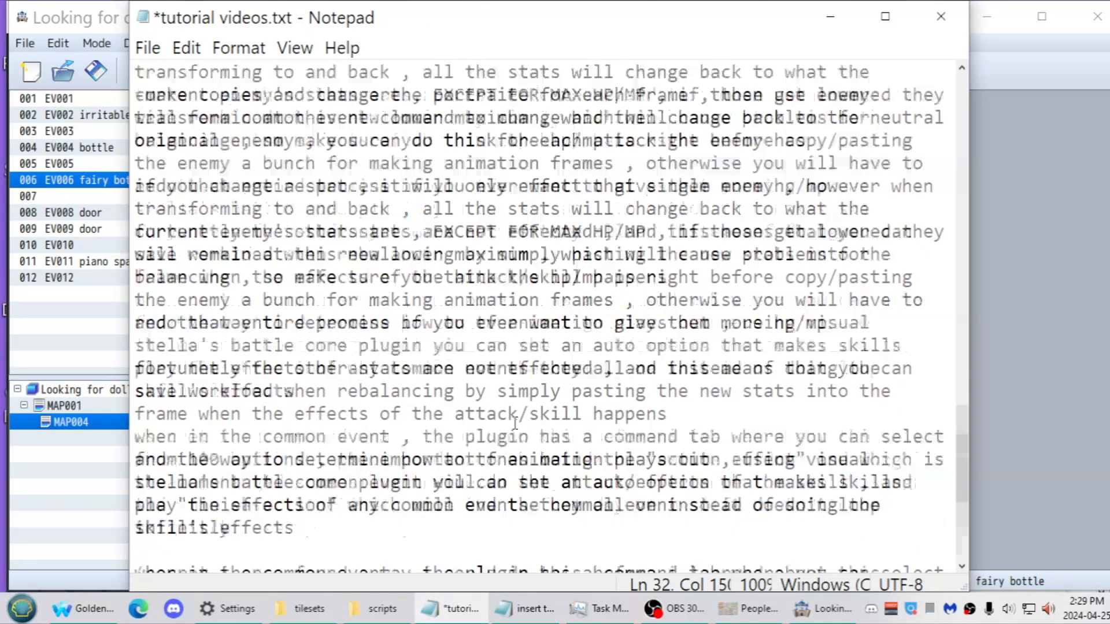
scroll(516, 423, up, 11)
scroll(516, 423, up, 20)
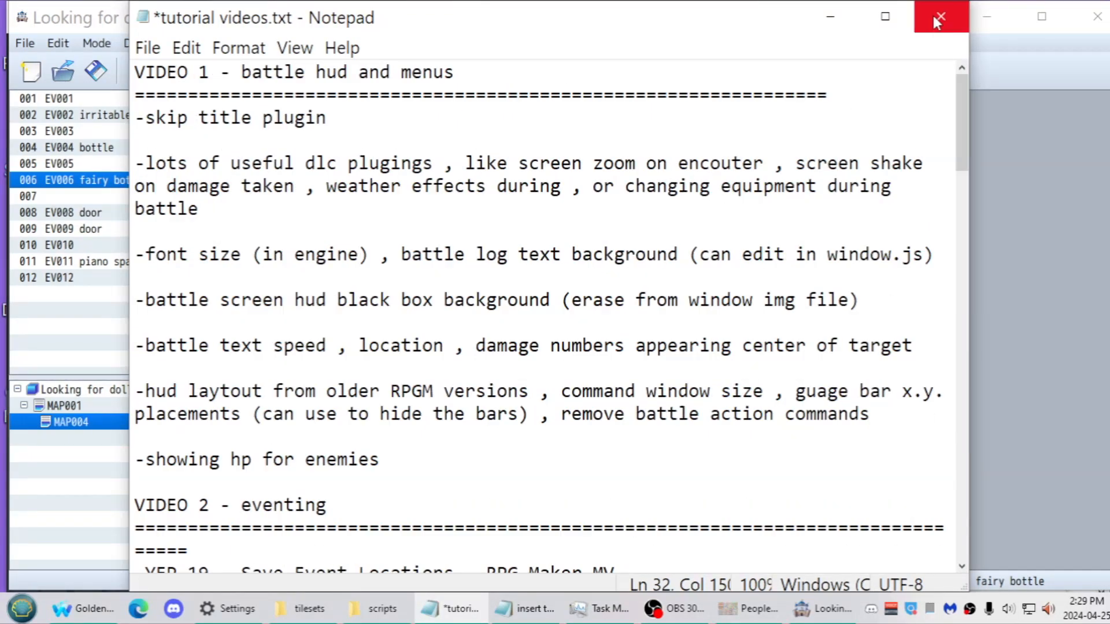
scroll(607, 381, down, 9)
scroll(607, 381, down, 15)
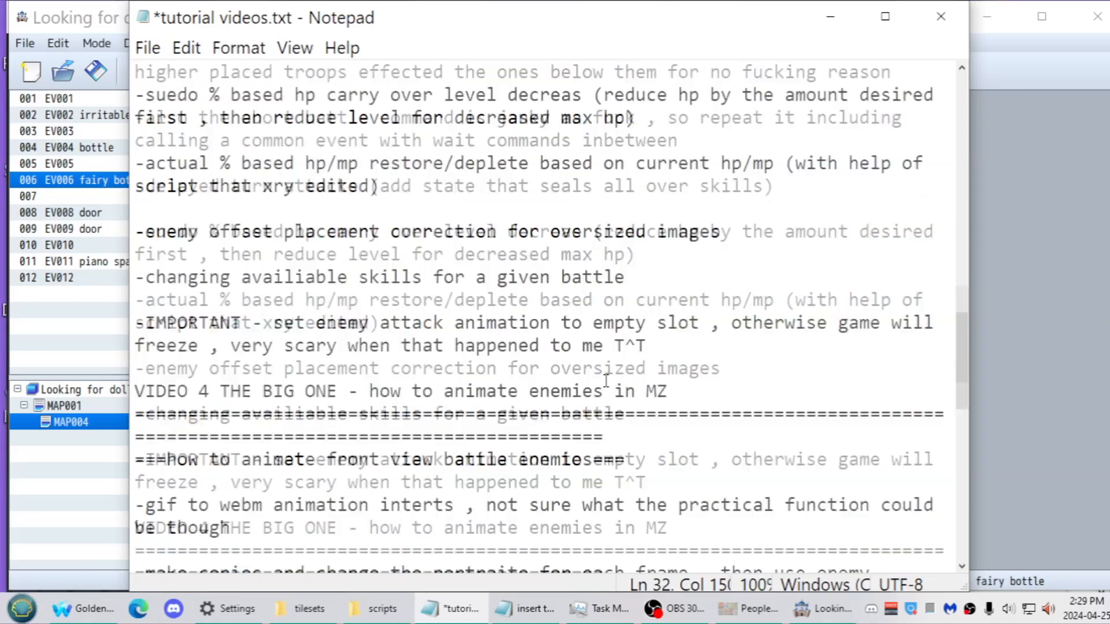
scroll(605, 381, up, 4)
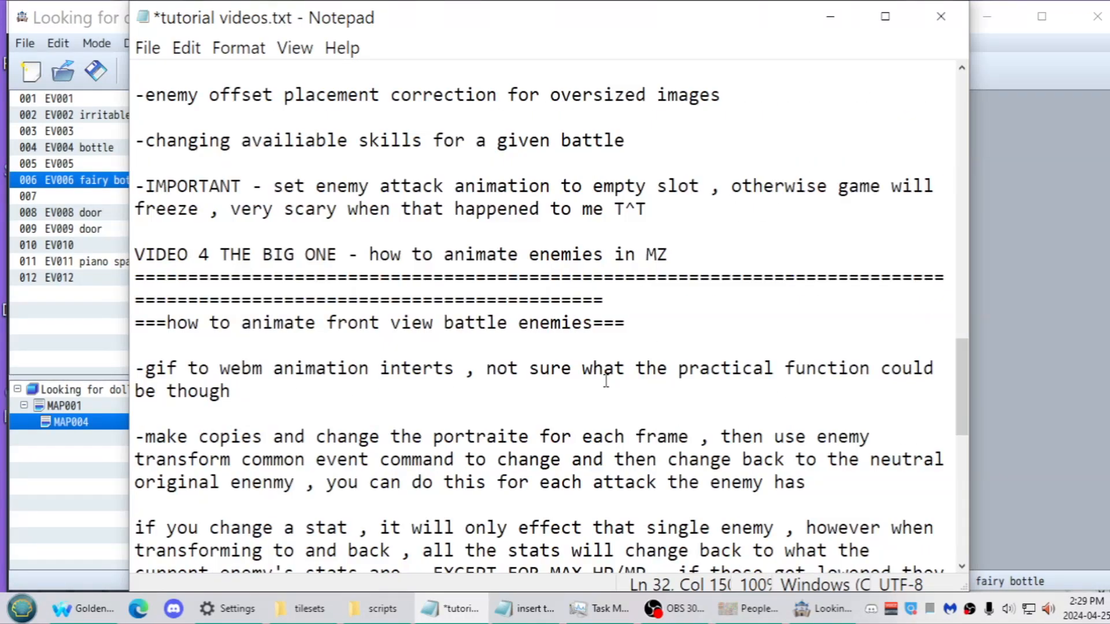